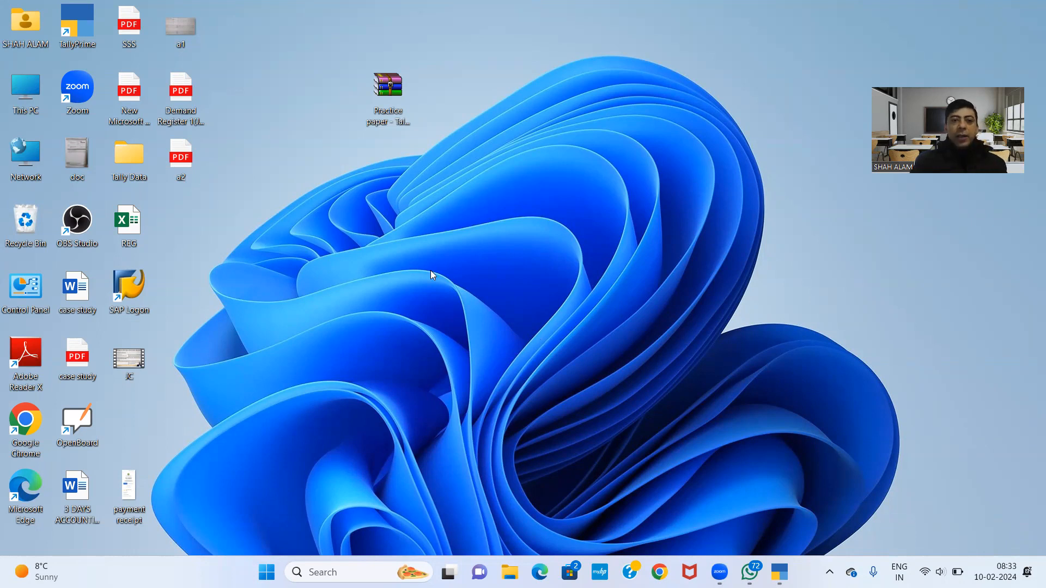
Step: Open the Practice paper - Tally payrol archive to view its contents and close it again
{"action": "left_click", "coordinate": [386, 95]}
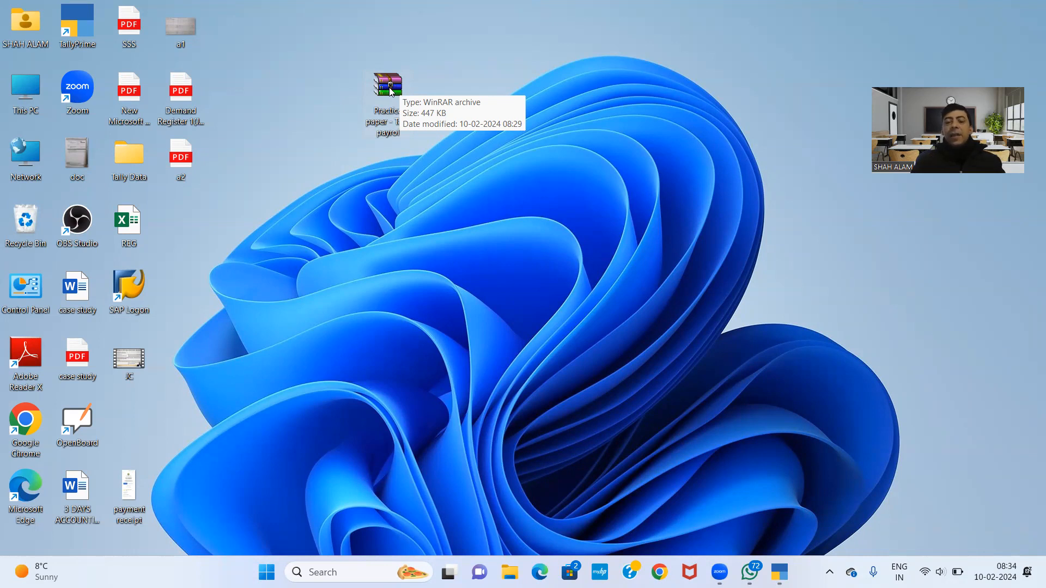
{"action": "double_click", "coordinate": [391, 92]}
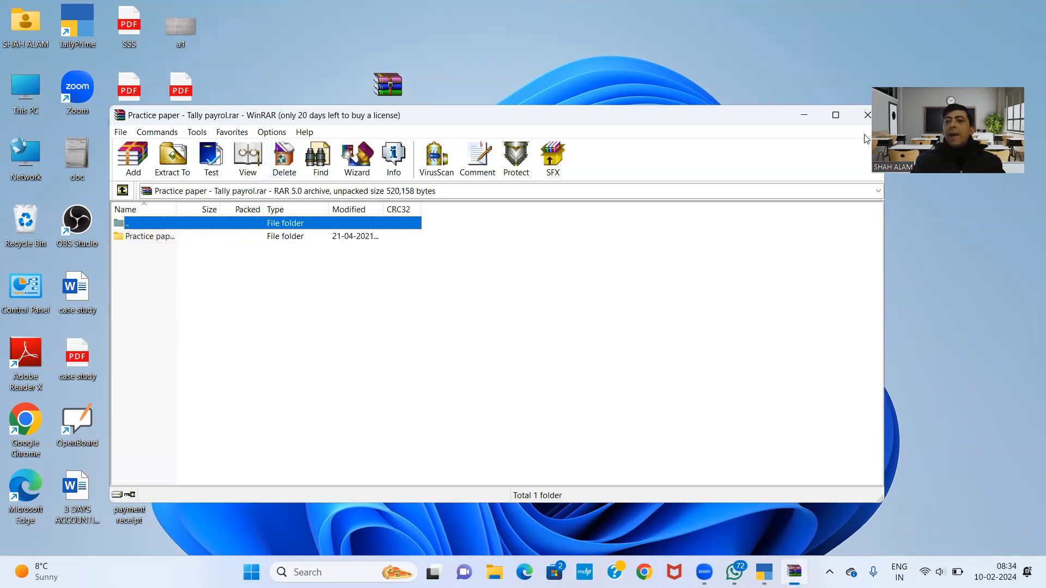
{"action": "left_click", "coordinate": [868, 115]}
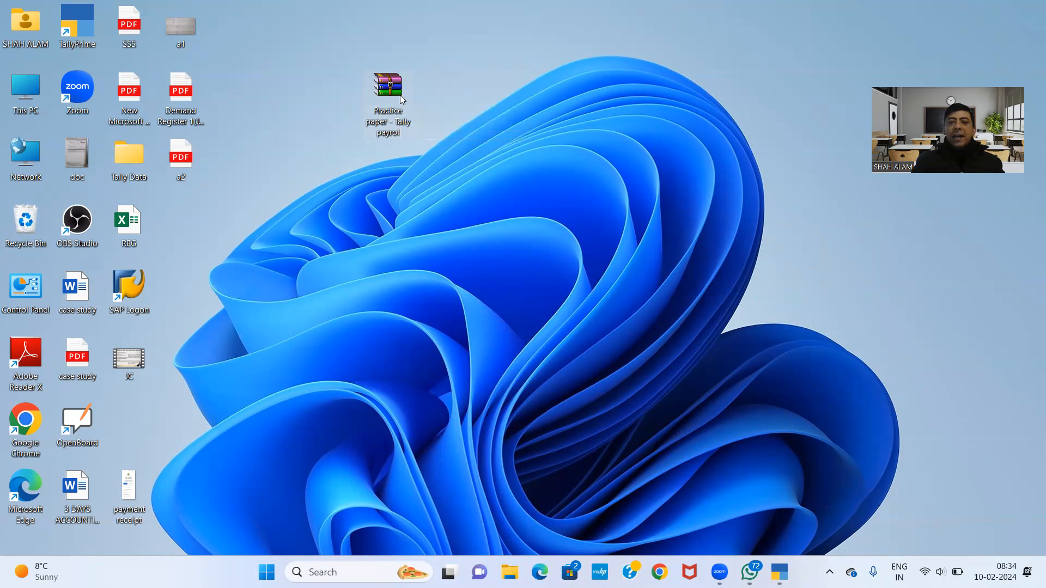
Step: Extract the Practice paper - Tally payrol archive into its own folder and place that folder beside the archive on the desktop
{"action": "right_click", "coordinate": [400, 95]}
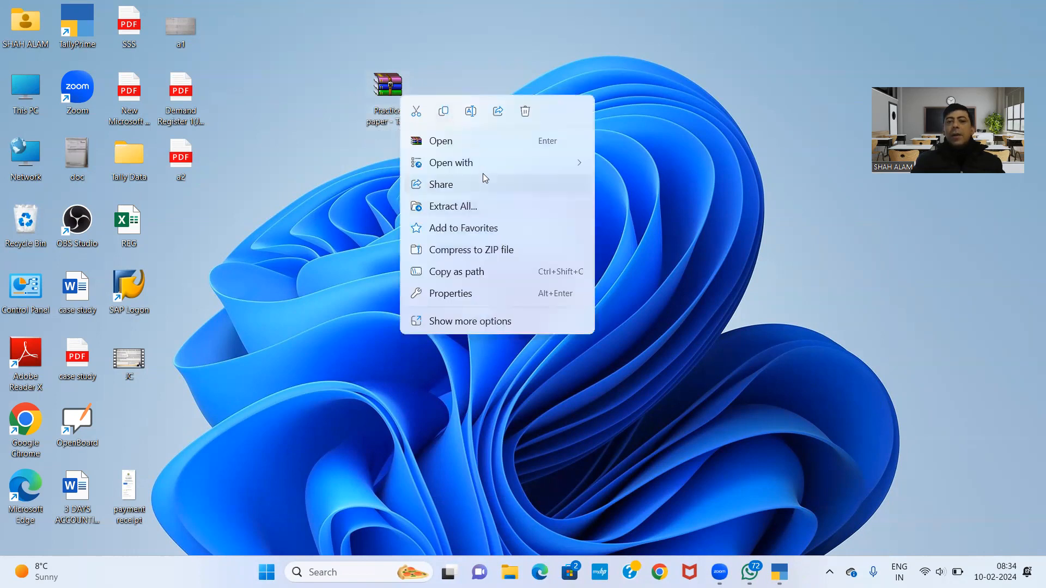
{"action": "left_click", "coordinate": [486, 330]}
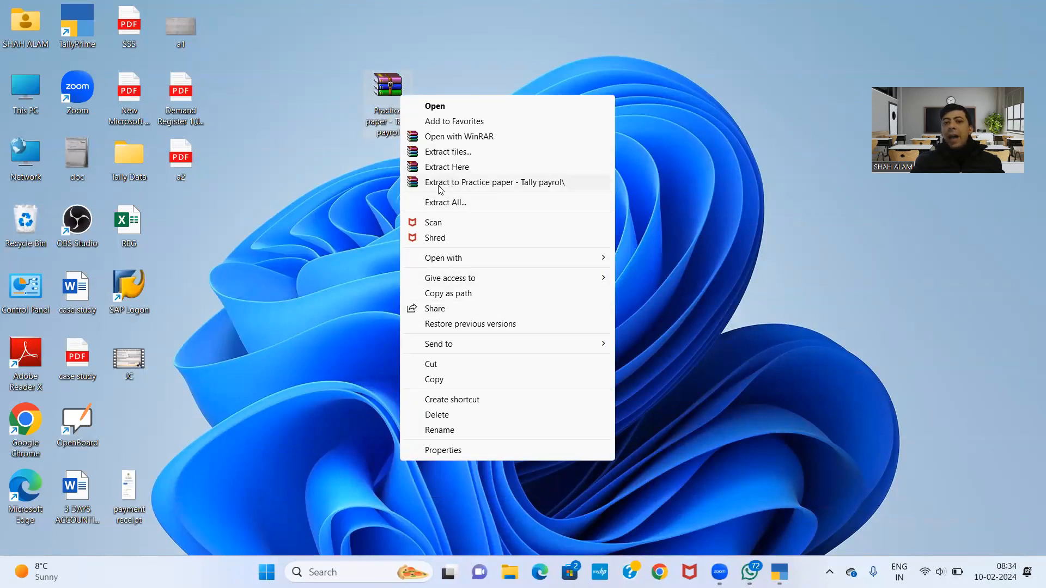
{"action": "left_click", "coordinate": [511, 185]}
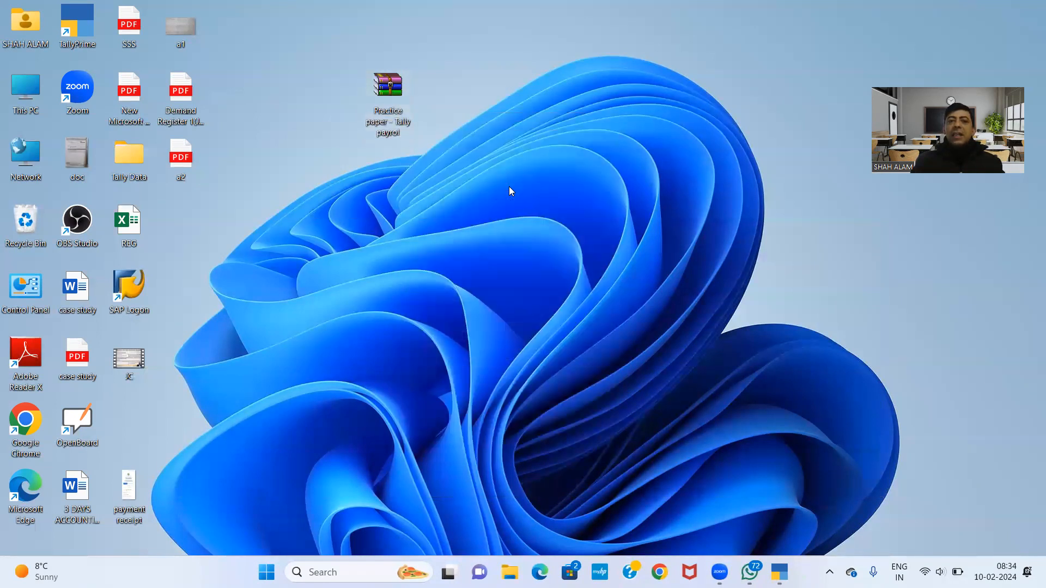
{"action": "left_click", "coordinate": [140, 418]}
{"action": "left_click_drag", "start_coordinate": [139, 424], "coordinate": [534, 107]}
Step: Look through the extracted Practice paper - Tally payrol folder and its inner folder, and return to the outer folder
{"action": "double_click", "coordinate": [538, 102]}
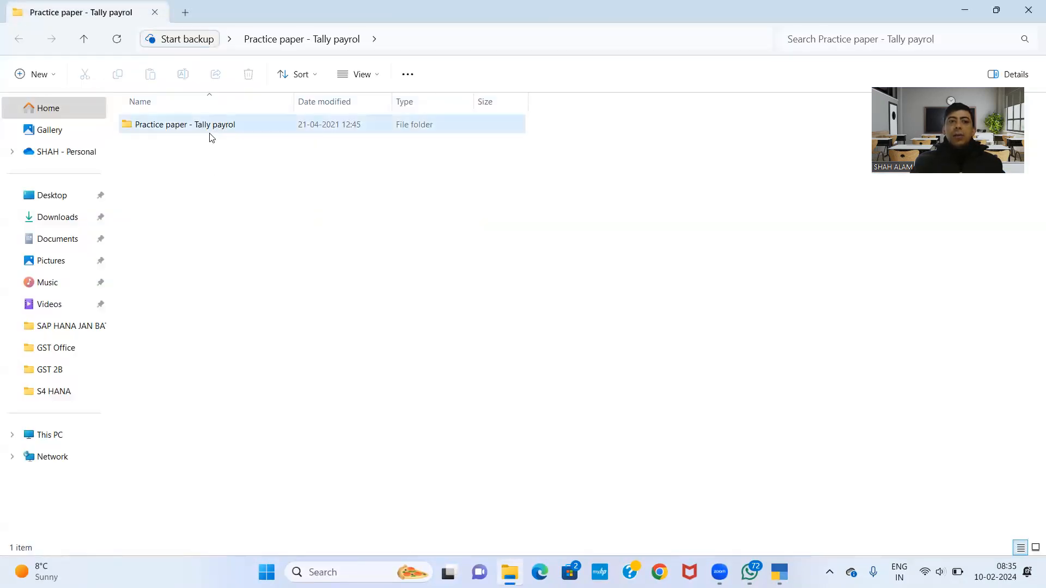
{"action": "double_click", "coordinate": [210, 133]}
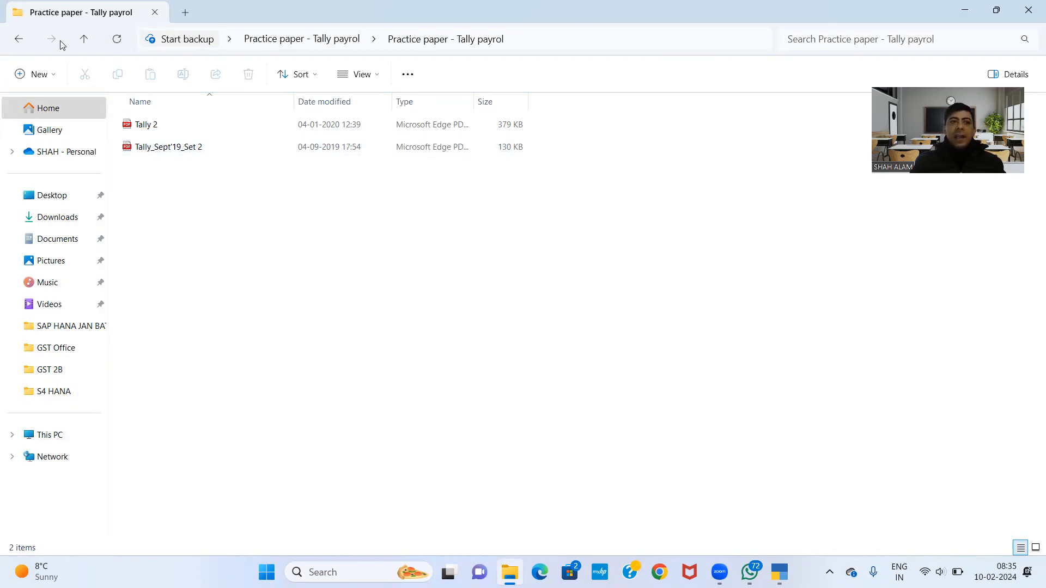
{"action": "left_click", "coordinate": [18, 40]}
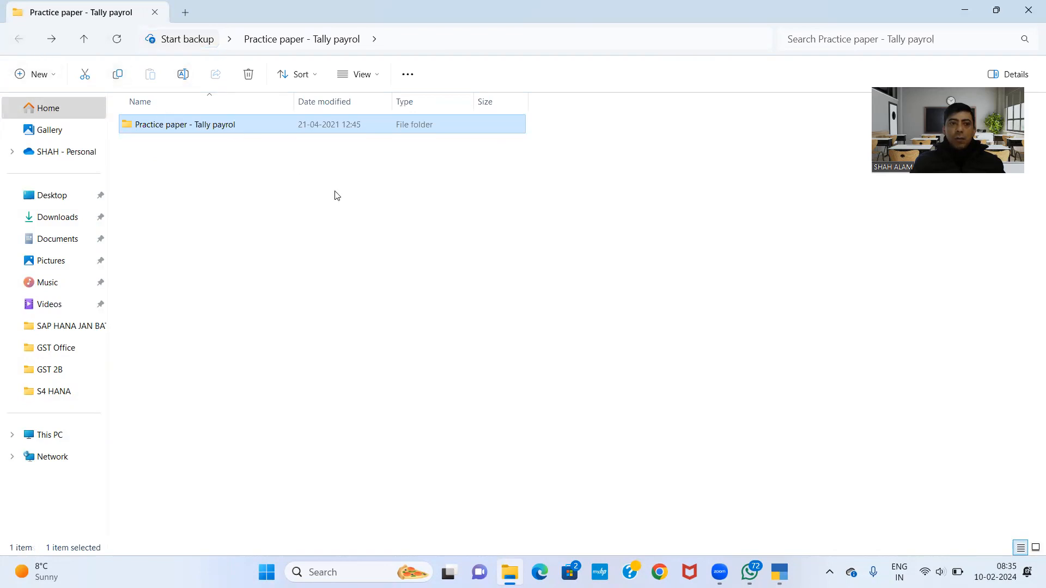
Step: Open Chapter 4.2 from the 12_Payroll Template (1) folder and maximize its window
{"action": "key", "text": "alt+Tab"}
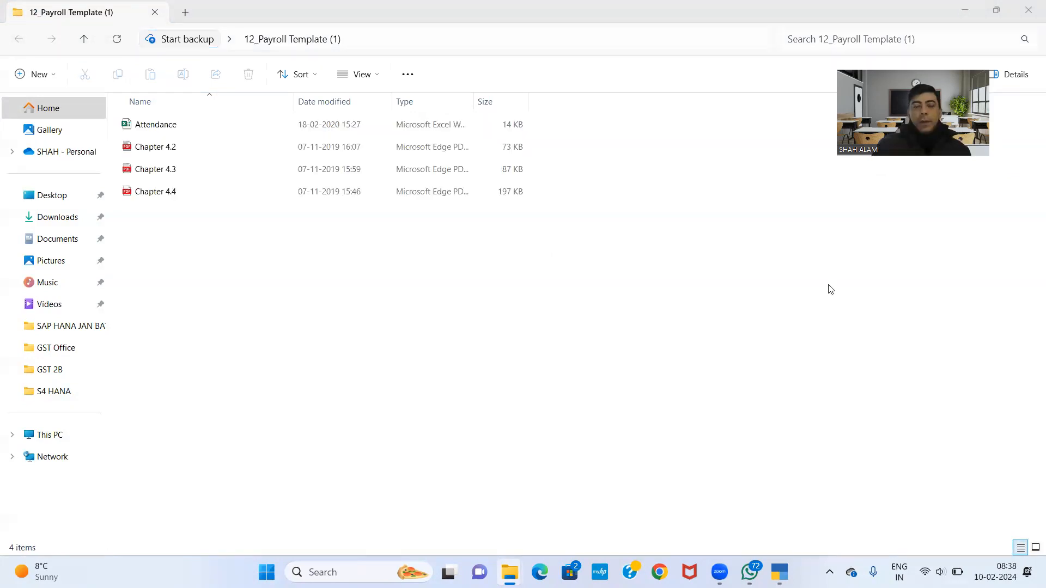
{"action": "left_click", "coordinate": [382, 334]}
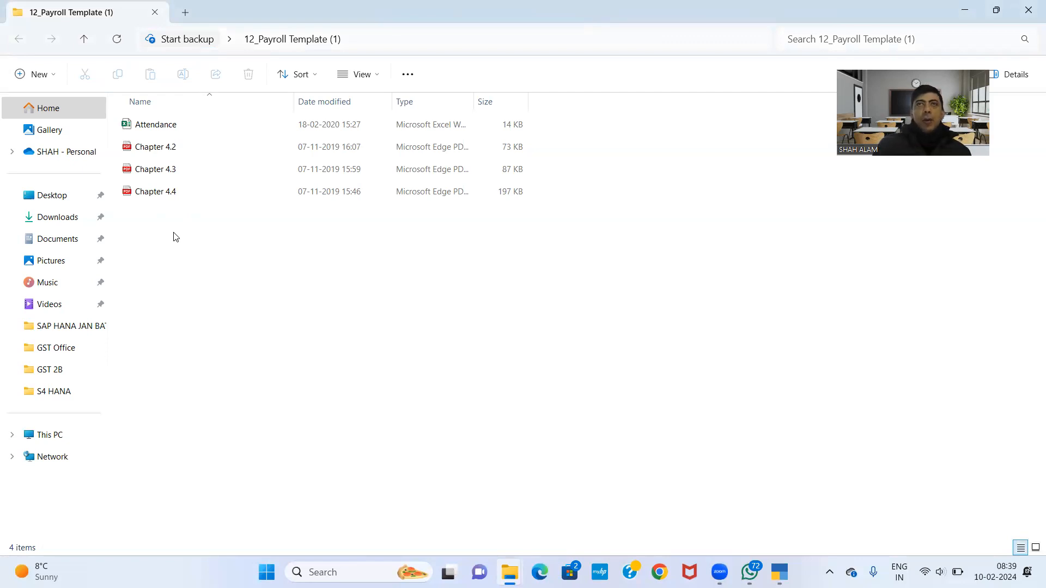
{"action": "double_click", "coordinate": [161, 151]}
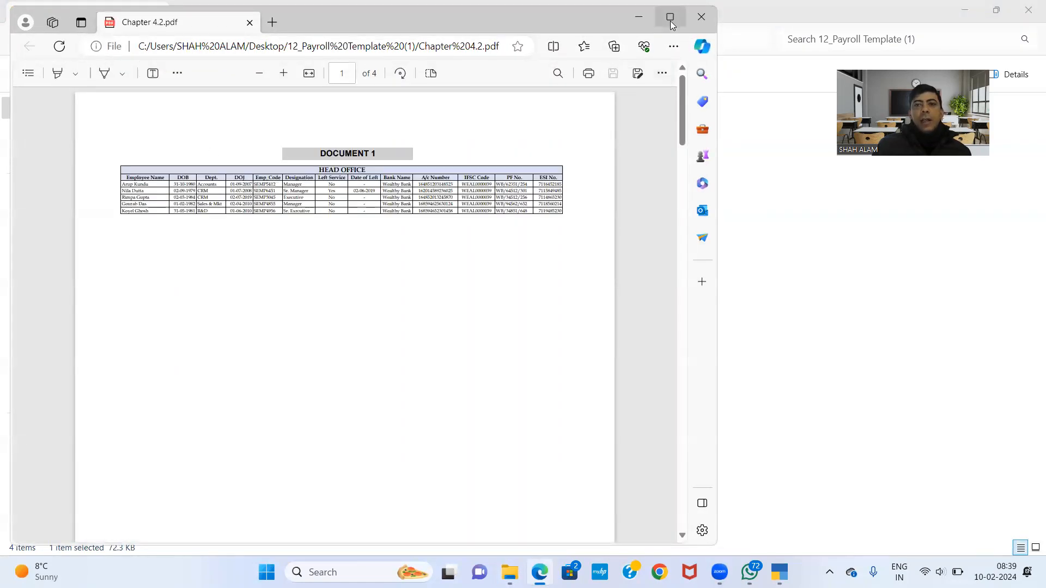
{"action": "left_click", "coordinate": [670, 20]}
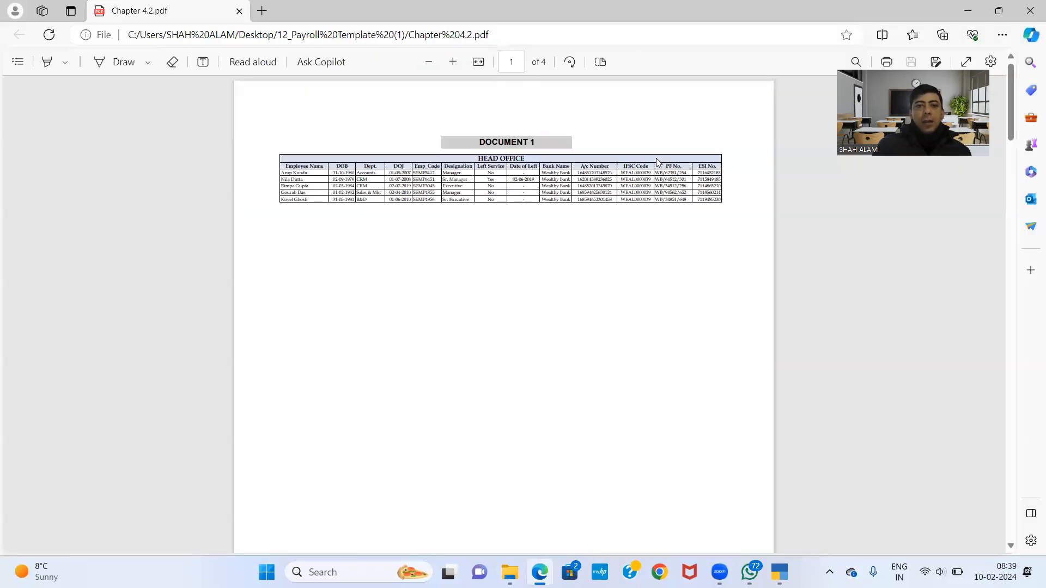
Step: Examine the Head Office employee table in Document 1 at a size that makes all its columns readable
{"action": "left_click", "coordinate": [453, 64]}
{"action": "left_click", "coordinate": [453, 65]}
{"action": "left_click", "coordinate": [452, 64]}
{"action": "left_click", "coordinate": [453, 64]}
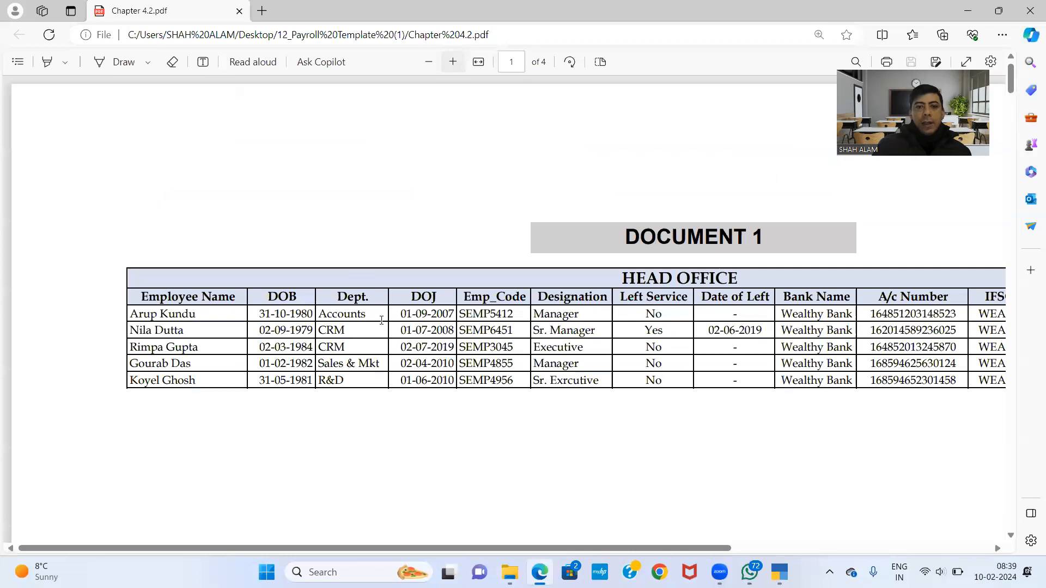
{"action": "scroll", "coordinate": [381, 320], "scroll_direction": "right", "scroll_amount": 3}
{"action": "scroll", "coordinate": [381, 320], "scroll_direction": "right", "scroll_amount": 2}
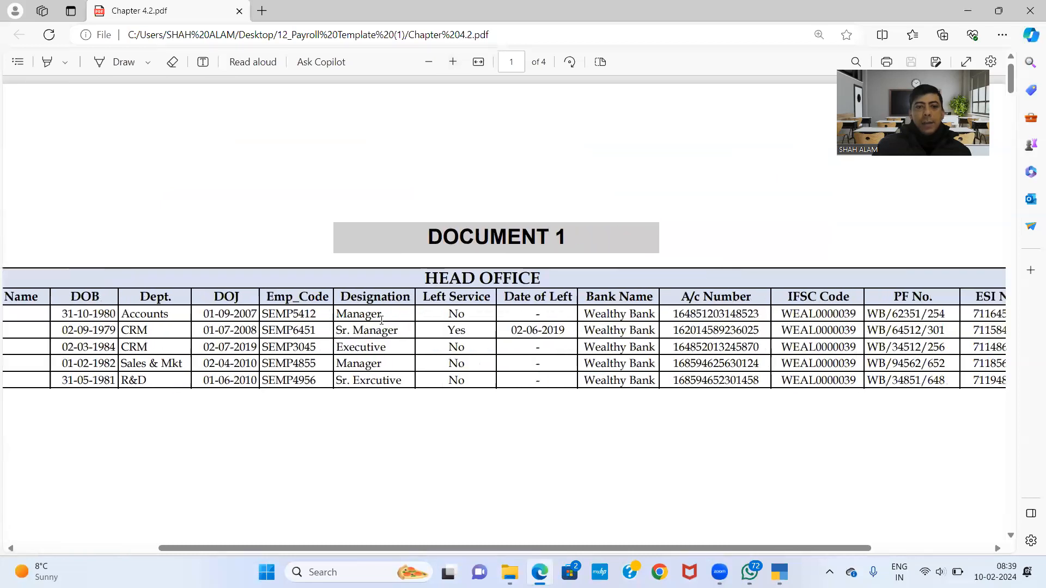
{"action": "left_click", "coordinate": [428, 61]}
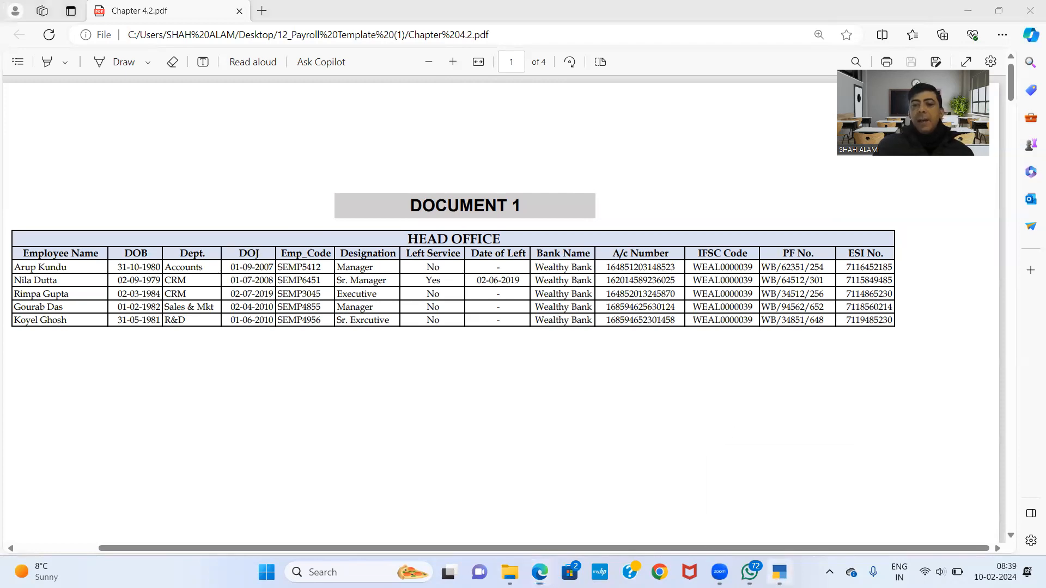
Step: Switch to TallyPrime and open the creation form for a new company
{"action": "left_click", "coordinate": [779, 571]}
{"action": "key", "text": "Up"}
{"action": "key", "text": "Up"}
{"action": "key", "text": "Up"}
{"action": "key", "text": "Up"}
{"action": "key", "text": "Up"}
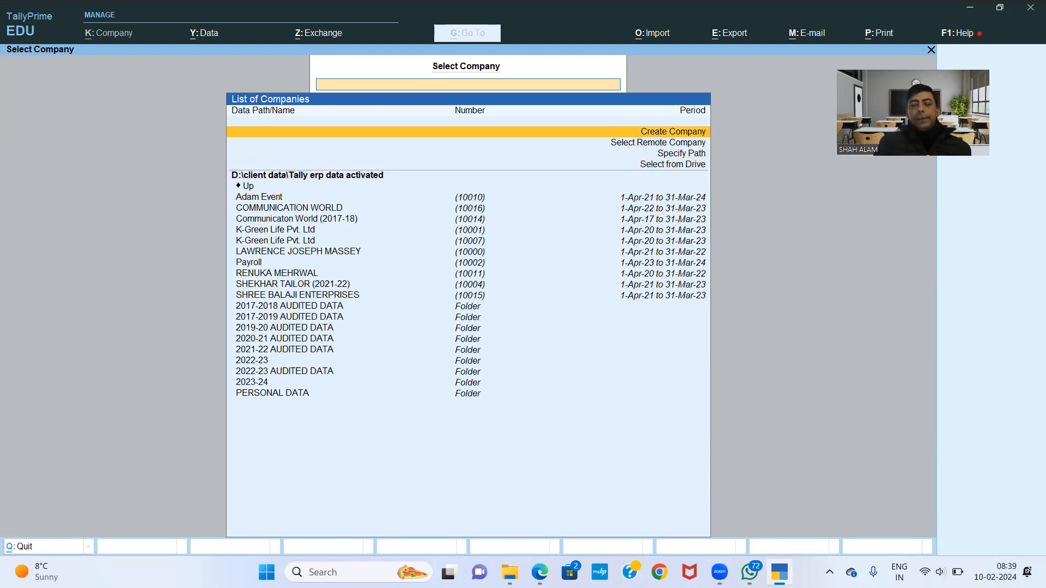
{"action": "key", "text": "Return"}
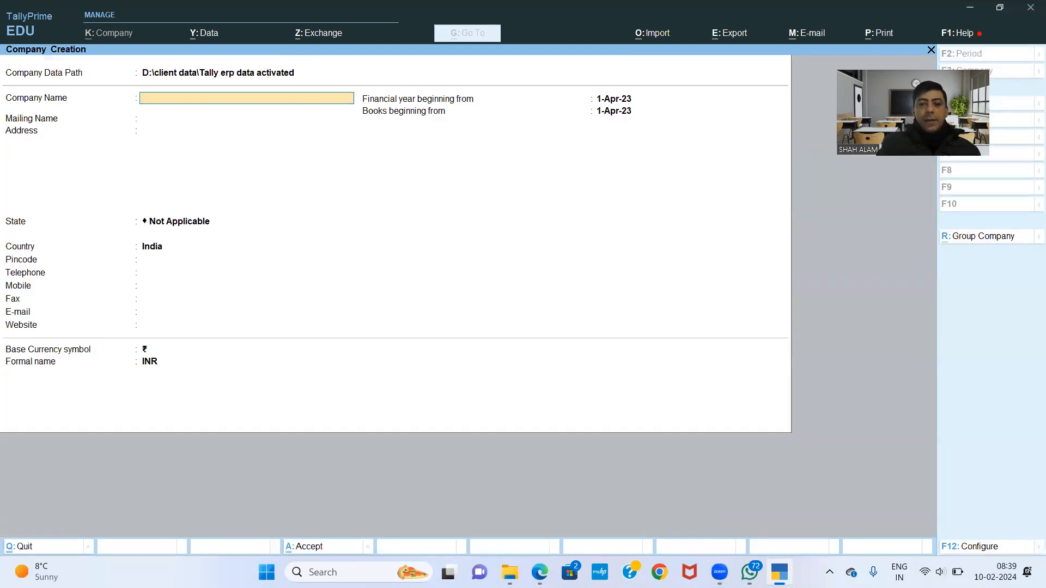
Step: Create the company with the name Payroll and the state Uttarakhand, keeping the default financial year
{"action": "type", "text": "P"}
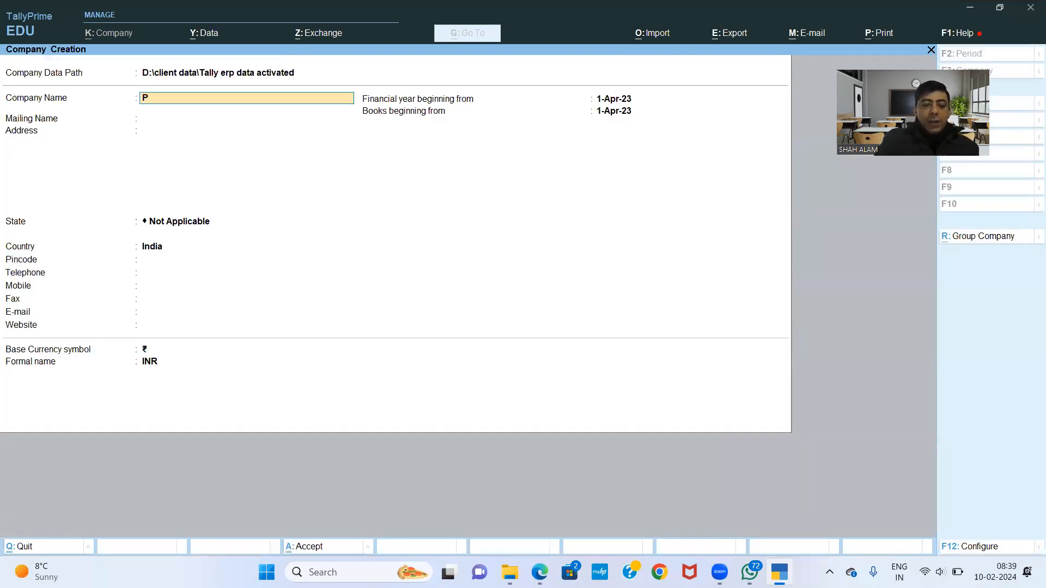
{"action": "type", "text": "ayroll"}
{"action": "key", "text": "Return"}
{"action": "key", "text": "Return"}
{"action": "key", "text": "Return"}
{"action": "type", "text": "U"}
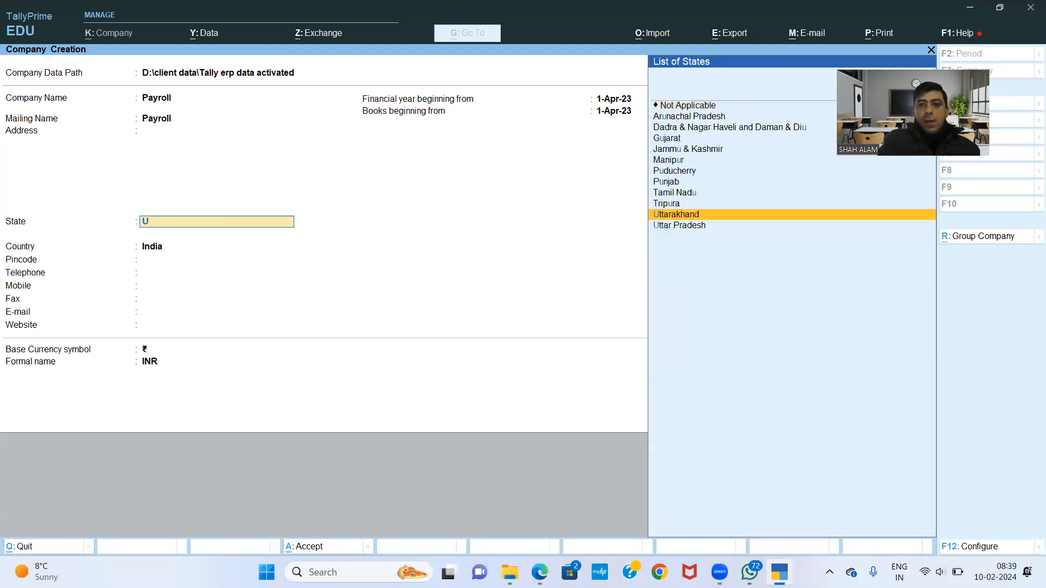
{"action": "key", "text": "Return"}
{"action": "key", "text": "ctrl+a"}
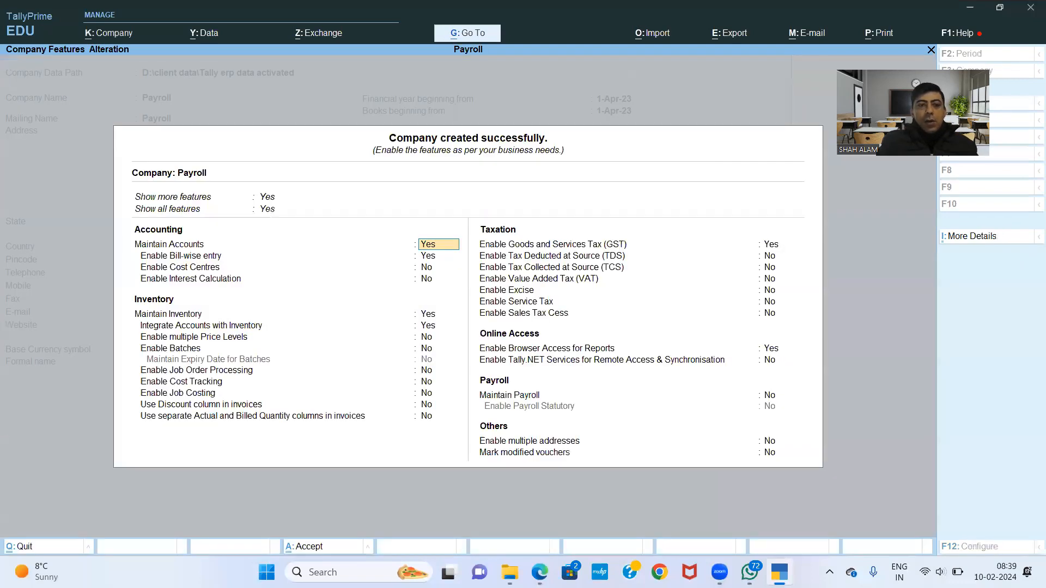
Step: Disable Goods and Services Tax (GST) in the new company's features
{"action": "key", "text": "Down"}
{"action": "key", "text": "Down"}
{"action": "key", "text": "Down"}
{"action": "key", "text": "Down"}
{"action": "key", "text": "Down"}
{"action": "key", "text": "Down"}
{"action": "key", "text": "Down"}
{"action": "key", "text": "Down"}
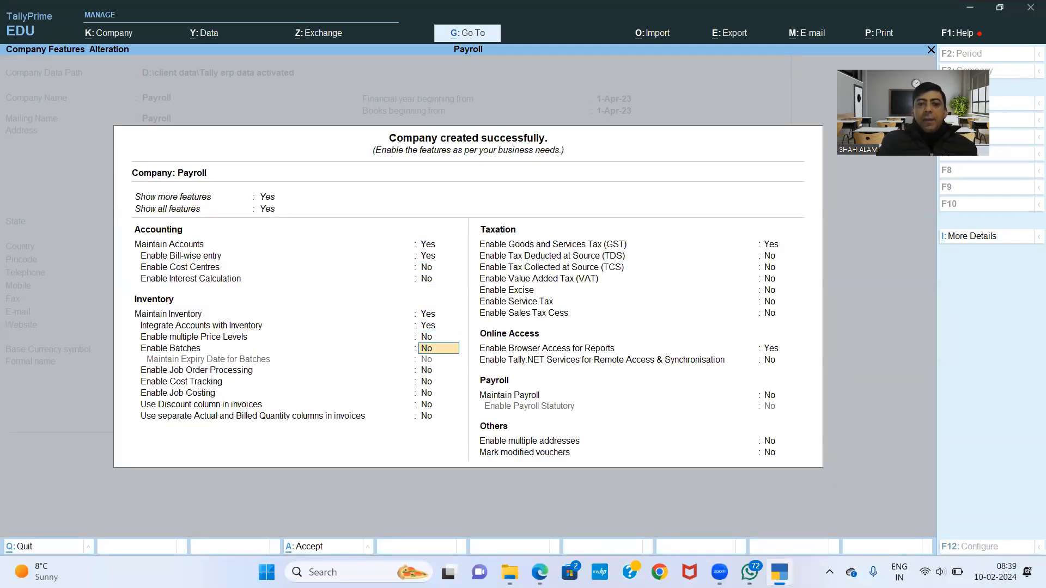
{"action": "key", "text": "Down"}
{"action": "key", "text": "Down"}
{"action": "key", "text": "Down"}
{"action": "key", "text": "Down"}
{"action": "key", "text": "Down"}
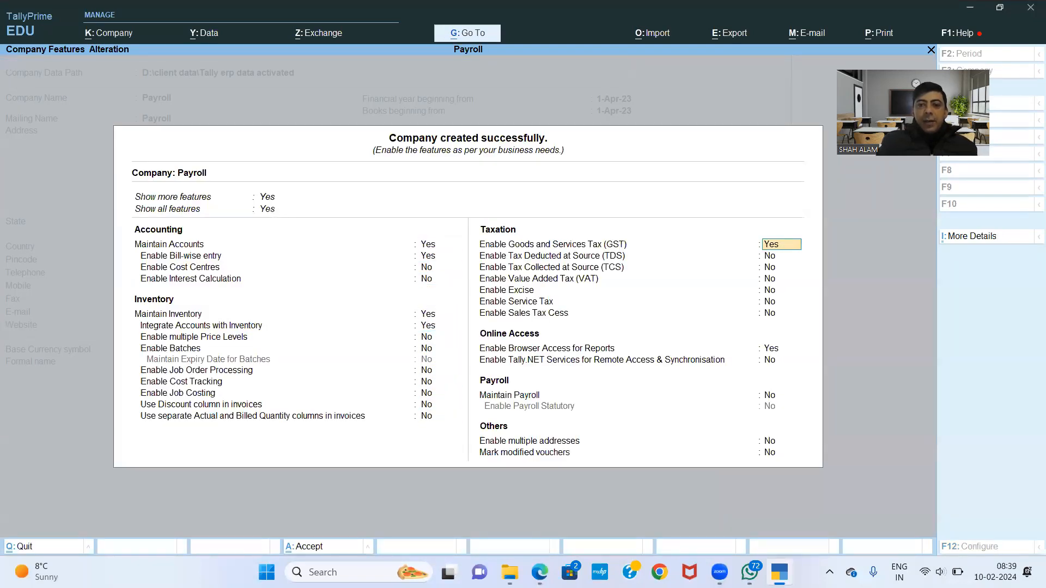
{"action": "key", "text": "n"}
Step: Enable Maintain Payroll and Payroll Statutory for the company, and save the features with the statutory details left blank
{"action": "key", "text": "Down"}
{"action": "key", "text": "Down"}
{"action": "key", "text": "Down"}
{"action": "key", "text": "Down"}
{"action": "key", "text": "Down"}
{"action": "key", "text": "Down"}
{"action": "key", "text": "Down"}
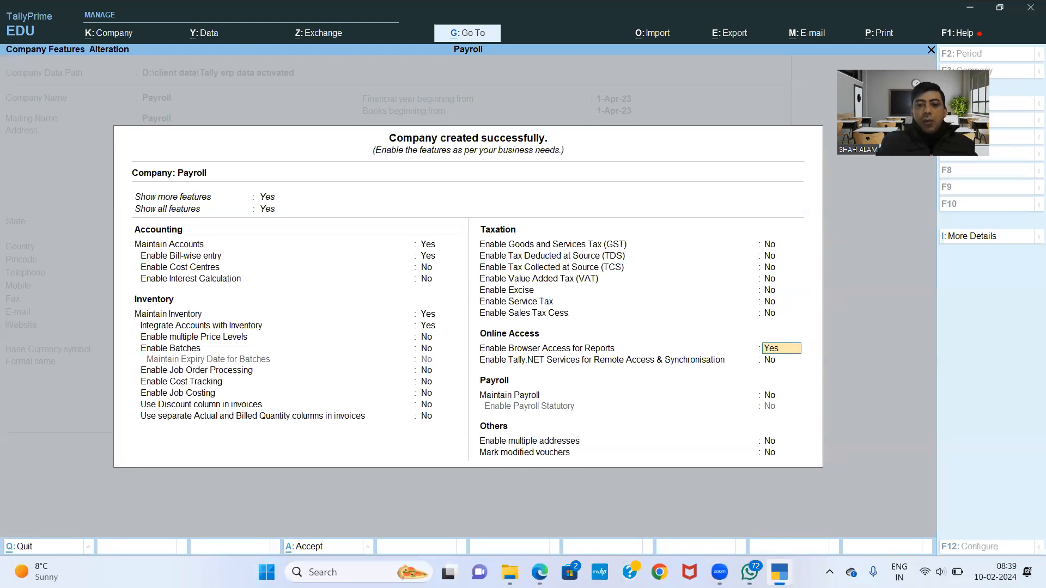
{"action": "key", "text": "Down"}
{"action": "key", "text": "y"}
{"action": "key", "text": "y"}
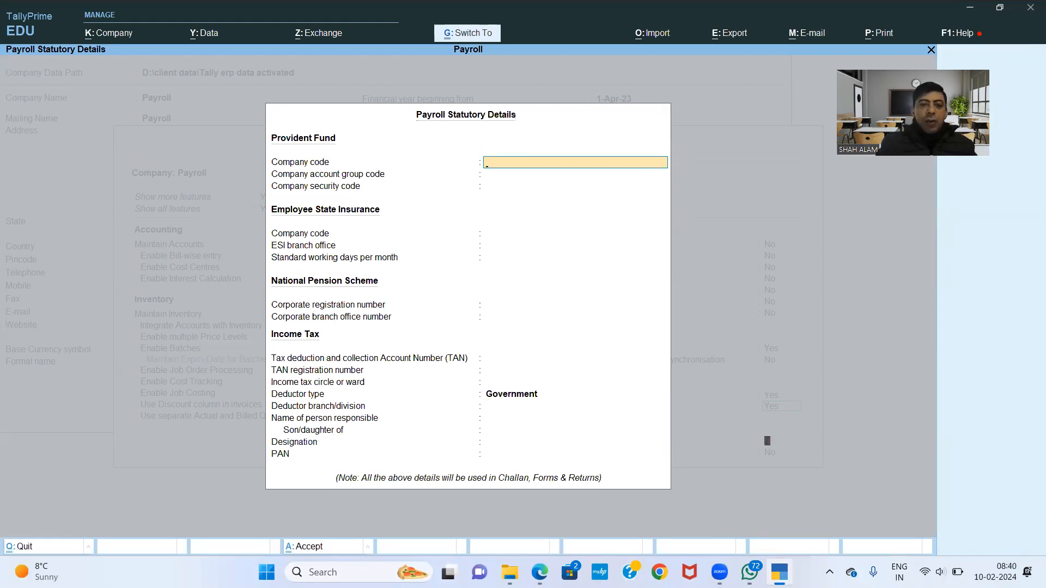
{"action": "key", "text": "ctrl+a"}
{"action": "key", "text": "ctrl+a"}
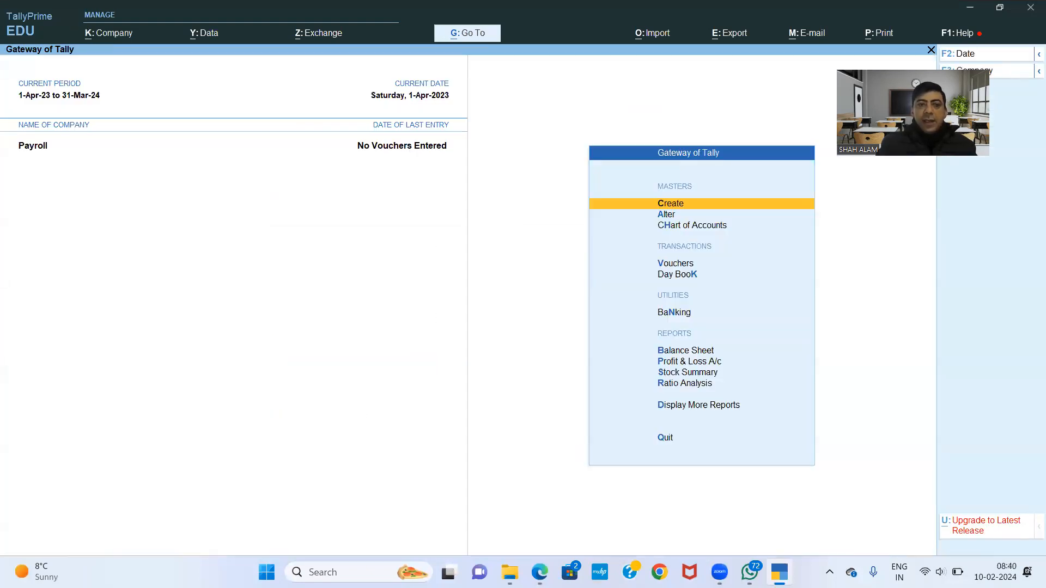
Step: Check the Head Office table in the PDF, and expand TallyPrime's list of masters for creation to show more types
{"action": "key", "text": "alt+Tab"}
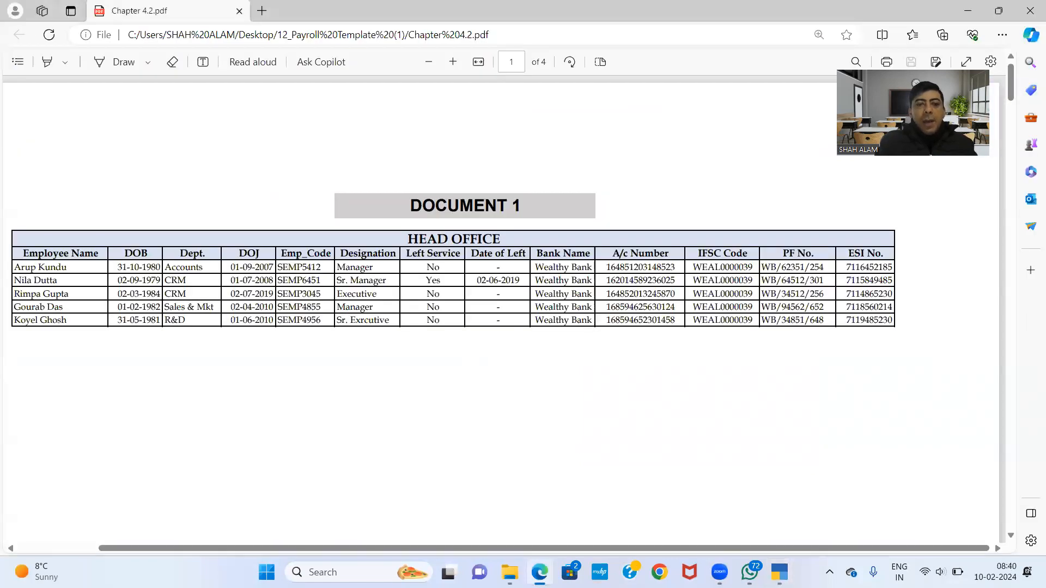
{"action": "key", "text": "alt+Tab"}
{"action": "key", "text": "Up"}
{"action": "key", "text": "Return"}
{"action": "key", "text": "Down"}
{"action": "key", "text": "Down"}
{"action": "key", "text": "Down"}
{"action": "key", "text": "Down"}
{"action": "key", "text": "Down"}
{"action": "key", "text": "Down"}
{"action": "key", "text": "Down"}
{"action": "key", "text": "Down"}
{"action": "key", "text": "Down"}
{"action": "key", "text": "Down"}
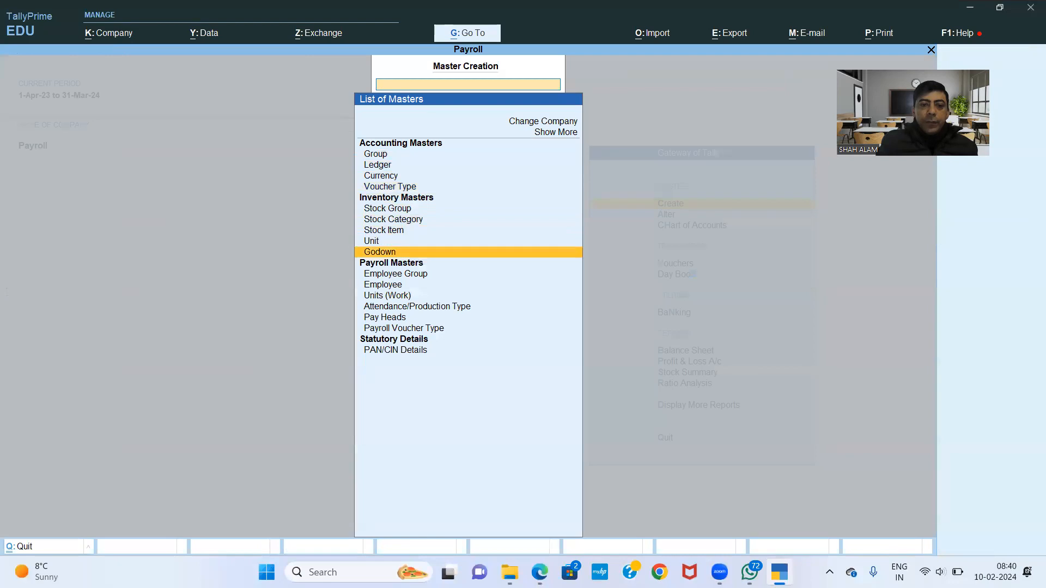
{"action": "key", "text": "Down"}
{"action": "key", "text": "Up"}
{"action": "key", "text": "Up"}
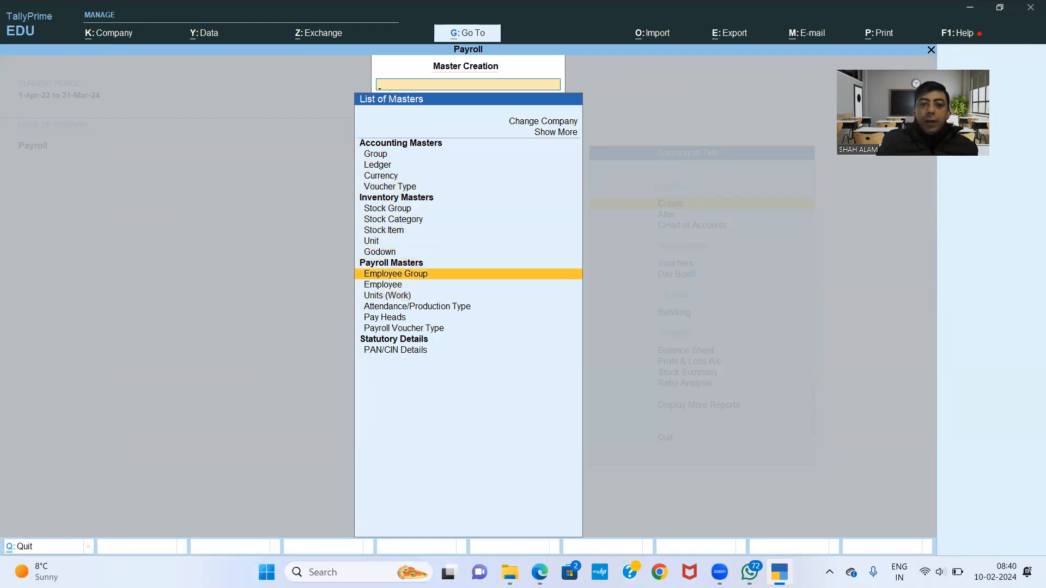
{"action": "key", "text": "Up"}
{"action": "key", "text": "Up"}
{"action": "key", "text": "Up"}
{"action": "key", "text": "Up"}
{"action": "key", "text": "Down"}
{"action": "key", "text": "Return"}
Step: Create an employee category named Head Office and save it
{"action": "key", "text": "Down"}
{"action": "key", "text": "Down"}
{"action": "key", "text": "Down"}
{"action": "key", "text": "Down"}
{"action": "key", "text": "Down"}
{"action": "key", "text": "Down"}
{"action": "key", "text": "Down"}
{"action": "key", "text": "Down"}
{"action": "key", "text": "Down"}
{"action": "key", "text": "Down"}
{"action": "key", "text": "Down"}
{"action": "key", "text": "Down"}
{"action": "key", "text": "Down"}
{"action": "key", "text": "Down"}
{"action": "key", "text": "Down"}
{"action": "key", "text": "Up"}
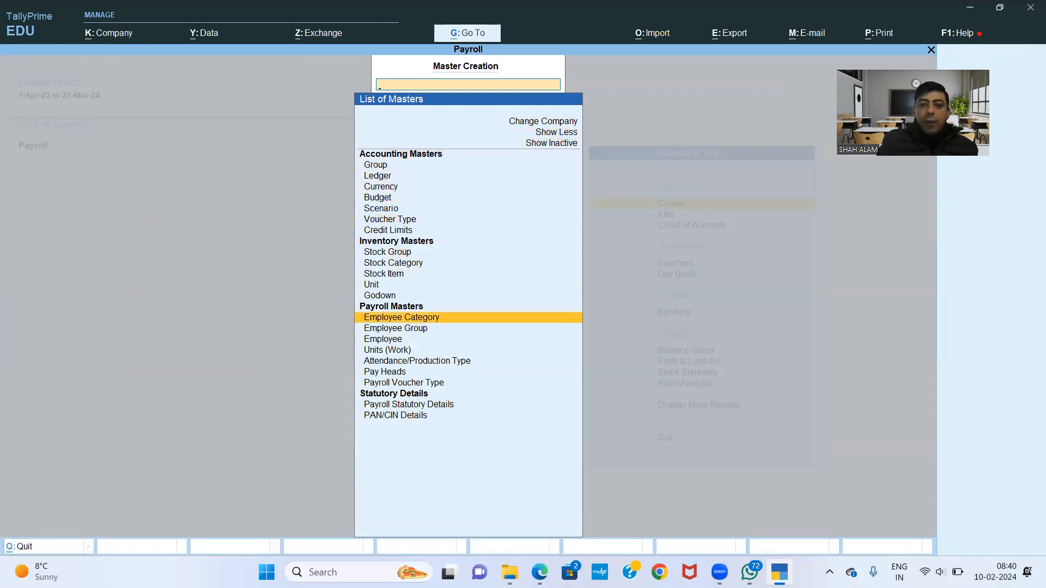
{"action": "key", "text": "Return"}
{"action": "type", "text": "Head"}
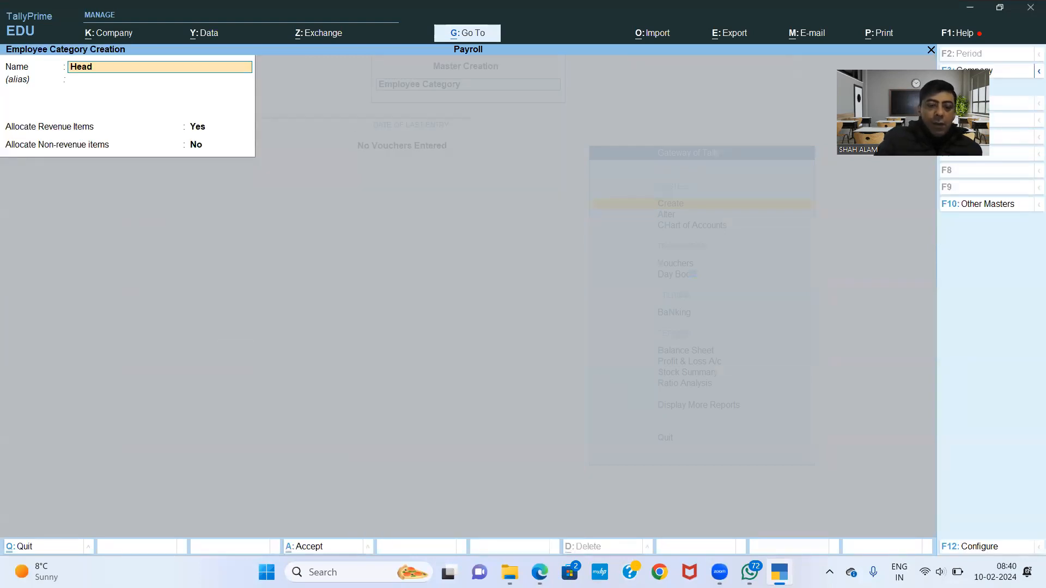
{"action": "type", "text": " Office"}
{"action": "key", "text": "Return"}
{"action": "key", "text": "Return"}
{"action": "key", "text": "Return"}
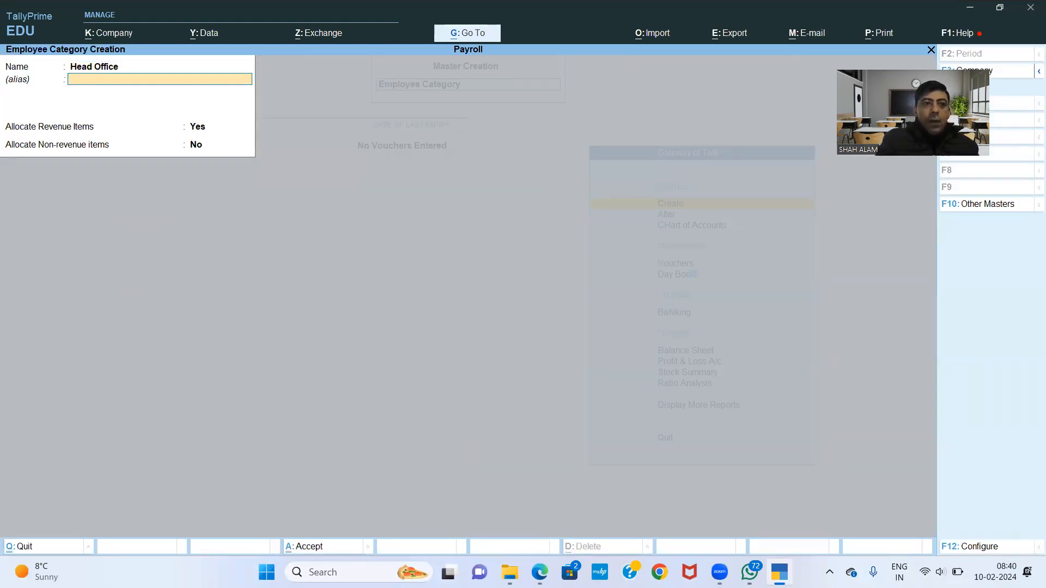
{"action": "type", "text": "y"}
{"action": "key", "text": "Return"}
{"action": "key", "text": "y"}
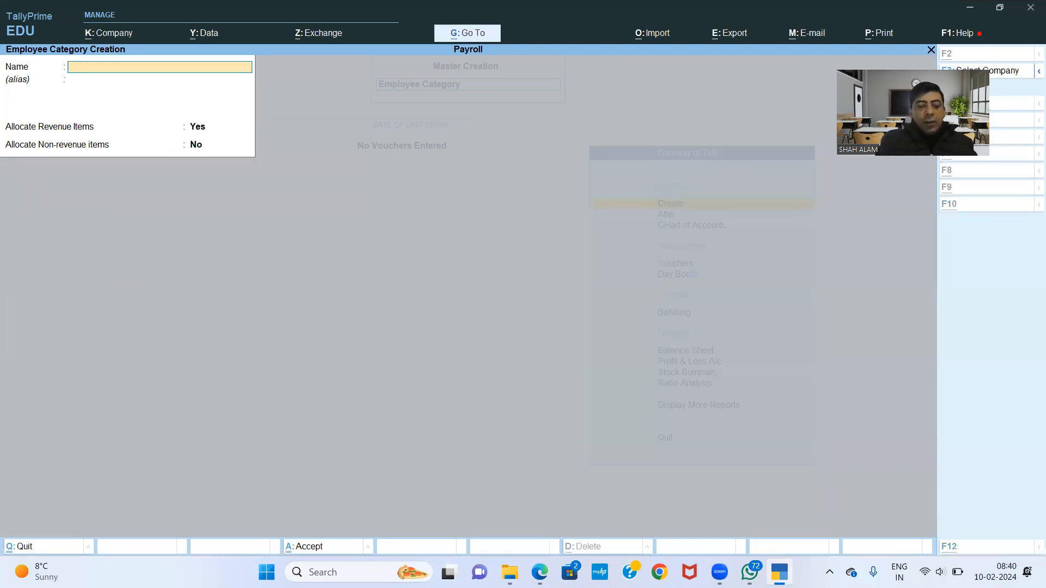
Step: Create an employee group named Acct in the Head Office category under Primary, without salary details, and save it
{"action": "key", "text": "alt+Tab"}
{"action": "key", "text": "alt+Tab"}
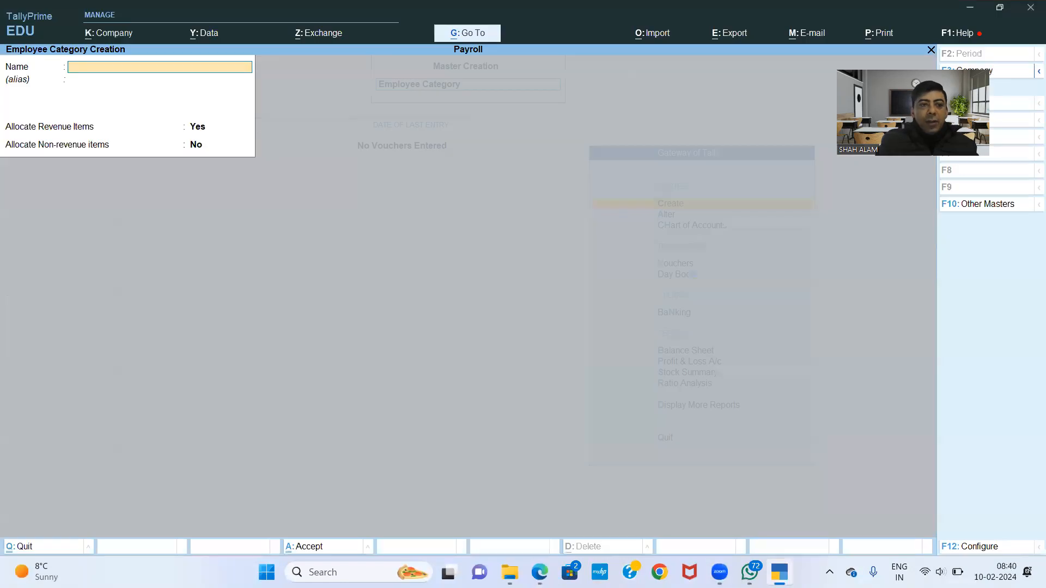
{"action": "key", "text": "Escape"}
{"action": "key", "text": "Down"}
{"action": "key", "text": "Return"}
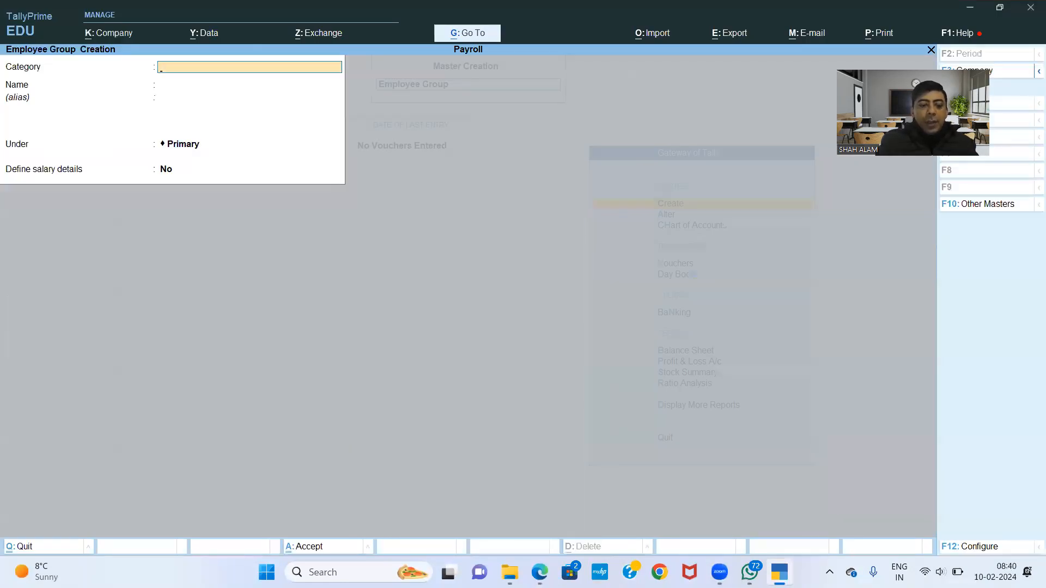
{"action": "key", "text": "alt+Tab"}
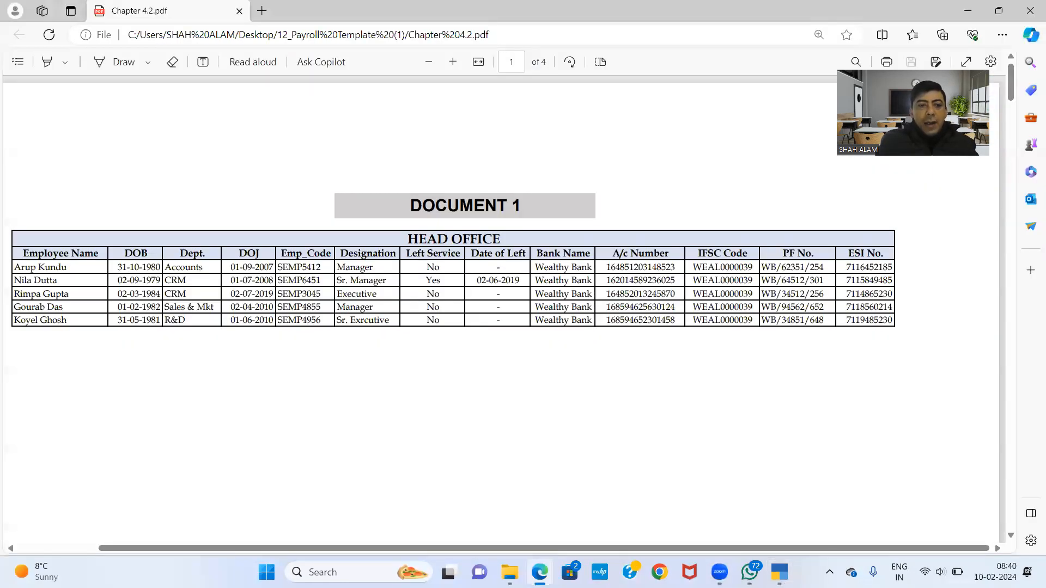
{"action": "key", "text": "alt+Tab"}
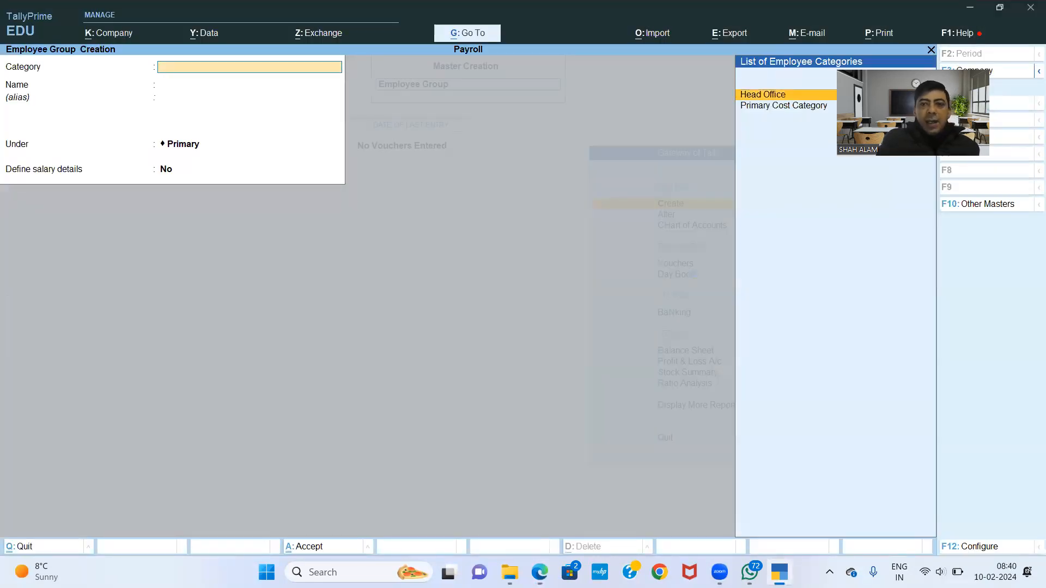
{"action": "key", "text": "Return"}
{"action": "type", "text": "Acc"}
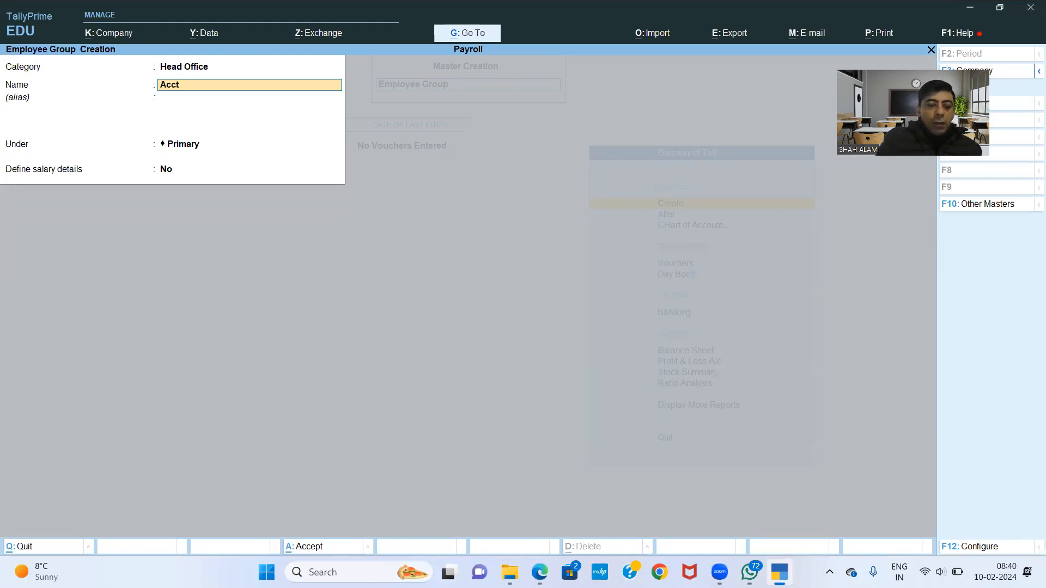
{"action": "type", "text": "t"}
{"action": "key", "text": "Return"}
{"action": "key", "text": "Return"}
{"action": "key", "text": "Return"}
{"action": "key", "text": "Return"}
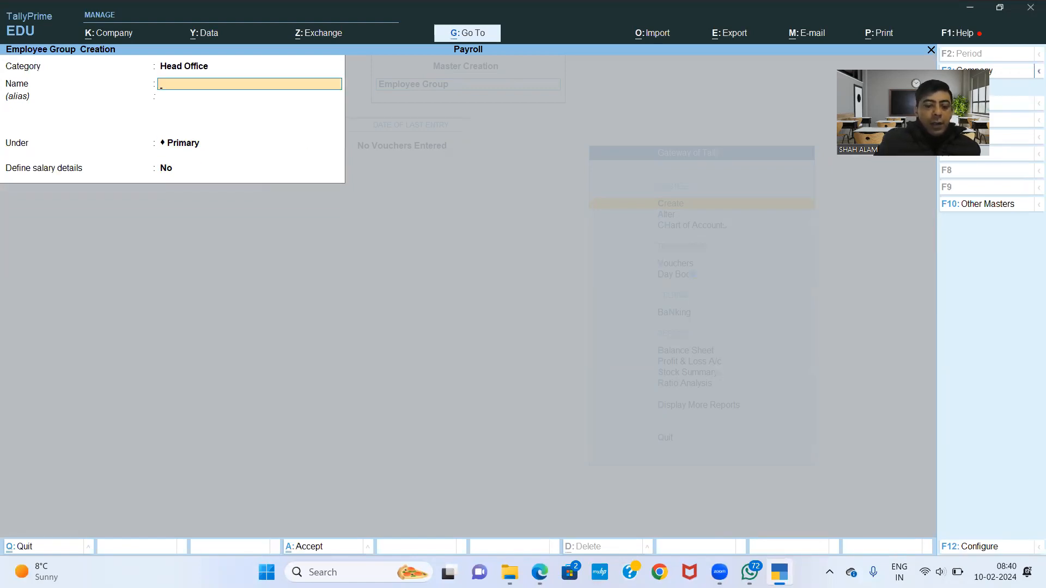
Step: Check the departments in the PDF's Head Office table, and create an employee group named CRM under Primary in the Head Office category
{"action": "key", "text": "alt+Tab"}
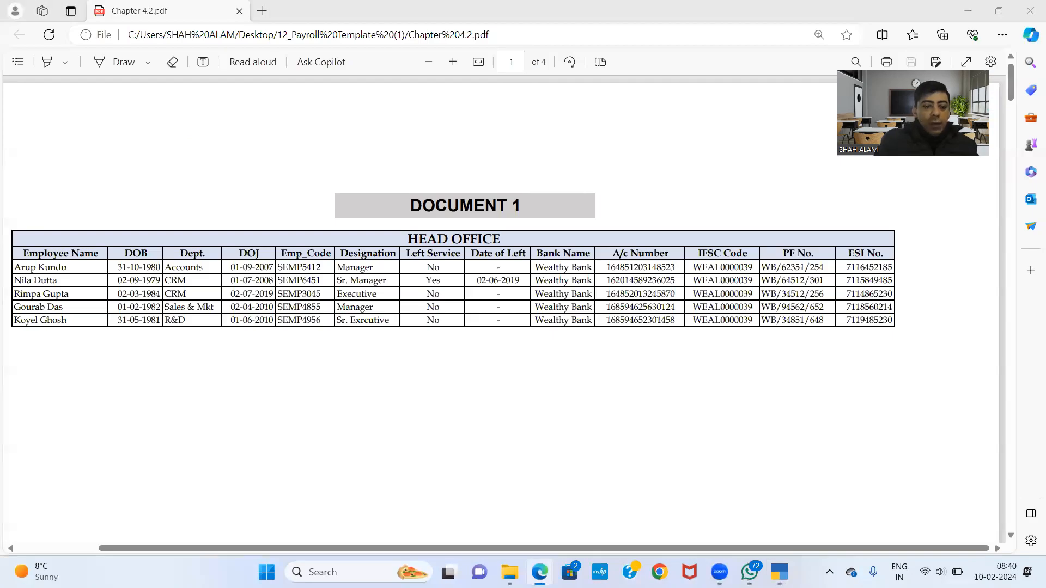
{"action": "key", "text": "alt+Tab"}
{"action": "type", "text": "Crm"}
{"action": "key", "text": "Return"}
{"action": "key", "text": "shift+Tab"}
{"action": "key", "text": "shift+Tab"}
{"action": "key", "text": "Return"}
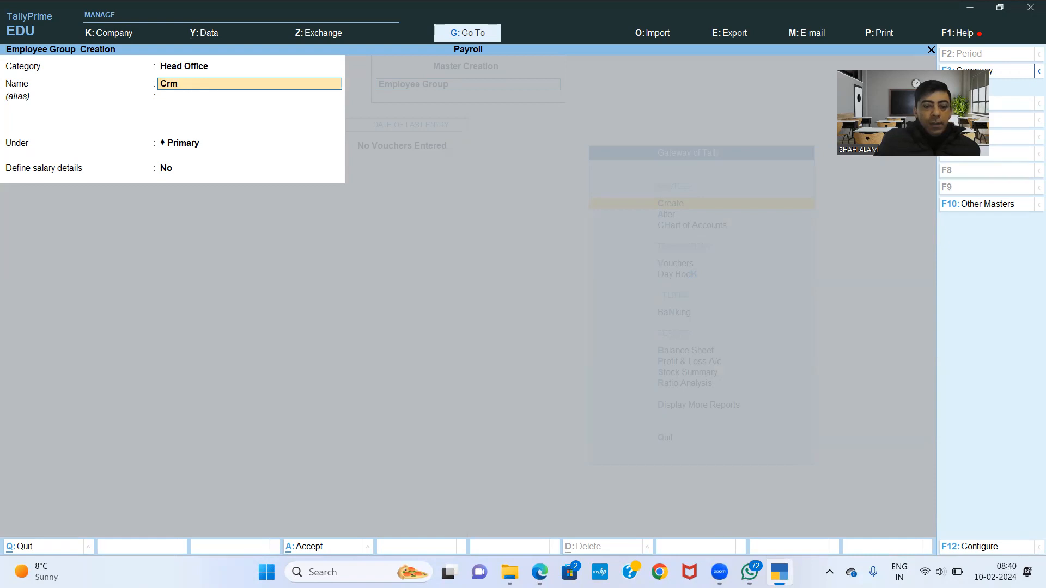
{"action": "type", "text": "CRM"}
{"action": "key", "text": "Return"}
{"action": "key", "text": "Return"}
{"action": "key", "text": "Return"}
{"action": "key", "text": "Return"}
{"action": "key", "text": "Return"}
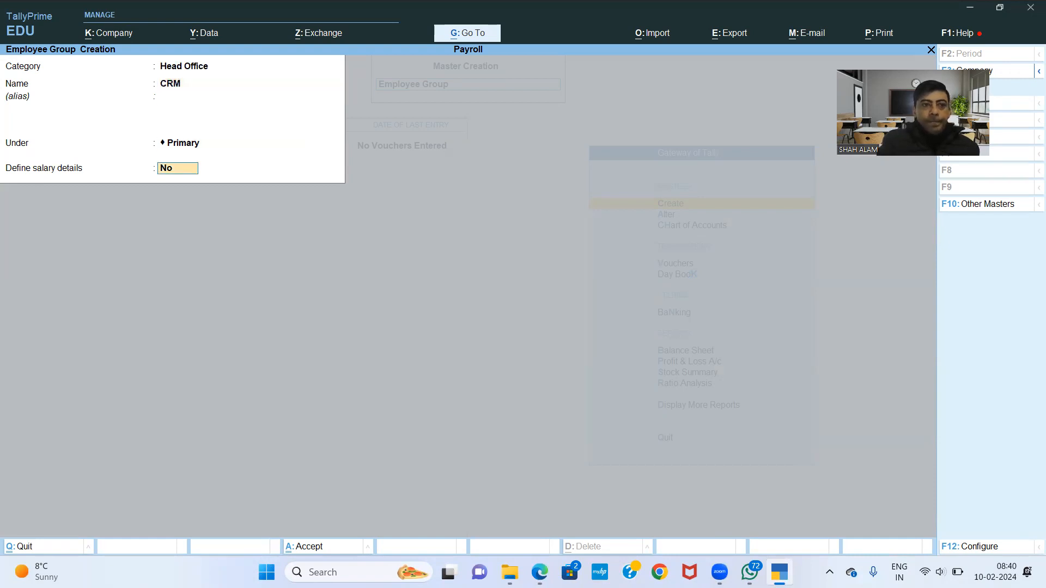
Step: Create an employee group named SALE & MKT under Primary in the Head Office category and save it
{"action": "type", "text": "SALE & MAKTY"}
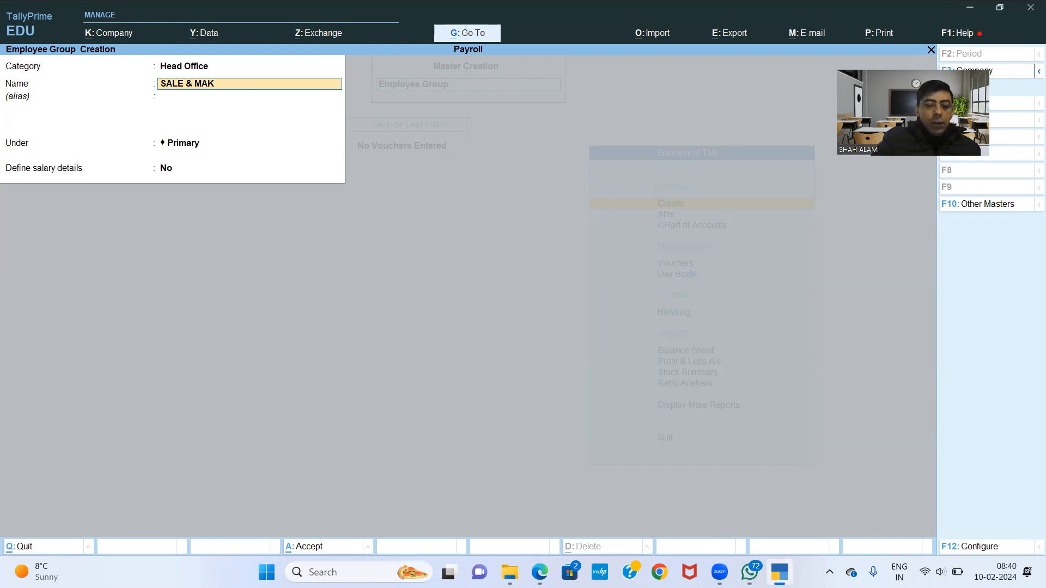
{"action": "key", "text": "BackSpace"}
{"action": "key", "text": "BackSpace"}
{"action": "key", "text": "BackSpace"}
{"action": "key", "text": "BackSpace"}
{"action": "type", "text": "KT"}
{"action": "key", "text": "Return"}
{"action": "key", "text": "Return"}
{"action": "key", "text": "Return"}
{"action": "key", "text": "Return"}
{"action": "key", "text": "Return"}
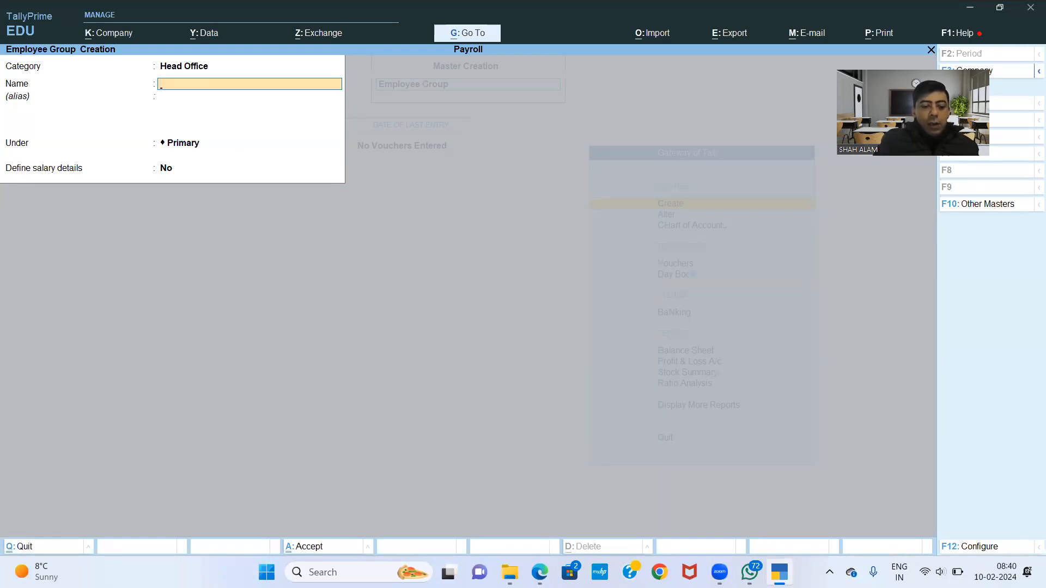
Step: Create an employee group named R&D under Primary in the Head Office category and save it
{"action": "type", "text": "R"}
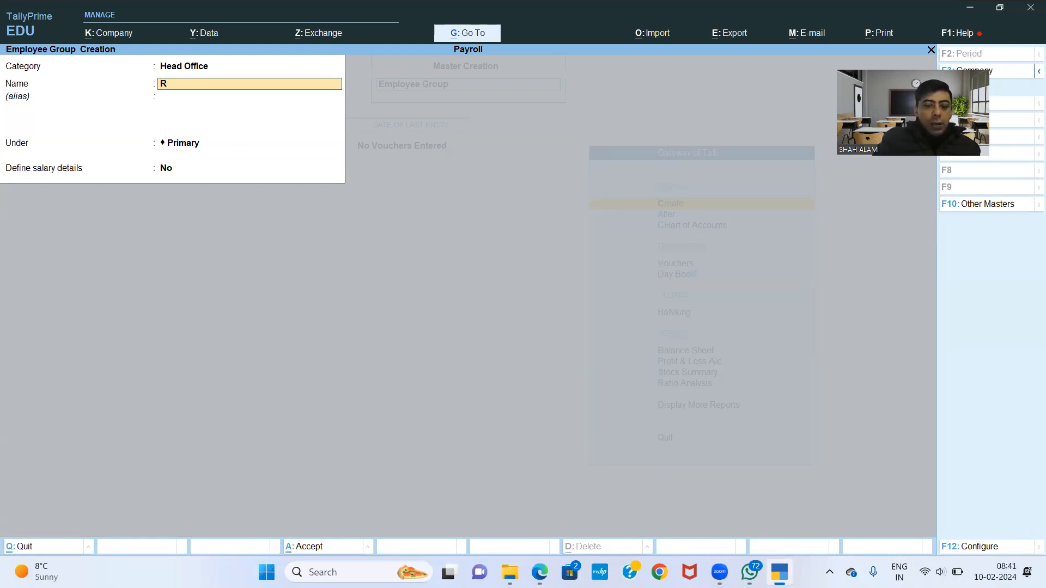
{"action": "type", "text": "&D"}
{"action": "key", "text": "Return"}
{"action": "key", "text": "Return"}
{"action": "key", "text": "Return"}
{"action": "key", "text": "Return"}
{"action": "key", "text": "Return"}
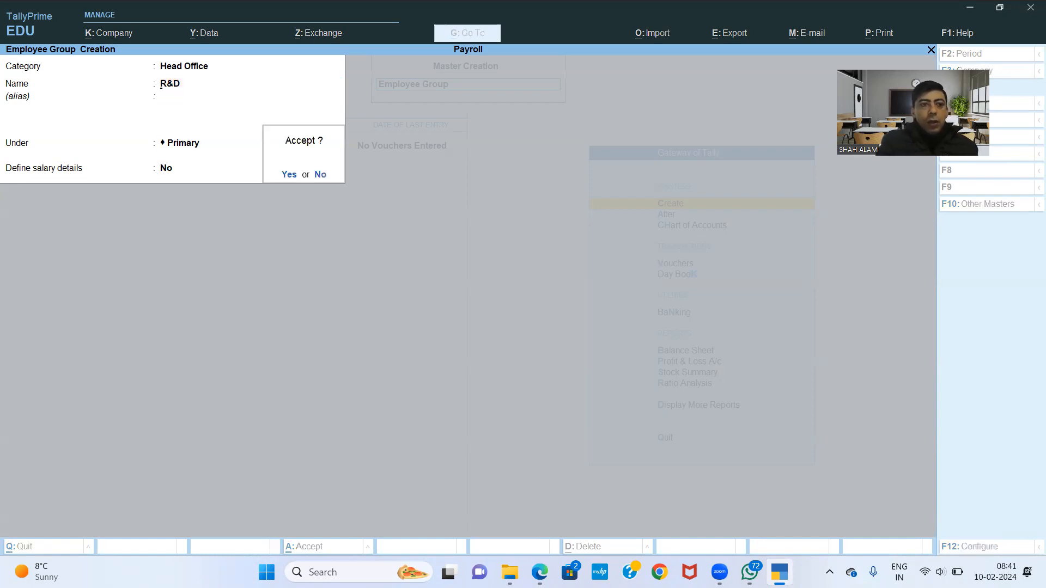
Step: Start a new employee master and set its category to Head Office
{"action": "key", "text": "alt+Tab"}
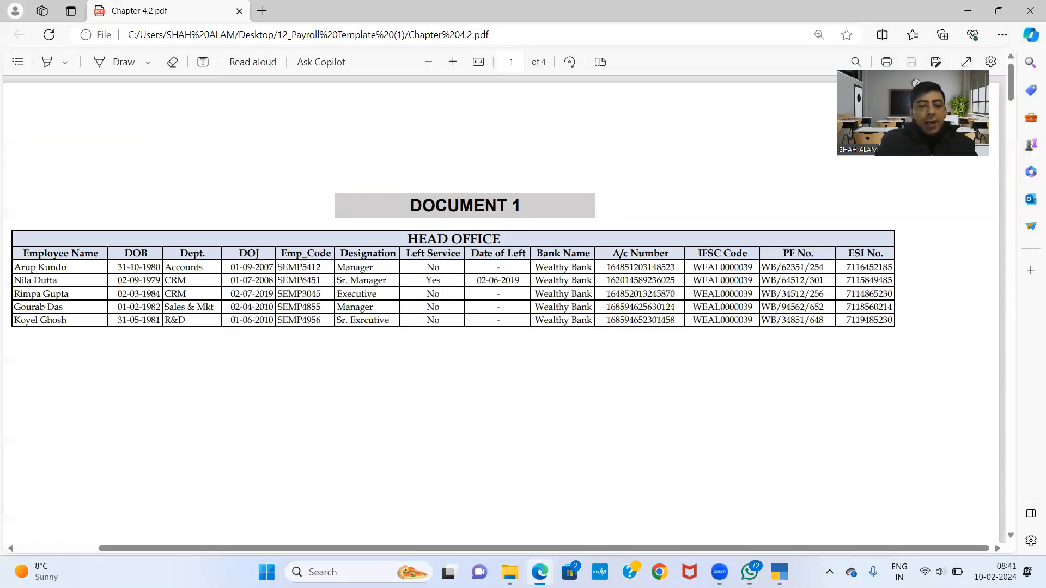
{"action": "key", "text": "alt+Tab"}
{"action": "key", "text": "Escape"}
{"action": "key", "text": "Down"}
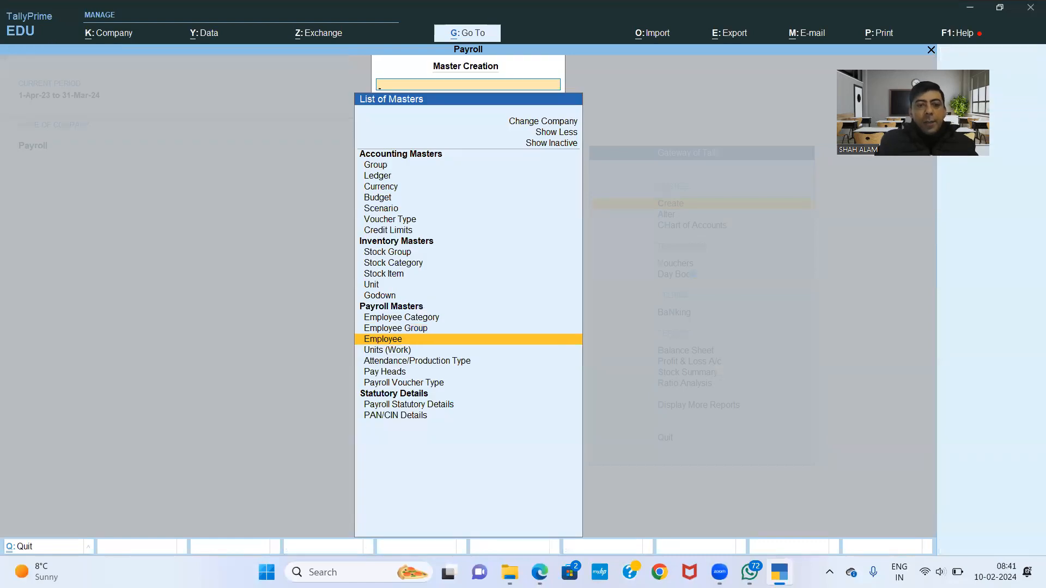
{"action": "key", "text": "Return"}
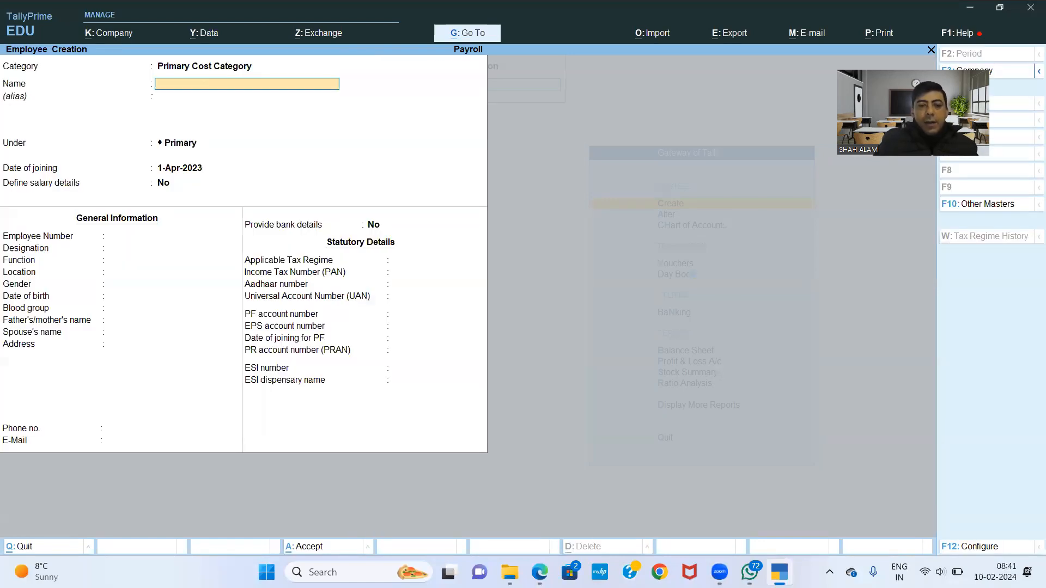
{"action": "key", "text": "BackSpace"}
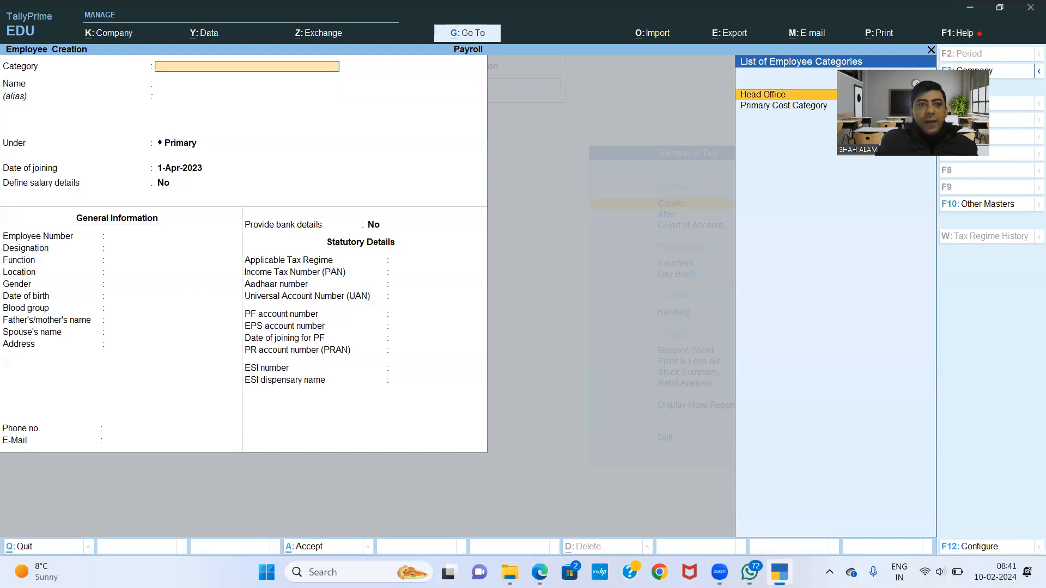
{"action": "key", "text": "Return"}
Step: Copy the first employee's full name from the PDF's Head Office table into the new employee's name
{"action": "key", "text": "alt+Tab"}
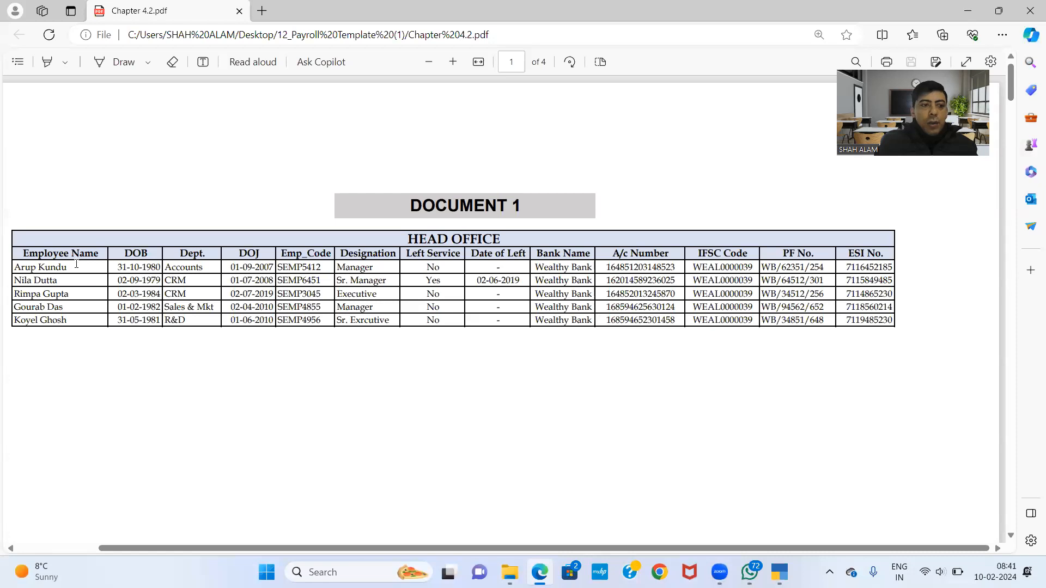
{"action": "left_click_drag", "start_coordinate": [76, 264], "coordinate": [19, 269]}
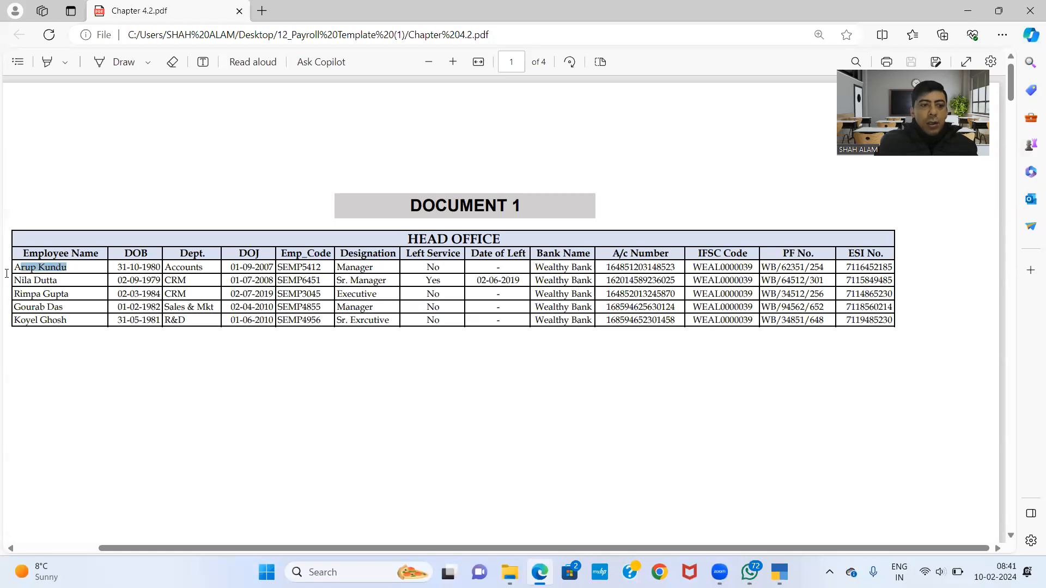
{"action": "left_click", "coordinate": [70, 269]}
{"action": "left_click_drag", "start_coordinate": [71, 269], "coordinate": [19, 269]}
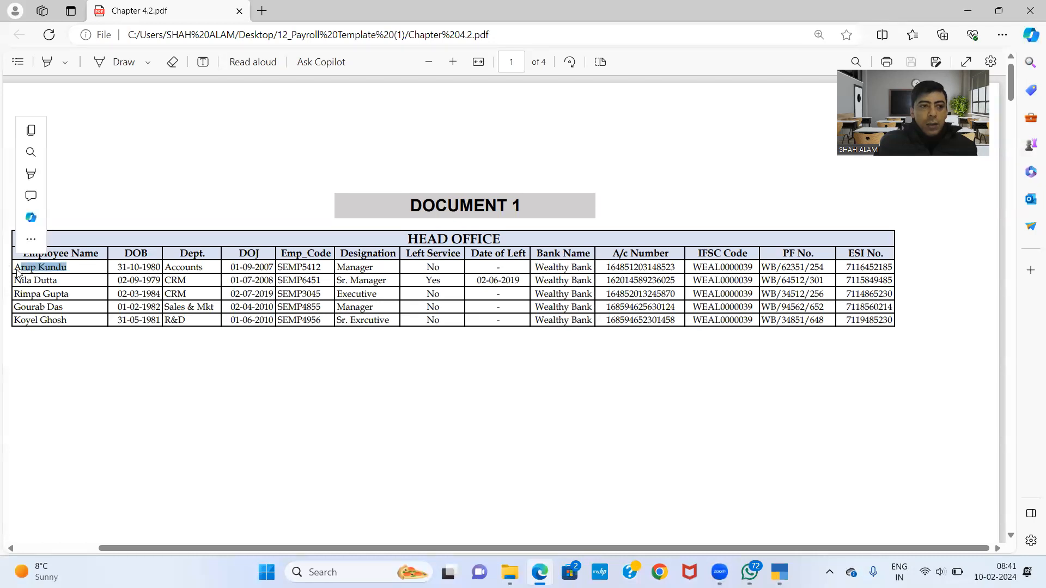
{"action": "left_click", "coordinate": [17, 268]}
{"action": "double_click", "coordinate": [18, 268]}
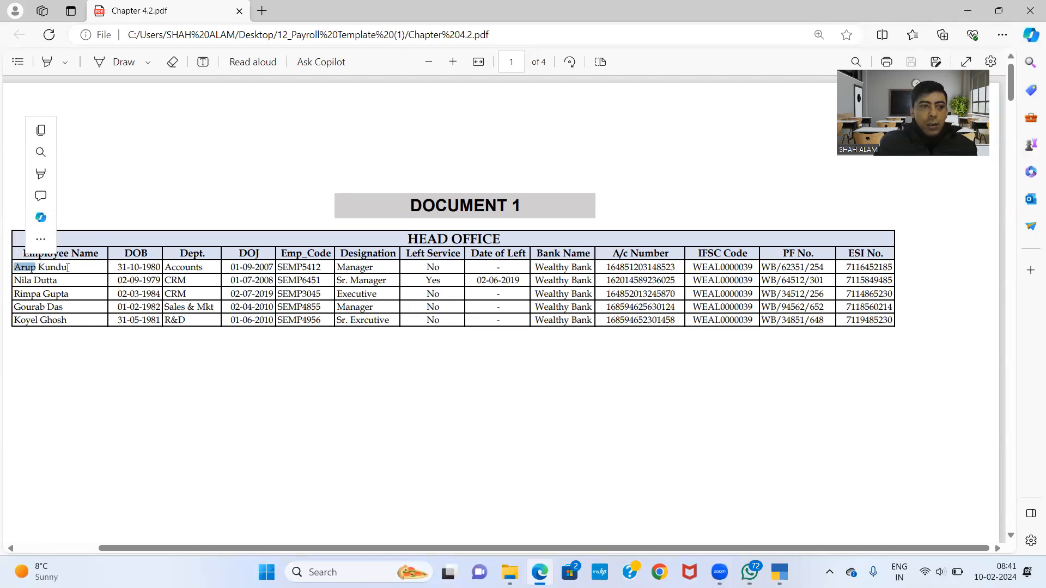
{"action": "left_click", "coordinate": [24, 275]}
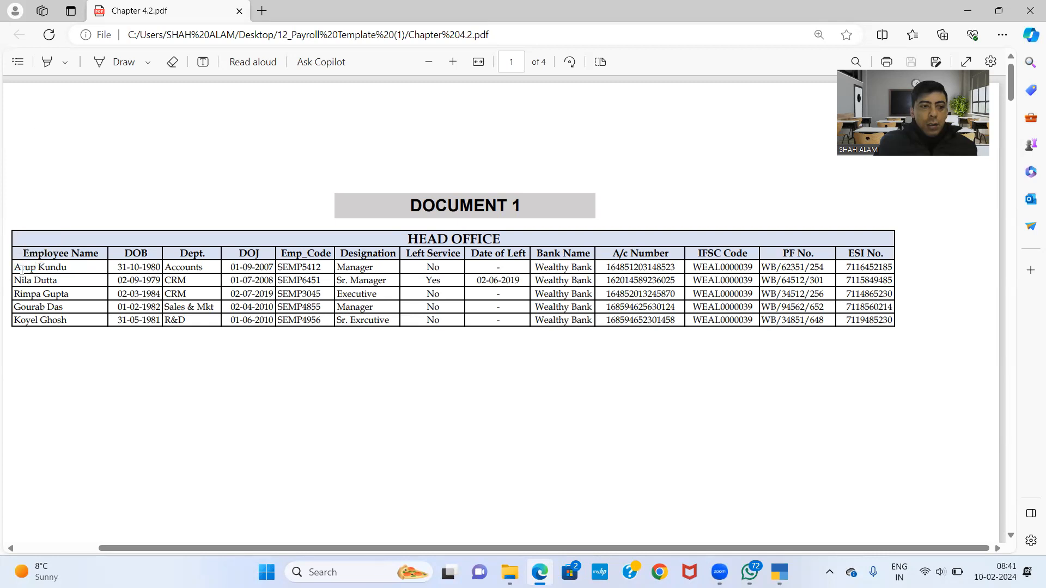
{"action": "left_click_drag", "start_coordinate": [12, 268], "coordinate": [74, 271]}
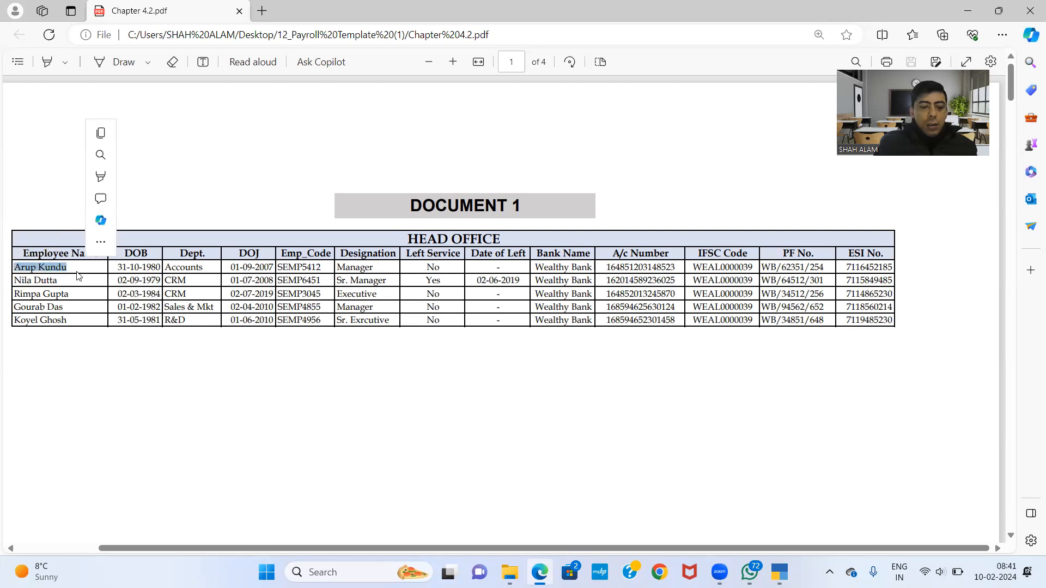
{"action": "key", "text": "ctrl+c"}
{"action": "key", "text": "alt+Tab"}
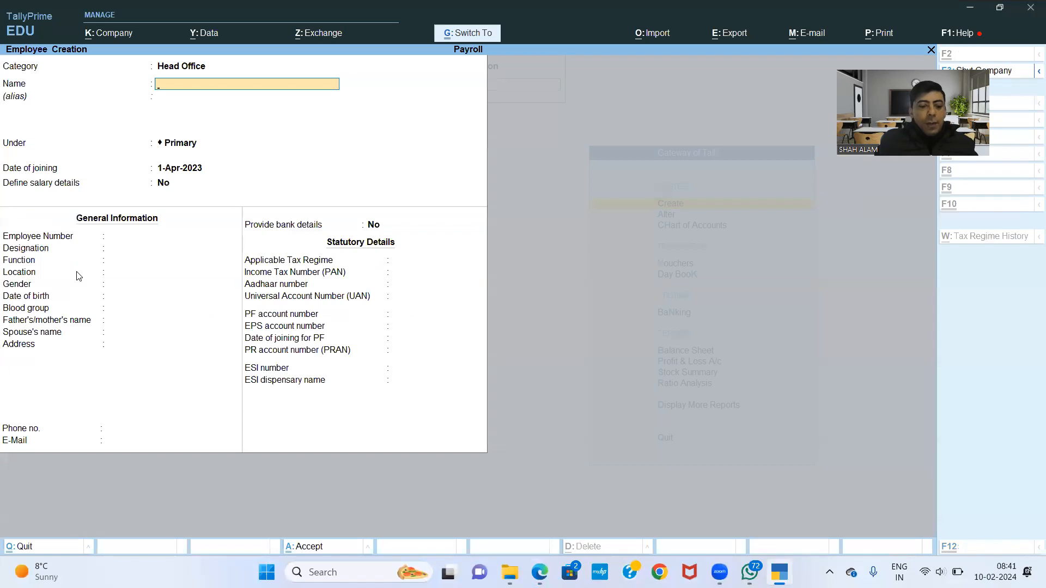
{"action": "key", "text": "ctrl+alt+v"}
{"action": "key", "text": "Return"}
Step: Leave the employee's alias blank and place the employee under the Acct group
{"action": "key", "text": "Return"}
{"action": "key", "text": "Return"}
{"action": "key", "text": "BackSpace"}
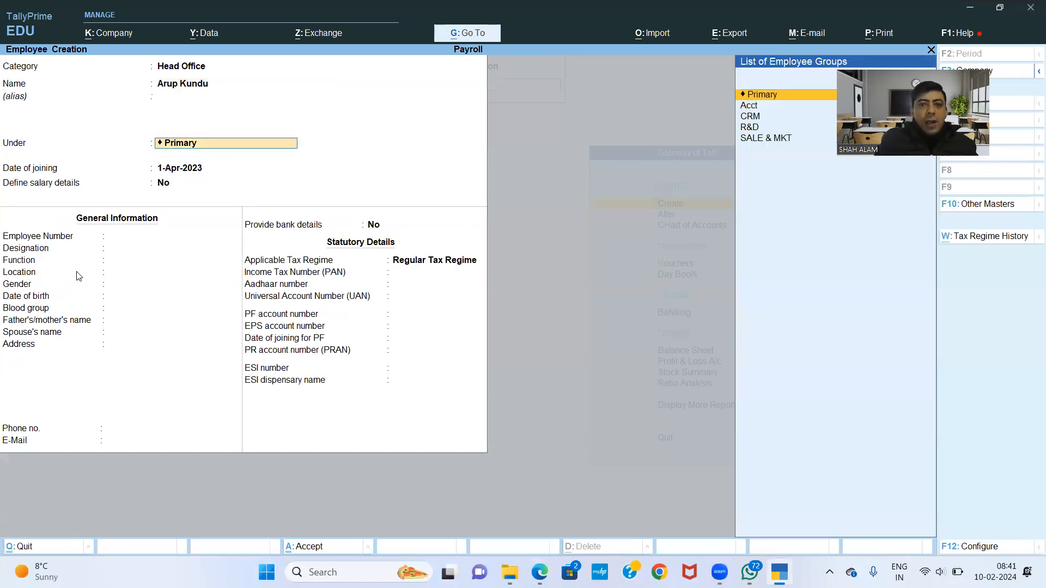
{"action": "key", "text": "Down"}
{"action": "key", "text": "Return"}
Step: Set the employee's date of joining to 1-Sep-2007 from the PDF, and keep Define salary details at No
{"action": "key", "text": "alt+Tab"}
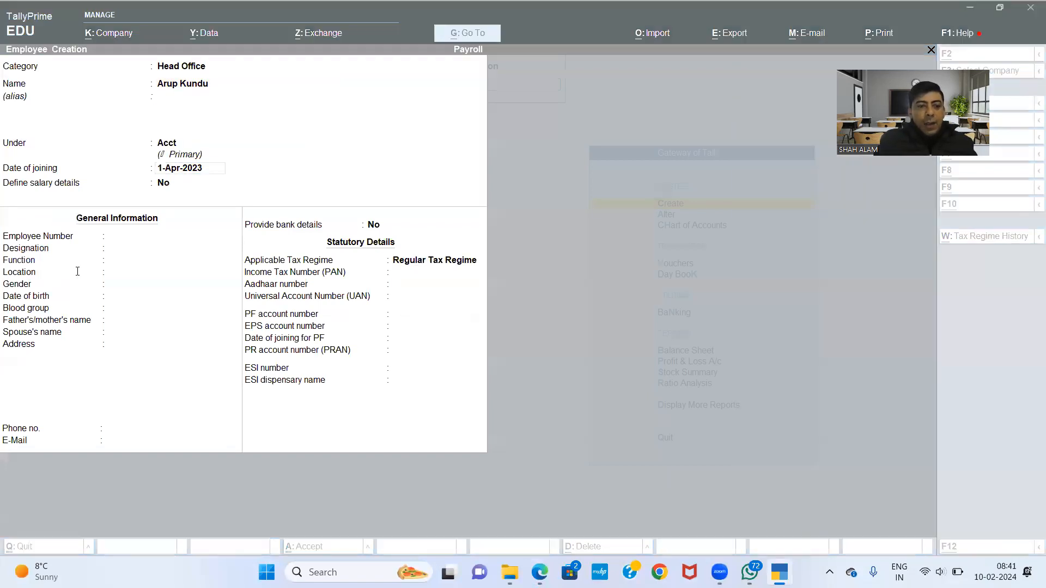
{"action": "key", "text": "alt+Tab"}
{"action": "key", "text": "alt+Tab"}
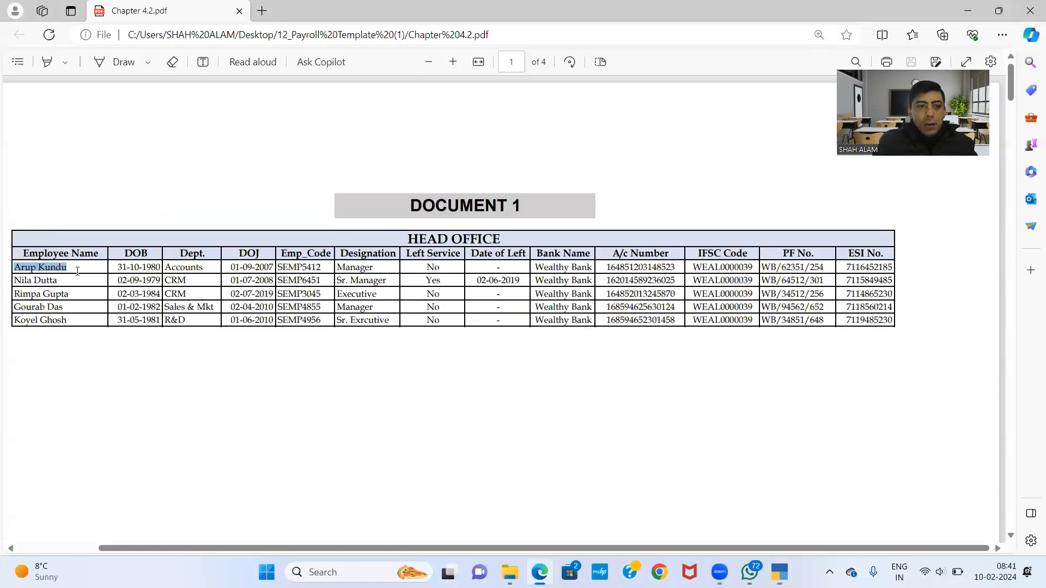
{"action": "key", "text": "alt+Tab"}
{"action": "type", "text": "1-9-200"}
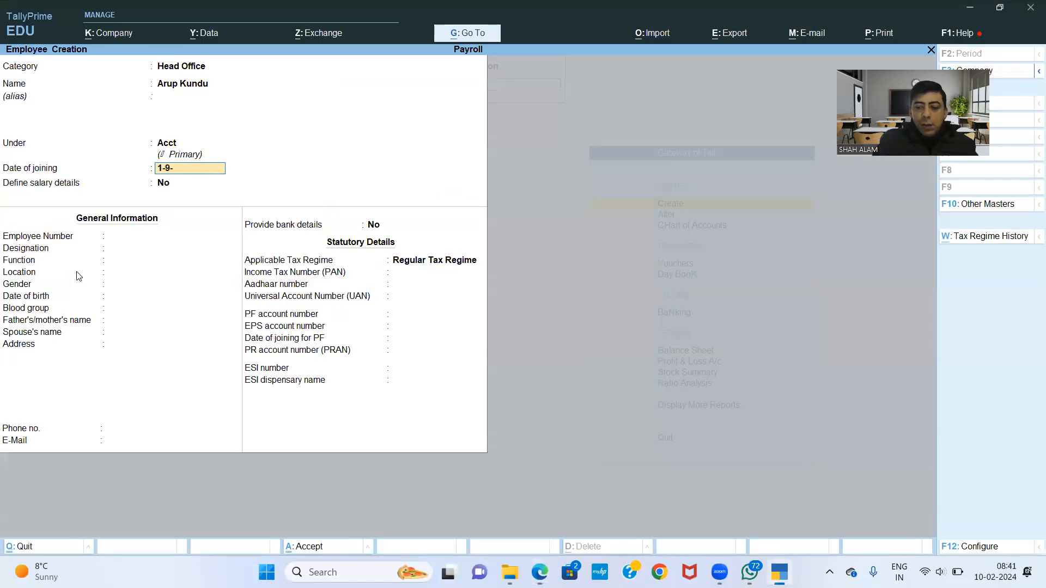
{"action": "key", "text": "Return"}
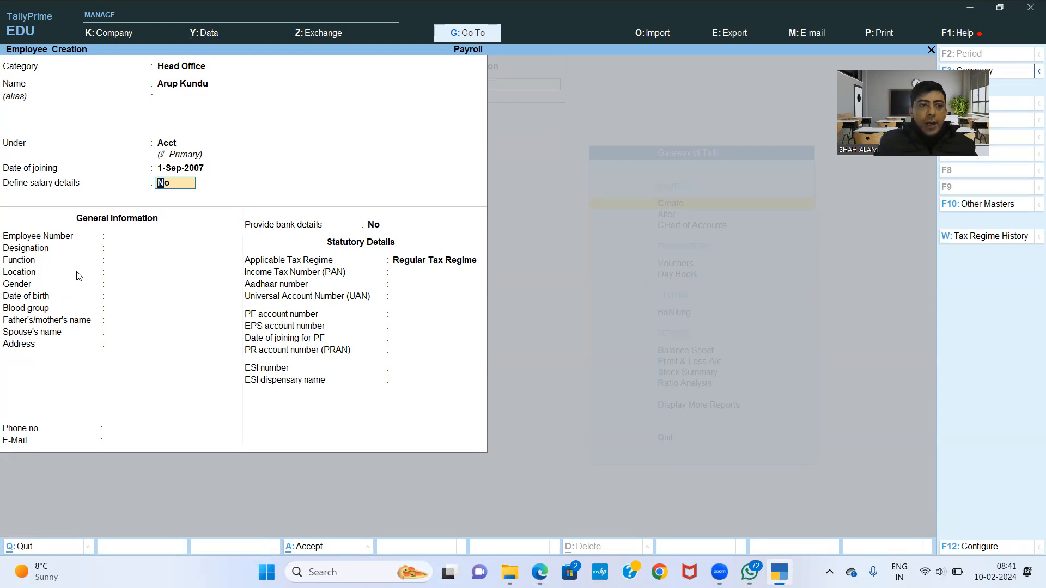
{"action": "key", "text": "Return"}
Step: Copy the first employee's code from the PDF's Head Office table into the employee number
{"action": "key", "text": "alt+Tab"}
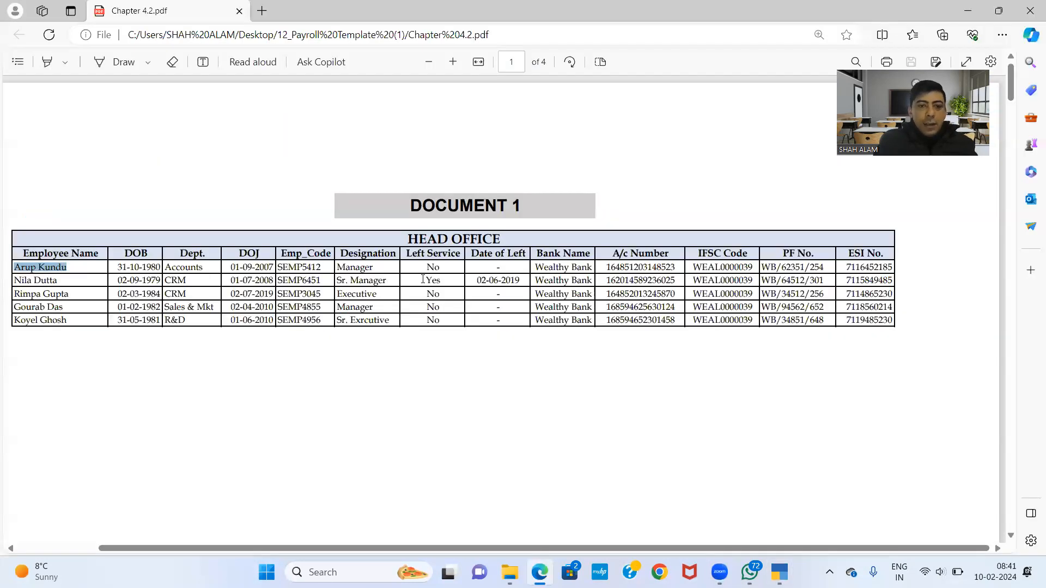
{"action": "left_click_drag", "start_coordinate": [324, 265], "coordinate": [275, 267]}
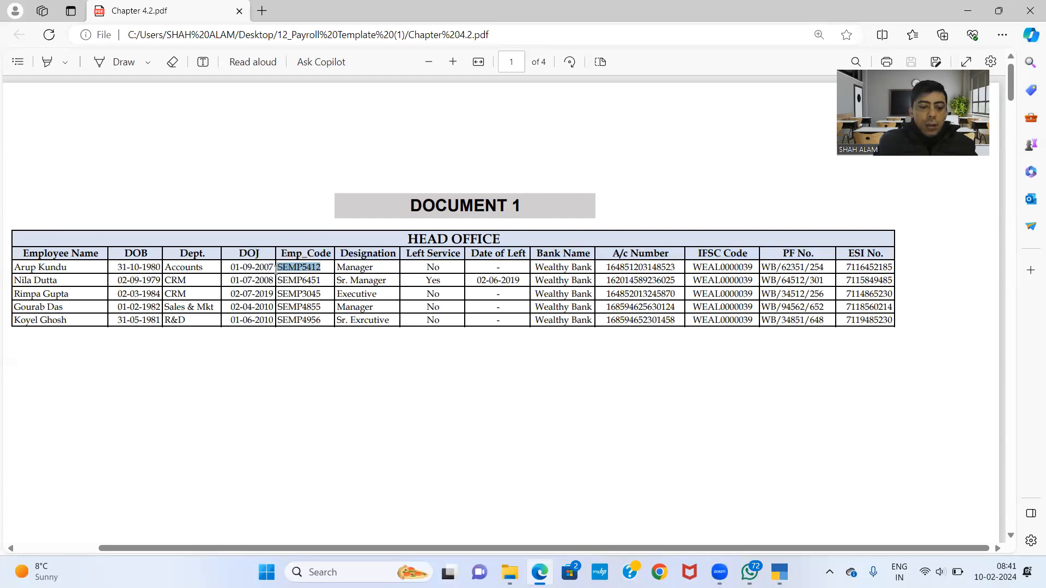
{"action": "key", "text": "ctrl+c"}
{"action": "key", "text": "alt+Tab"}
{"action": "key", "text": "ctrl+v"}
{"action": "key", "text": "Return"}
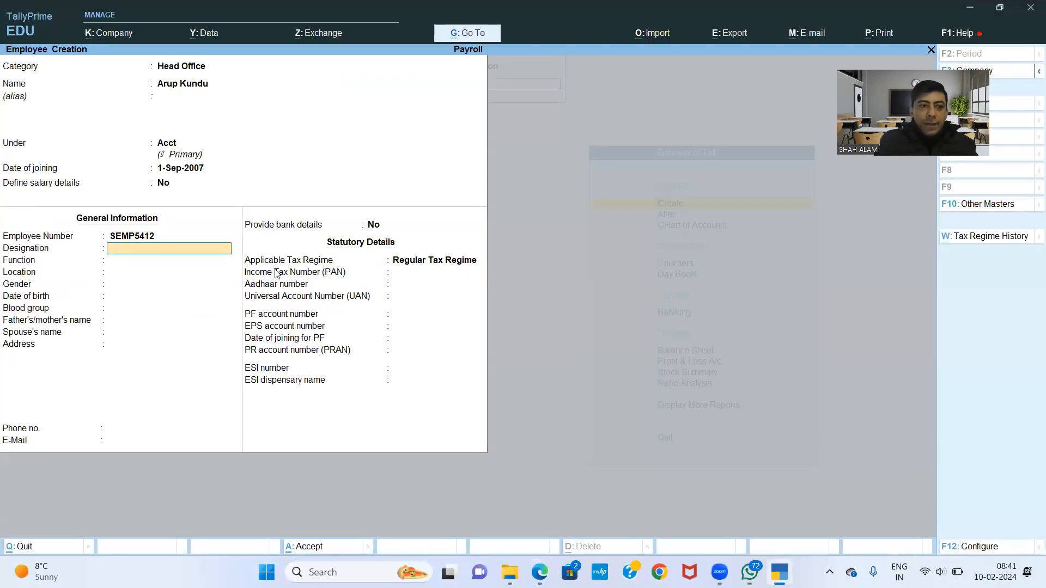
Step: Check the first employee's designation in the PDF and set the designation to MANAGER
{"action": "key", "text": "alt+Tab"}
{"action": "key", "text": "alt+Tab"}
{"action": "type", "text": "MANAGER"}
{"action": "key", "text": "BackSpace"}
{"action": "key", "text": "BackSpace"}
{"action": "key", "text": "BackSpace"}
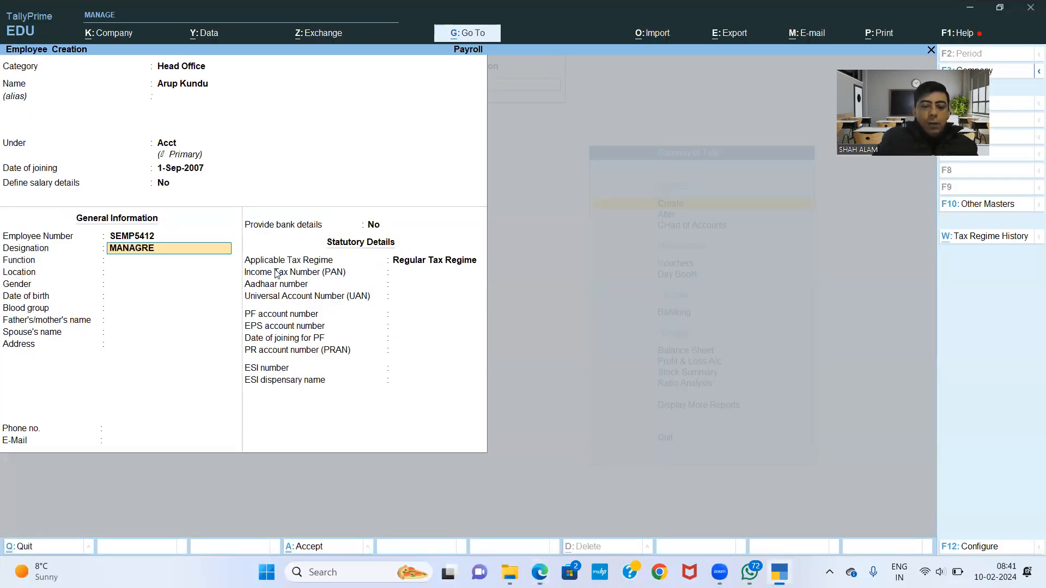
{"action": "type", "text": "GERE"}
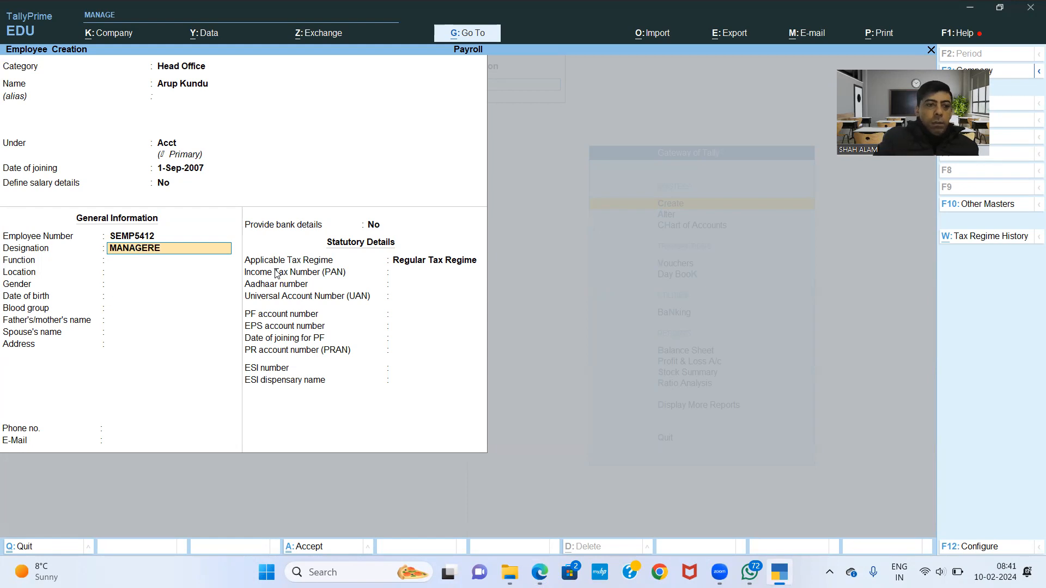
{"action": "key", "text": "BackSpace"}
{"action": "key", "text": "Return"}
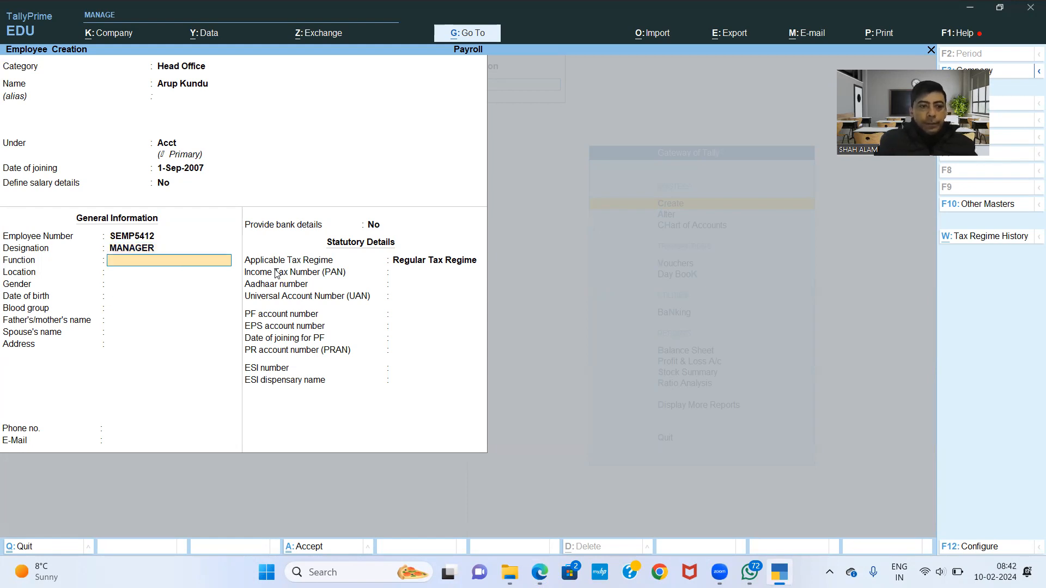
Step: Leave the employee's function and location blank and set the gender to Male
{"action": "key", "text": "alt+Tab"}
{"action": "key", "text": "alt+Tab"}
{"action": "key", "text": "Return"}
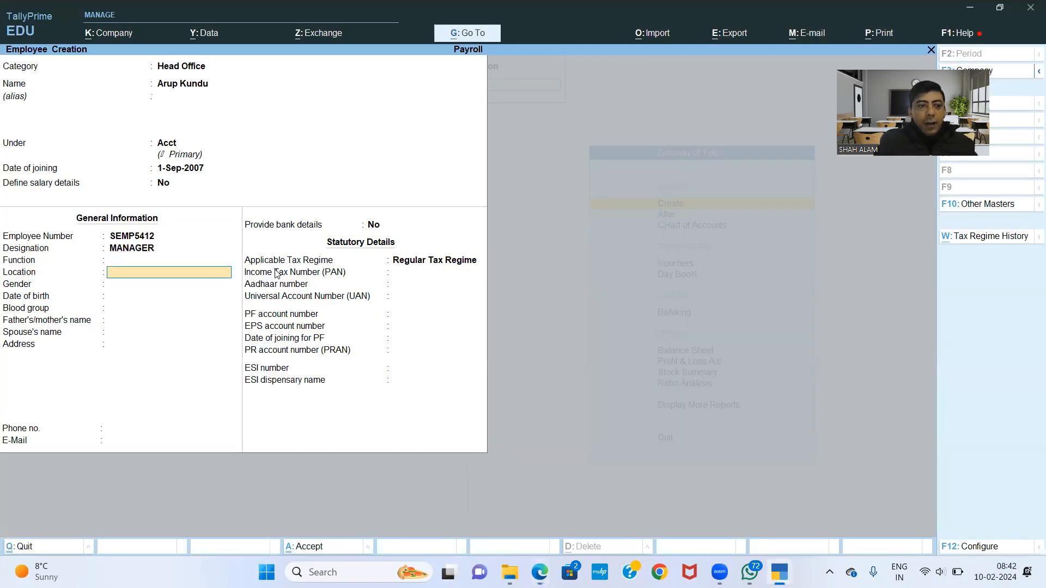
{"action": "key", "text": "alt+Tab"}
{"action": "key", "text": "alt+Tab"}
{"action": "key", "text": "Return"}
{"action": "key", "text": "Down"}
{"action": "key", "text": "Down"}
{"action": "key", "text": "Return"}
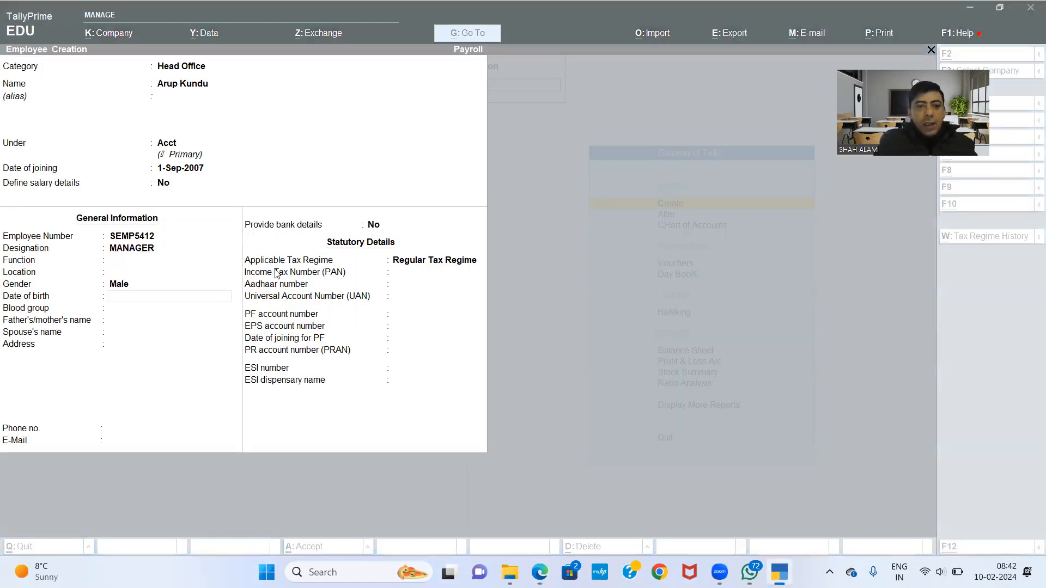
Step: Leave the date of birth and remaining general fields blank, keep blood group Unknown, and set Provide bank details to Yes
{"action": "key", "text": "alt+Tab"}
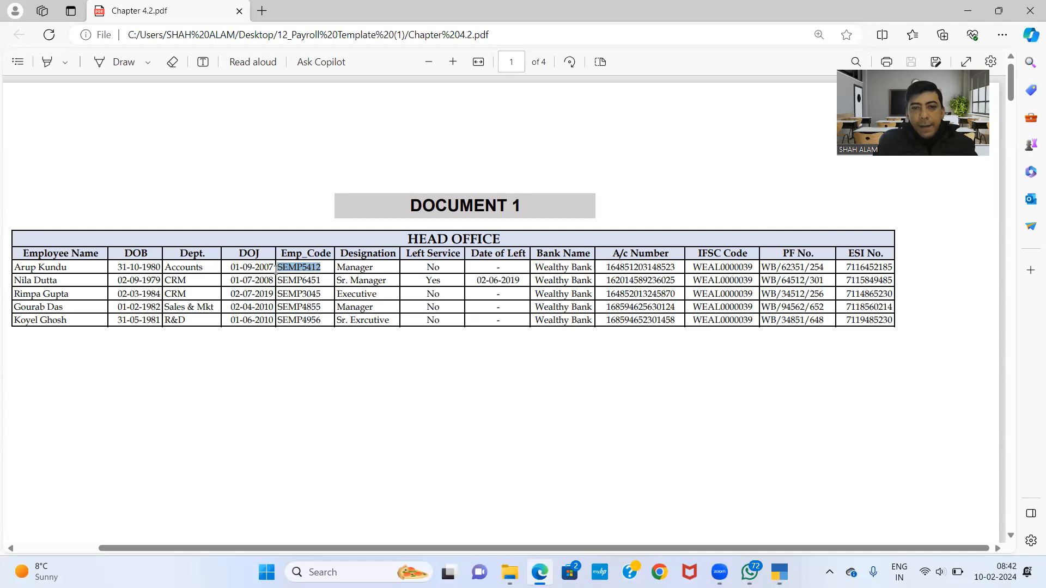
{"action": "key", "text": "alt+Tab"}
{"action": "key", "text": "Return"}
{"action": "key", "text": "Return"}
{"action": "key", "text": "Return"}
{"action": "key", "text": "Return"}
{"action": "key", "text": "Return"}
{"action": "key", "text": "Return"}
{"action": "key", "text": "Return"}
{"action": "key", "text": "y"}
{"action": "key", "text": "Return"}
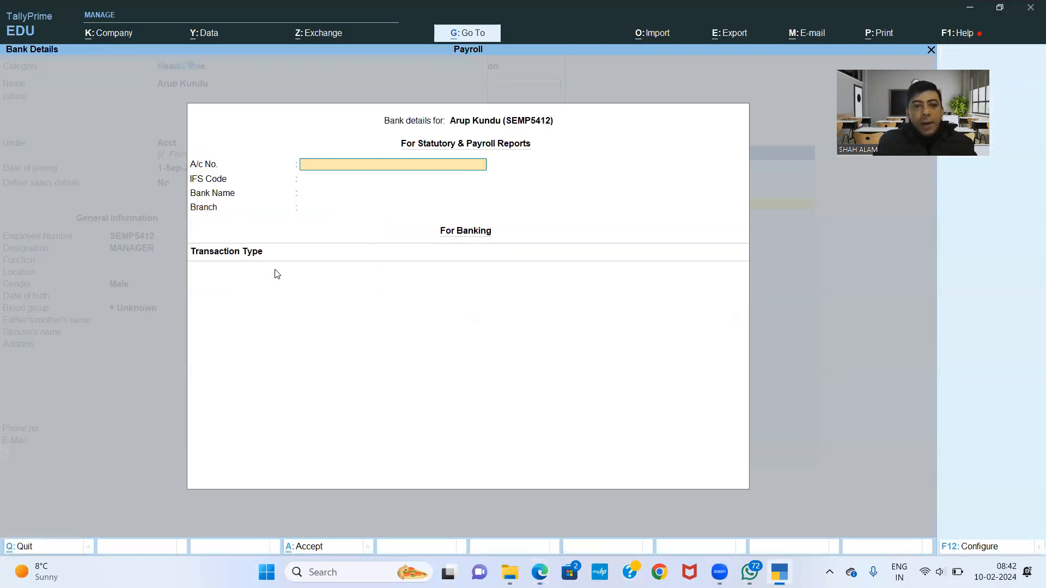
Step: Copy the first employee's bank account number from the PDF's Head Office table into the bank details
{"action": "key", "text": "alt+Tab"}
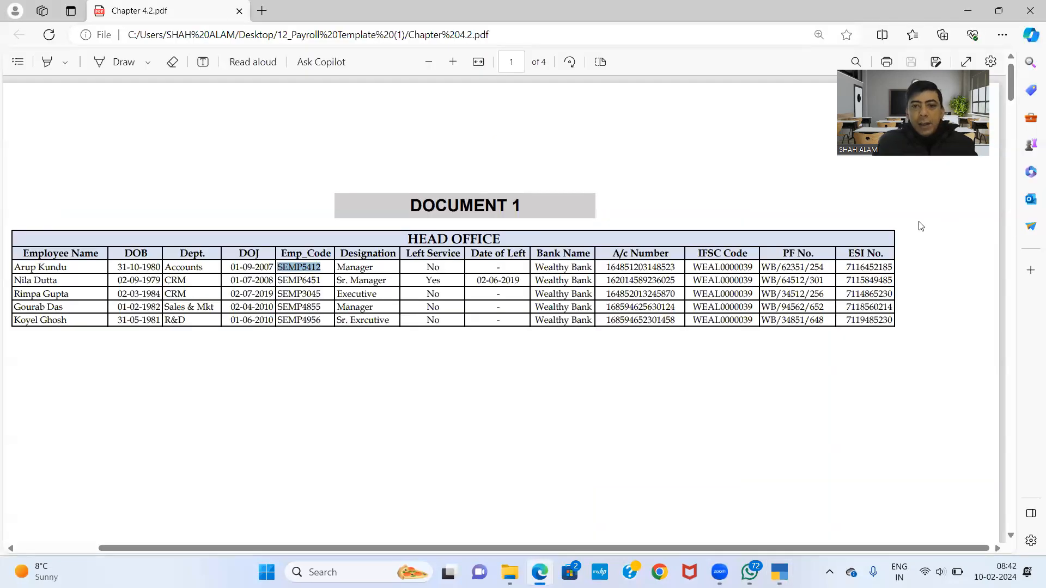
{"action": "mouse_move", "coordinate": [677, 266]}
{"action": "left_mouse_down"}
{"action": "mouse_move", "coordinate": [578, 269]}
{"action": "mouse_move", "coordinate": [682, 266]}
{"action": "left_mouse_up"}
{"action": "key", "text": "ctrl+c"}
{"action": "key", "text": "alt+Tab"}
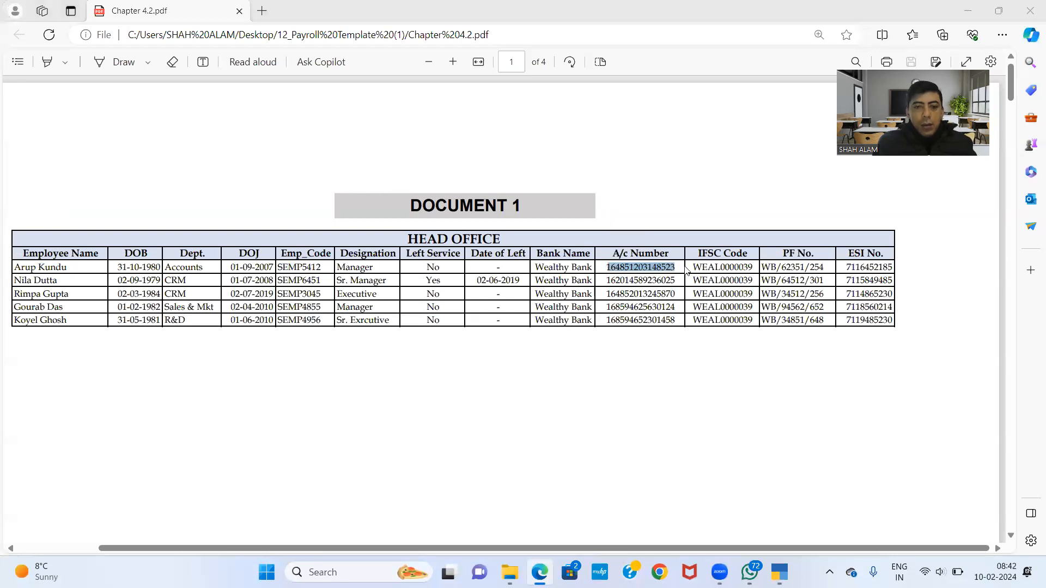
{"action": "key", "text": "ctrl+v"}
{"action": "key", "text": "Return"}
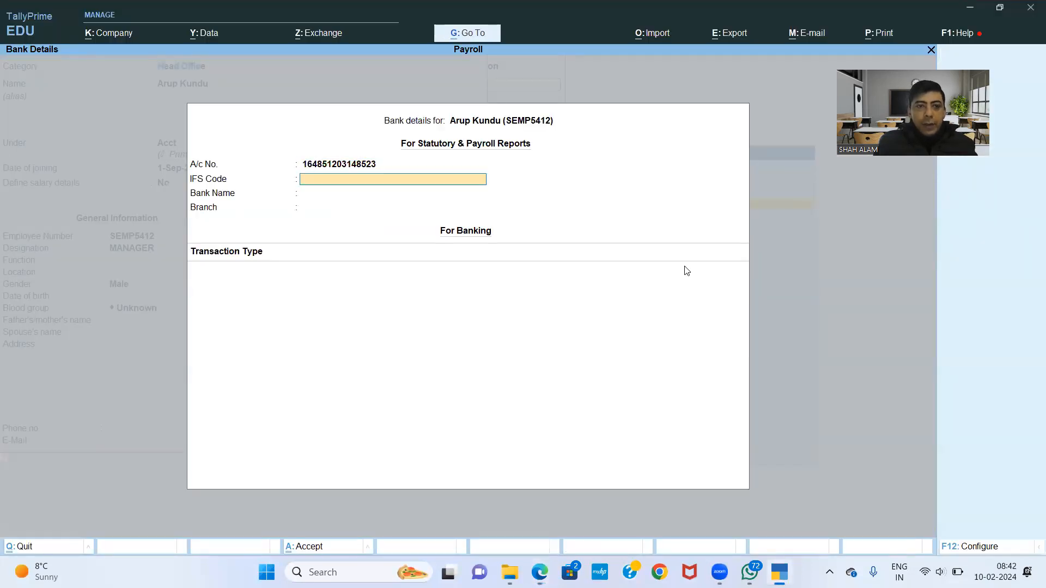
Step: Copy the IFSC code WEAL0000039 from the first employee's row in the PDF into the IFS Code
{"action": "key", "text": "alt+Tab"}
{"action": "left_click_drag", "start_coordinate": [693, 264], "coordinate": [753, 270]}
{"action": "key", "text": "ctrl+c"}
{"action": "key", "text": "alt+Tab"}
{"action": "key", "text": "ctrl+v"}
{"action": "key", "text": "Return"}
Step: Copy the bank name from the PDF and add Wealthy Bank as a new bank for the employee
{"action": "key", "text": "alt+Tab"}
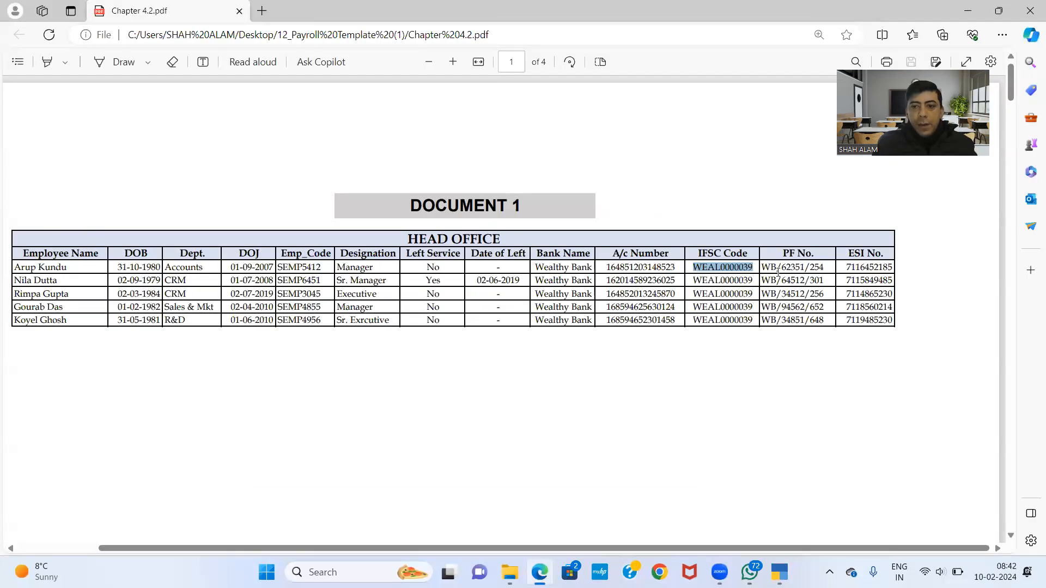
{"action": "key", "text": "alt+Tab"}
{"action": "key", "text": "alt+Tab"}
{"action": "left_click_drag", "start_coordinate": [534, 266], "coordinate": [592, 270]}
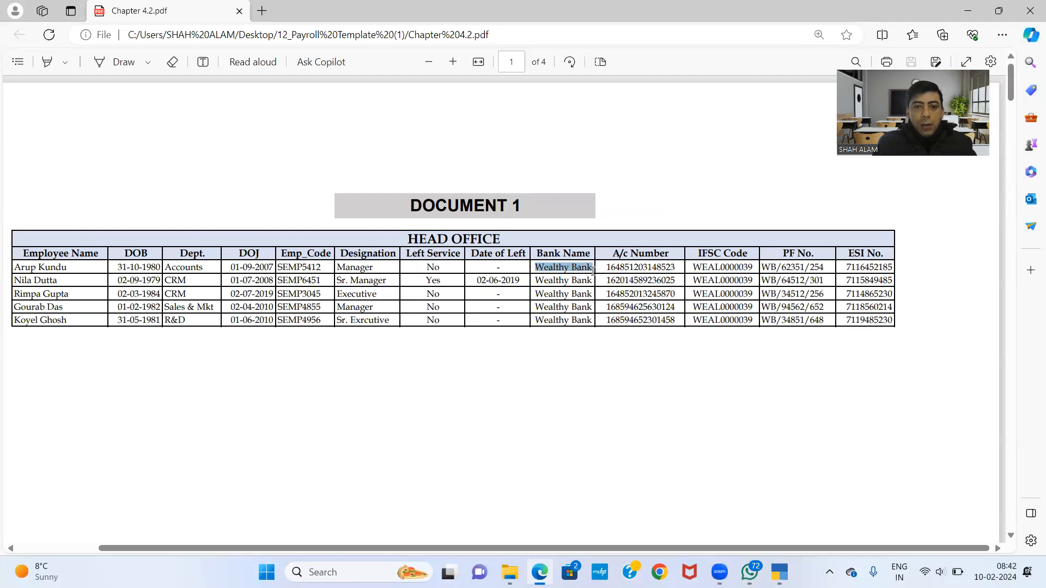
{"action": "key", "text": "ctrl+c"}
{"action": "key", "text": "alt+Tab"}
{"action": "key", "text": "ctrl+v"}
{"action": "key", "text": "Return"}
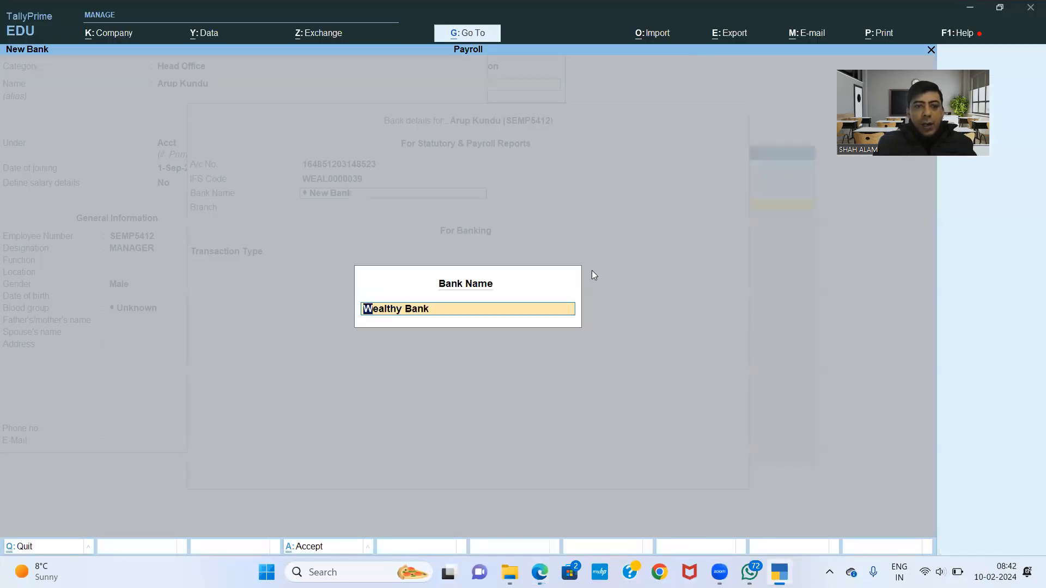
{"action": "key", "text": "alt+Tab"}
{"action": "key", "text": "alt+Tab"}
{"action": "key", "text": "Return"}
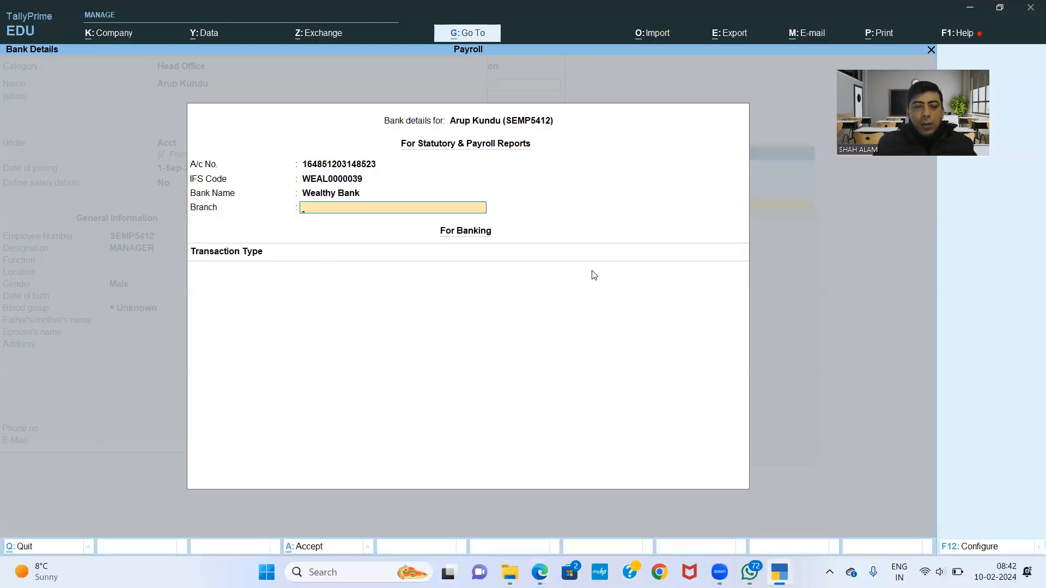
Step: Leave the branch blank, choose Cheque crossed with A/c Payee, and finish the bank details, keeping the Regular Tax Regime
{"action": "key", "text": "Return"}
{"action": "key", "text": "Down"}
{"action": "key", "text": "Down"}
{"action": "key", "text": "Up"}
{"action": "key", "text": "Return"}
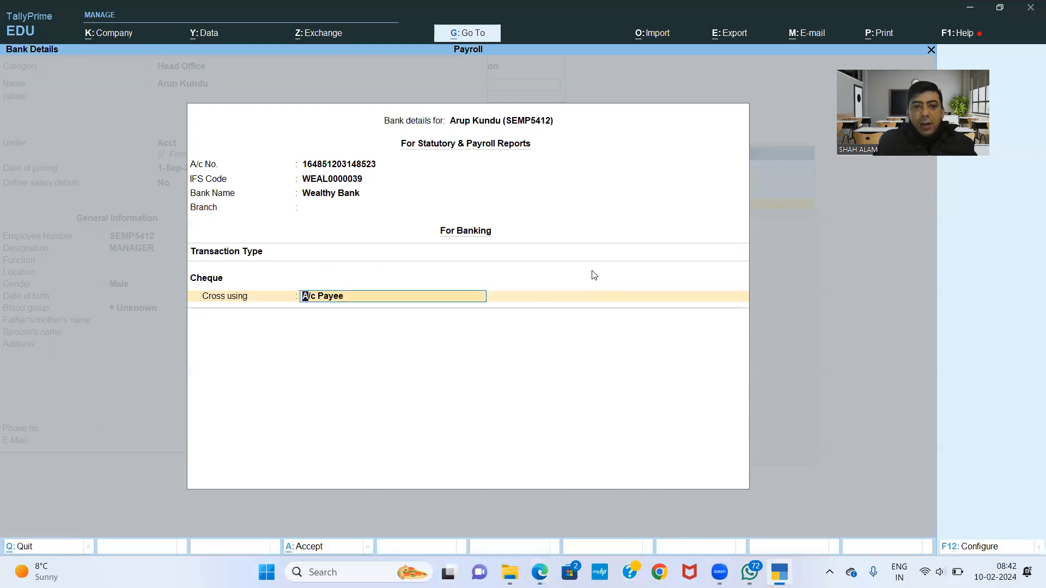
{"action": "key", "text": "alt+Tab"}
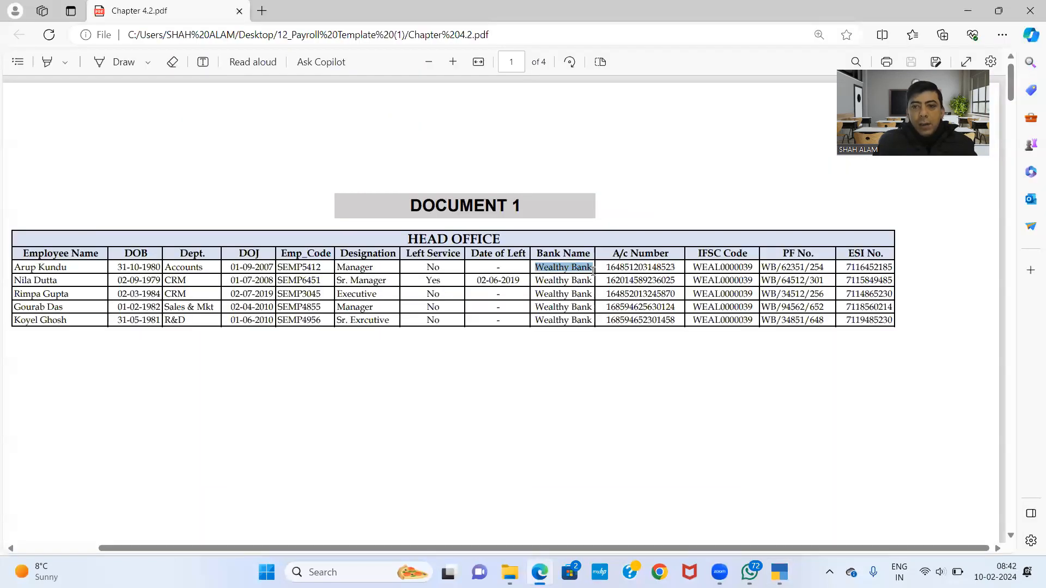
{"action": "key", "text": "alt+Tab"}
{"action": "key", "text": "Return"}
{"action": "key", "text": "Return"}
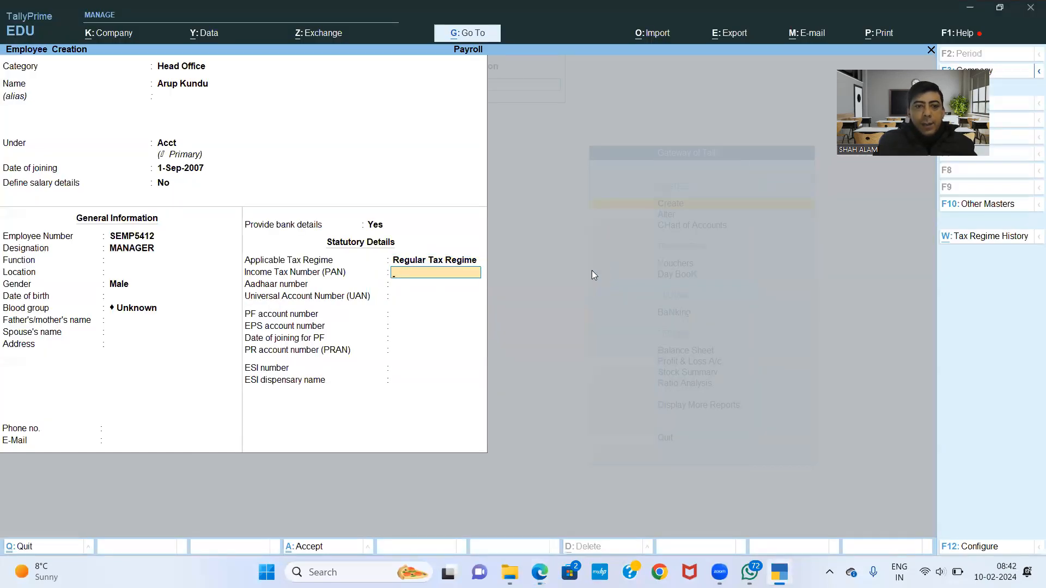
Step: Leave PAN and Aadhaar blank and copy the first employee's PF number from the PDF into the Universal Account Number
{"action": "key", "text": "Return"}
{"action": "key", "text": "Return"}
{"action": "key", "text": "Return"}
{"action": "key", "text": "BackSpace"}
{"action": "key", "text": "alt+Tab"}
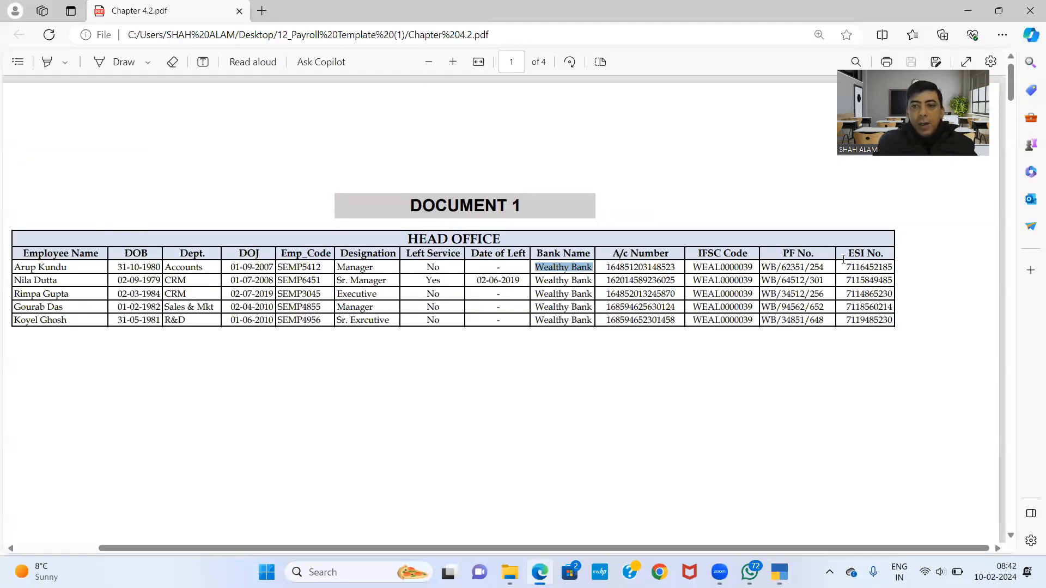
{"action": "left_click_drag", "start_coordinate": [827, 267], "coordinate": [754, 267]}
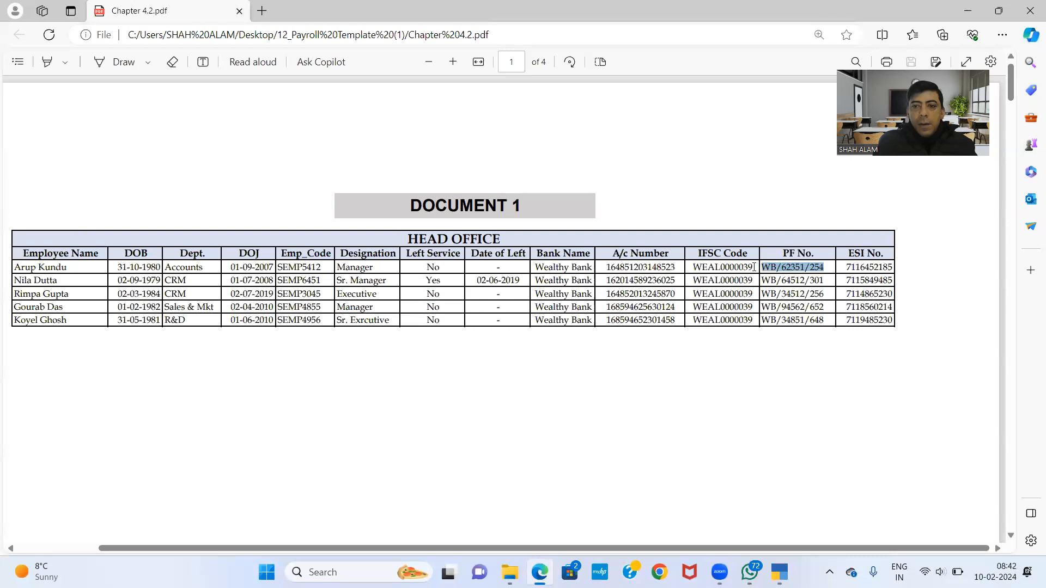
{"action": "key", "text": "ctrl+c"}
{"action": "key", "text": "alt+Tab"}
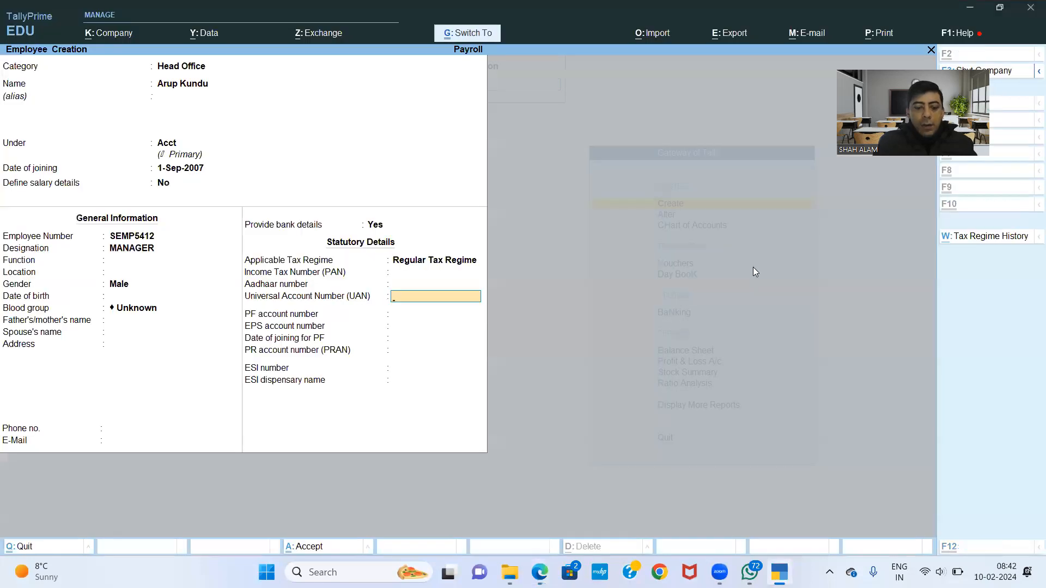
{"action": "key", "text": "ctrl+v"}
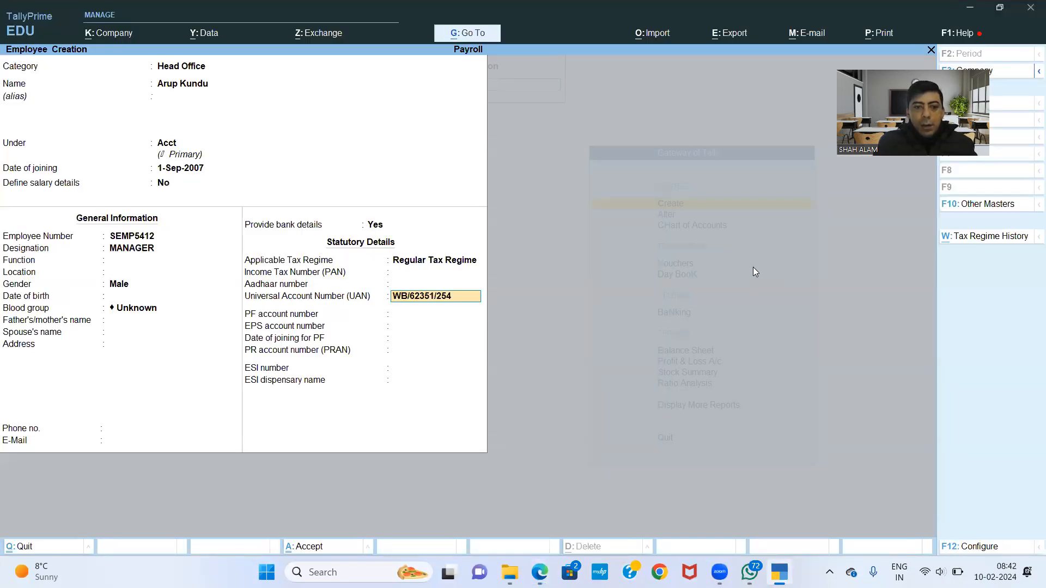
{"action": "key", "text": "Return"}
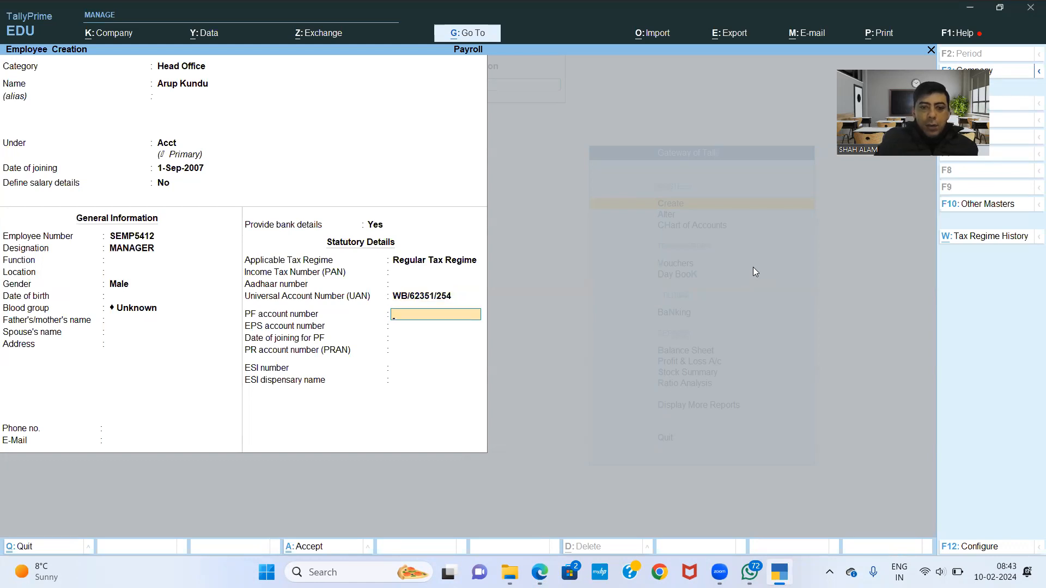
Step: Enter the copied PF number as PF account number, accept it for EPS with PF joining date 1-Sep-07, and leave PRAN blank
{"action": "key", "text": "ctrl+v"}
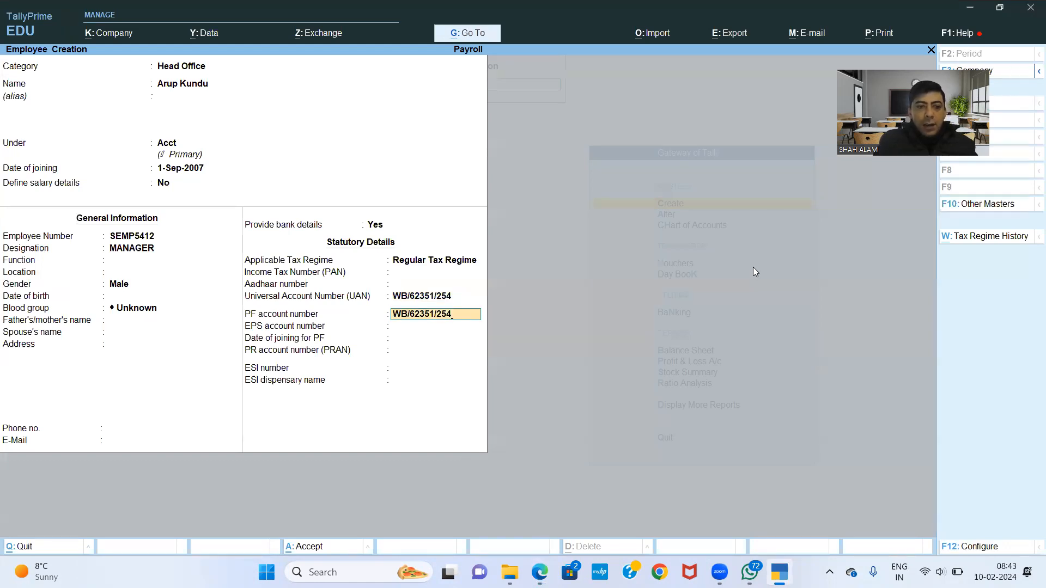
{"action": "key", "text": "Return"}
{"action": "key", "text": "Return"}
{"action": "key", "text": "Return"}
{"action": "key", "text": "Return"}
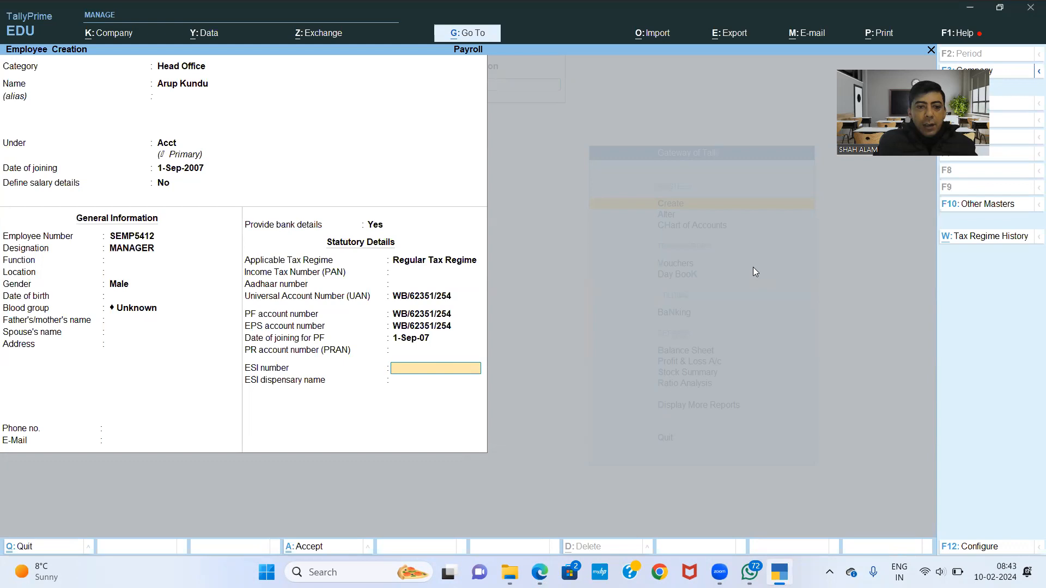
Step: Copy the first employee's ESI number from the PDF, leave the ESI dispensary blank, and save the employee
{"action": "key", "text": "alt+Tab"}
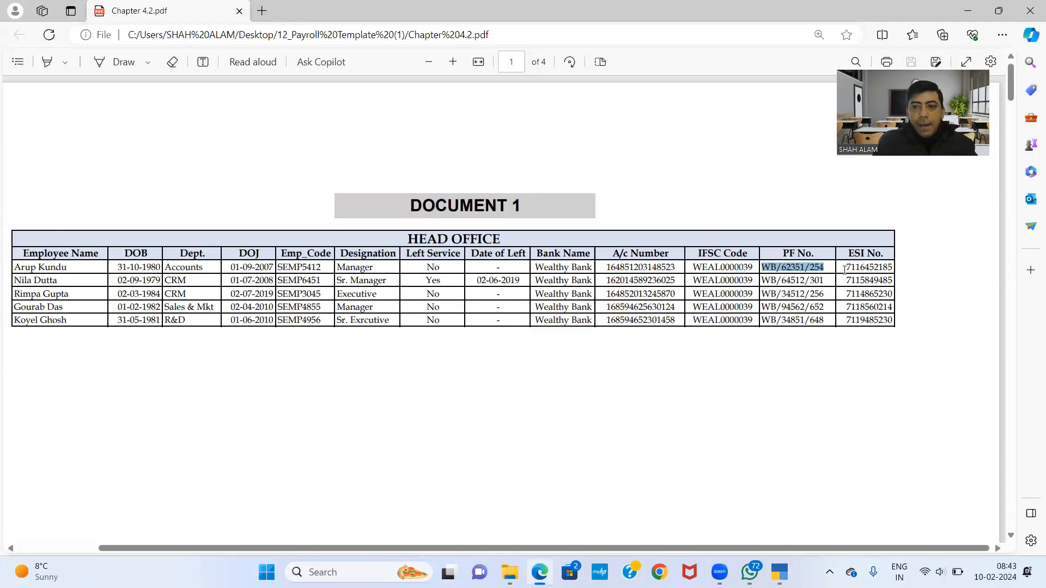
{"action": "left_click_drag", "start_coordinate": [843, 270], "coordinate": [905, 272]}
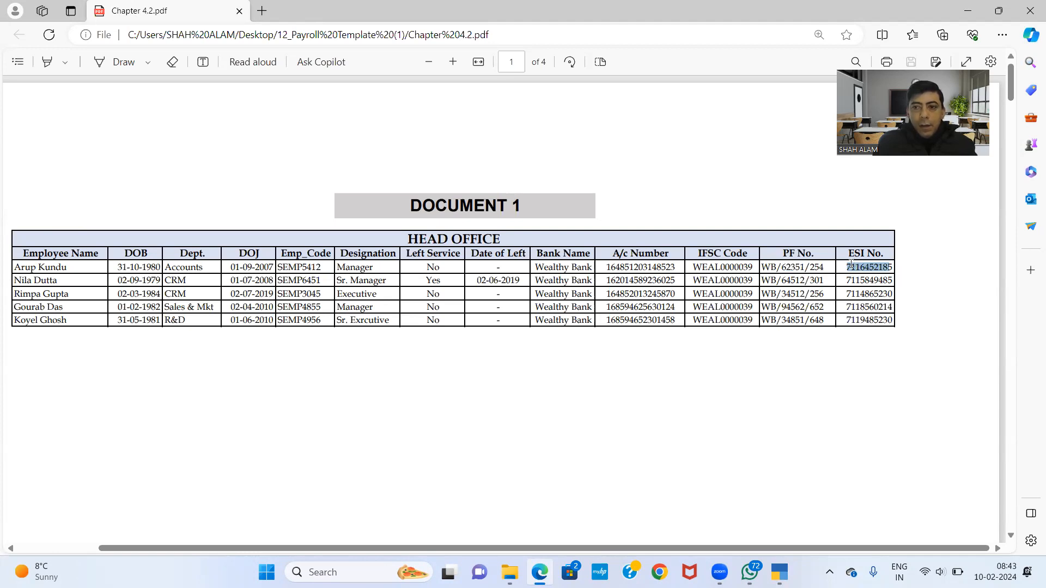
{"action": "left_click_drag", "start_coordinate": [844, 267], "coordinate": [893, 267]}
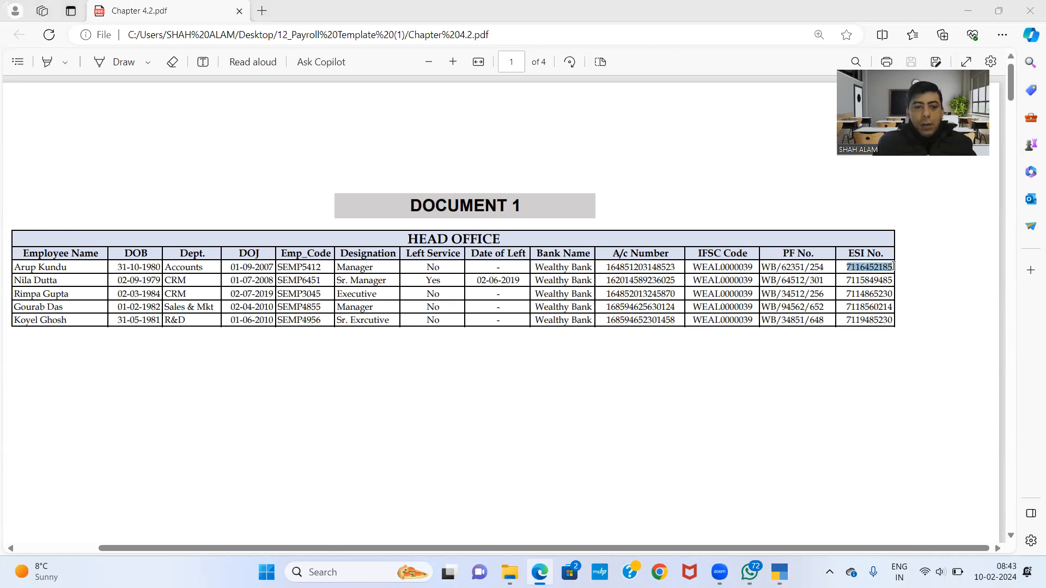
{"action": "key", "text": "alt+Tab"}
{"action": "key", "text": "ctrl+alt+v"}
{"action": "key", "text": "Return"}
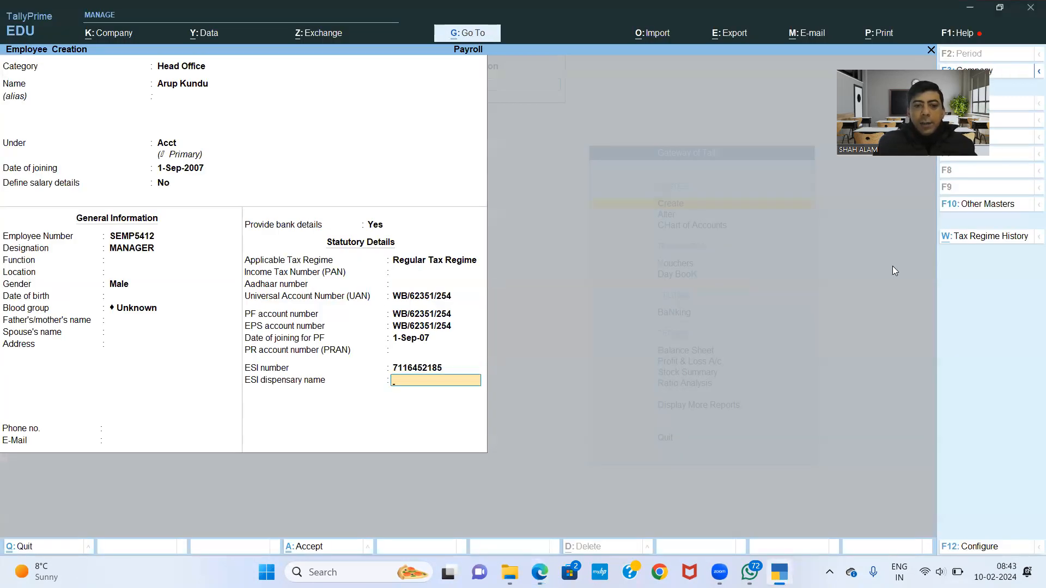
{"action": "key", "text": "Return"}
{"action": "key", "text": "Return"}
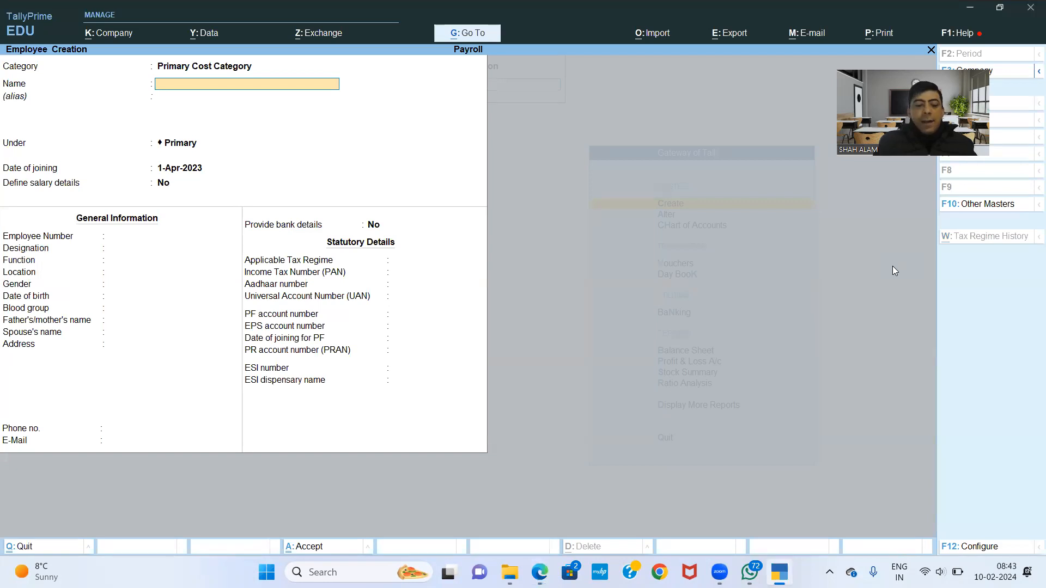
Step: Go through the second employee's general details, keeping Define salary details at No and the designation SR MANAGER
{"action": "key", "text": "alt+Tab"}
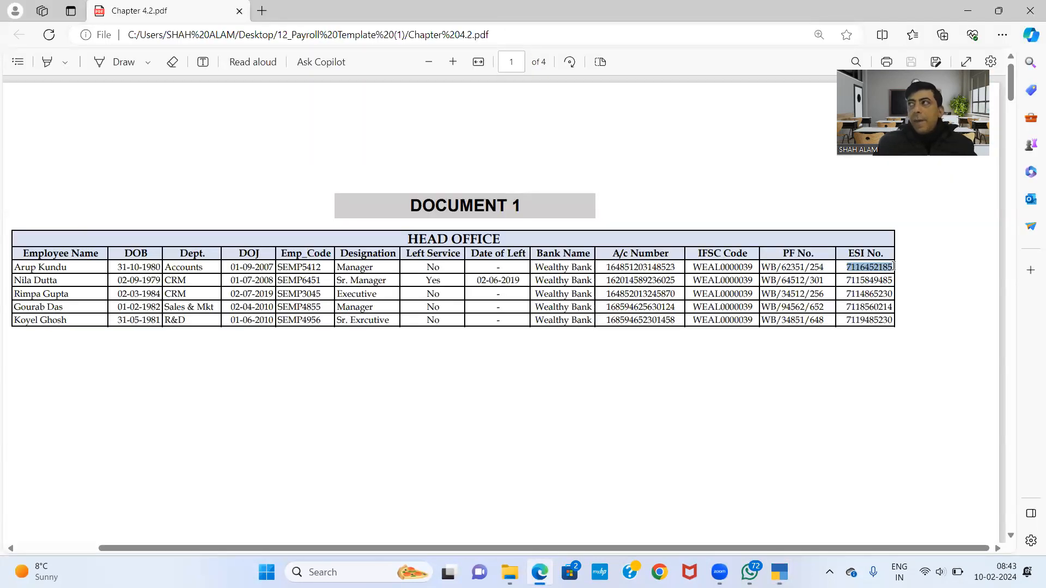
{"action": "key", "text": "alt+Tab"}
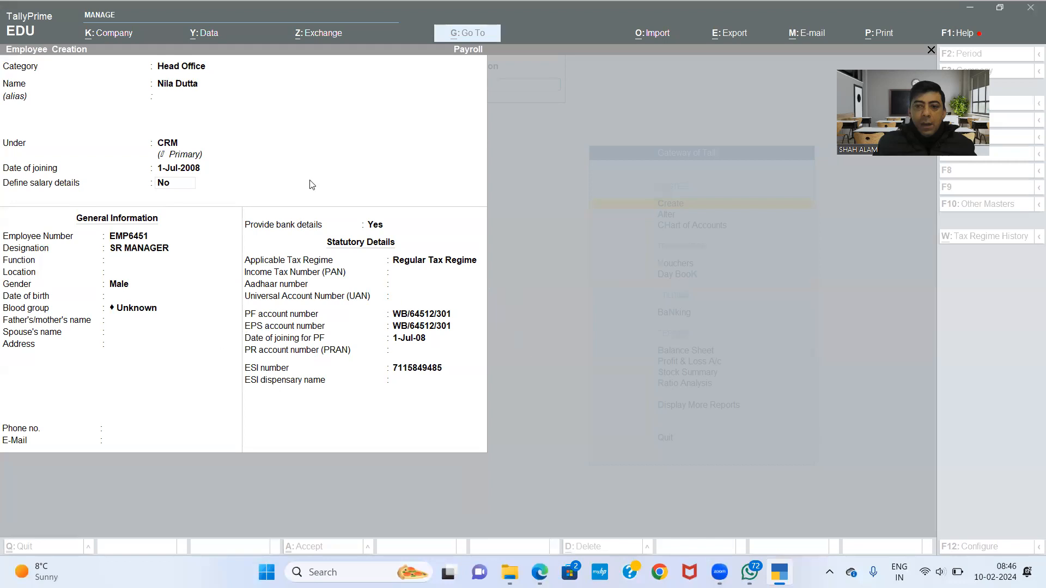
{"action": "left_click", "coordinate": [438, 193]}
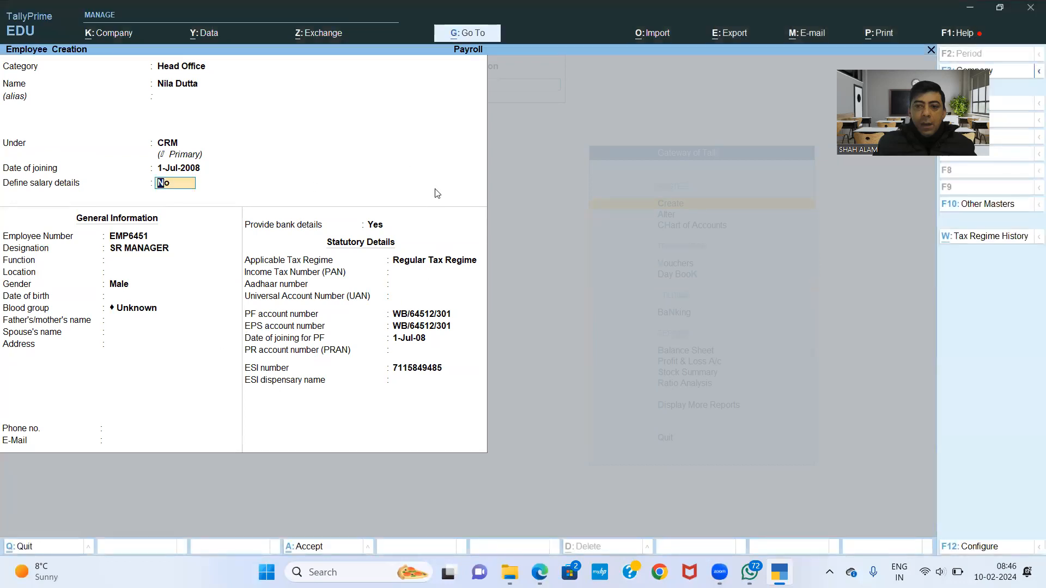
{"action": "key", "text": "Return"}
{"action": "key", "text": "Return"}
{"action": "key", "text": "Return"}
{"action": "key", "text": "Return"}
{"action": "key", "text": "Return"}
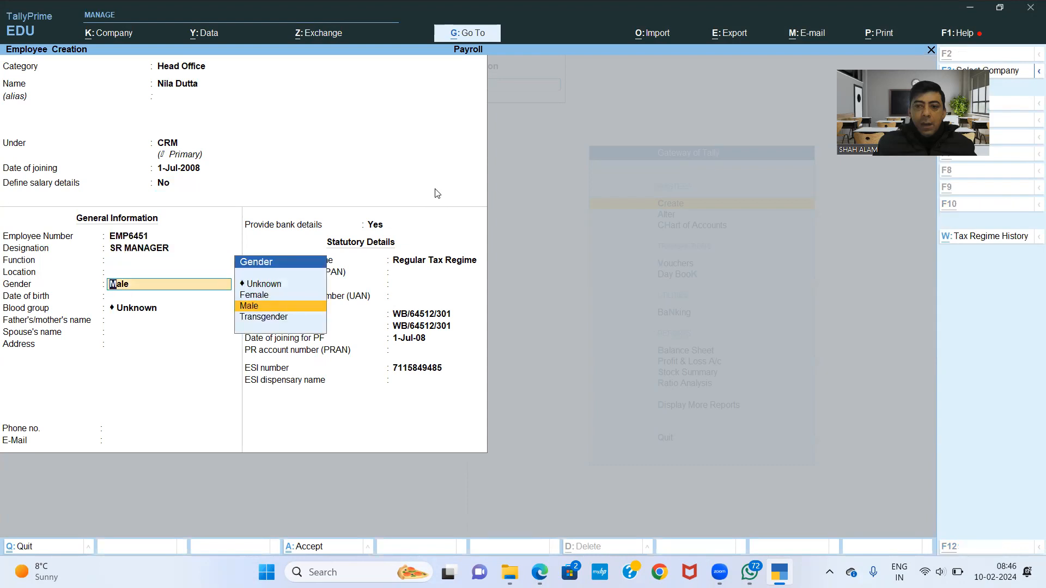
Step: Check the second employee's row in the PDF, save the employee with gender Male, and return to the Gateway of Tally
{"action": "key", "text": "alt+Tab"}
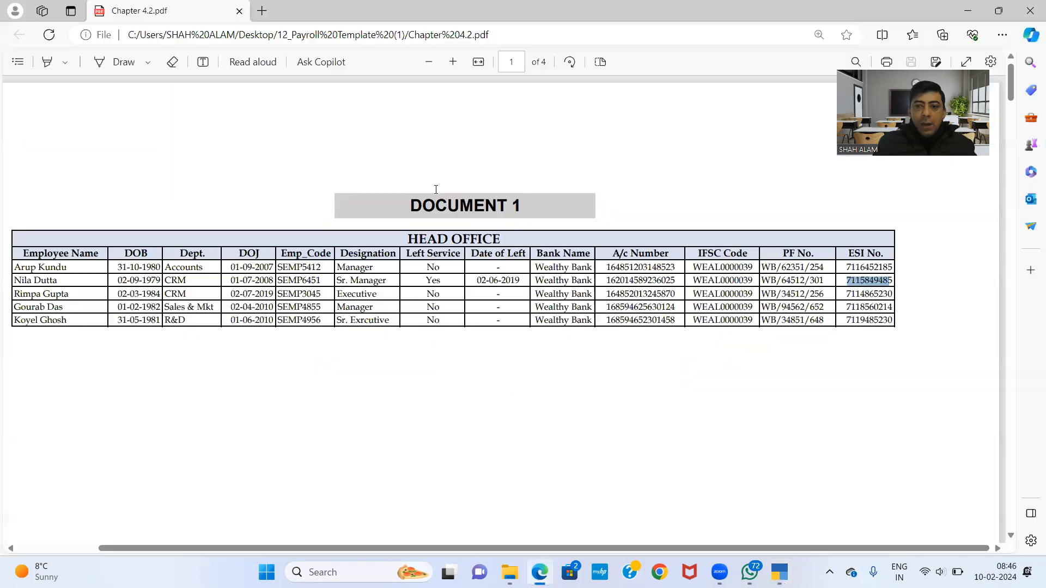
{"action": "key", "text": "alt+Tab"}
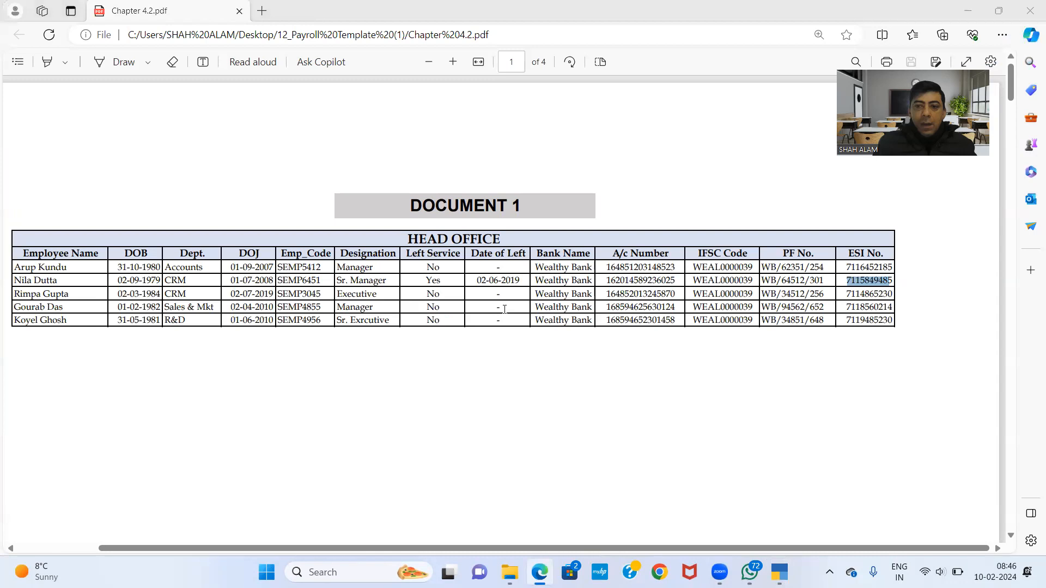
{"action": "key", "text": "alt+Tab"}
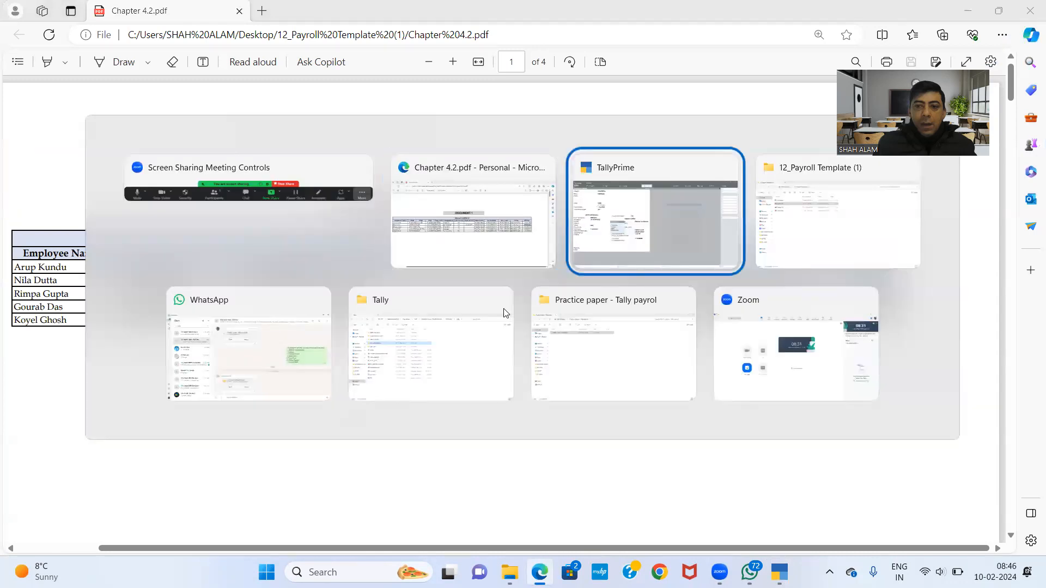
{"action": "key", "text": "ctrl+a"}
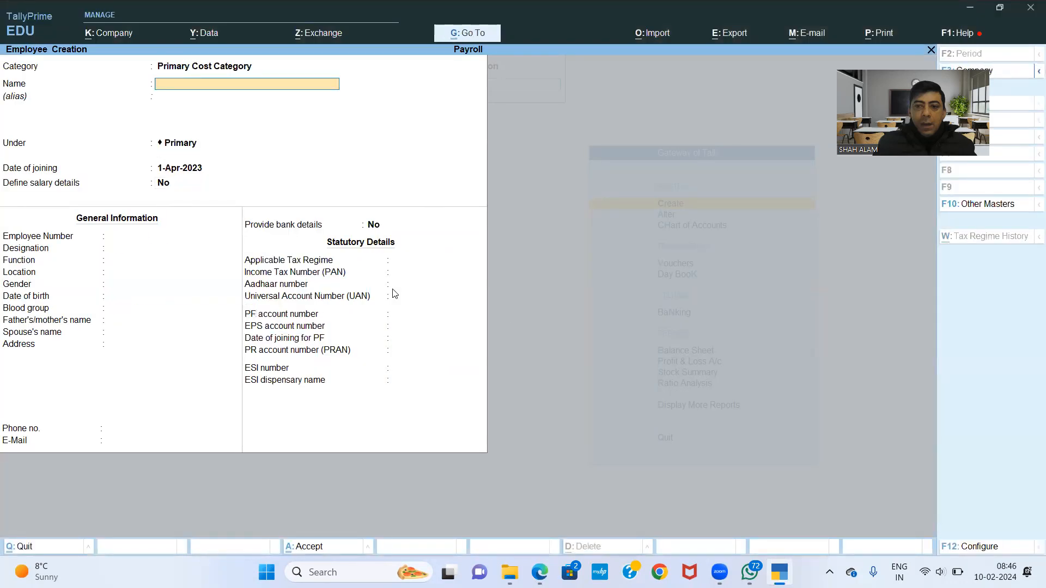
{"action": "key", "text": "Escape"}
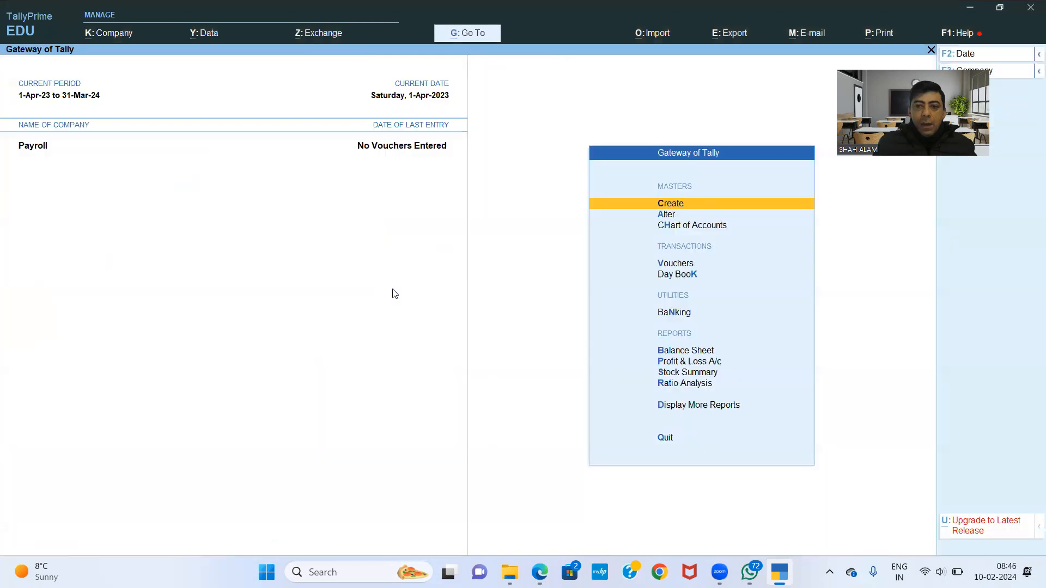
Step: Open the second employee, listed under the CRM group, for alteration
{"action": "key", "text": "a"}
{"action": "key", "text": "Down"}
{"action": "key", "text": "Down"}
{"action": "key", "text": "Down"}
{"action": "key", "text": "Down"}
{"action": "key", "text": "Down"}
{"action": "key", "text": "Down"}
{"action": "key", "text": "Down"}
{"action": "key", "text": "Down"}
{"action": "key", "text": "Down"}
{"action": "key", "text": "Down"}
{"action": "key", "text": "Down"}
{"action": "key", "text": "Down"}
{"action": "key", "text": "Down"}
{"action": "key", "text": "Return"}
{"action": "key", "text": "Down"}
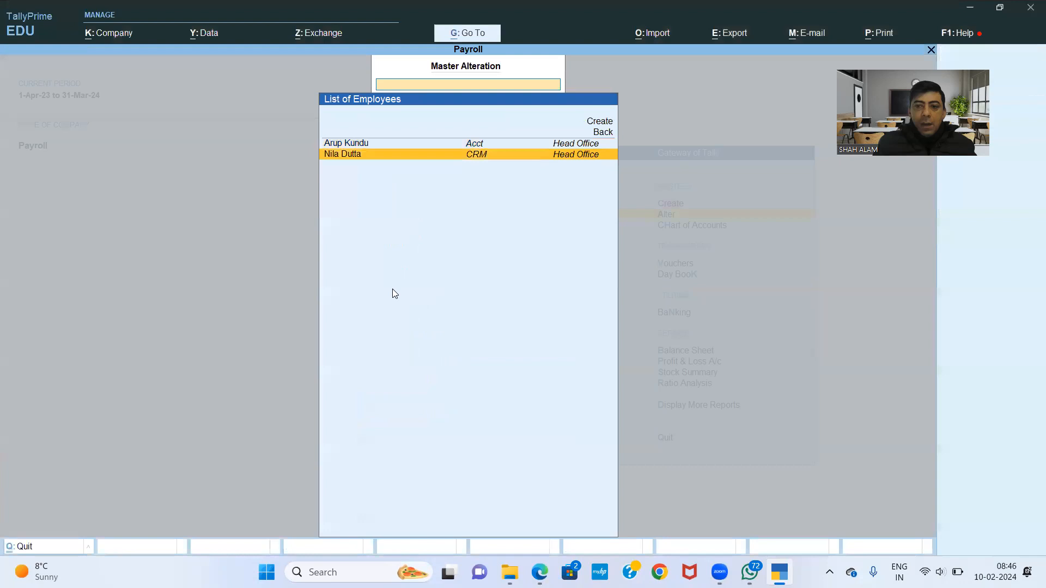
{"action": "key", "text": "Return"}
Step: Check the second employee's leaving date in the PDF and set the date of resignation/retirement to 2-Jun-19
{"action": "key", "text": "Return"}
{"action": "key", "text": "Return"}
{"action": "key", "text": "Return"}
{"action": "key", "text": "Return"}
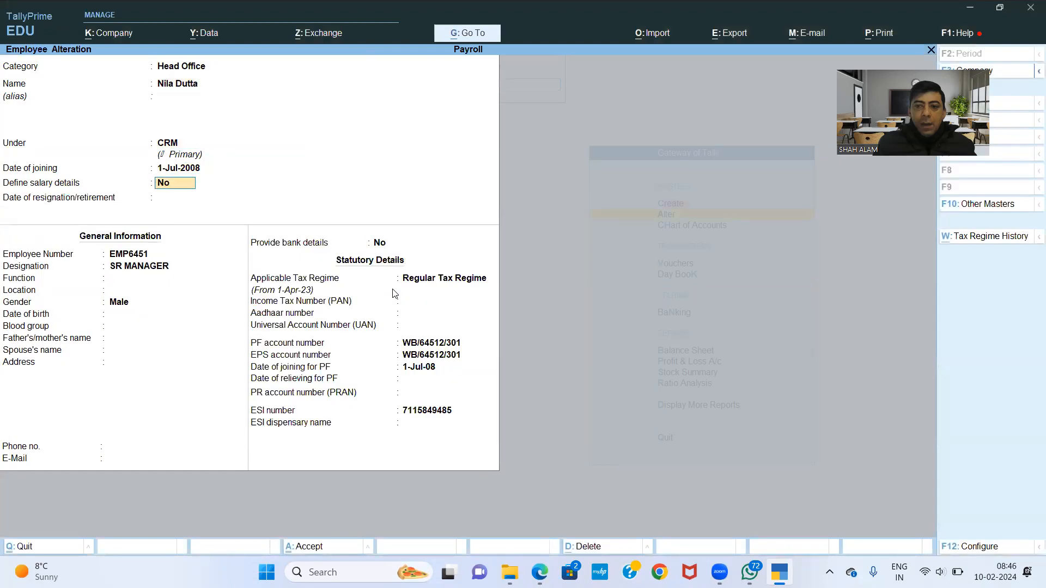
{"action": "key", "text": "Return"}
{"action": "key", "text": "ctrl+a"}
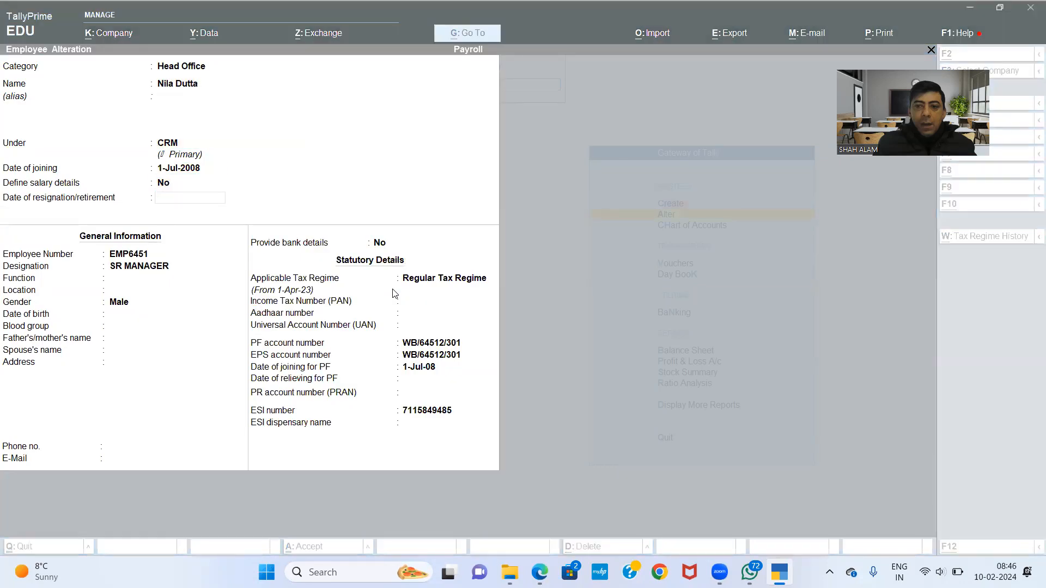
{"action": "key", "text": "alt+Tab"}
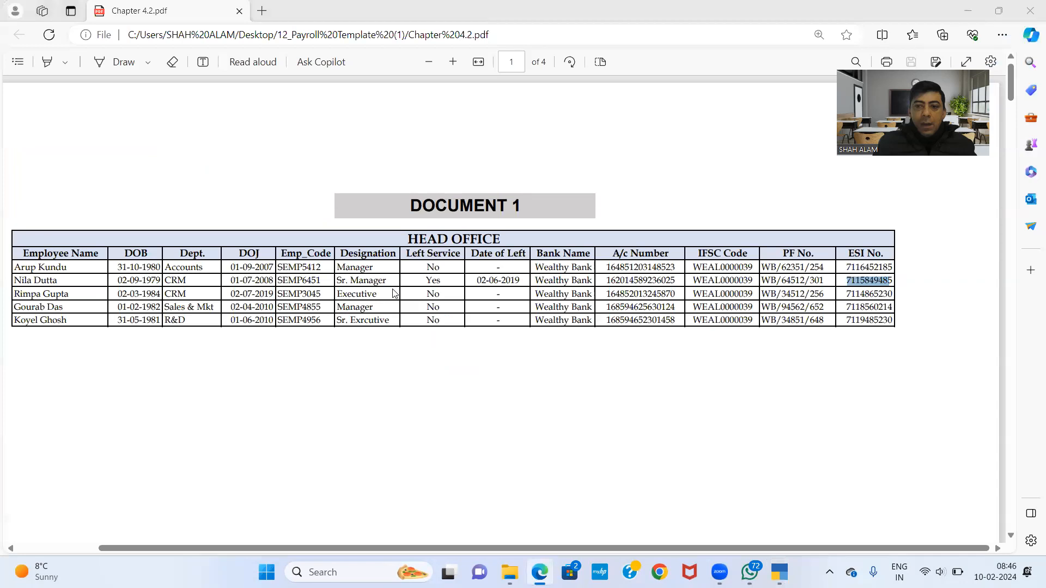
{"action": "key", "text": "alt+Tab"}
{"action": "key", "text": "alt+Tab"}
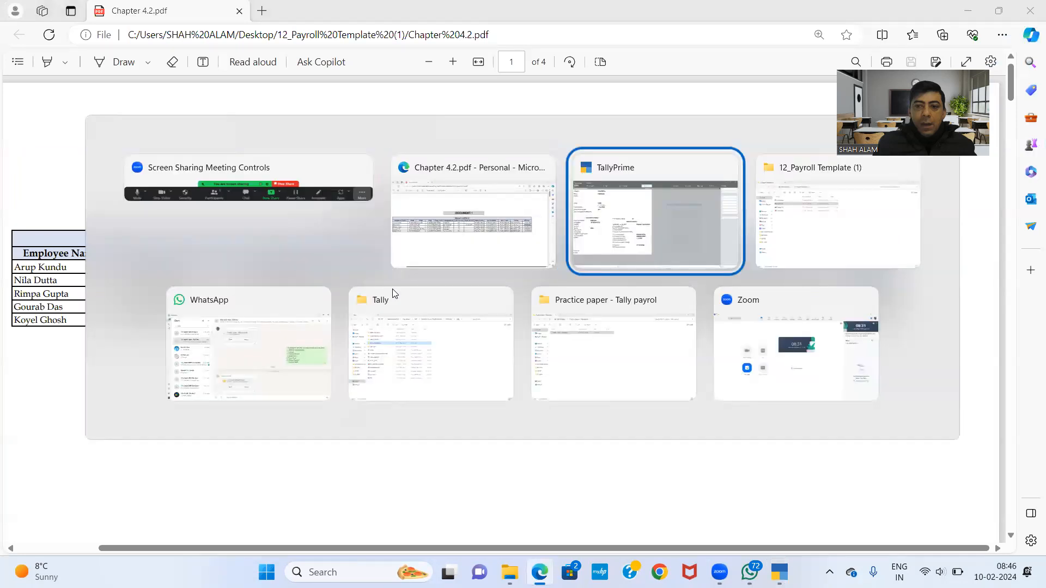
{"action": "type", "text": "2-6-19"}
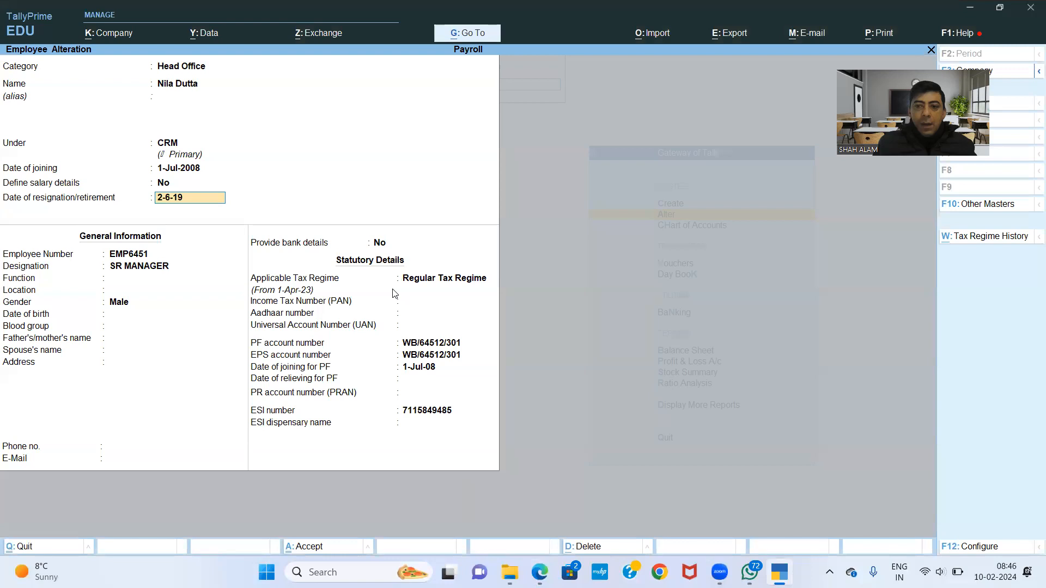
{"action": "key", "text": "Return"}
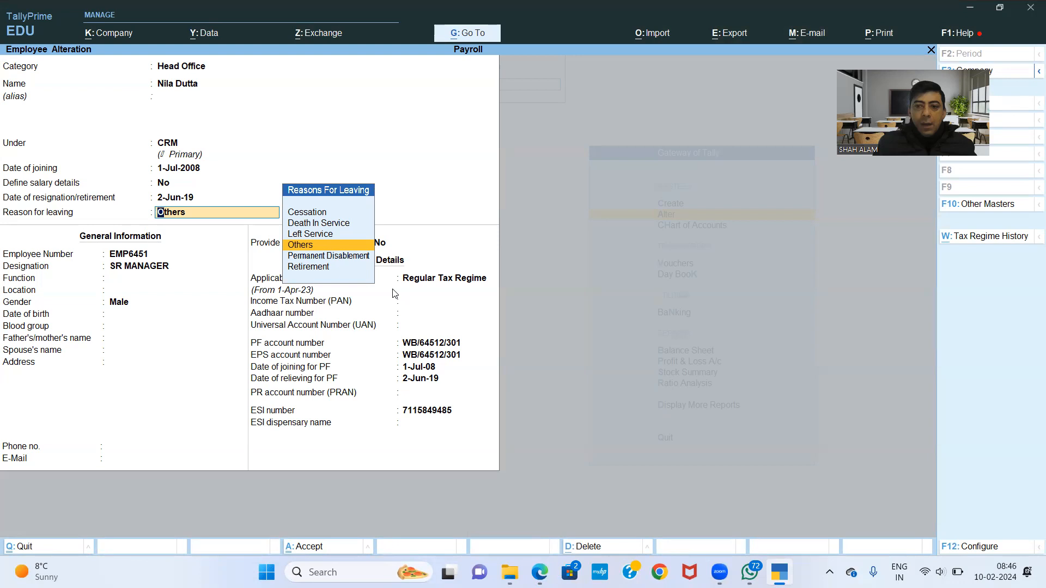
Step: Choose the second employee's reason for leaving, save the alteration, and return to the Gateway of Tally
{"action": "key", "text": "Return"}
{"action": "key", "text": "BackSpace"}
{"action": "key", "text": "Down"}
{"action": "key", "text": "Down"}
{"action": "key", "text": "Return"}
{"action": "key", "text": "ctrl+a"}
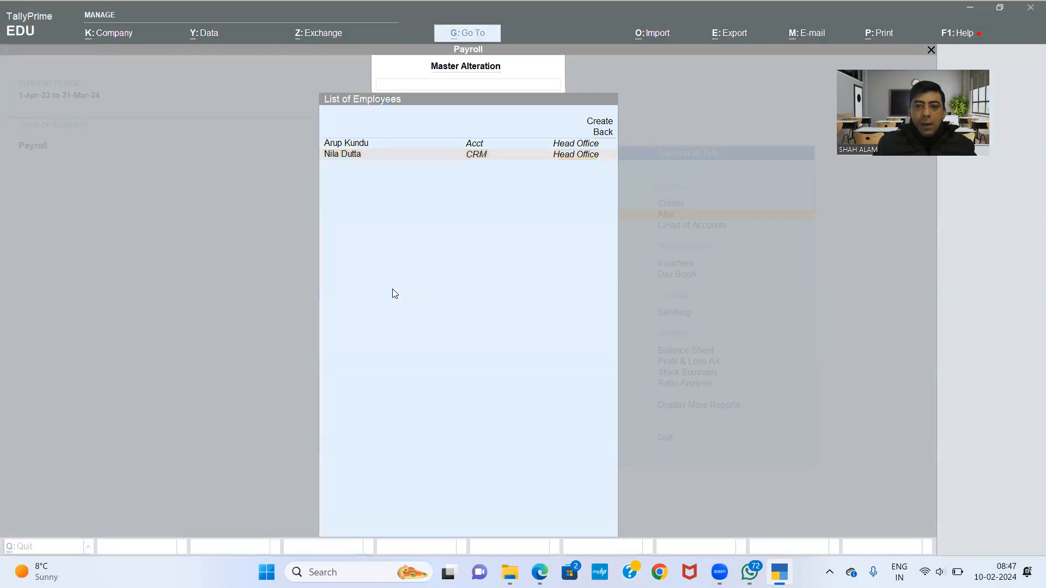
{"action": "left_click", "coordinate": [468, 291]}
{"action": "key", "text": "Escape"}
{"action": "key", "text": "Escape"}
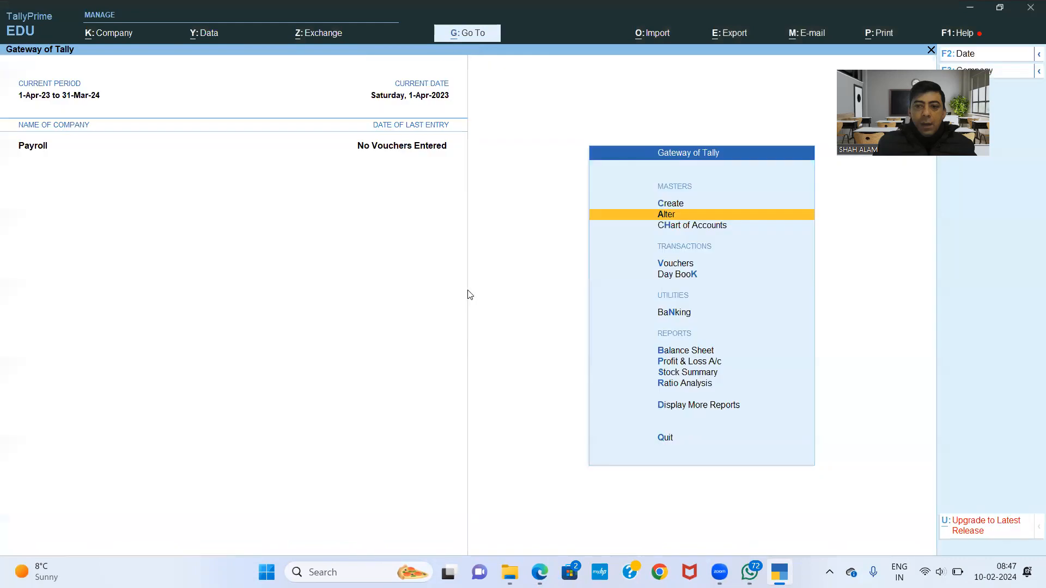
Step: Start creating a new employee from the payroll masters
{"action": "key", "text": "Up"}
{"action": "key", "text": "Return"}
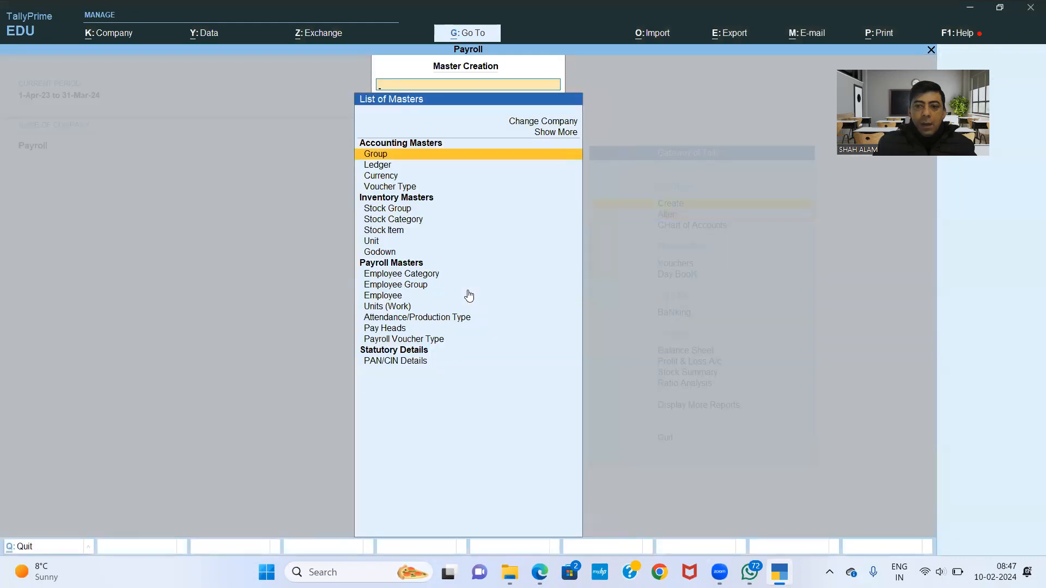
{"action": "key", "text": "Down"}
{"action": "key", "text": "Down"}
{"action": "key", "text": "Down"}
{"action": "key", "text": "Down"}
{"action": "key", "text": "Down"}
{"action": "key", "text": "Down"}
{"action": "key", "text": "Down"}
{"action": "key", "text": "Down"}
{"action": "key", "text": "Down"}
{"action": "key", "text": "Down"}
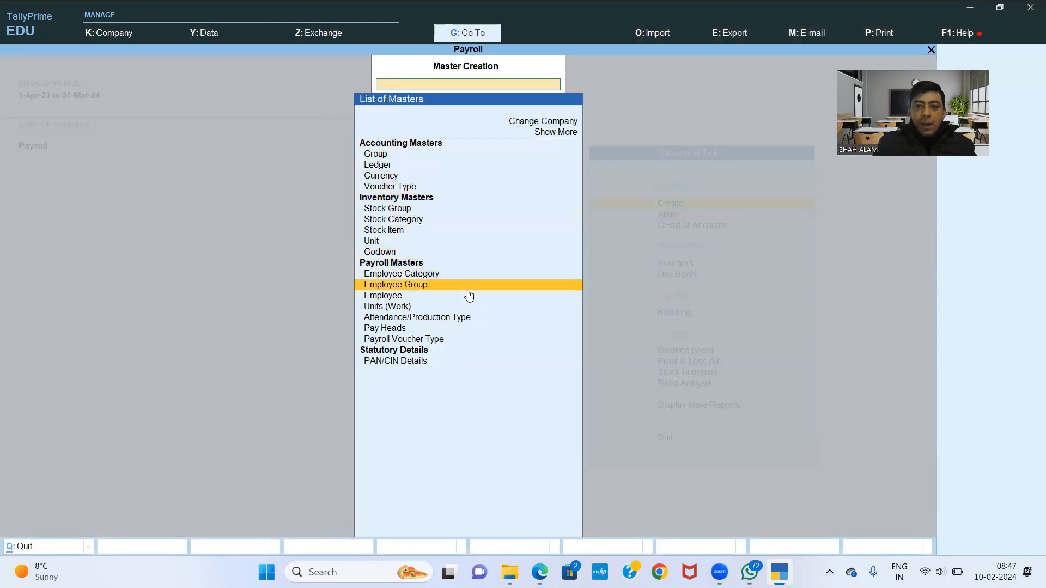
{"action": "key", "text": "Down"}
{"action": "key", "text": "Return"}
Step: Copy the third employee's name from the PDF and enter it for the new employee in the Head Office category
{"action": "key", "text": "alt+Tab"}
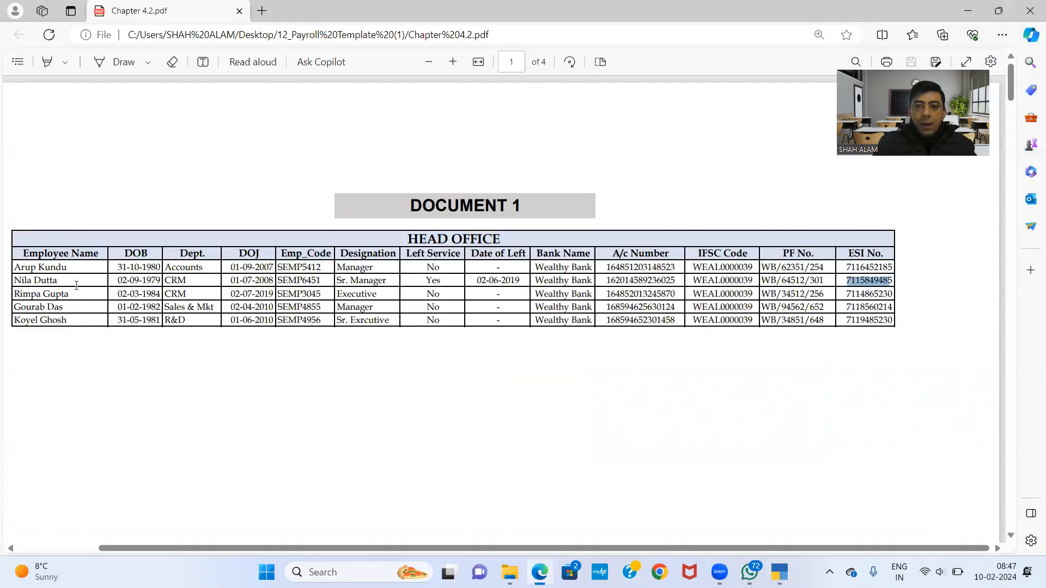
{"action": "left_click_drag", "start_coordinate": [70, 294], "coordinate": [8, 294]}
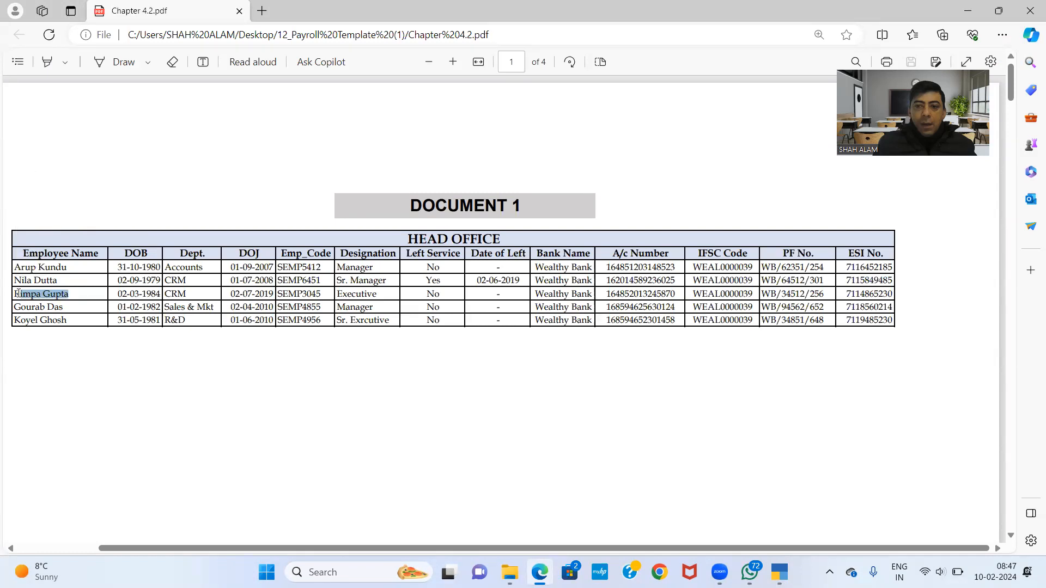
{"action": "left_click_drag", "start_coordinate": [14, 292], "coordinate": [71, 297]}
{"action": "key", "text": "ctrl+c"}
{"action": "key", "text": "alt+Tab"}
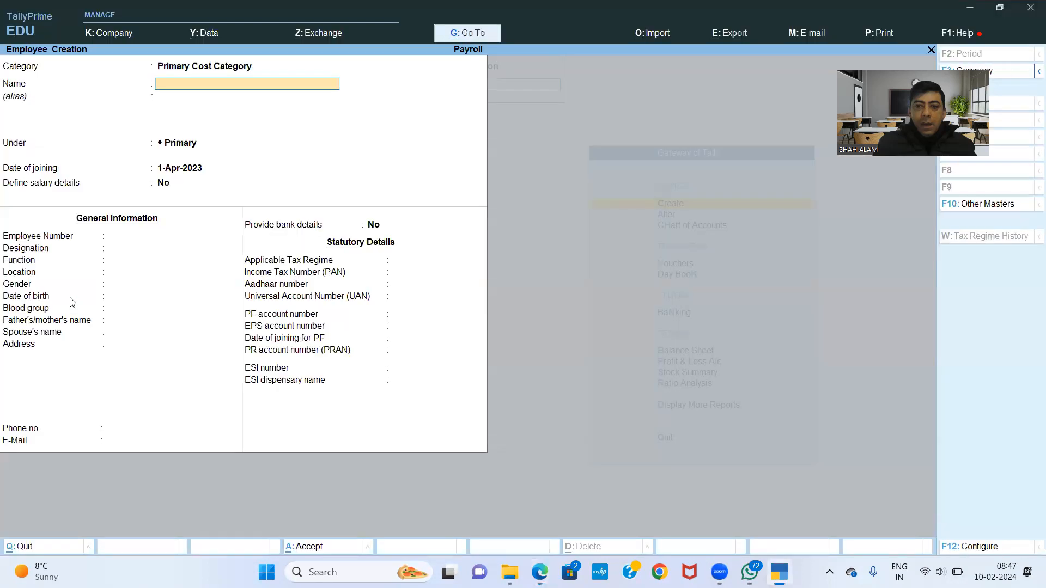
{"action": "key", "text": "Up"}
{"action": "key", "text": "Up"}
{"action": "key", "text": "Return"}
{"action": "key", "text": "ctrl+v"}
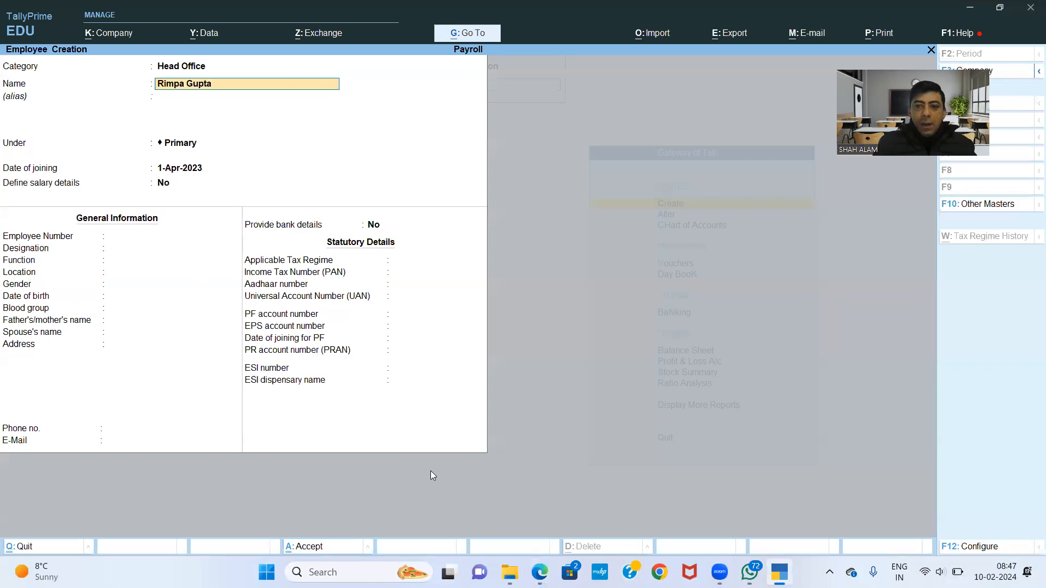
{"action": "key", "text": "alt+Tab"}
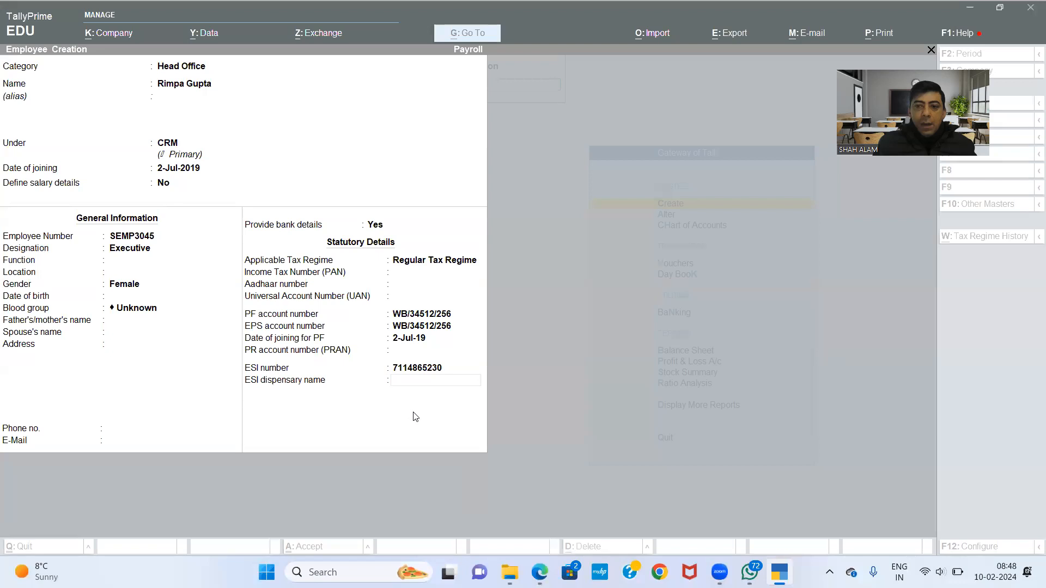
Step: Leave the third employee's ESI dispensary name blank and save the employee
{"action": "left_click", "coordinate": [442, 424]}
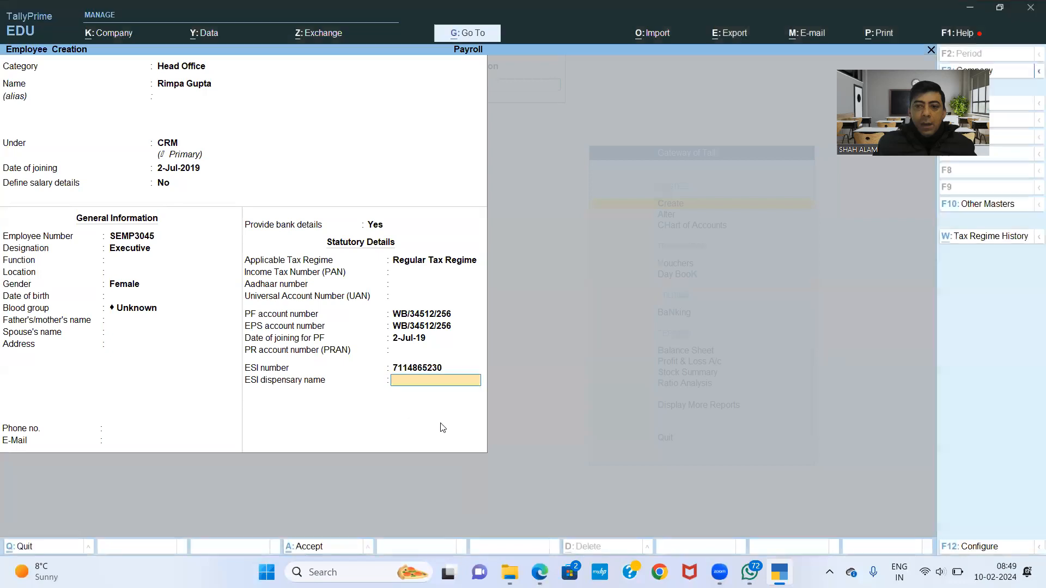
{"action": "key", "text": "Return"}
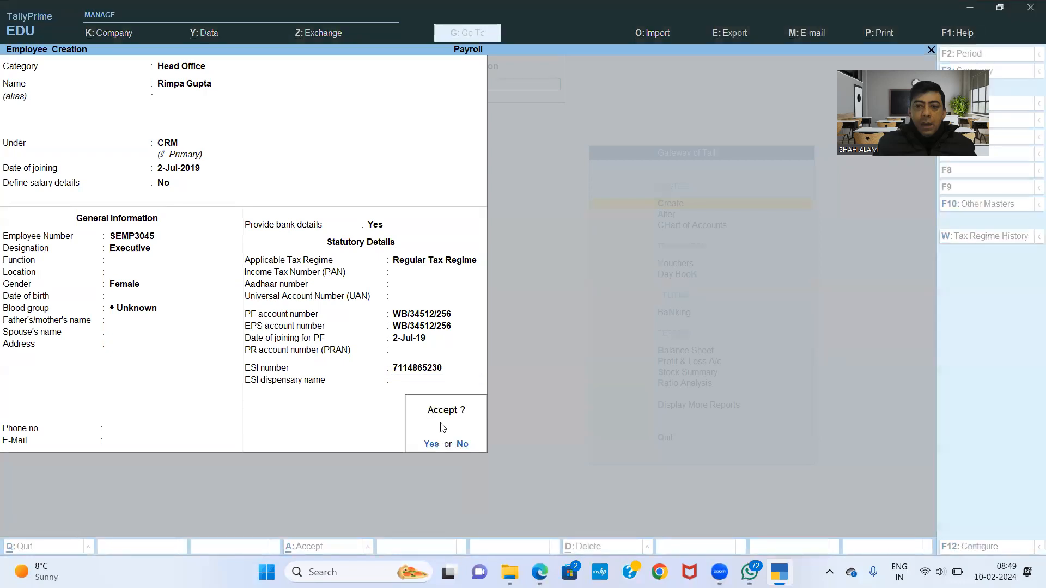
{"action": "key", "text": "y"}
Step: Set the category of the next new employee to Head Office
{"action": "key", "text": "BackSpace"}
{"action": "key", "text": "BackSpace"}
{"action": "key", "text": "Down"}
{"action": "key", "text": "Down"}
{"action": "key", "text": "Return"}
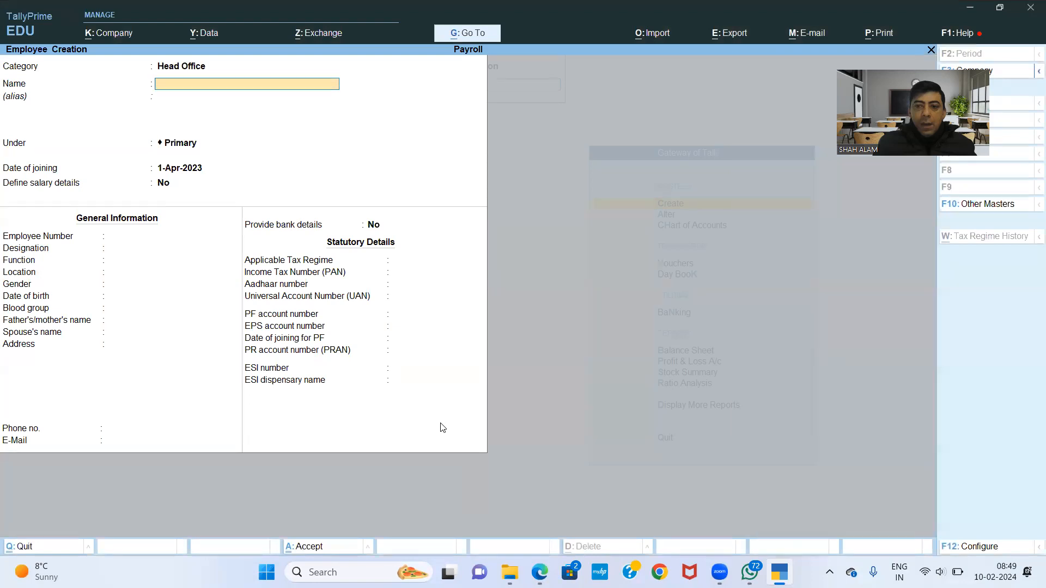
Step: Copy the fourth employee's name from the PDF and enter it as the employee name, leaving the alias blank
{"action": "key", "text": "alt+Tab"}
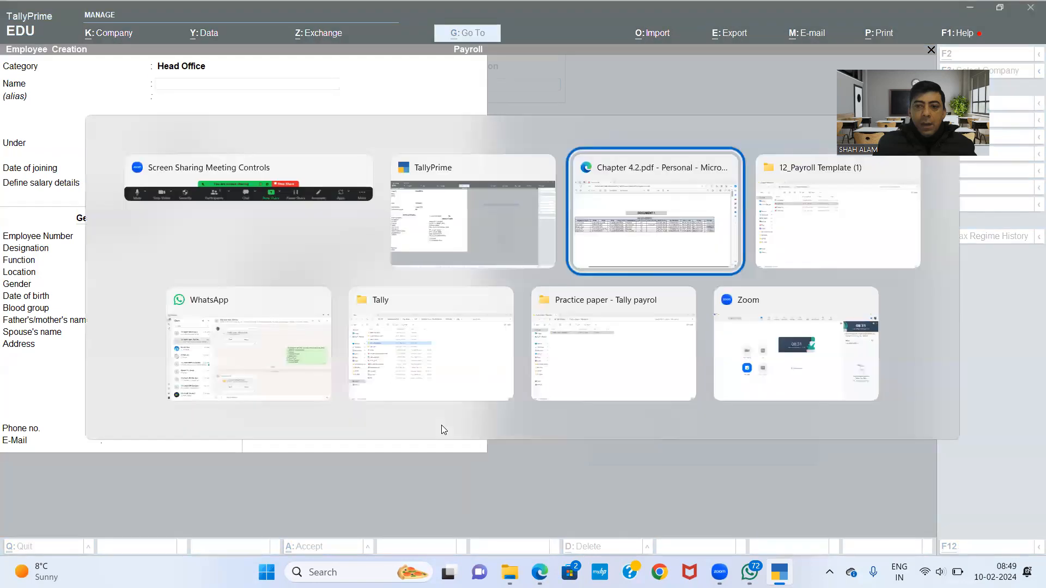
{"action": "mouse_move", "coordinate": [68, 308]}
{"action": "left_mouse_down"}
{"action": "mouse_move", "coordinate": [22, 309]}
{"action": "mouse_move", "coordinate": [20, 296]}
{"action": "mouse_move", "coordinate": [12, 308]}
{"action": "mouse_move", "coordinate": [65, 307]}
{"action": "left_mouse_up"}
{"action": "key", "text": "ctrl+c"}
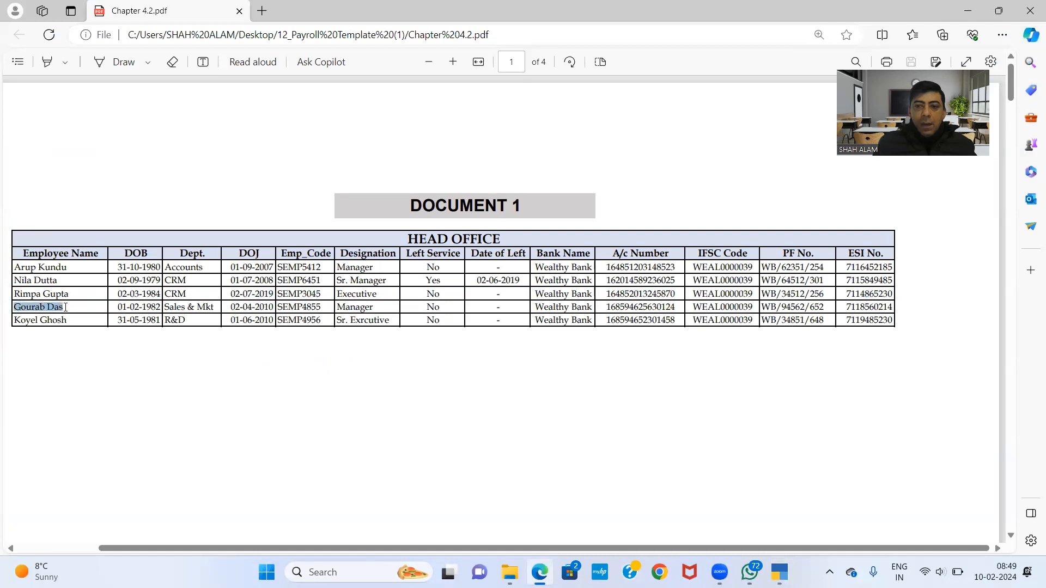
{"action": "key", "text": "alt+Tab"}
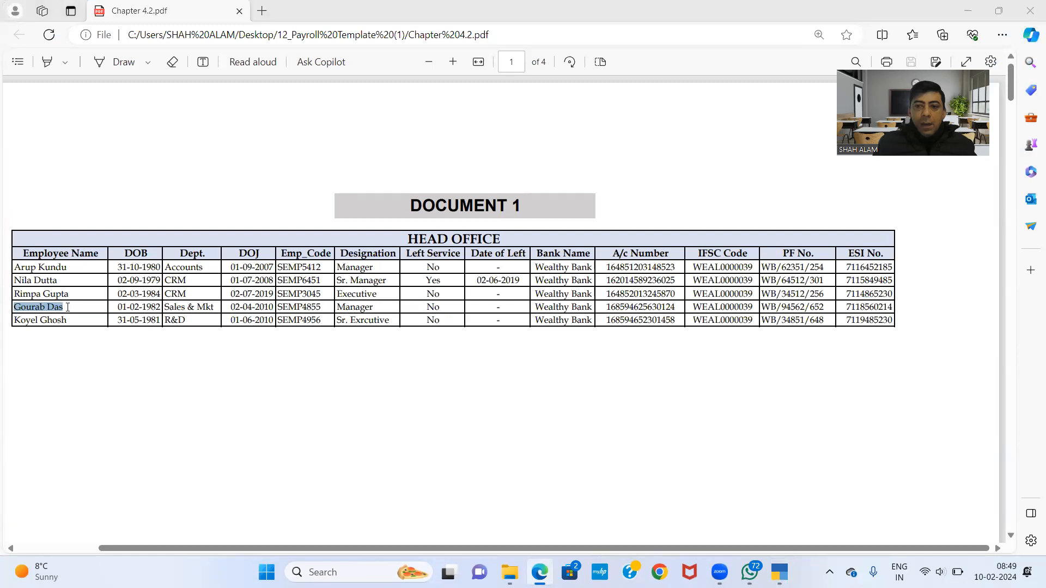
{"action": "key", "text": "alt+Tab"}
{"action": "key", "text": "Down"}
{"action": "key", "text": "Up"}
{"action": "key", "text": "Return"}
{"action": "key", "text": "ctrl+v"}
{"action": "key", "text": "Return"}
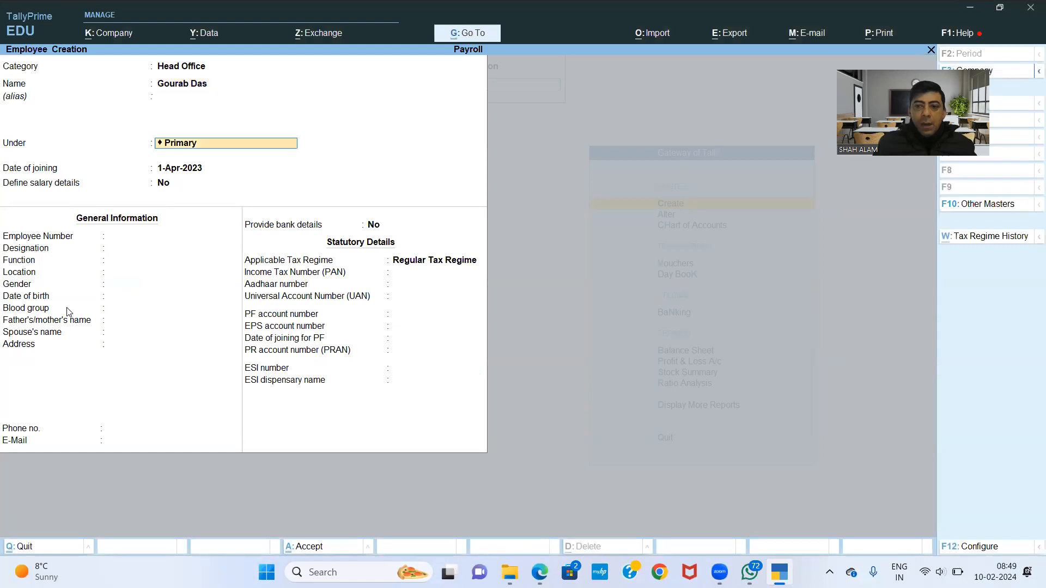
Step: Check the fourth employee's department in the PDF and place the employee under the SALE & MKT group
{"action": "key", "text": "alt+Tab"}
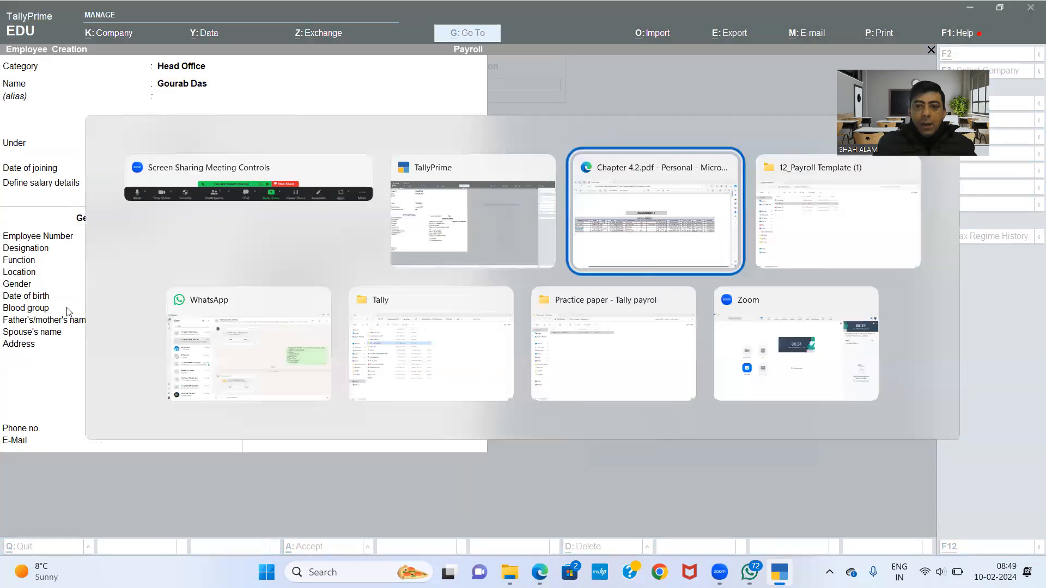
{"action": "key", "text": "alt+Tab"}
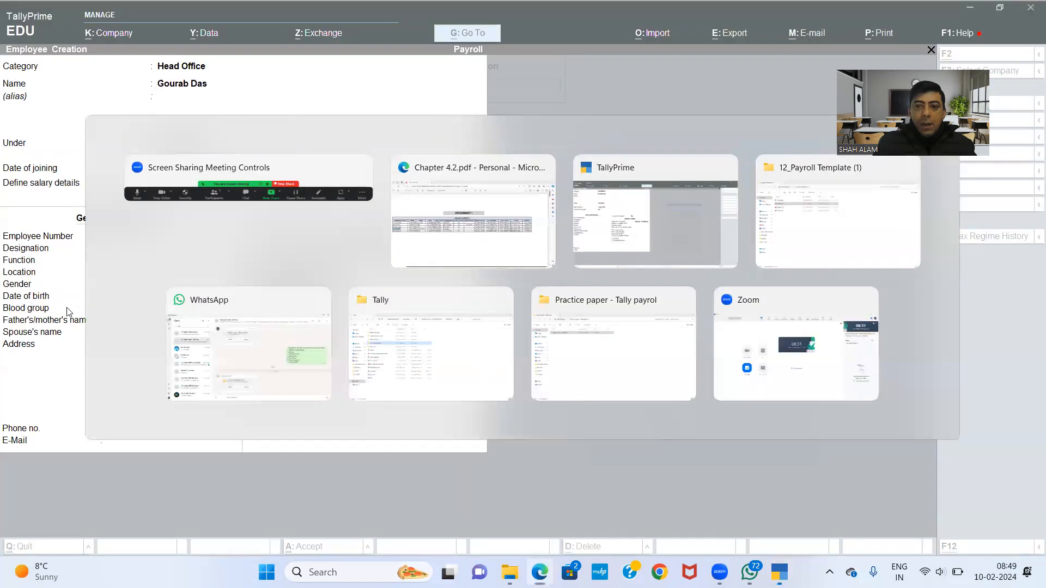
{"action": "key", "text": "Down"}
{"action": "key", "text": "Down"}
{"action": "key", "text": "Down"}
{"action": "key", "text": "Down"}
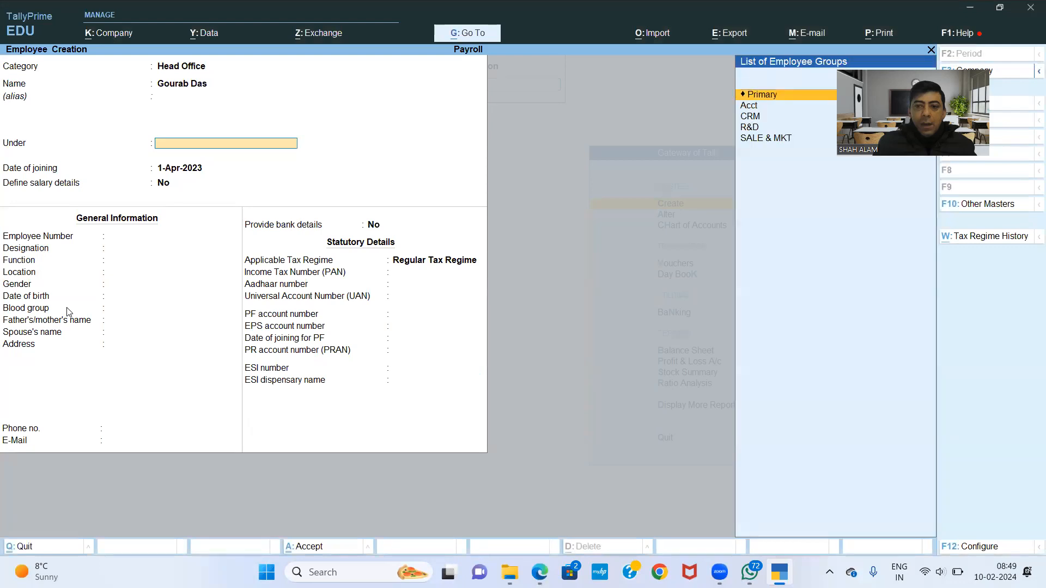
{"action": "key", "text": "Return"}
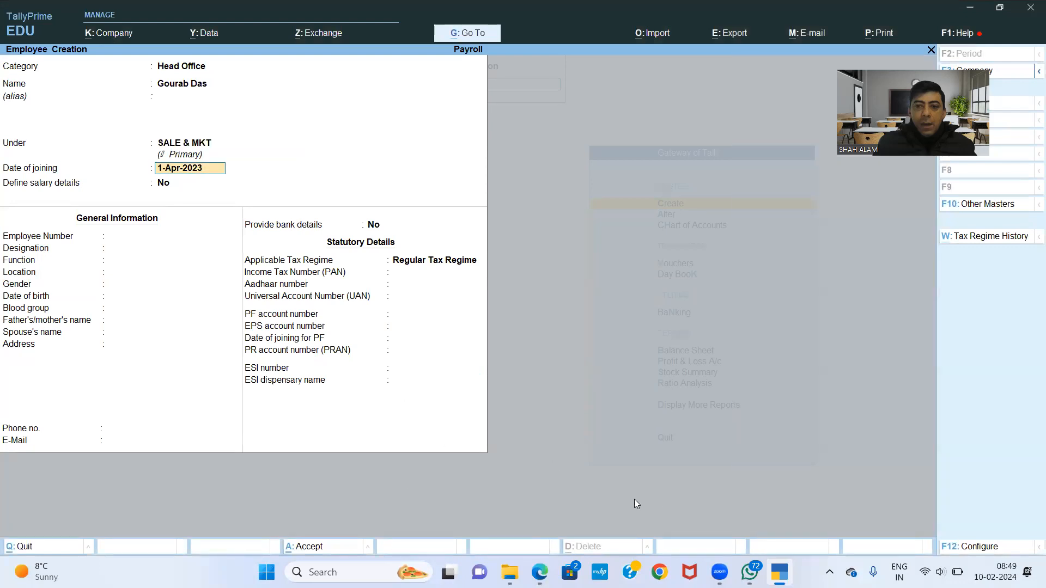
{"action": "key", "text": "alt+Tab"}
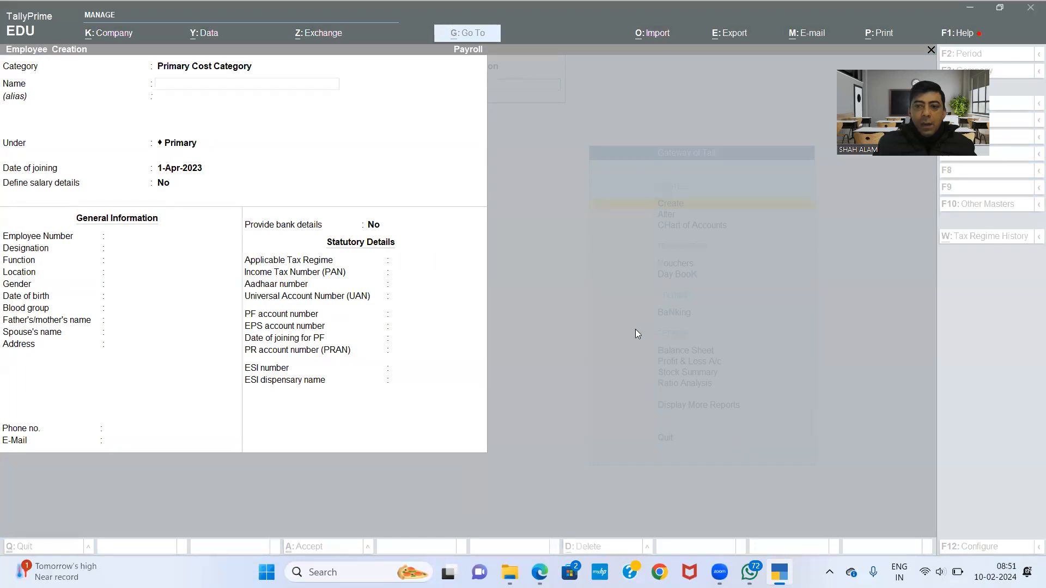
Step: Look up the Unit of Work table under Document 2 in the Chapter 4.2 PDF
{"action": "key", "text": "alt+Tab"}
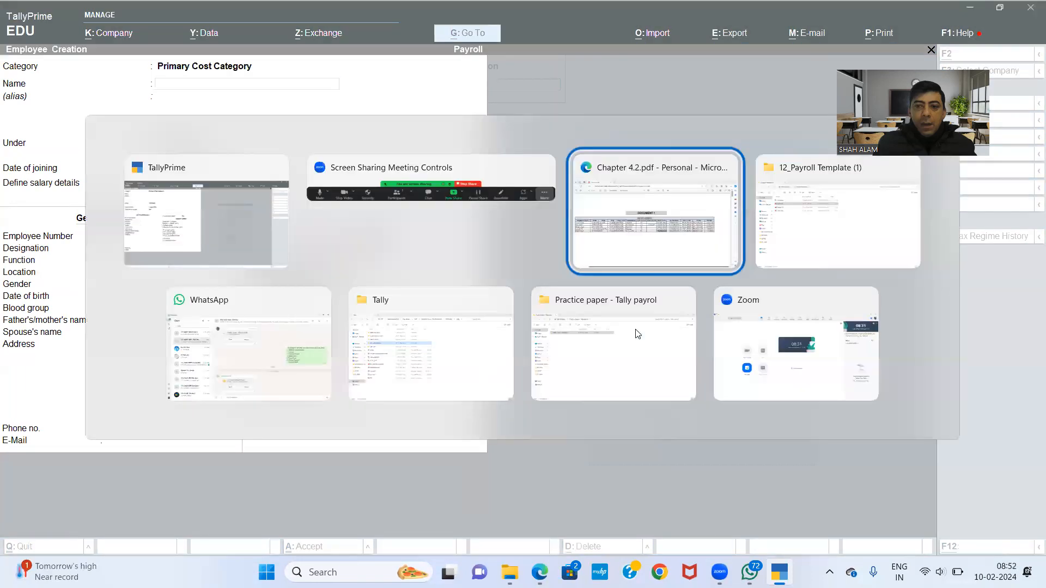
{"action": "scroll", "coordinate": [637, 334], "scroll_direction": "down", "scroll_amount": 10}
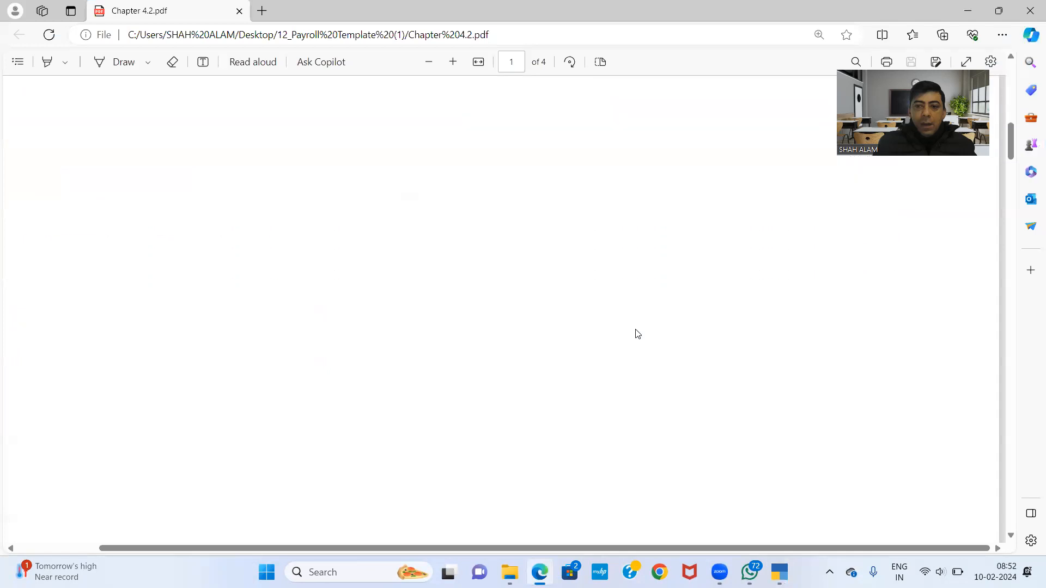
{"action": "scroll", "coordinate": [637, 333], "scroll_direction": "down", "scroll_amount": 4}
{"action": "scroll", "coordinate": [637, 333], "scroll_direction": "up", "scroll_amount": 2}
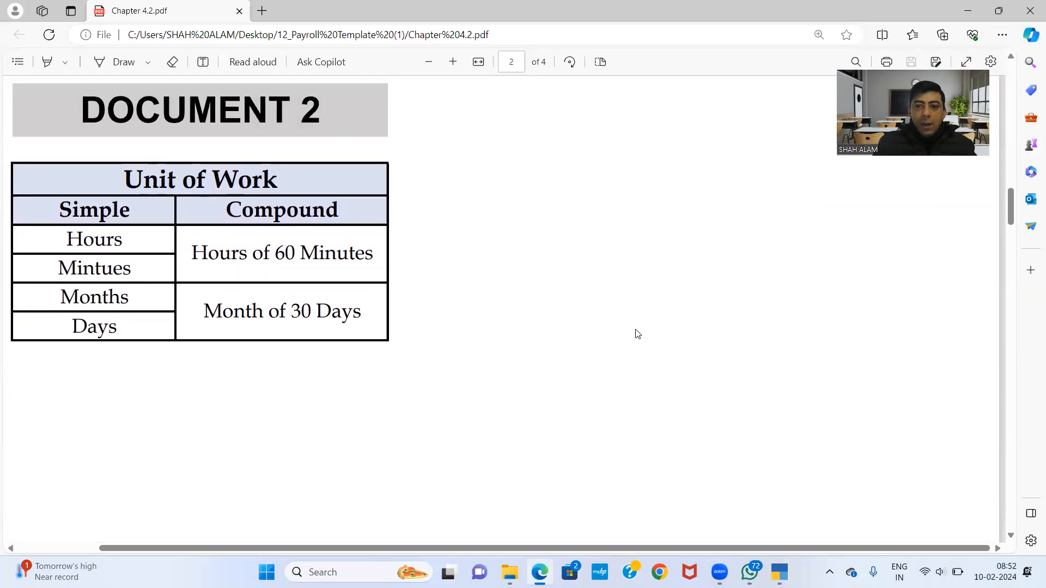
Step: Switch back to TallyPrime and quit the blank employee form to return to the list of masters
{"action": "key", "text": "alt+Tab"}
{"action": "key", "text": "alt+Tab"}
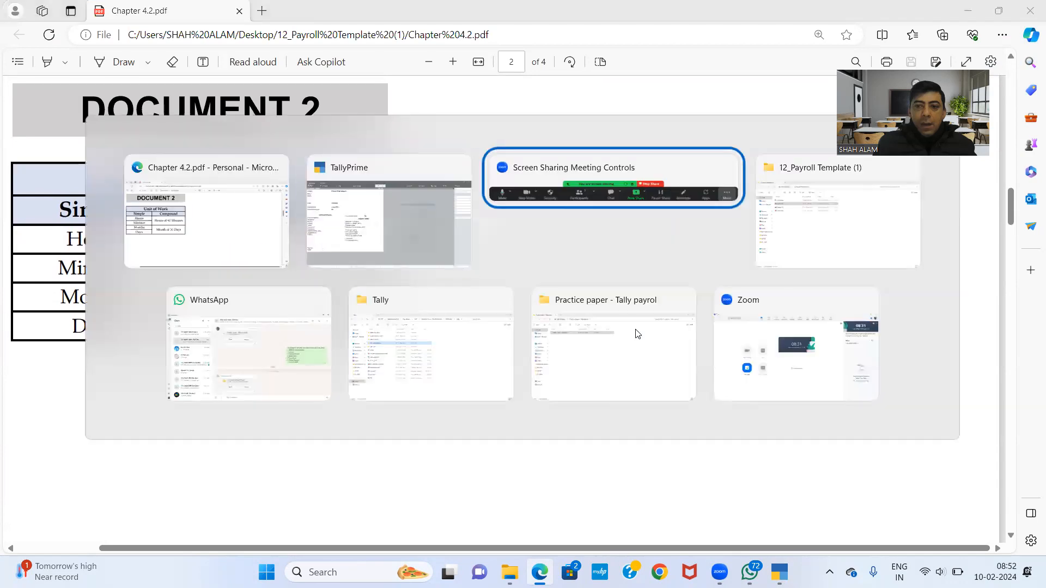
{"action": "key", "text": "alt+Tab"}
{"action": "key", "text": "alt+Tab"}
{"action": "key", "text": "alt+Tab"}
{"action": "key", "text": "alt+Tab"}
{"action": "key", "text": "alt+Tab"}
{"action": "key", "text": "alt+Tab"}
{"action": "key", "text": "alt+Tab"}
{"action": "key", "text": "alt+Tab"}
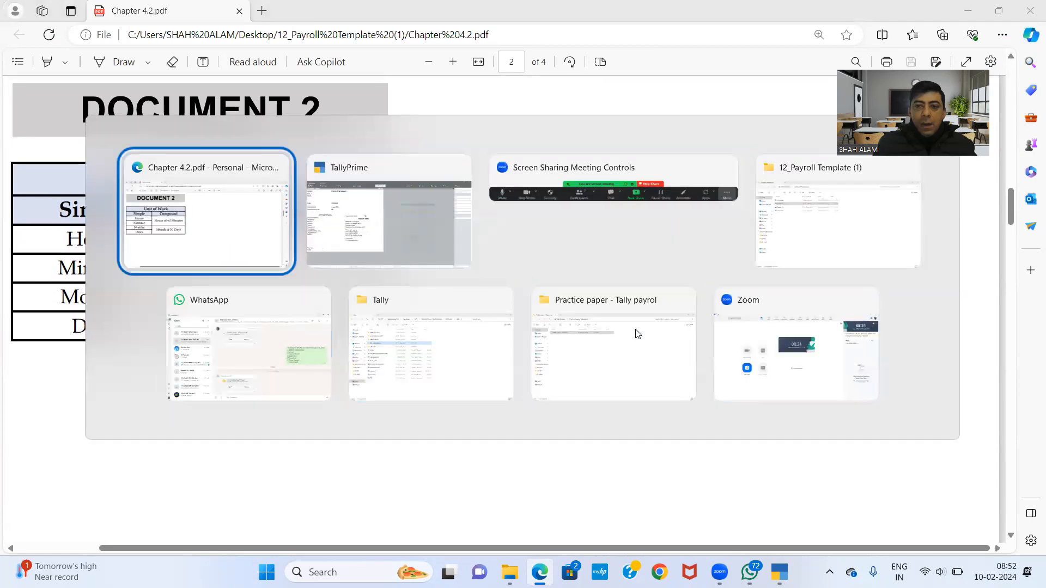
{"action": "key", "text": "Escape"}
{"action": "key", "text": "y"}
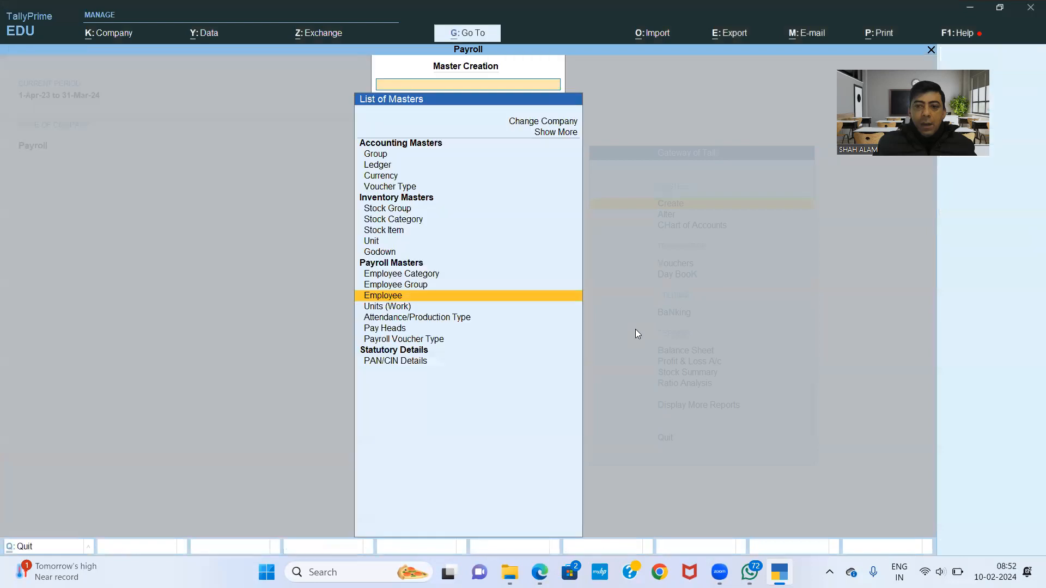
Step: Create a simple unit of work with symbol HR, formal name HOURS and 2 decimal places
{"action": "key", "text": "Down"}
{"action": "key", "text": "Return"}
{"action": "type", "text": "HR"}
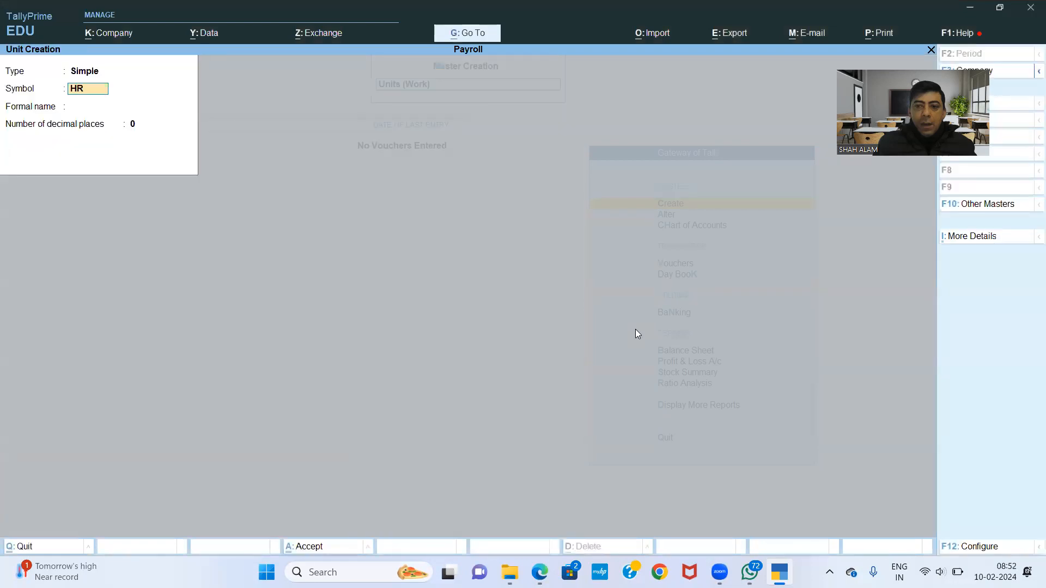
{"action": "key", "text": "Return"}
{"action": "type", "text": "HOURS"}
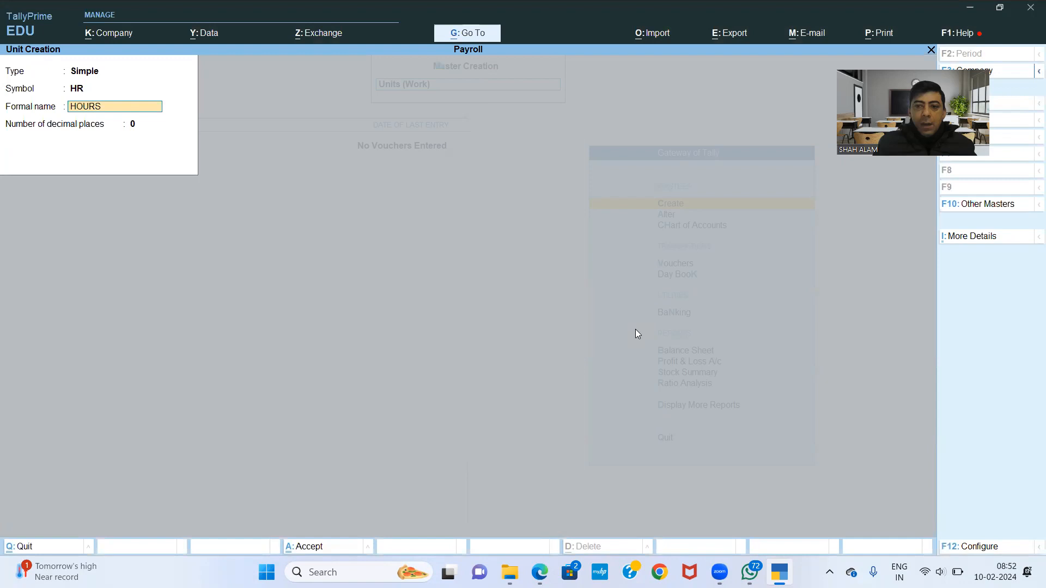
{"action": "key", "text": "Return"}
{"action": "key", "text": "Return"}
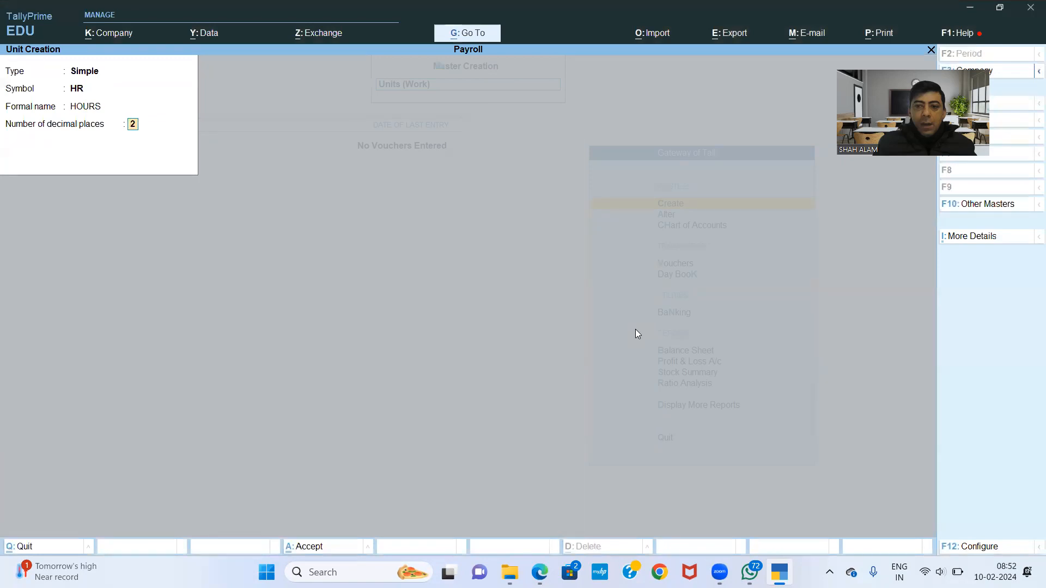
Step: Create a simple unit of work with symbol MIN, leaving the formal name blank
{"action": "type", "text": "MIN"}
{"action": "key", "text": "Return"}
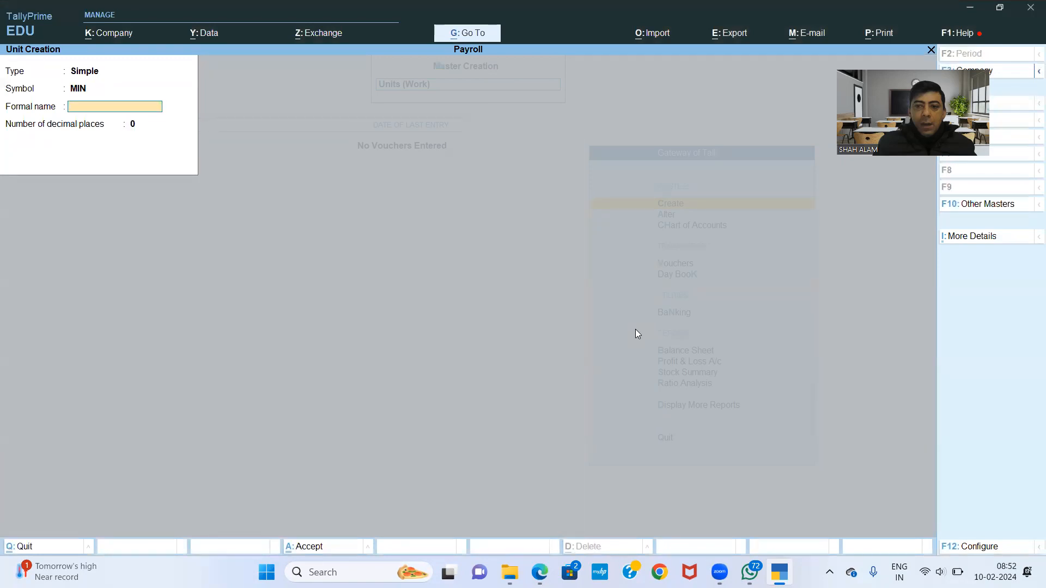
{"action": "key", "text": "Return"}
{"action": "key", "text": "Return"}
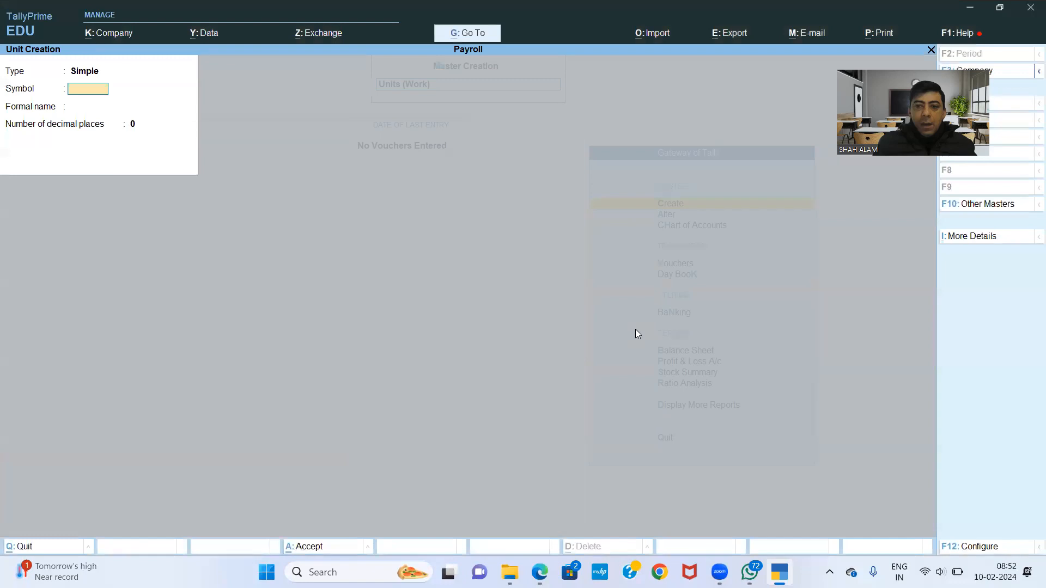
Step: Create a compound unit of work defined as HR of 60 MIN
{"action": "key", "text": "BackSpace"}
{"action": "key", "text": "Up"}
{"action": "key", "text": "Return"}
{"action": "key", "text": "Return"}
{"action": "type", "text": "60"}
{"action": "key", "text": "Return"}
Step: Set the unit type back to Simple and create the unit MNT with formal name MONTH, checking the Unit of Work table in the PDF
{"action": "key", "text": "BackSpace"}
{"action": "key", "text": "BackSpace"}
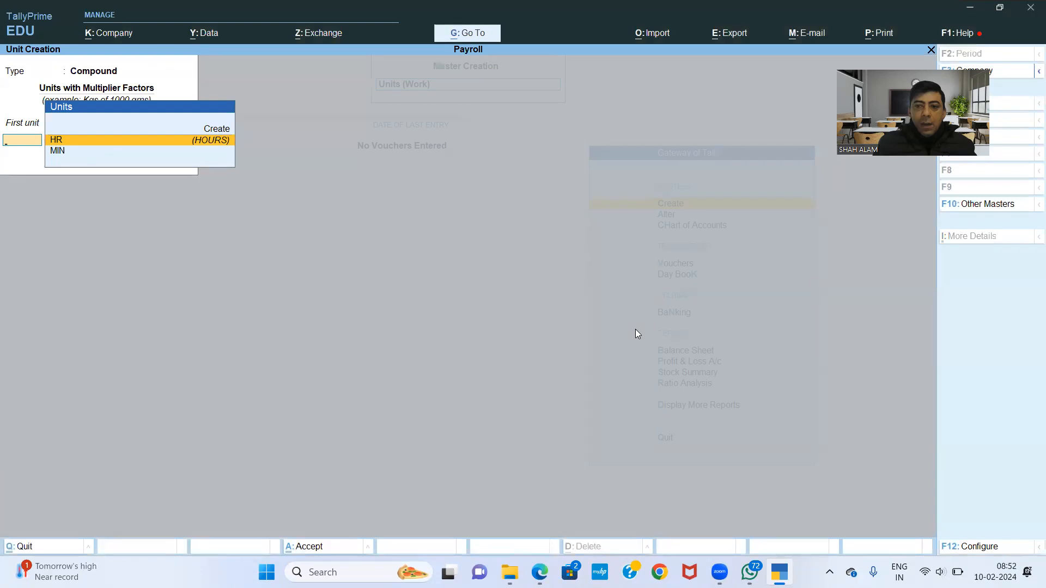
{"action": "key", "text": "BackSpace"}
{"action": "key", "text": "Down"}
{"action": "key", "text": "Return"}
{"action": "type", "text": "MON"}
{"action": "key", "text": "BackSpace"}
{"action": "key", "text": "BackSpace"}
{"action": "type", "text": "NT"}
{"action": "key", "text": "alt+Tab"}
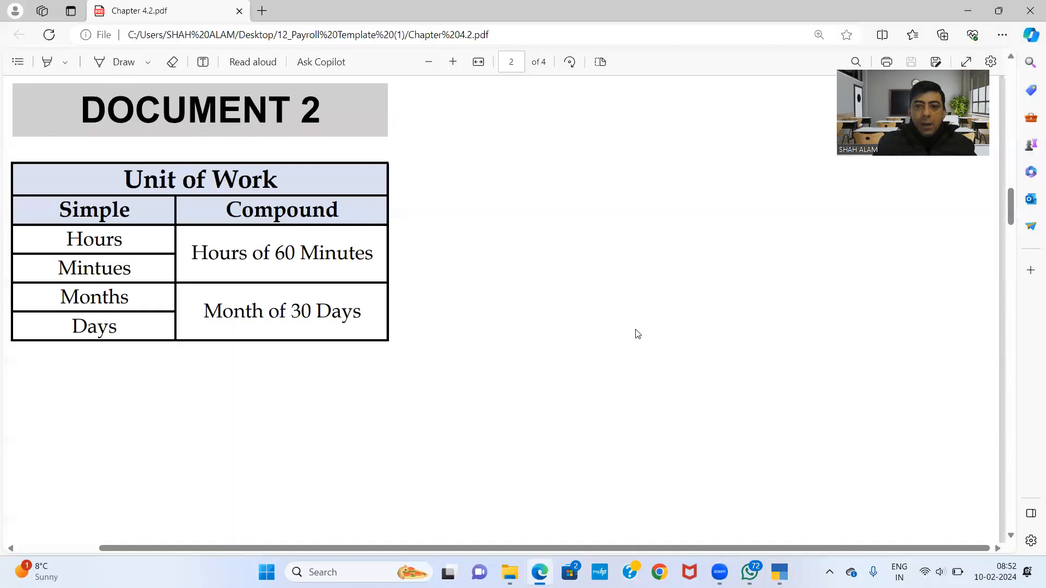
{"action": "key", "text": "alt+Tab"}
{"action": "key", "text": "Return"}
{"action": "type", "text": "MONTH"}
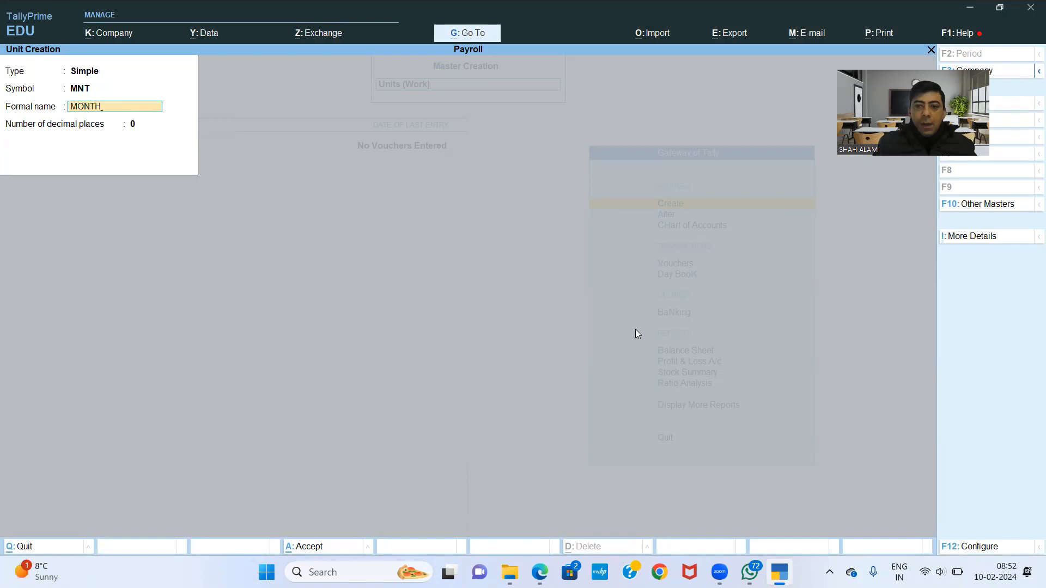
{"action": "key", "text": "Return"}
{"action": "key", "text": "Return"}
{"action": "key", "text": "Return"}
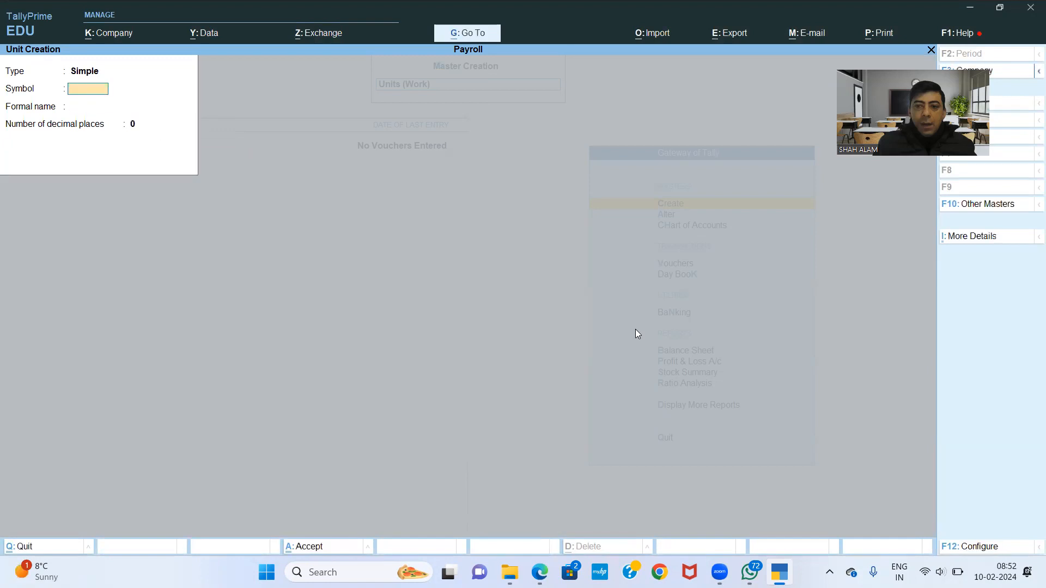
Step: Check the last simple unit in the PDF and create the unit DYS with formal name DAYS
{"action": "key", "text": "alt+Tab"}
{"action": "key", "text": "alt+Tab"}
{"action": "type", "text": "DAYS"}
{"action": "key", "text": "BackSpace"}
{"action": "key", "text": "BackSpace"}
{"action": "type", "text": "YS"}
{"action": "key", "text": "Return"}
{"action": "type", "text": "DYAS"}
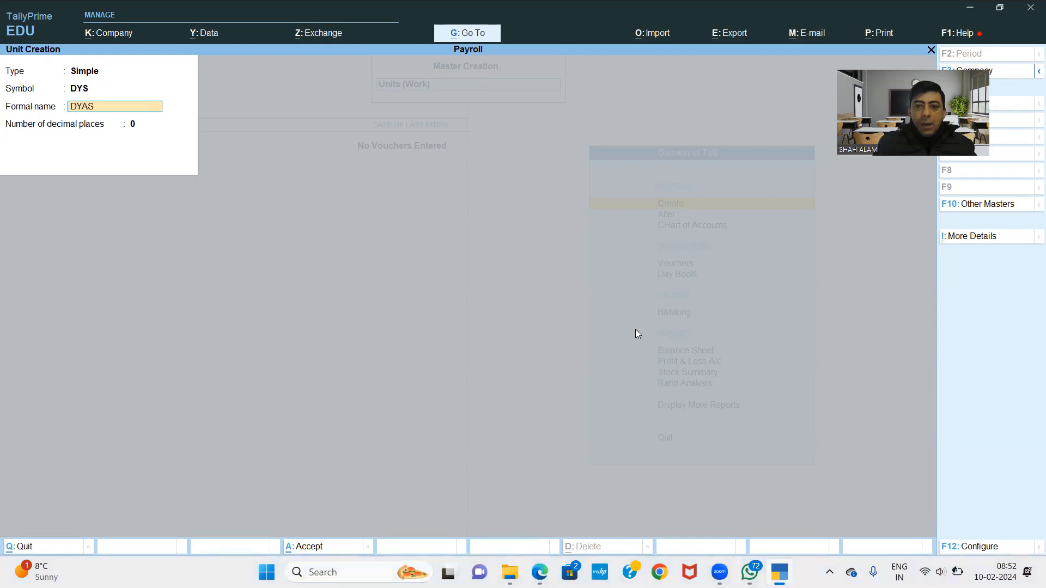
{"action": "key", "text": "Return"}
{"action": "key", "text": "BackSpace"}
{"action": "type", "text": "DAYS"}
{"action": "key", "text": "Return"}
{"action": "key", "text": "Return"}
{"action": "key", "text": "Return"}
Step: Create a compound unit of work defined as MNT of 30 DYS, checking the conversion in the PDF
{"action": "key", "text": "BackSpace"}
{"action": "key", "text": "Up"}
{"action": "key", "text": "Return"}
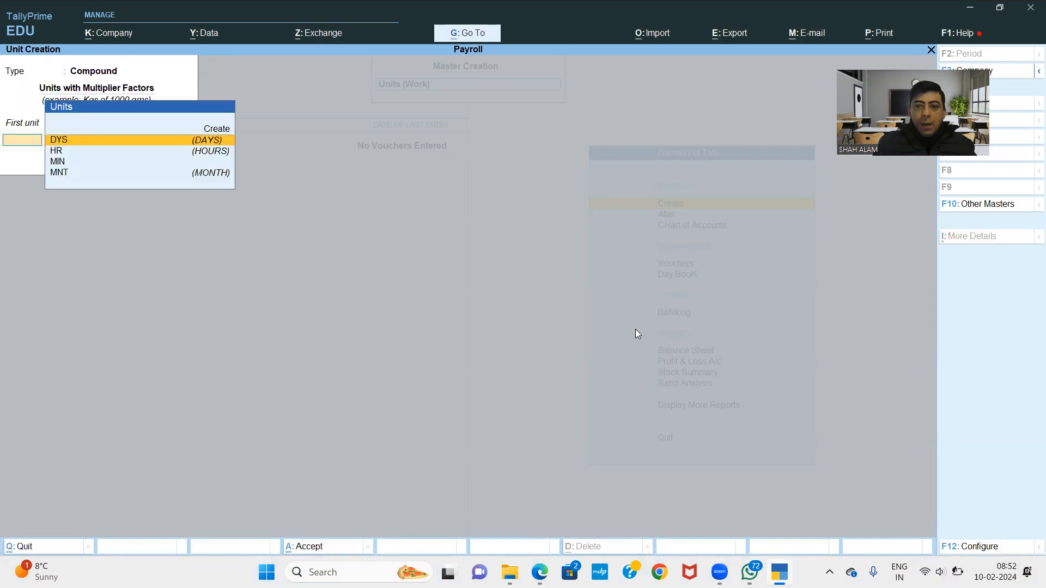
{"action": "key", "text": "alt+Tab"}
{"action": "key", "text": "alt+Tab"}
{"action": "key", "text": "Down"}
{"action": "key", "text": "Down"}
{"action": "key", "text": "Down"}
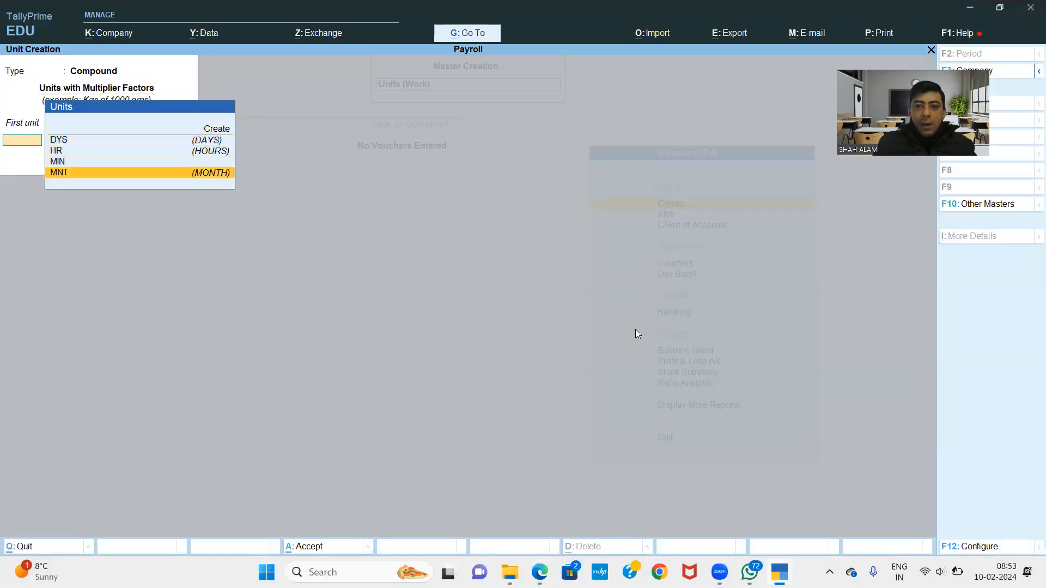
{"action": "key", "text": "Return"}
{"action": "type", "text": "30"}
{"action": "key", "text": "Return"}
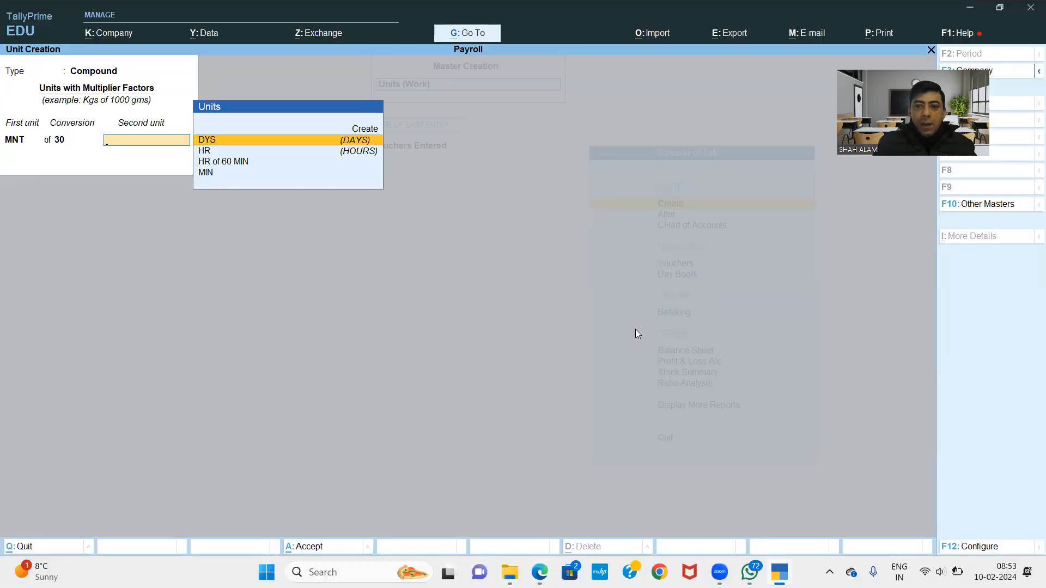
{"action": "key", "text": "Return"}
{"action": "key", "text": "Return"}
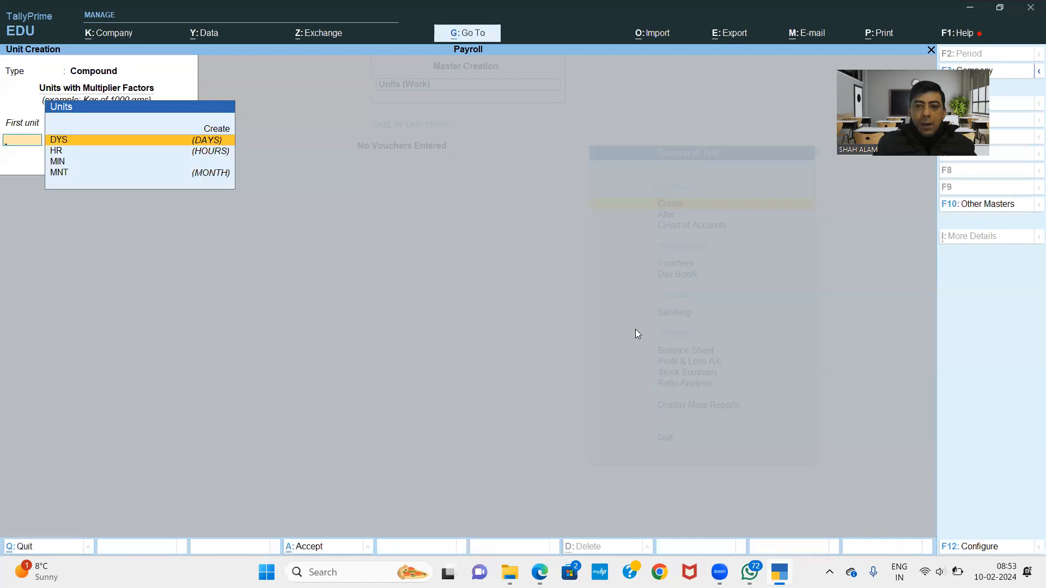
Step: Quit the blank unit creation form and return to the list of masters
{"action": "left_click", "coordinate": [813, 540]}
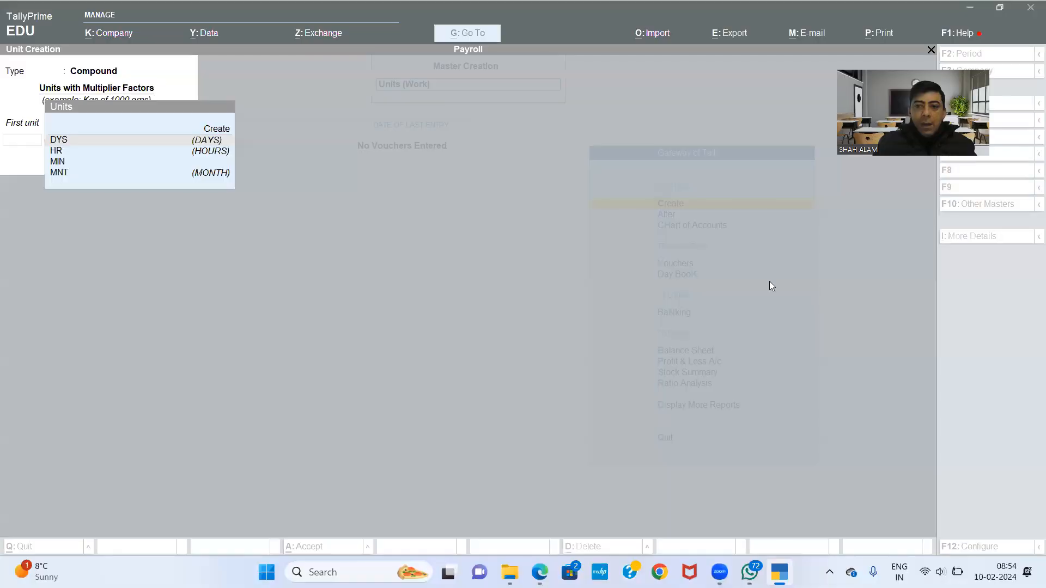
{"action": "left_click", "coordinate": [750, 189]}
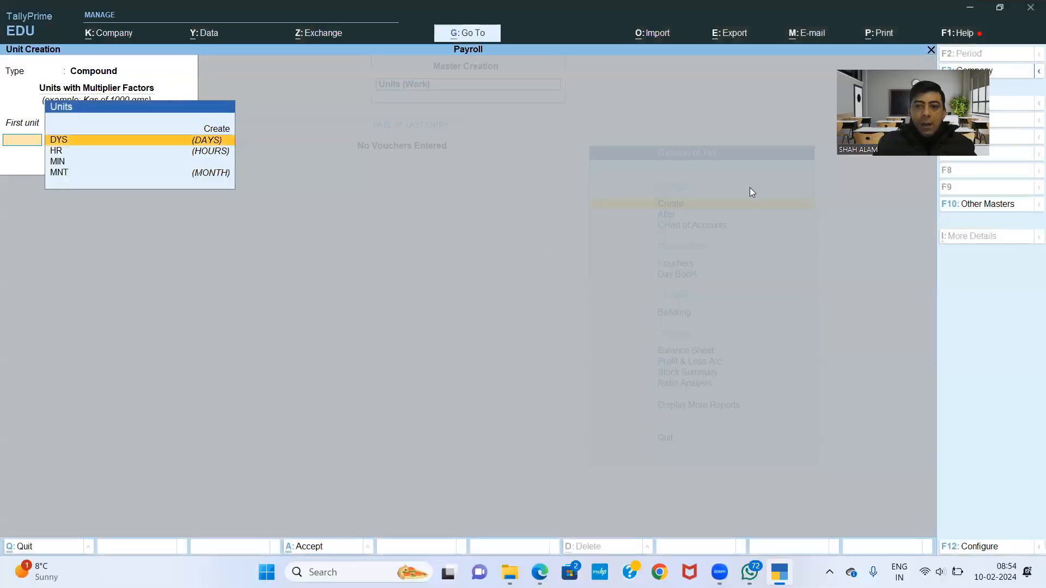
{"action": "key", "text": "Escape"}
{"action": "key", "text": "y"}
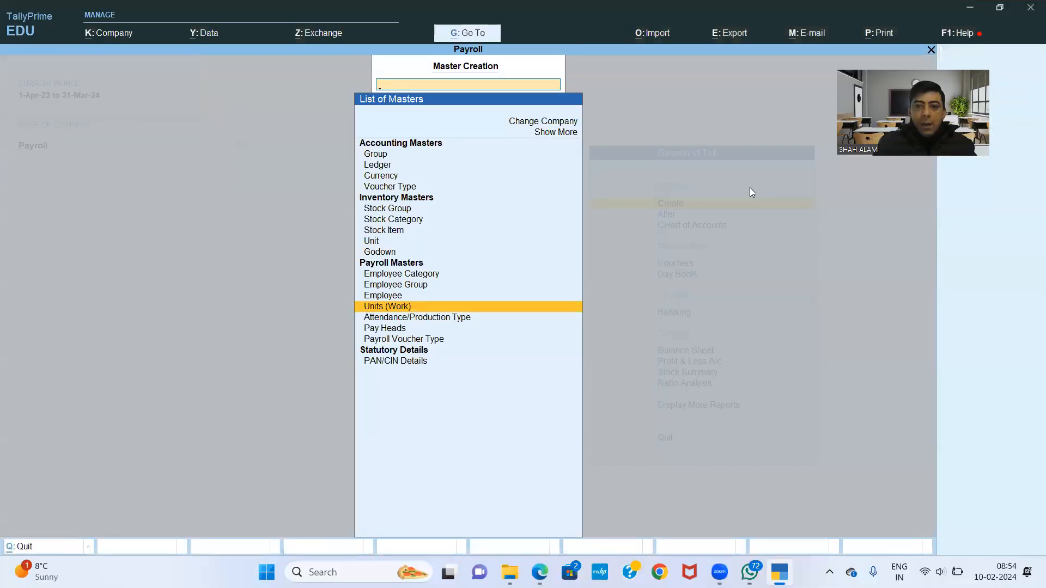
Step: Look up the Type of Attendance table under Document 3 in the Chapter 4.2 PDF
{"action": "key", "text": "alt+Tab"}
{"action": "key", "text": "alt+Tab"}
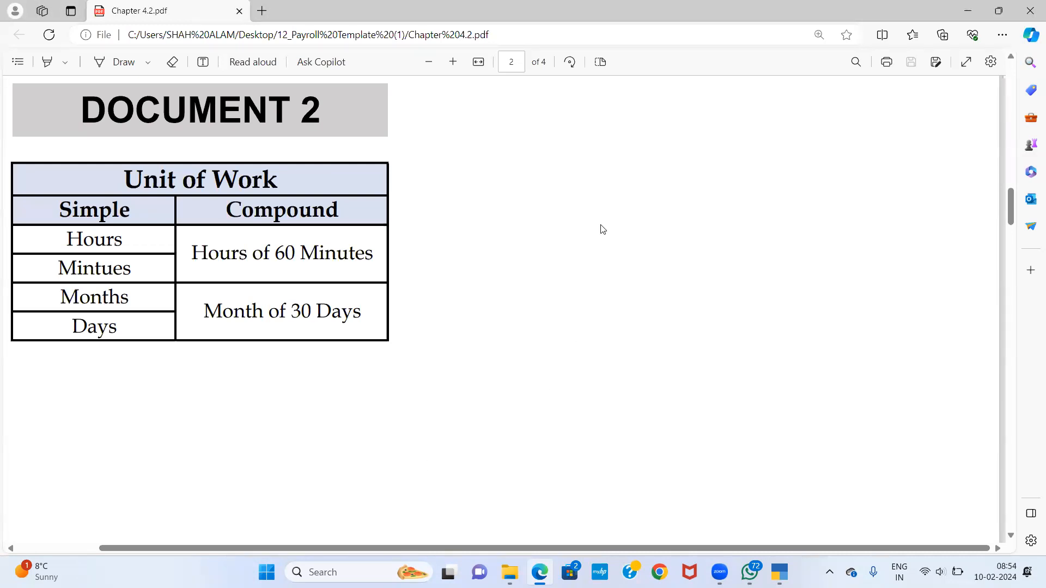
{"action": "scroll", "coordinate": [602, 228], "scroll_direction": "down", "scroll_amount": 3}
{"action": "scroll", "coordinate": [602, 229], "scroll_direction": "down", "scroll_amount": 10}
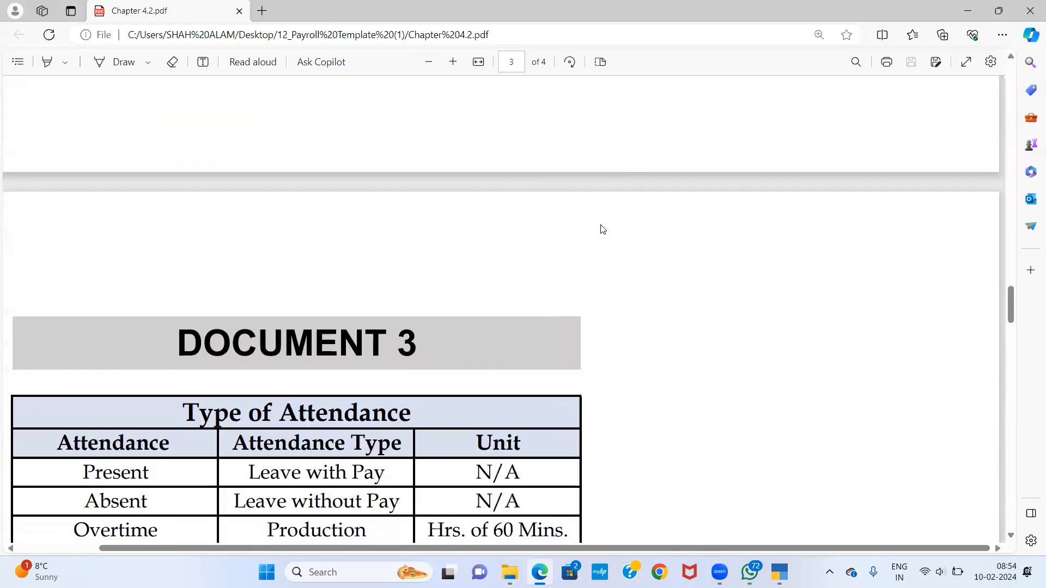
{"action": "scroll", "coordinate": [602, 229], "scroll_direction": "down", "scroll_amount": 1}
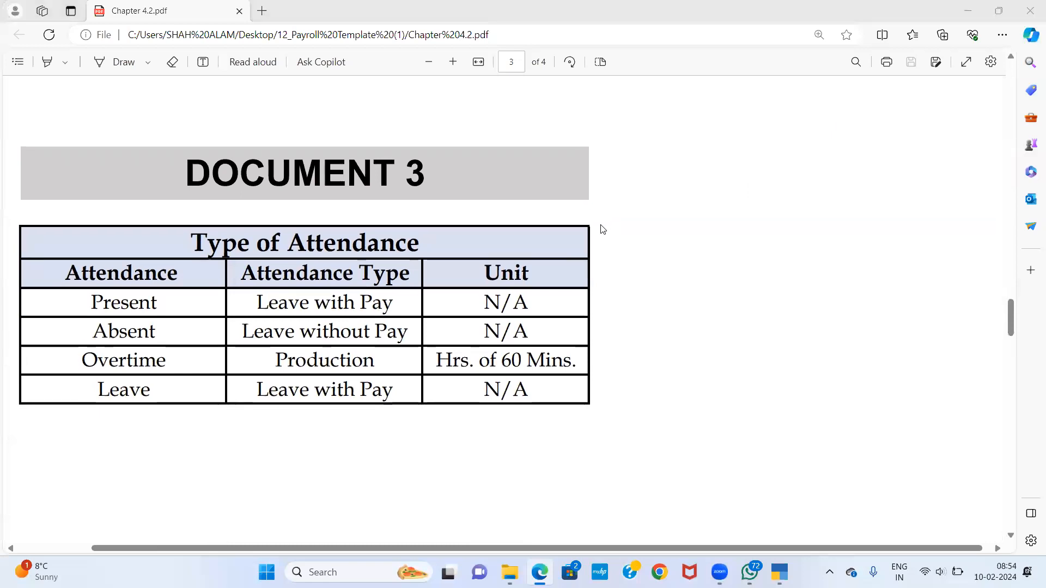
Step: Switch back to TallyPrime and create the attendance type PRESENT under Primary as Attendance / Leave with Pay with period type Days
{"action": "key", "text": "alt+Tab"}
{"action": "key", "text": "Down"}
{"action": "key", "text": "Return"}
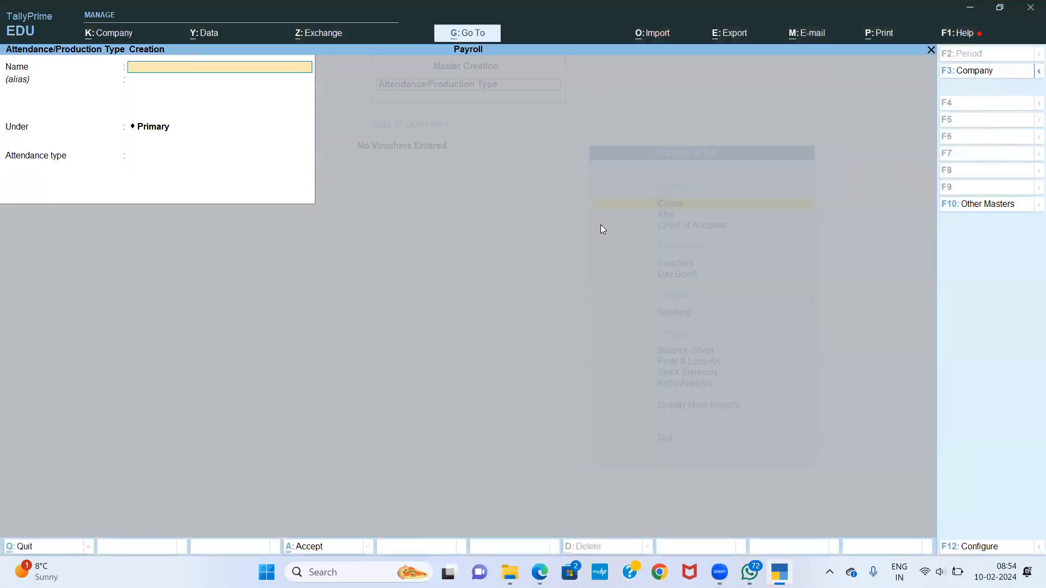
{"action": "type", "text": "PRESENT"}
{"action": "key", "text": "Return"}
{"action": "key", "text": "Return"}
{"action": "key", "text": "Down"}
{"action": "key", "text": "Up"}
{"action": "key", "text": "alt+Tab"}
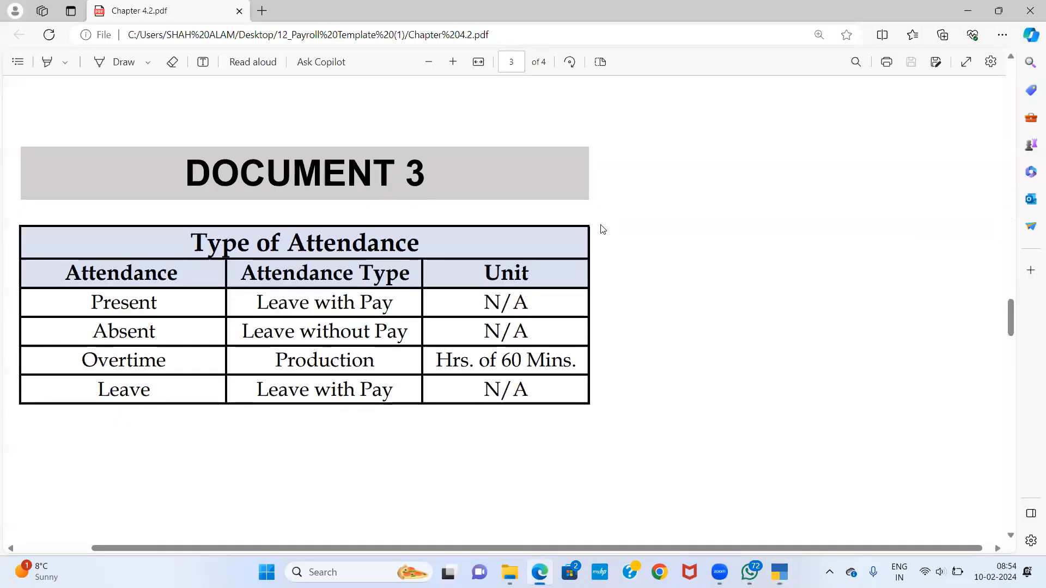
{"action": "key", "text": "alt+Tab"}
{"action": "key", "text": "Return"}
{"action": "key", "text": "Return"}
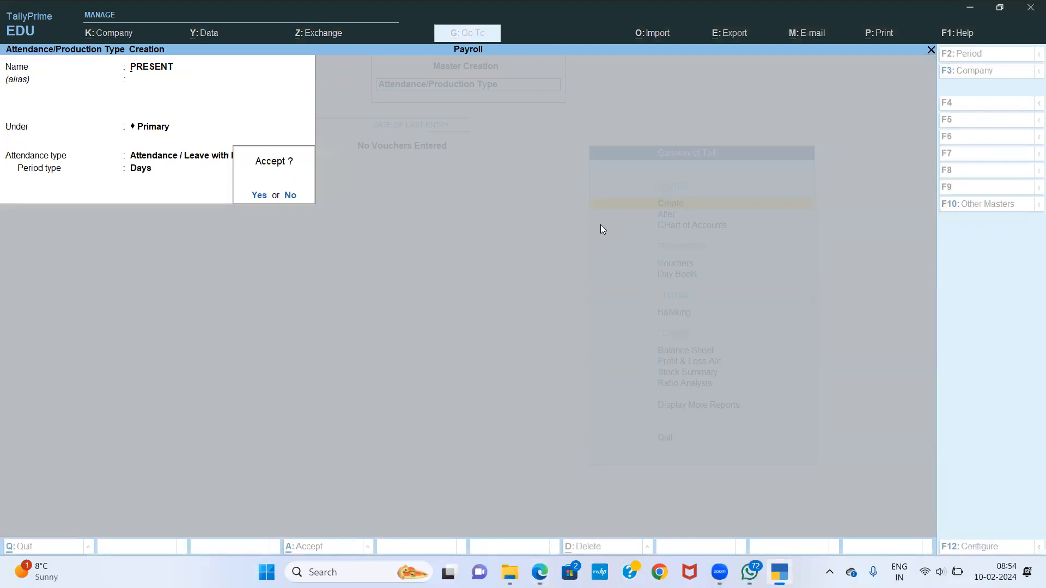
{"action": "key", "text": "Return"}
Step: Create the attendance type ABSENT under Primary as Leave without Pay, checking its type in the PDF
{"action": "type", "text": "ABSENT"}
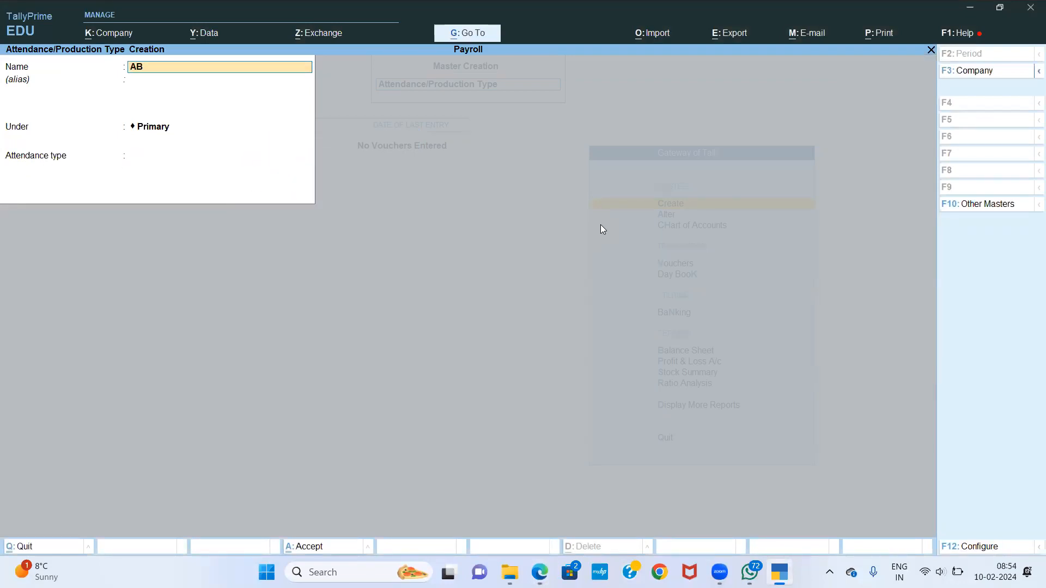
{"action": "key", "text": "Return"}
{"action": "key", "text": "Return"}
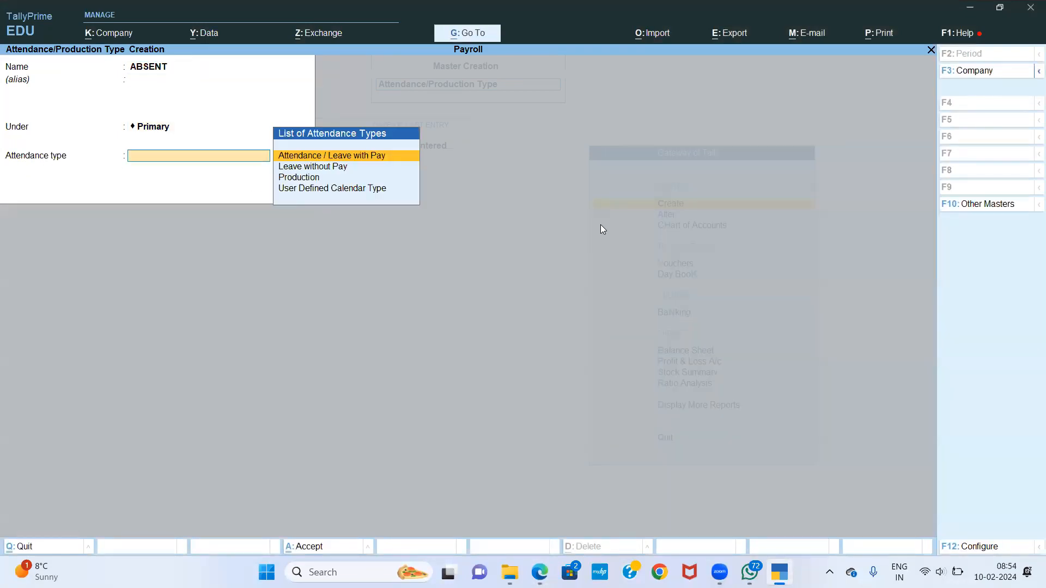
{"action": "key", "text": "alt+Tab"}
{"action": "key", "text": "alt+Tab"}
{"action": "key", "text": "Down"}
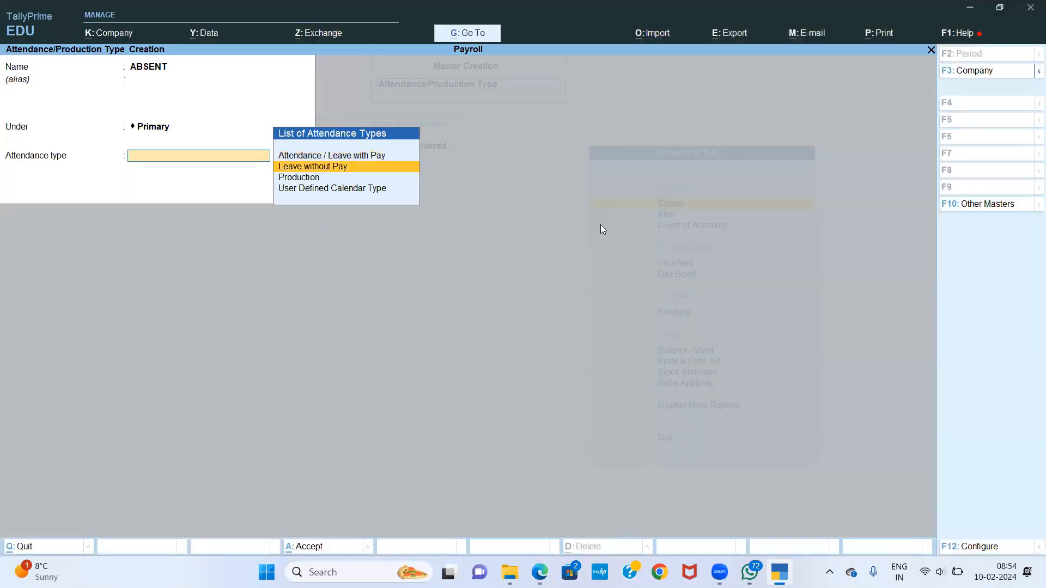
{"action": "key", "text": "Return"}
{"action": "key", "text": "Return"}
{"action": "key", "text": "Return"}
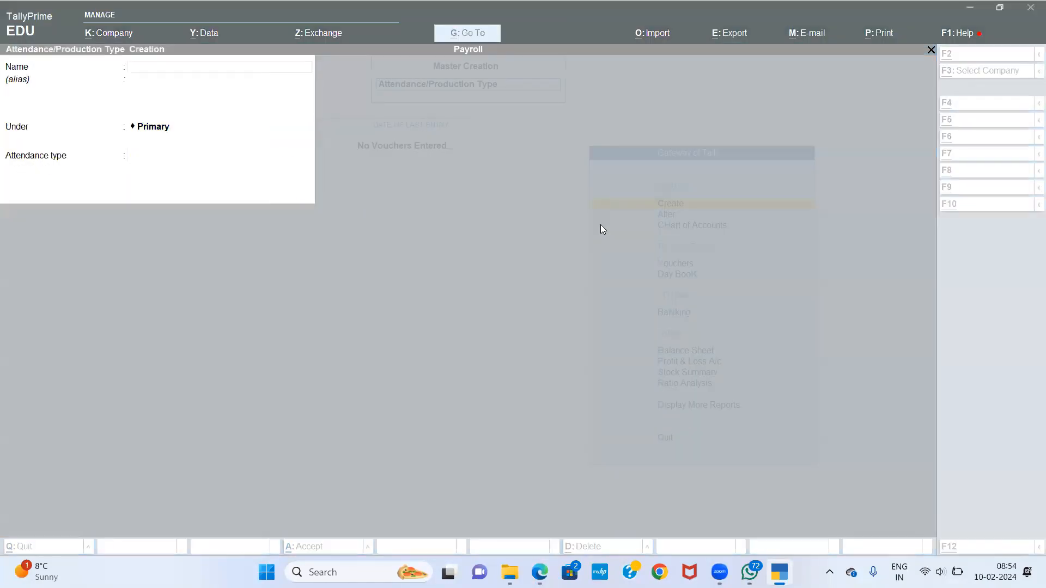
Step: Create the attendance type OVERTIME under Primary as Production, checking its name and unit in the PDF
{"action": "key", "text": "alt+Tab"}
{"action": "key", "text": "alt+Tab"}
{"action": "type", "text": "OVERTIME"}
{"action": "key", "text": "Return"}
{"action": "key", "text": "Return"}
{"action": "key", "text": "Down"}
{"action": "key", "text": "Down"}
{"action": "key", "text": "Return"}
{"action": "key", "text": "alt+Tab"}
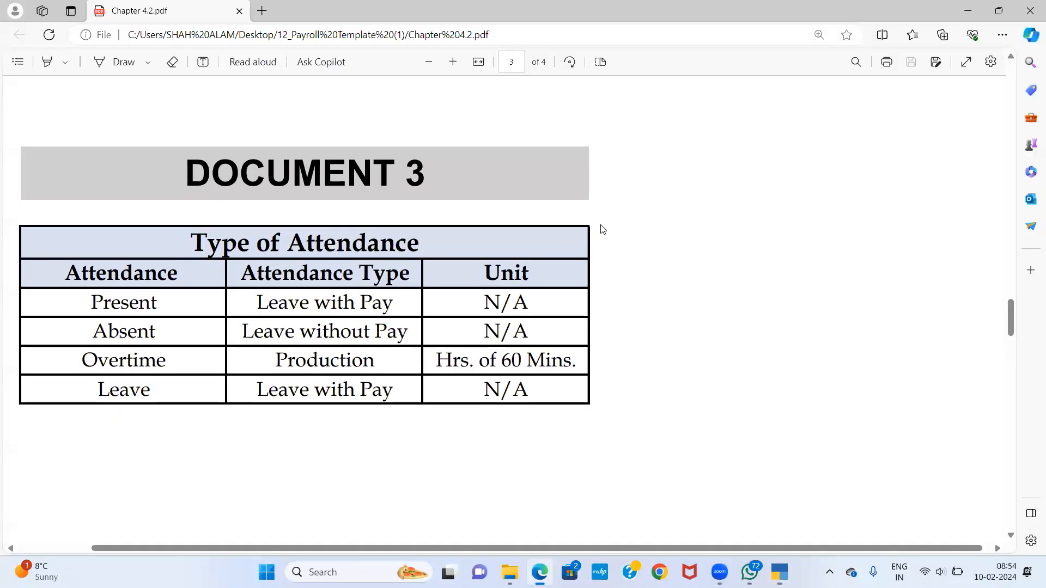
{"action": "key", "text": "alt+Tab"}
{"action": "key", "text": "Return"}
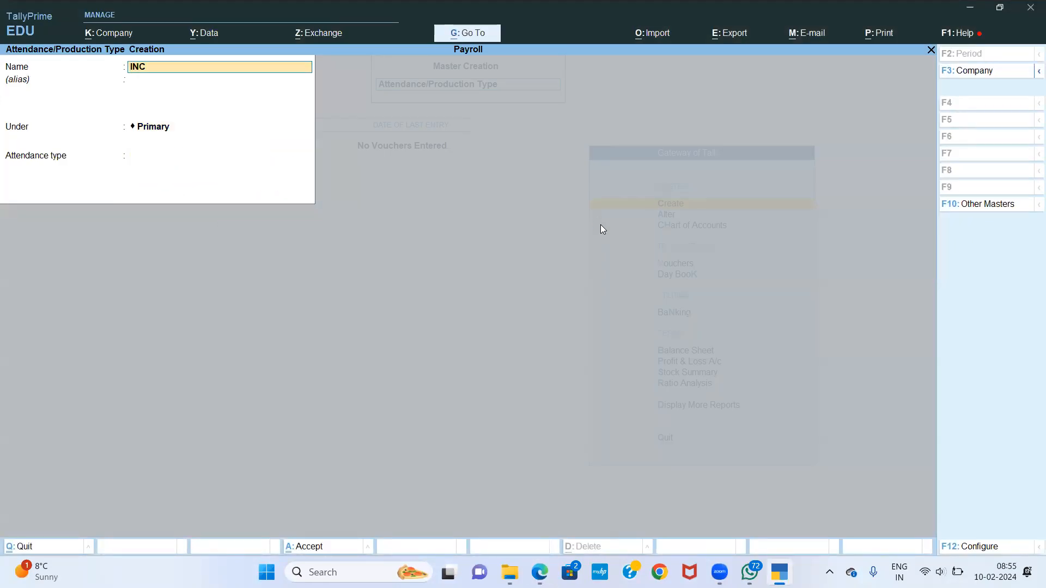
{"action": "type", "text": "INCENTIVE"}
{"action": "key", "text": "Return"}
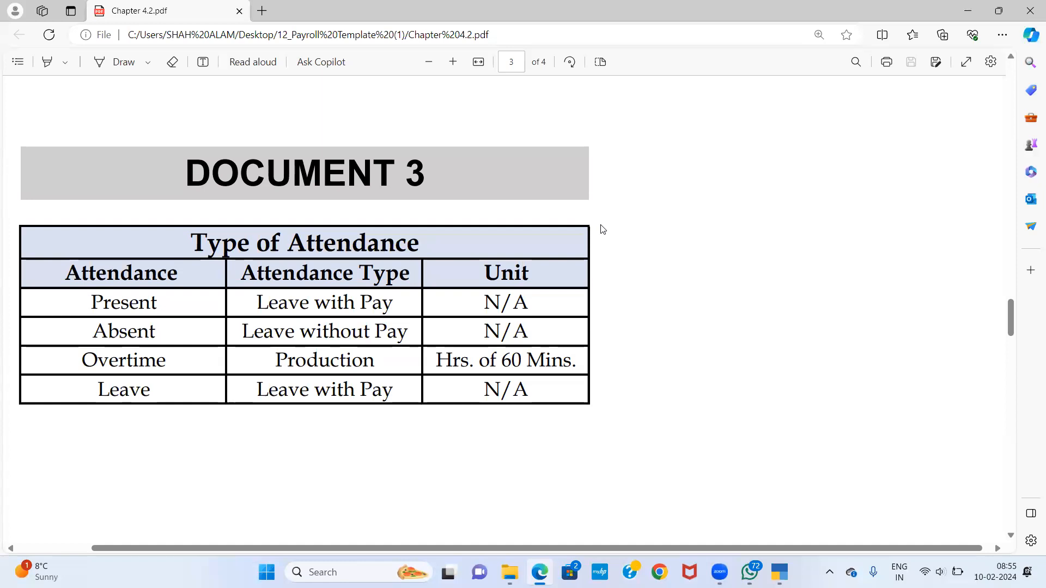
{"action": "key", "text": "alt+Tab"}
{"action": "key", "text": "alt+Tab"}
{"action": "key", "text": "alt+Tab"}
{"action": "key", "text": "BackSpace"}
{"action": "key", "text": "BackSpace"}
Step: Create the attendance type LEAVES under Primary as Leave without Pay with period type Days, consulting the PDF table
{"action": "type", "text": "LEA"}
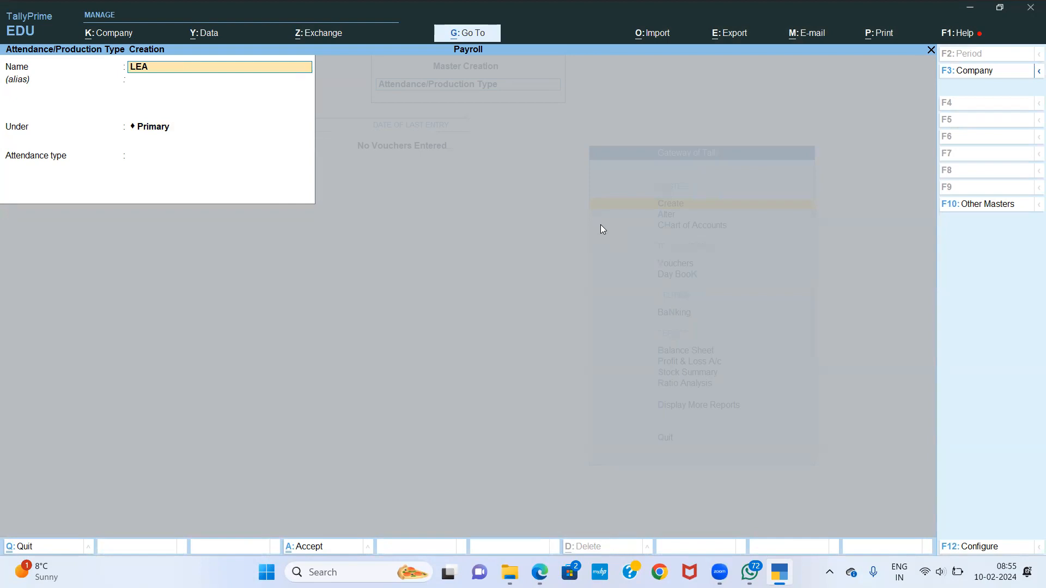
{"action": "type", "text": "VES"}
{"action": "key", "text": "Return"}
{"action": "key", "text": "Return"}
{"action": "key", "text": "Return"}
{"action": "key", "text": "alt+Tab"}
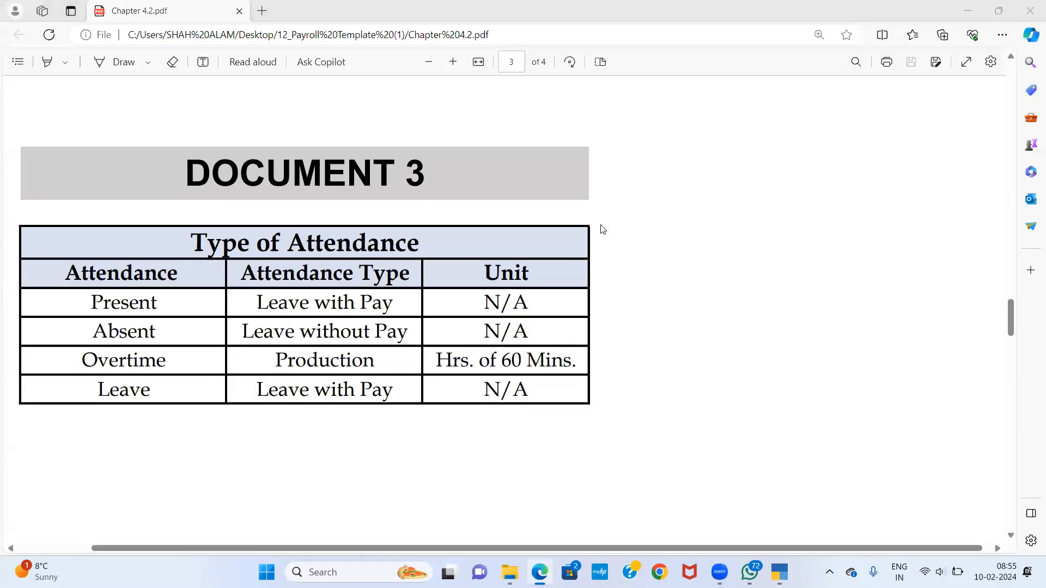
{"action": "key", "text": "alt+Tab"}
{"action": "key", "text": "Down"}
{"action": "key", "text": "alt+Tab"}
{"action": "key", "text": "alt+Tab"}
{"action": "key", "text": "Return"}
{"action": "key", "text": "Return"}
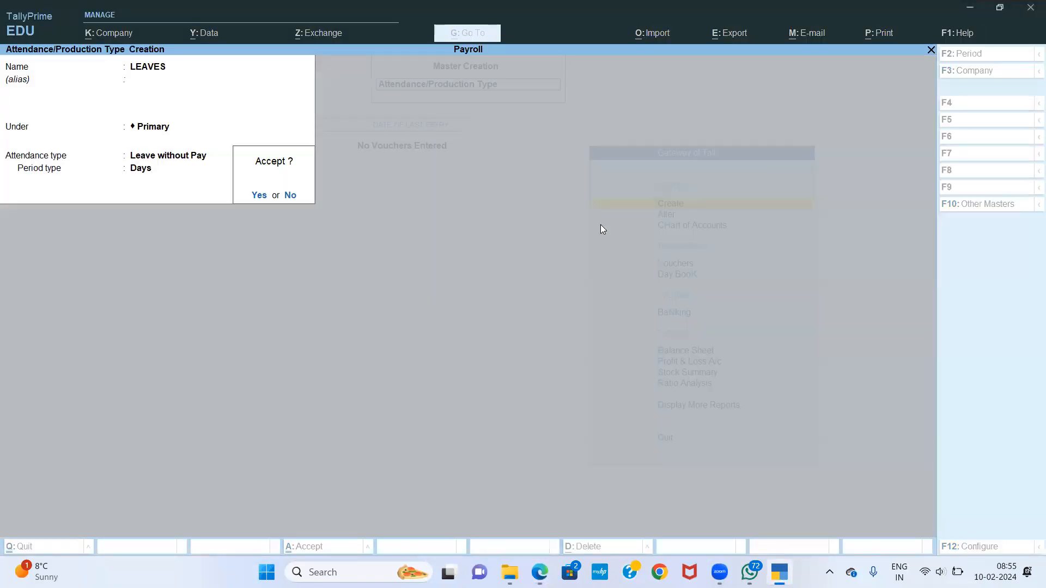
{"action": "key", "text": "Return"}
Step: Consult the Earning Pay Heads table under Document 4 in the Chapter 4.2 PDF, and return to TallyPrime
{"action": "key", "text": "alt+Tab"}
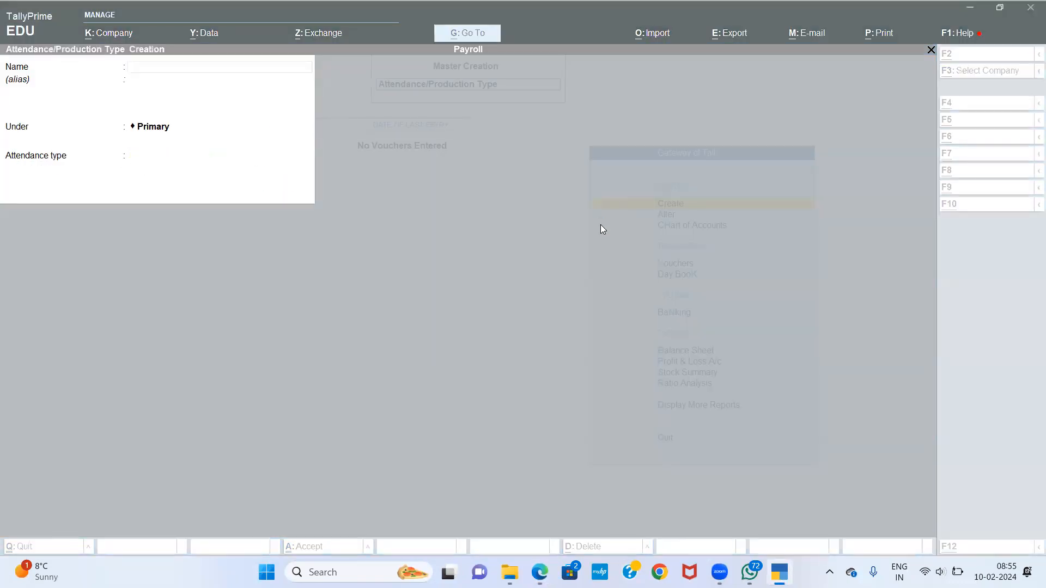
{"action": "scroll", "coordinate": [603, 229], "scroll_direction": "down", "scroll_amount": 10}
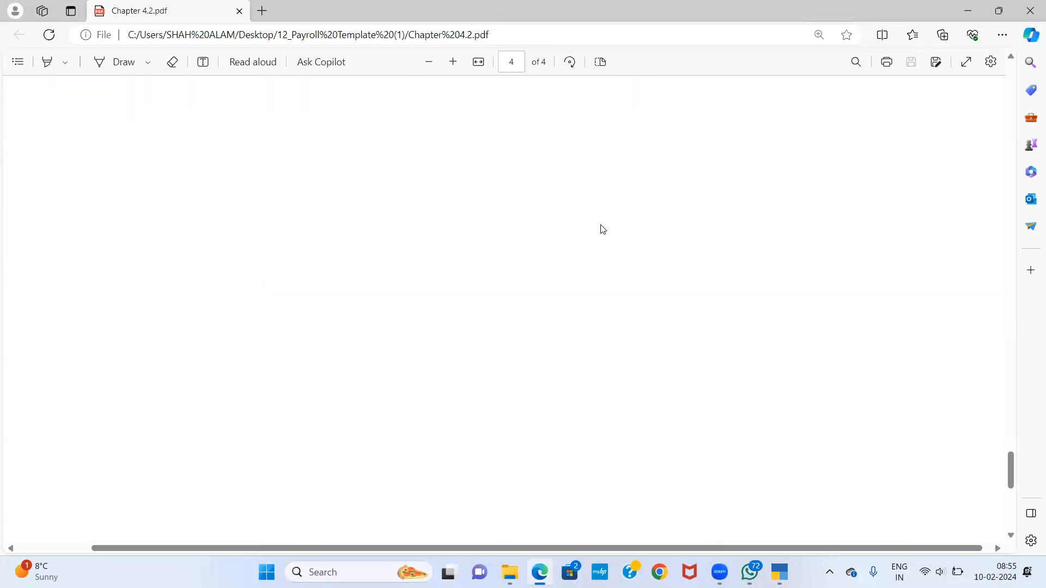
{"action": "scroll", "coordinate": [603, 229], "scroll_direction": "down", "scroll_amount": 5}
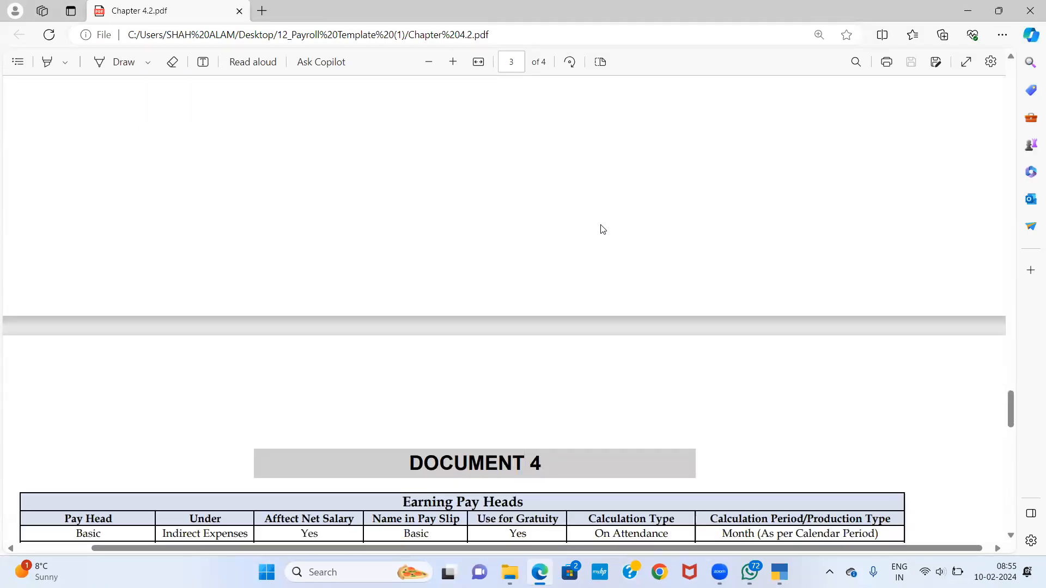
{"action": "scroll", "coordinate": [601, 225], "scroll_direction": "down", "scroll_amount": 4}
{"action": "key", "text": "alt+Tab"}
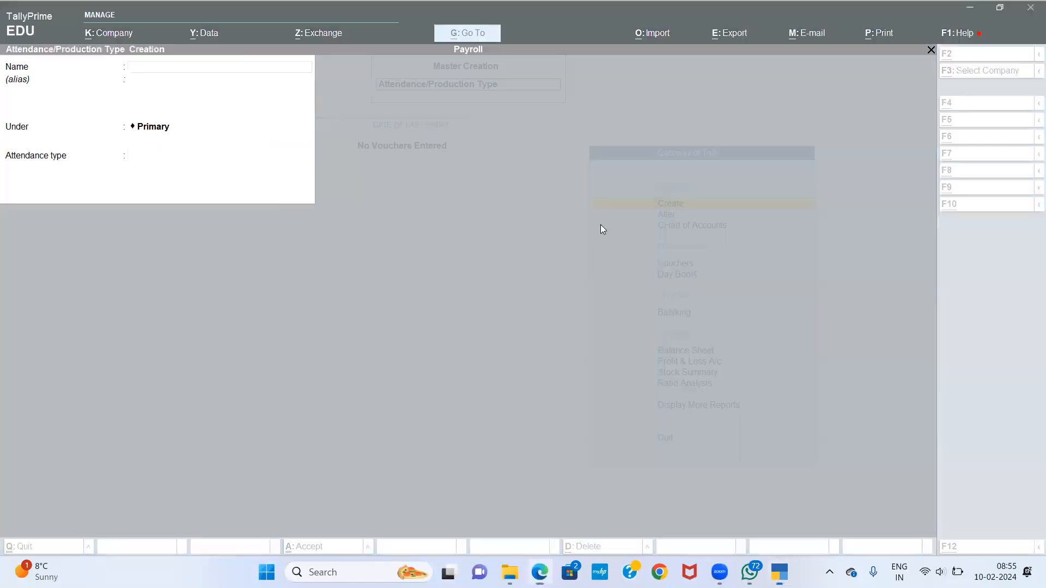
Step: Leave attendance type creation and start a new payroll pay head named BASIC without an alias
{"action": "key", "text": "Escape"}
{"action": "key", "text": "y"}
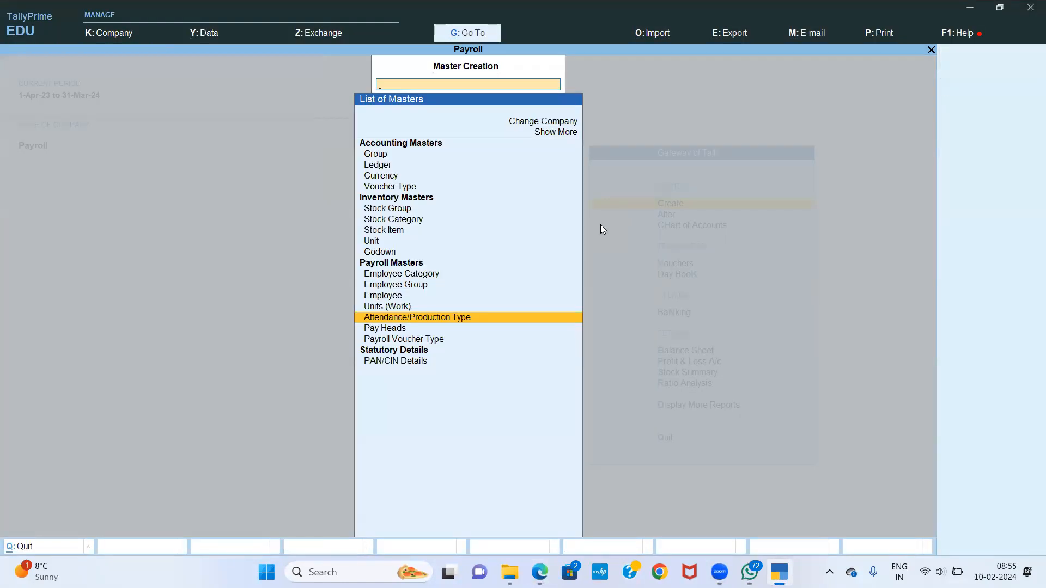
{"action": "key", "text": "Down"}
{"action": "key", "text": "Return"}
{"action": "type", "text": "BASI"}
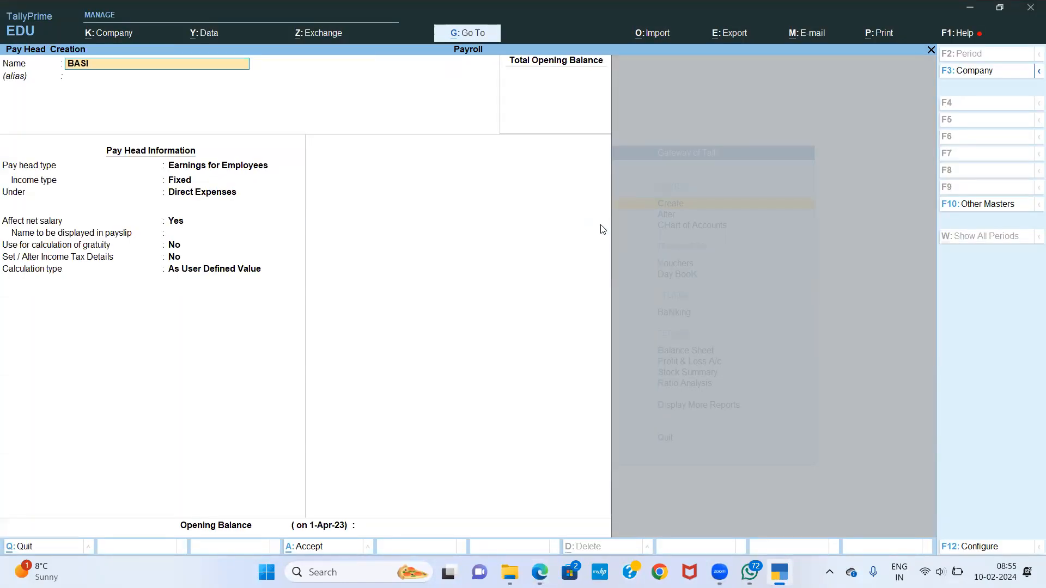
{"action": "key", "text": "Return"}
{"action": "key", "text": "Return"}
Step: Make BASIC a Fixed Earnings for Employees pay head under Indirect Expenses, as listed in the PDF
{"action": "key", "text": "alt+Tab"}
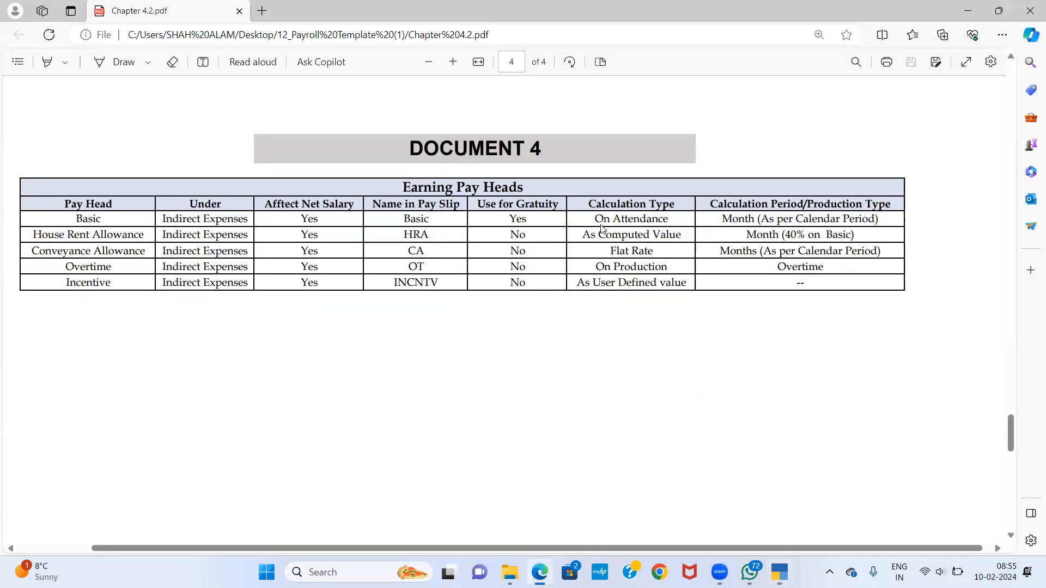
{"action": "key", "text": "alt+Tab"}
{"action": "key", "text": "Return"}
{"action": "key", "text": "Return"}
{"action": "key", "text": "Down"}
{"action": "key", "text": "Down"}
{"action": "key", "text": "Return"}
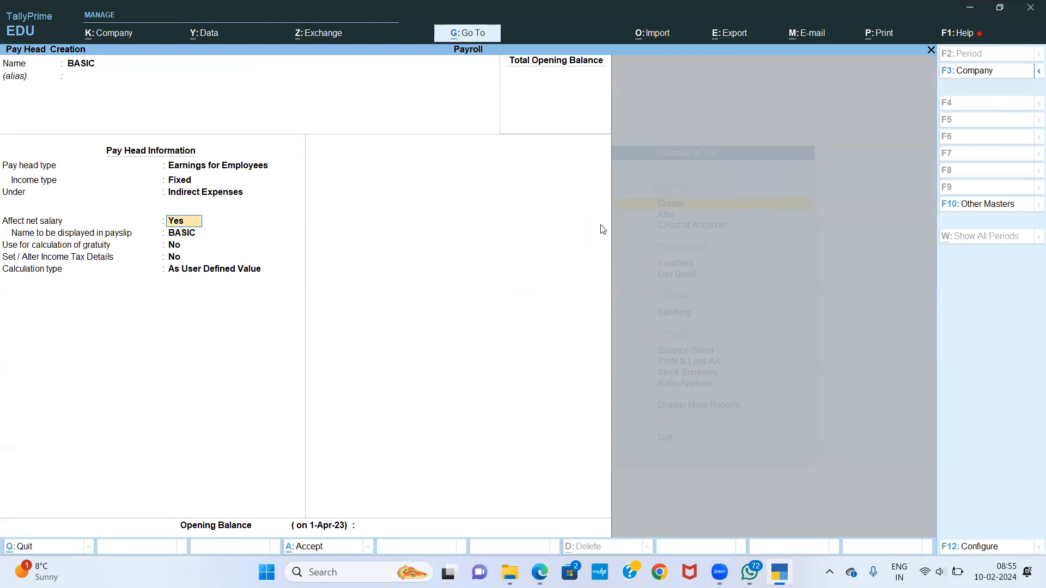
Step: Keep BASIC affecting net salary with payslip name BASIC, and set its calculation type to On Attendance per the PDF
{"action": "key", "text": "Return"}
{"action": "key", "text": "Return"}
{"action": "key", "text": "Return"}
{"action": "key", "text": "Return"}
{"action": "key", "text": "alt+Tab"}
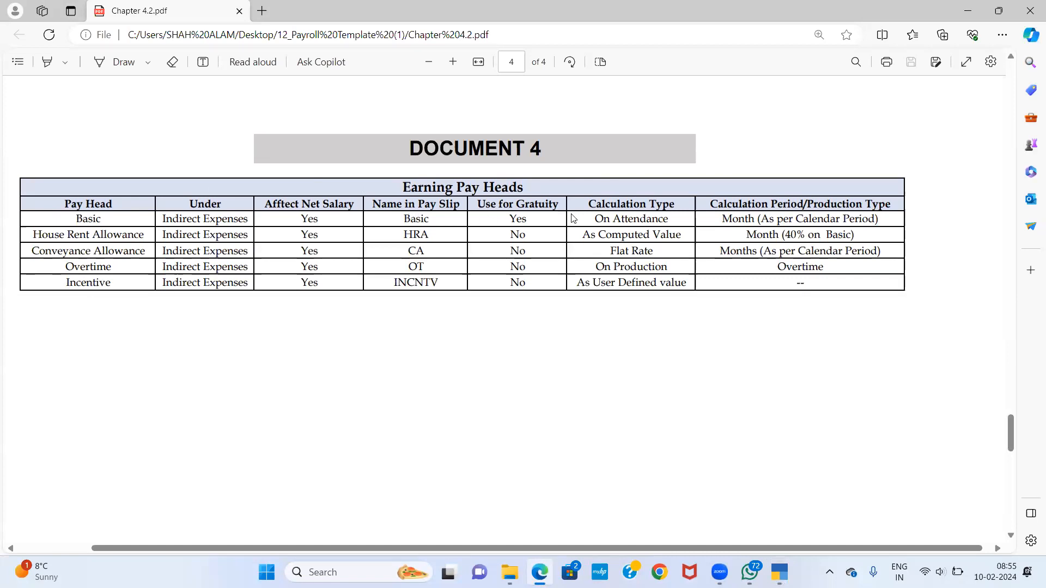
{"action": "key", "text": "alt+Tab"}
{"action": "key", "text": "Down"}
{"action": "key", "text": "Down"}
{"action": "key", "text": "Return"}
Step: Check the gratuity column in the PDF and set BASIC's use for calculation of gratuity to Yes
{"action": "key", "text": "alt+Tab"}
{"action": "key", "text": "alt+Tab"}
{"action": "key", "text": "BackSpace"}
{"action": "key", "text": "BackSpace"}
{"action": "key", "text": "BackSpace"}
{"action": "type", "text": "y"}
{"action": "key", "text": "Return"}
Step: Set BASIC's attendance/leave with pay to PRESENT and its calculation period to Months, As per Calendar Period, consulting the PDF
{"action": "key", "text": "alt+Tab"}
{"action": "key", "text": "alt+Tab"}
{"action": "key", "text": "alt+Tab"}
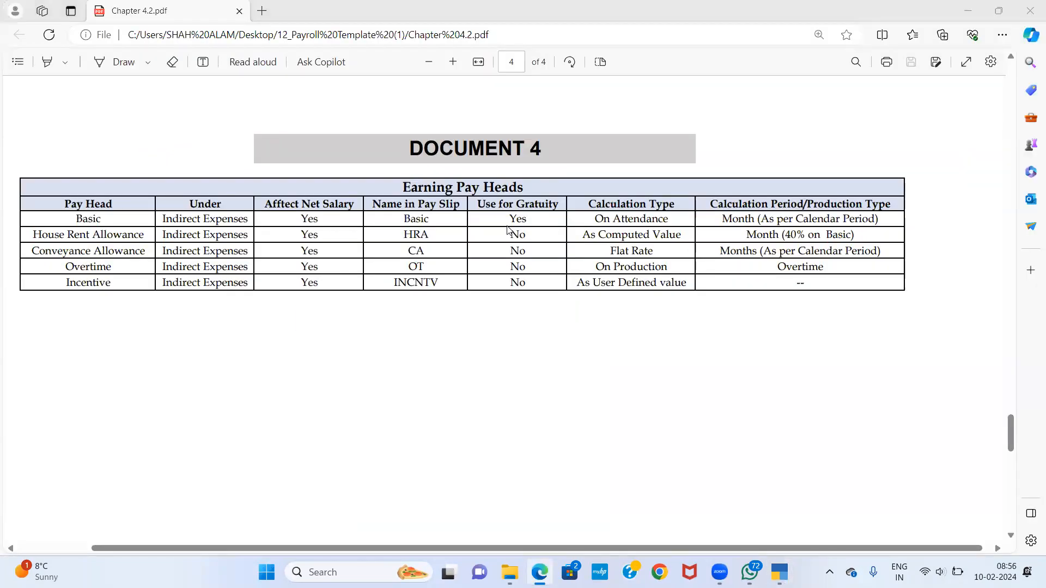
{"action": "key", "text": "alt+Tab"}
{"action": "key", "text": "Return"}
{"action": "key", "text": "Down"}
{"action": "key", "text": "Return"}
{"action": "key", "text": "Down"}
{"action": "key", "text": "Down"}
{"action": "key", "text": "Return"}
{"action": "key", "text": "Return"}
Step: Set BASIC's rounding to Normal Rounding with limit 1, leave the opening balance empty and save the pay head
{"action": "key", "text": "Down"}
{"action": "key", "text": "Down"}
{"action": "key", "text": "Return"}
{"action": "key", "text": "Return"}
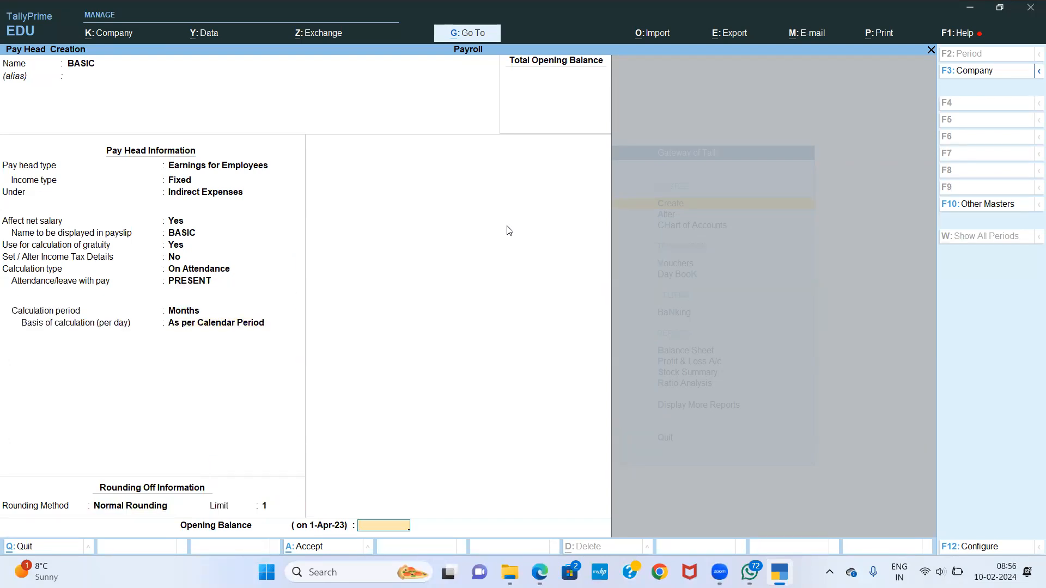
{"action": "key", "text": "Return"}
{"action": "key", "text": "Return"}
Step: Copy the name House Rent Allowance from the PDF table and paste it as the new pay head's name
{"action": "key", "text": "alt+Tab"}
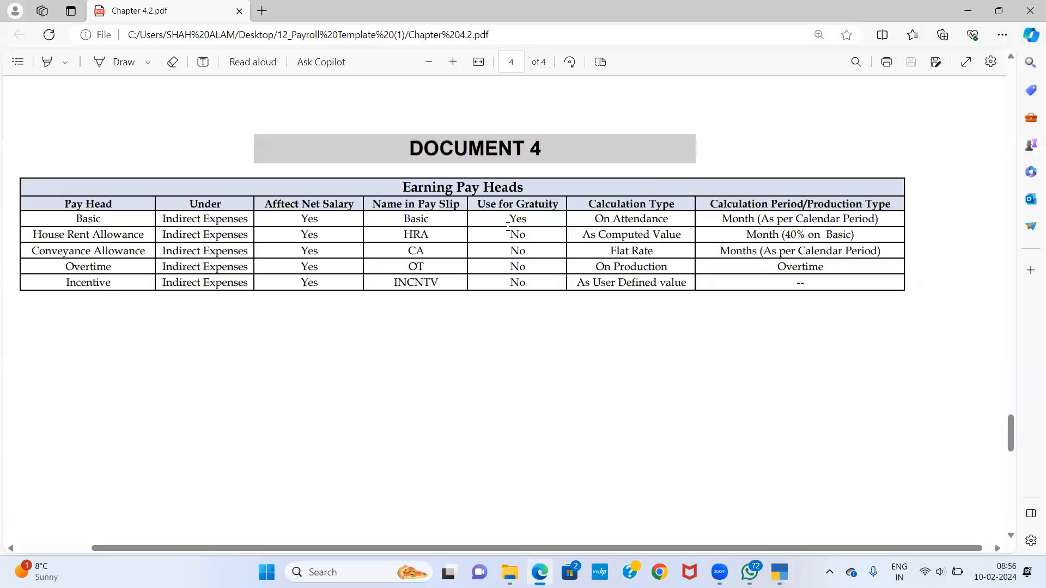
{"action": "key", "text": "alt+Tab"}
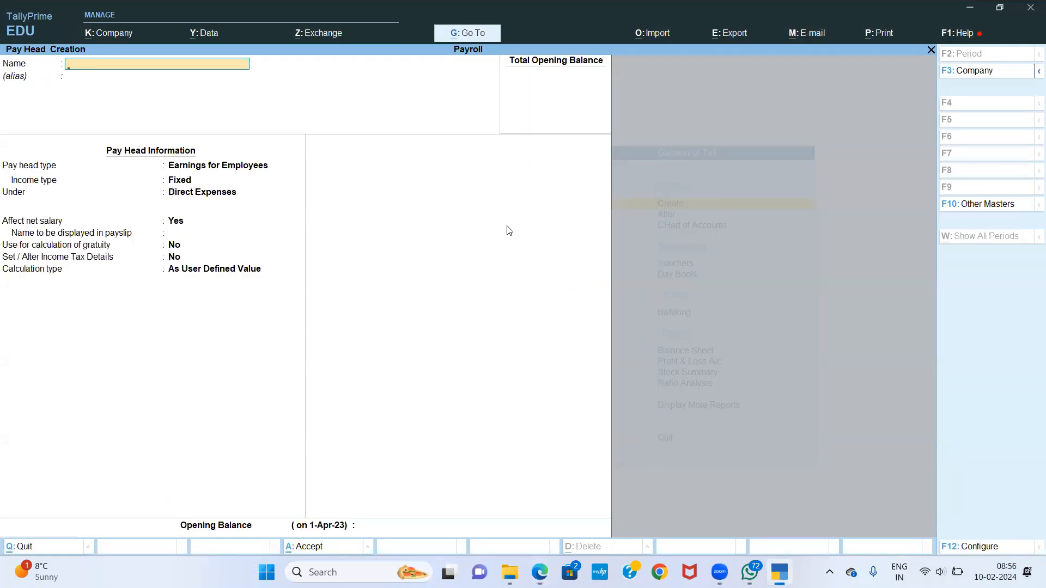
{"action": "key", "text": "alt+Tab"}
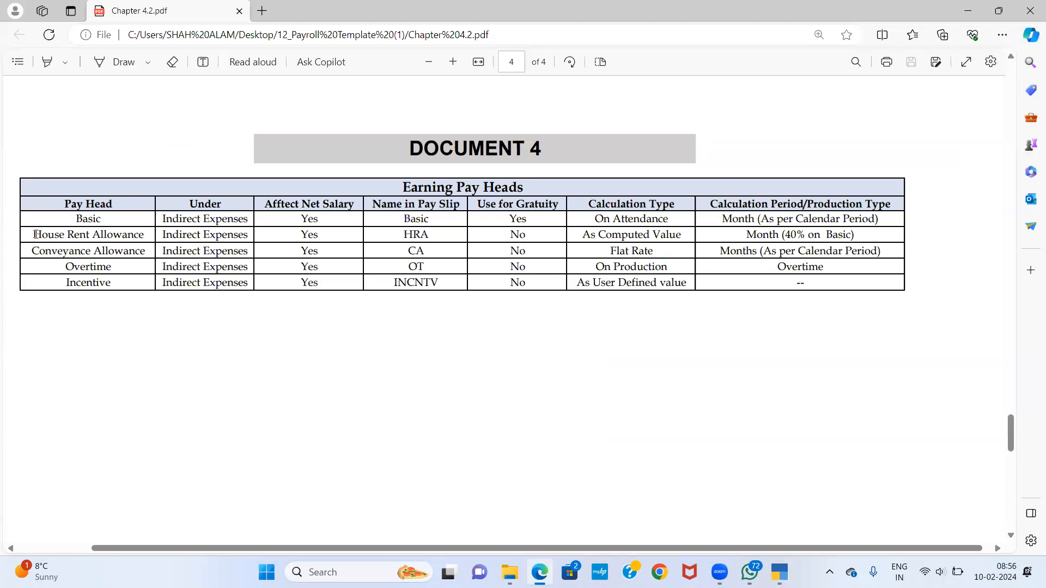
{"action": "left_click_drag", "start_coordinate": [35, 234], "coordinate": [142, 235]}
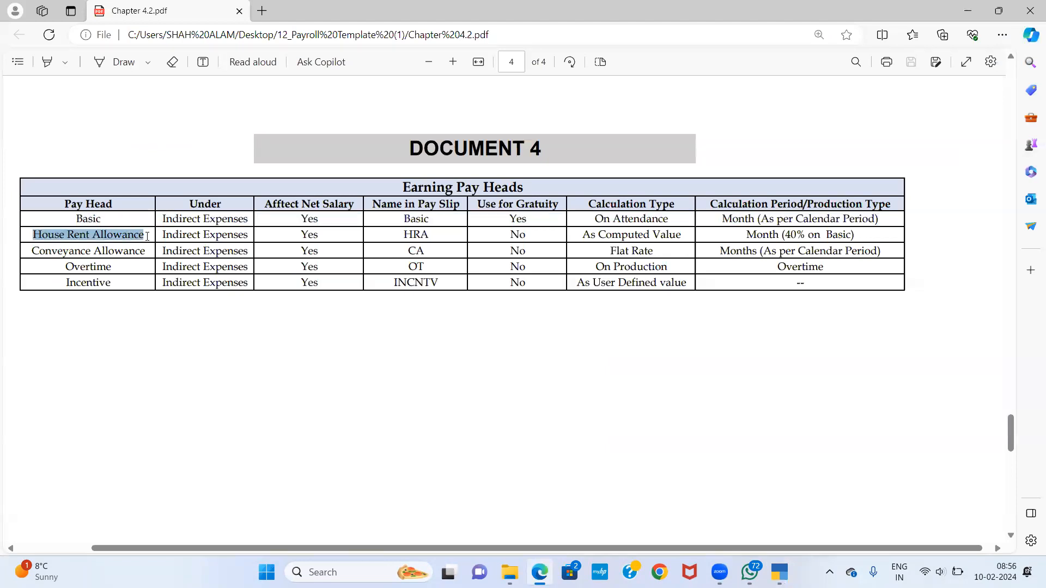
{"action": "key", "text": "ctrl+c"}
{"action": "key", "text": "alt+Tab"}
{"action": "key", "text": "ctrl+alt+v"}
Step: Make House Rent Allowance a Fixed Earnings for Employees pay head under Indirect Expenses that affects net salary
{"action": "key", "text": "Return"}
{"action": "key", "text": "Return"}
{"action": "key", "text": "Return"}
{"action": "key", "text": "Down"}
{"action": "key", "text": "Down"}
{"action": "key", "text": "Down"}
{"action": "key", "text": "Return"}
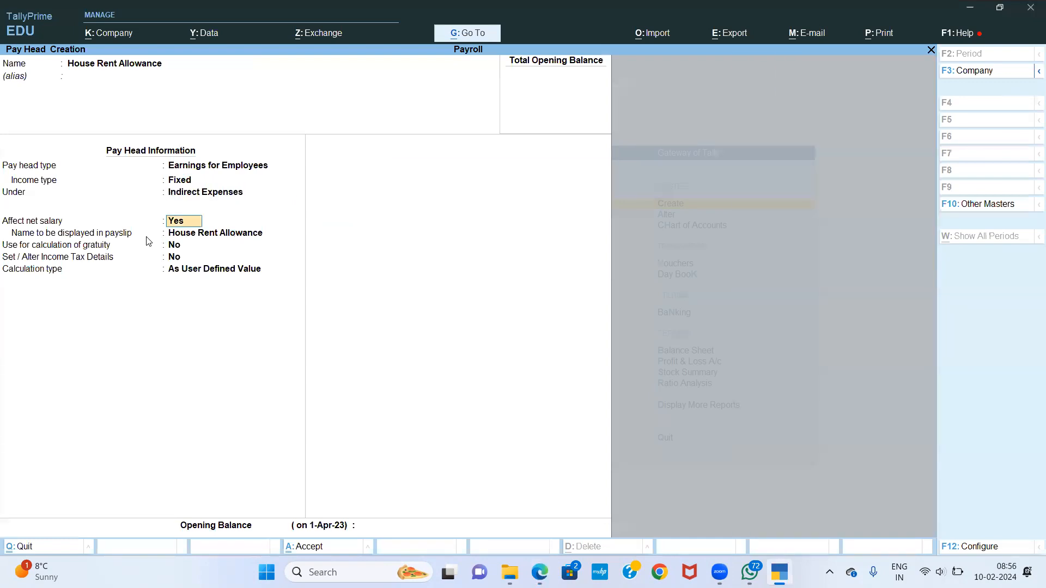
{"action": "key", "text": "Return"}
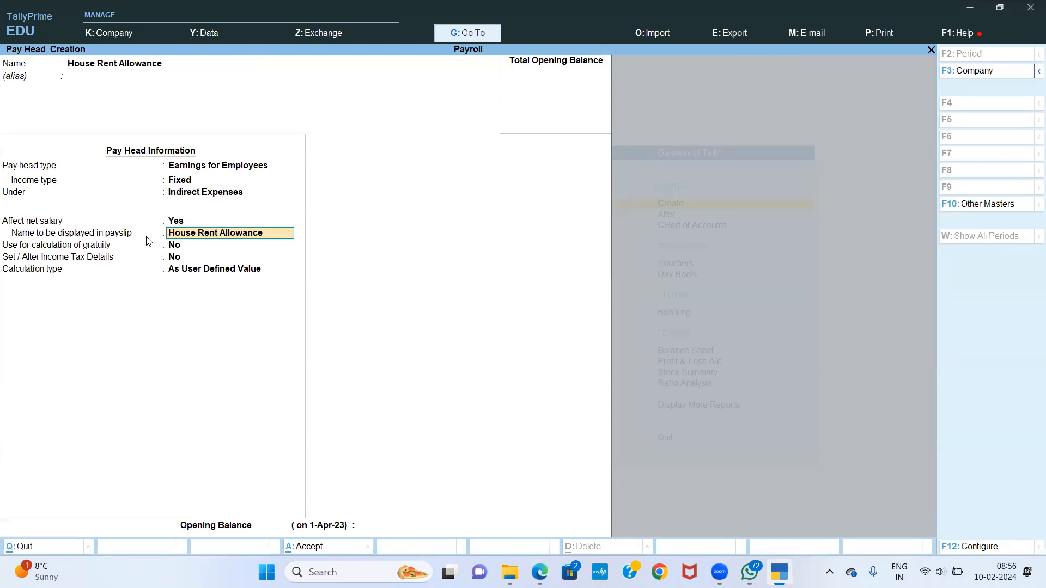
Step: Set House Rent Allowance's payslip name to HRA per the PDF, keeping its use for gratuity at No
{"action": "key", "text": "alt+Tab"}
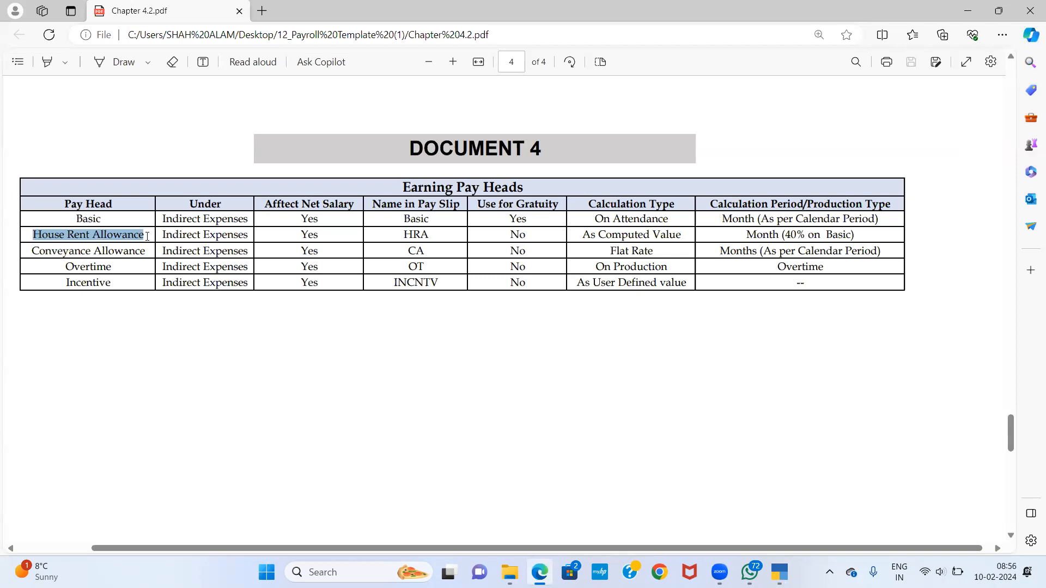
{"action": "key", "text": "alt+Tab"}
{"action": "type", "text": "HR"}
{"action": "type", "text": "S"}
{"action": "key", "text": "BackSpace"}
{"action": "type", "text": "A"}
{"action": "key", "text": "Return"}
{"action": "key", "text": "Return"}
{"action": "key", "text": "Return"}
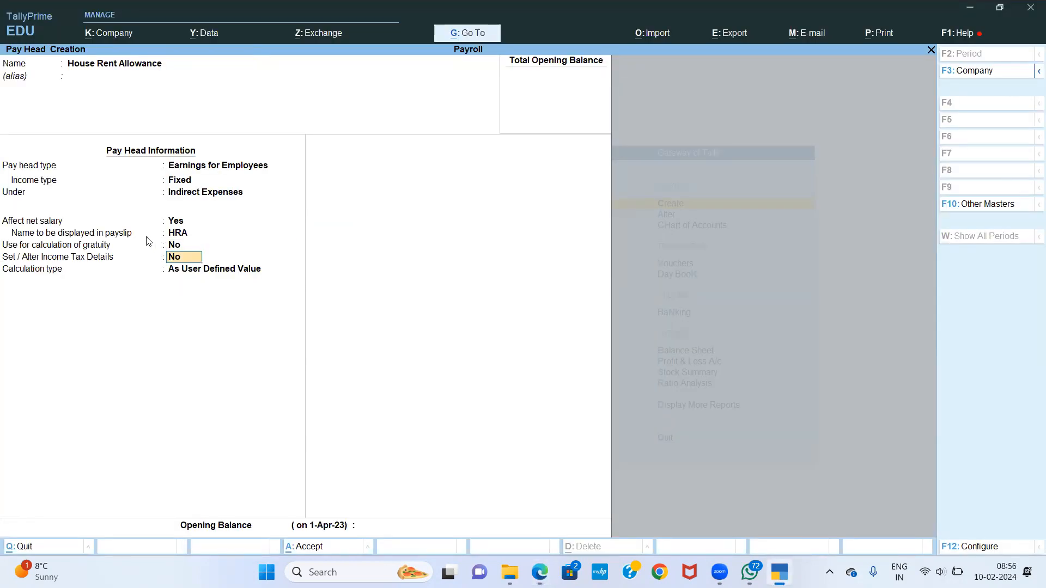
Step: Set House Rent Allowance's calculation type to As Computed Value, period Months, with Normal Rounding and limit 1
{"action": "key", "text": "alt+Tab"}
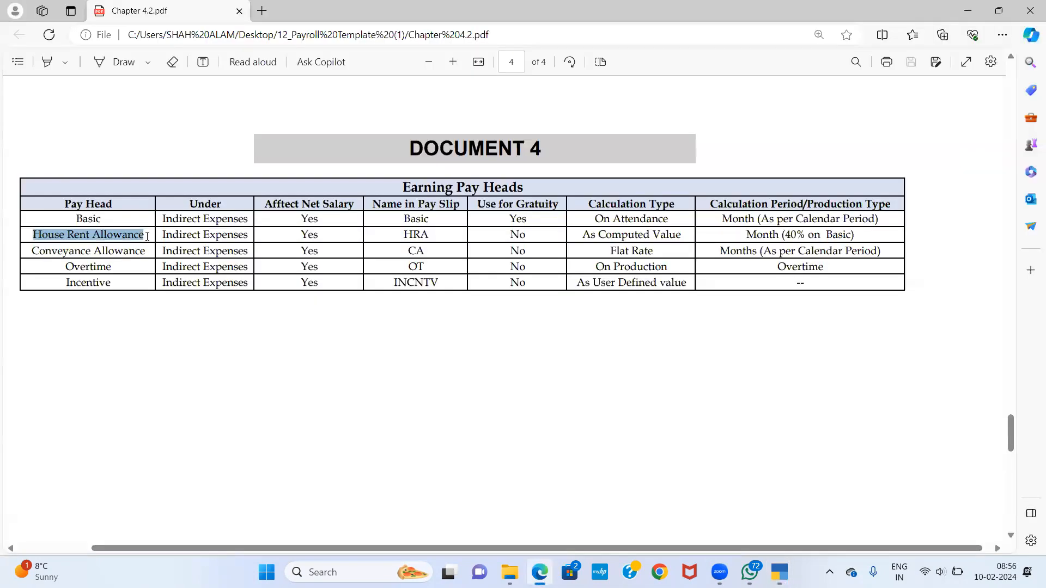
{"action": "key", "text": "alt+Tab"}
{"action": "key", "text": "Up"}
{"action": "key", "text": "Return"}
{"action": "key", "text": "Down"}
{"action": "key", "text": "Down"}
{"action": "key", "text": "Return"}
{"action": "type", "text": "1"}
{"action": "key", "text": "Return"}
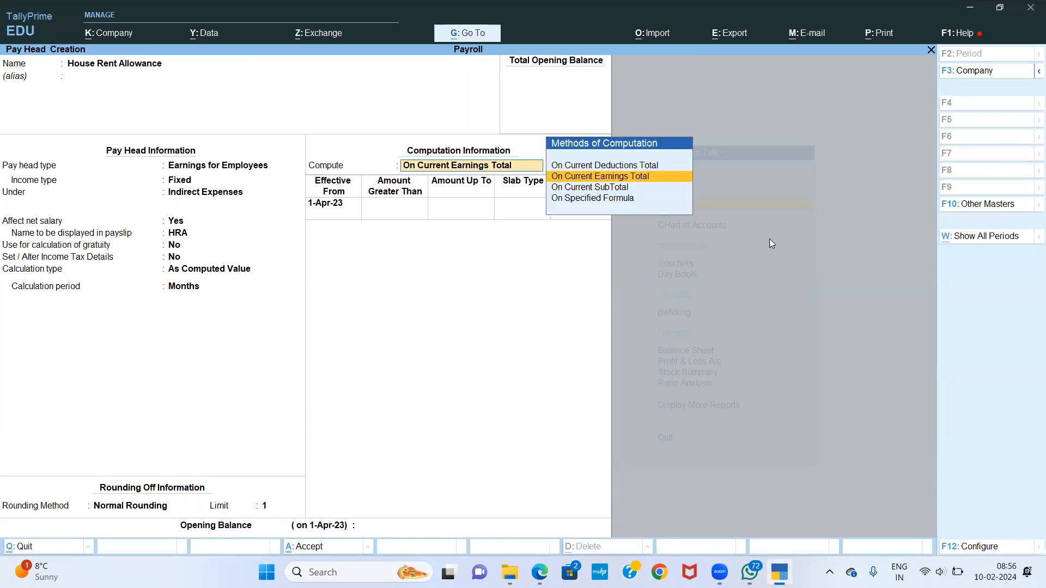
Step: Compute House Rent Allowance on a specified formula based on the BASIC pay head
{"action": "key", "text": "Down"}
{"action": "key", "text": "Down"}
{"action": "key", "text": "Return"}
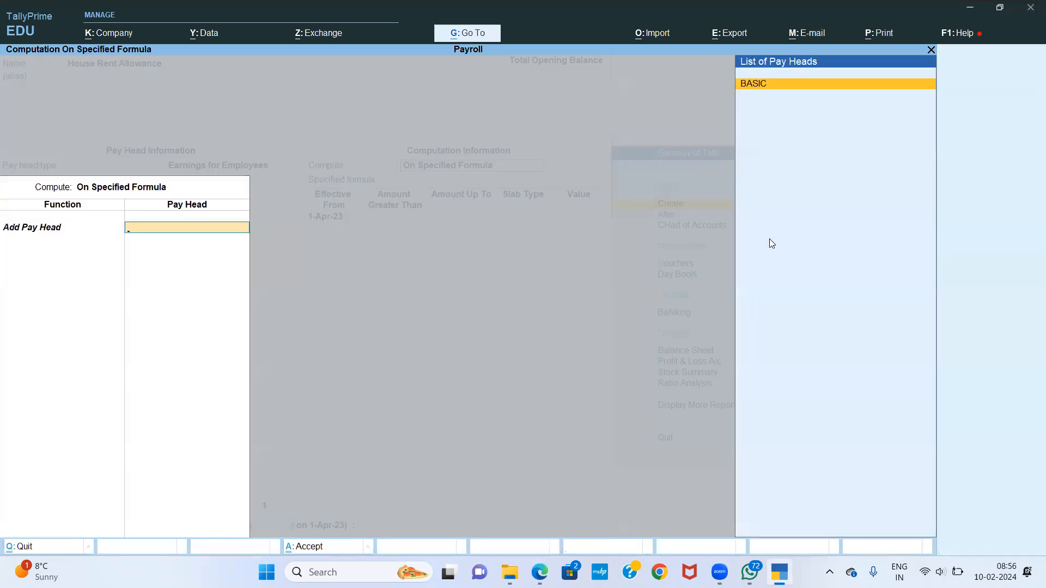
{"action": "key", "text": "Return"}
{"action": "key", "text": "Return"}
Step: Add a Percentage slab of 40 % to House Rent Allowance's computation from 1-Apr-23, and save the pay head
{"action": "key", "text": "Return"}
{"action": "key", "text": "Return"}
{"action": "key", "text": "Return"}
{"action": "type", "text": "40"}
{"action": "key", "text": "Return"}
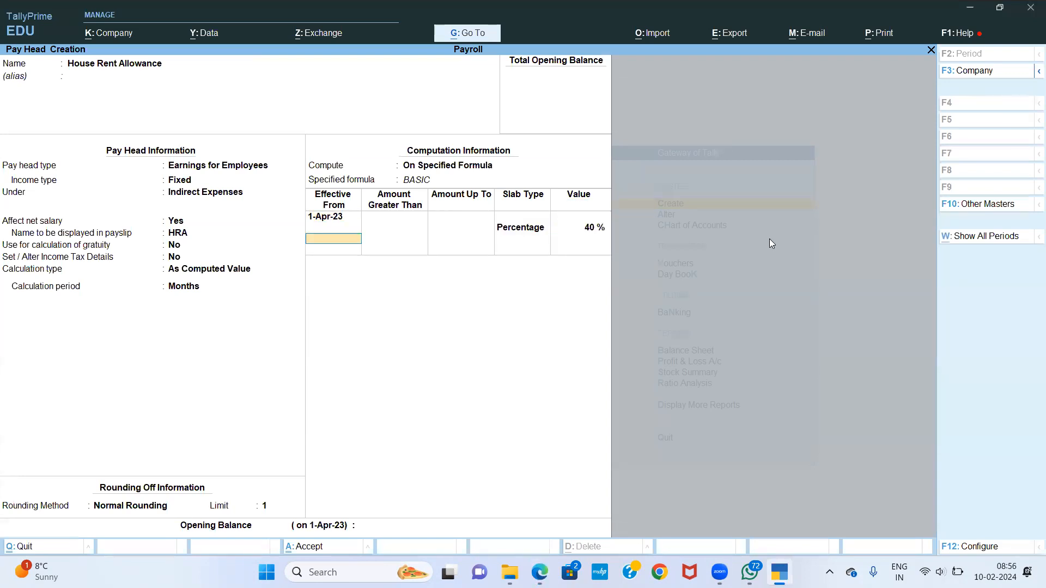
{"action": "key", "text": "Return"}
{"action": "key", "text": "Return"}
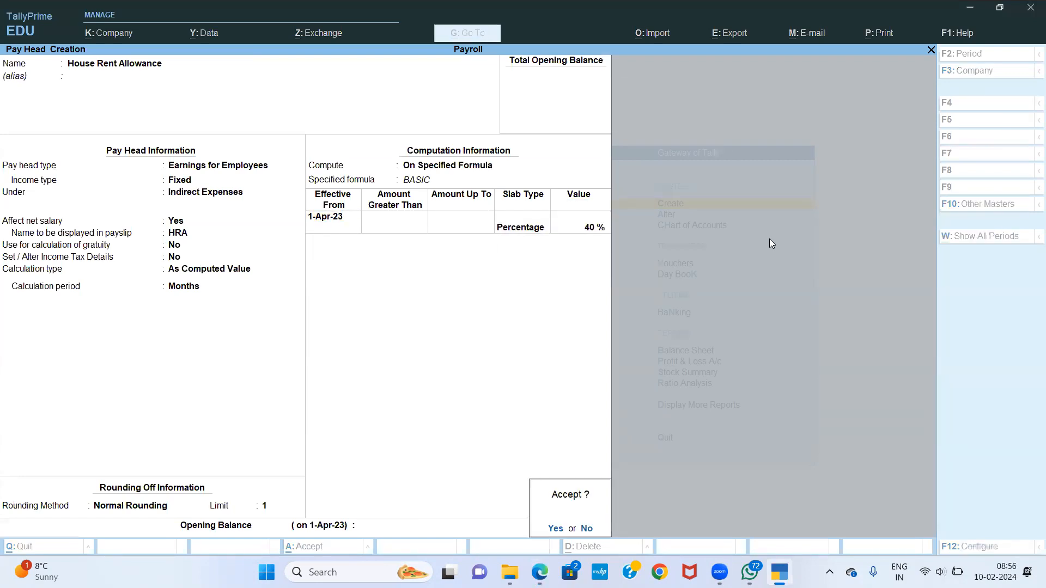
{"action": "key", "text": "Return"}
Step: Copy the name Conveyance Allowance from the PDF table and use it as the new pay head's name
{"action": "key", "text": "alt+Tab"}
{"action": "key", "text": "alt"}
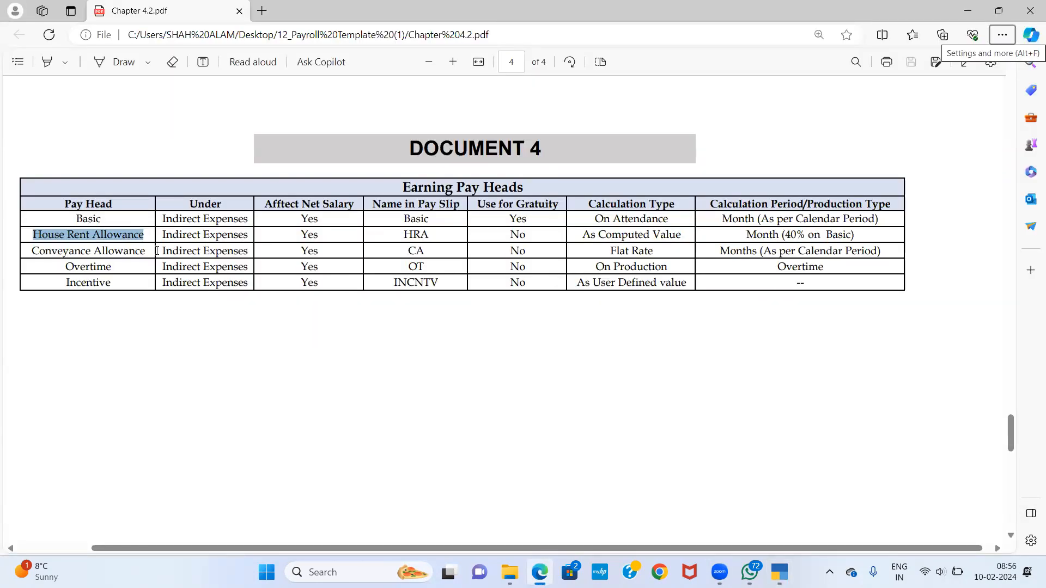
{"action": "mouse_move", "coordinate": [143, 250]}
{"action": "left_mouse_down"}
{"action": "mouse_move", "coordinate": [30, 252]}
{"action": "mouse_move", "coordinate": [130, 234]}
{"action": "mouse_move", "coordinate": [155, 251]}
{"action": "left_mouse_up"}
{"action": "key", "text": "alt+Tab"}
{"action": "key", "text": "ctrl+v"}
{"action": "key", "text": "Return"}
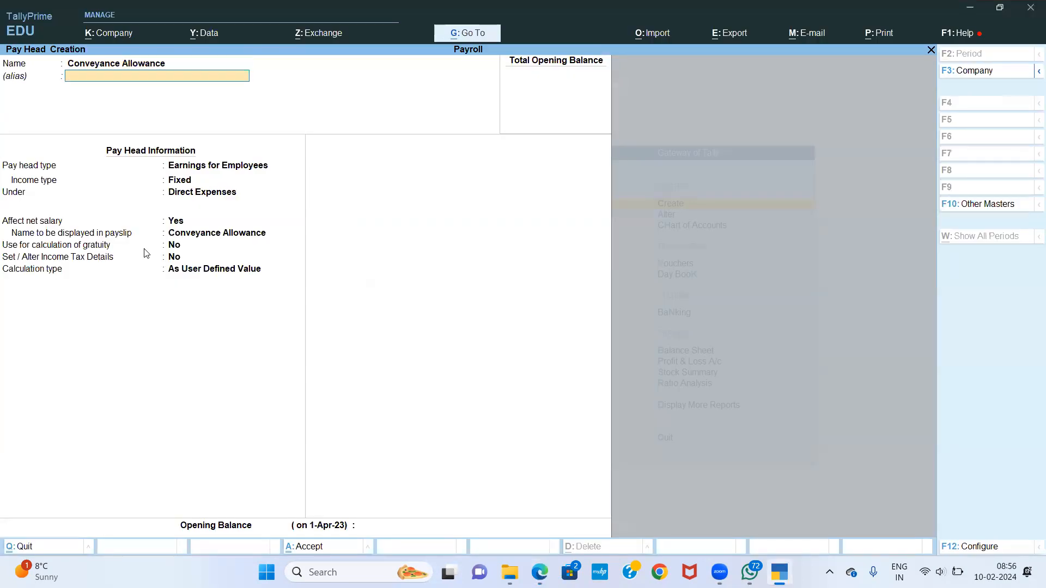
Step: Make Conveyance Allowance a Fixed Earnings for Employees pay head under Indirect Expenses that affects net salary
{"action": "key", "text": "Return"}
{"action": "key", "text": "Return"}
{"action": "key", "text": "Return"}
{"action": "key", "text": "Down"}
{"action": "key", "text": "Down"}
{"action": "key", "text": "Return"}
{"action": "key", "text": "Return"}
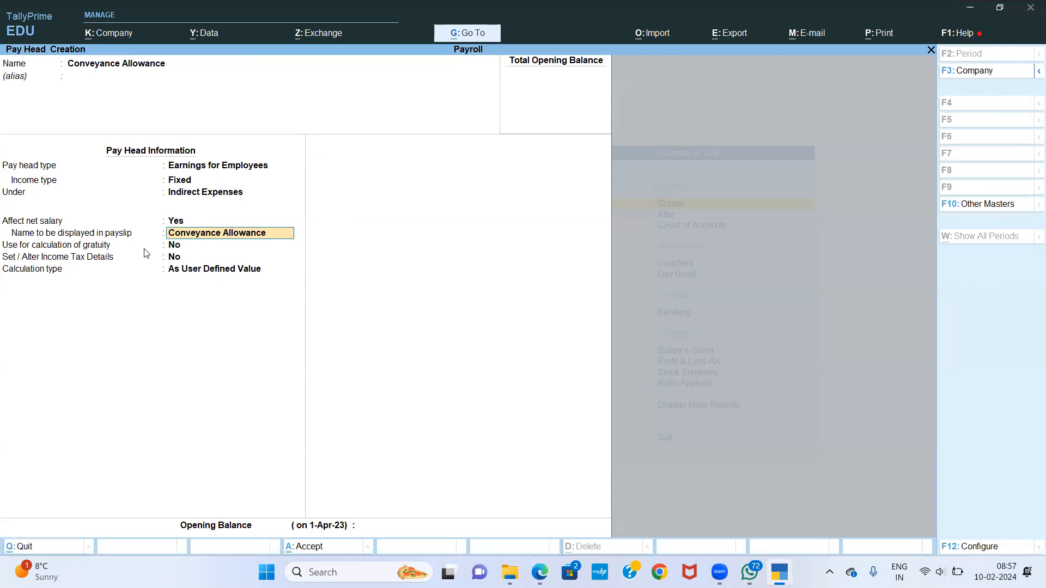
Step: Set Conveyance Allowance's payslip name to CA per the PDF, keeping gratuity and income tax details at No
{"action": "key", "text": "alt+Tab"}
{"action": "key", "text": "alt+Tab"}
{"action": "type", "text": "CA"}
{"action": "key", "text": "Return"}
{"action": "key", "text": "Return"}
{"action": "key", "text": "Return"}
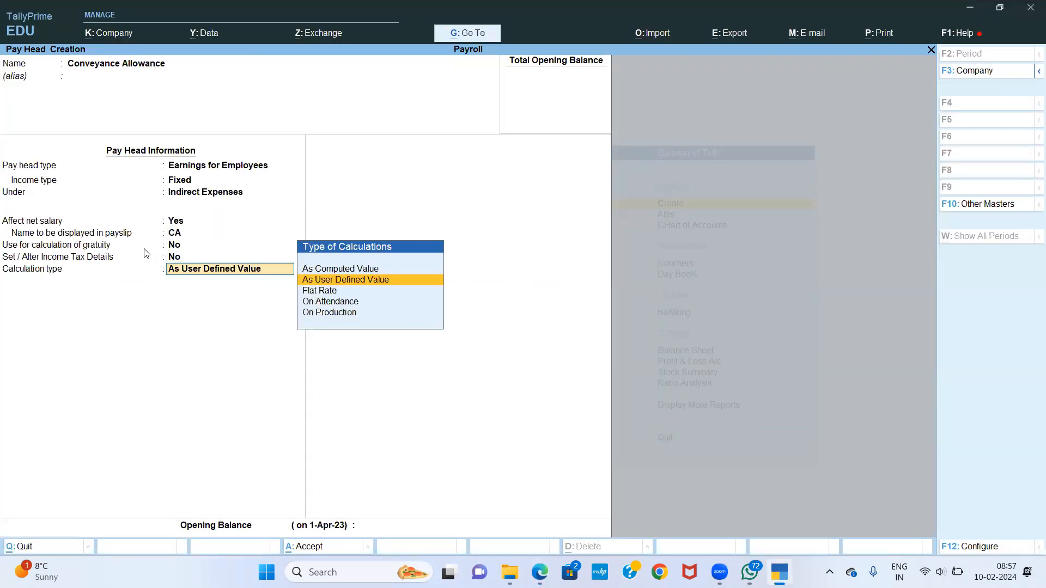
Step: Set Conveyance Allowance's calculation type to Flat Rate with calculation period Months, checking both in the PDF
{"action": "key", "text": "alt+Tab"}
{"action": "key", "text": "alt+Tab"}
{"action": "key", "text": "Down"}
{"action": "key", "text": "Return"}
{"action": "key", "text": "Down"}
{"action": "key", "text": "alt+Tab"}
{"action": "key", "text": "alt+Tab"}
{"action": "key", "text": "Down"}
{"action": "key", "text": "Return"}
Step: Choose Conveyance Allowance's rounding method and save the pay head
{"action": "key", "text": "Down"}
{"action": "key", "text": "Down"}
{"action": "key", "text": "Return"}
{"action": "key", "text": "Return"}
{"action": "key", "text": "Return"}
{"action": "key", "text": "Return"}
Step: Look up the Overtime entry in the PDF table and name the new pay head OVERTIME without an alias
{"action": "key", "text": "alt+Tab"}
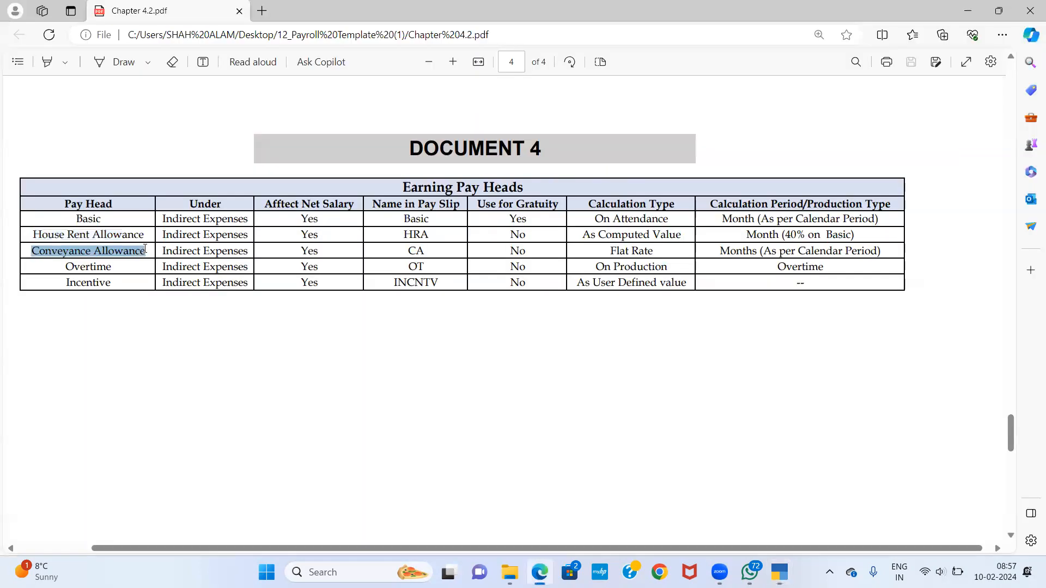
{"action": "left_click_drag", "start_coordinate": [113, 266], "coordinate": [17, 266]}
{"action": "key", "text": "alt+Tab"}
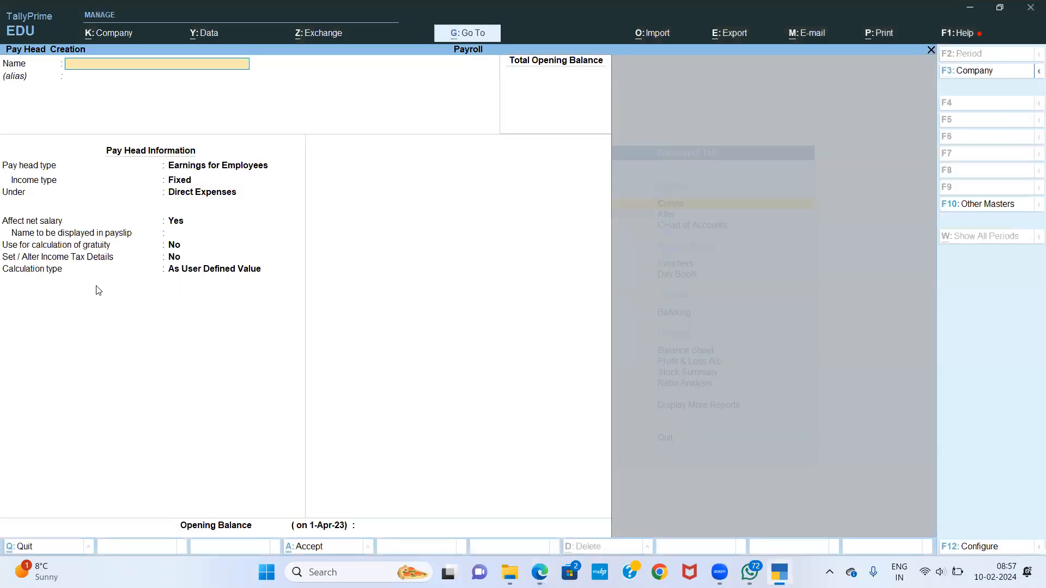
{"action": "type", "text": "OVERTIME"}
{"action": "key", "text": "Return"}
{"action": "key", "text": "Return"}
Step: Make OVERTIME a Fixed Earnings for Employees pay head under Indirect Expenses that affects net salary
{"action": "key", "text": "Return"}
{"action": "key", "text": "Return"}
{"action": "key", "text": "Down"}
{"action": "key", "text": "Down"}
{"action": "key", "text": "Down"}
{"action": "key", "text": "Return"}
{"action": "key", "text": "Return"}
Step: Set OVERTIME's payslip name to OT per the PDF, keeping gratuity and income tax details at No
{"action": "key", "text": "alt+Tab"}
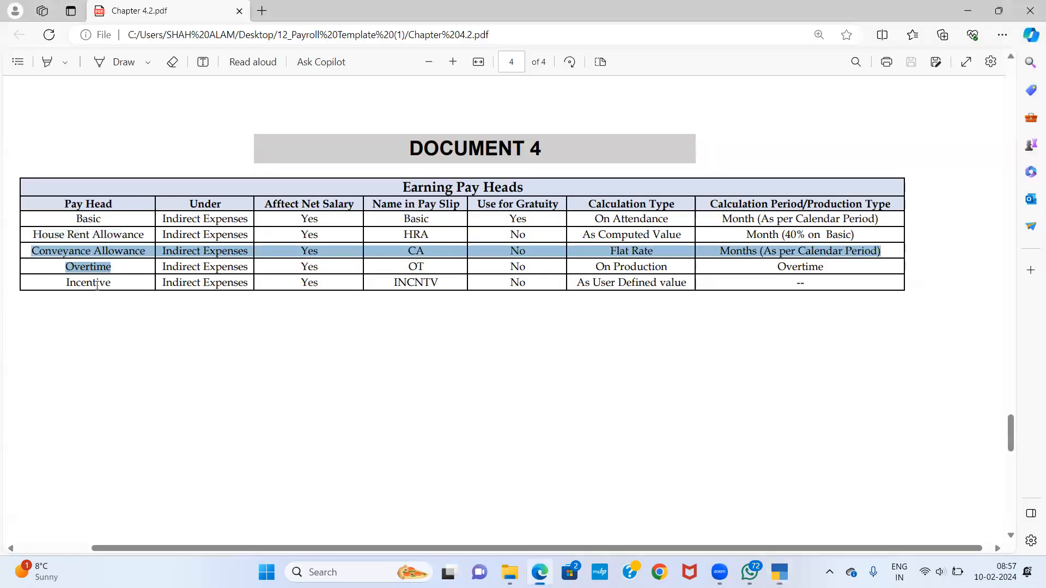
{"action": "key", "text": "alt+Tab"}
{"action": "type", "text": "OT"}
{"action": "key", "text": "Return"}
{"action": "key", "text": "Return"}
{"action": "key", "text": "Return"}
Step: Set OVERTIME's calculation type to On Production and check its production type in the PDF table
{"action": "key", "text": "Return"}
{"action": "key", "text": "BackSpace"}
{"action": "key", "text": "Down"}
{"action": "key", "text": "Down"}
{"action": "key", "text": "Down"}
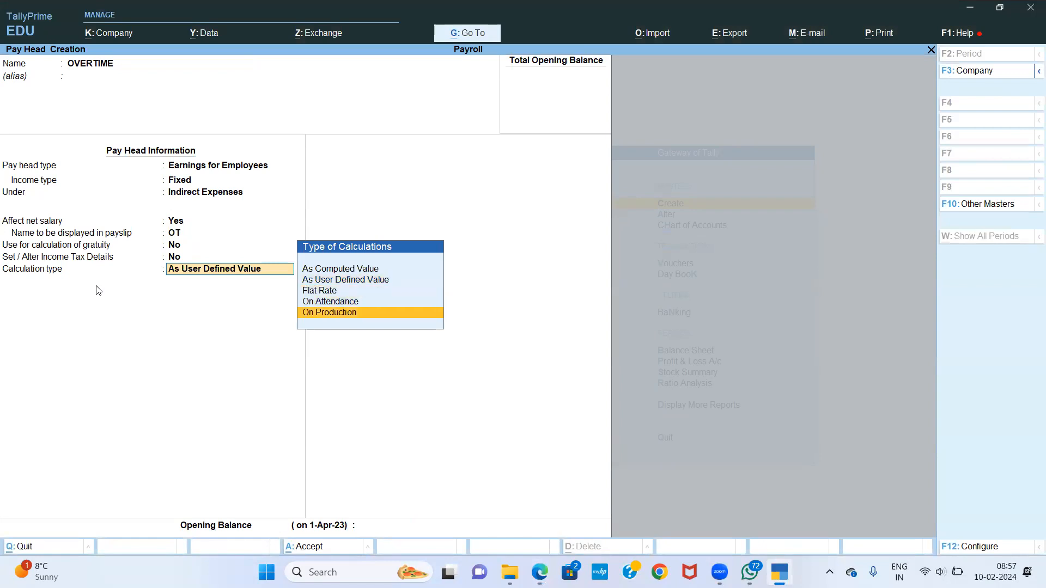
{"action": "key", "text": "Return"}
{"action": "key", "text": "alt+Tab"}
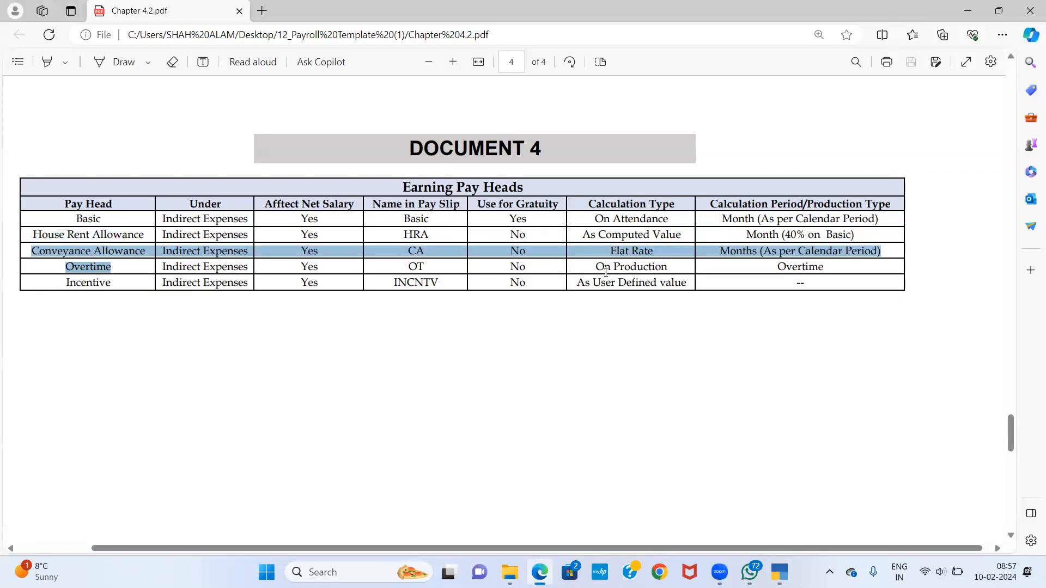
Step: Set OVERTIME's production type to OVERTIME per the PDF table, choose Normal Rounding, and save the pay head
{"action": "left_click", "coordinate": [627, 271]}
{"action": "double_click", "coordinate": [629, 269]}
{"action": "key", "text": "alt+Tab"}
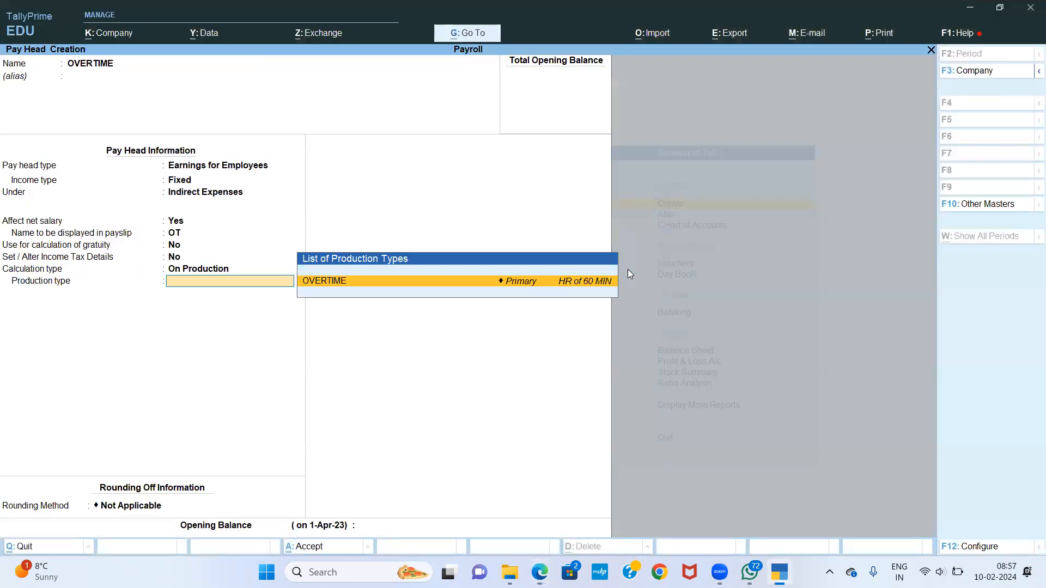
{"action": "key", "text": "Return"}
{"action": "key", "text": "Down"}
{"action": "key", "text": "Down"}
{"action": "key", "text": "Return"}
{"action": "key", "text": "Return"}
{"action": "key", "text": "Return"}
{"action": "key", "text": "Return"}
Step: Name the next pay head INCENTIVE without an alias and place it under Indirect Expenses as a Fixed Earnings for Employees head
{"action": "key", "text": "alt+Tab"}
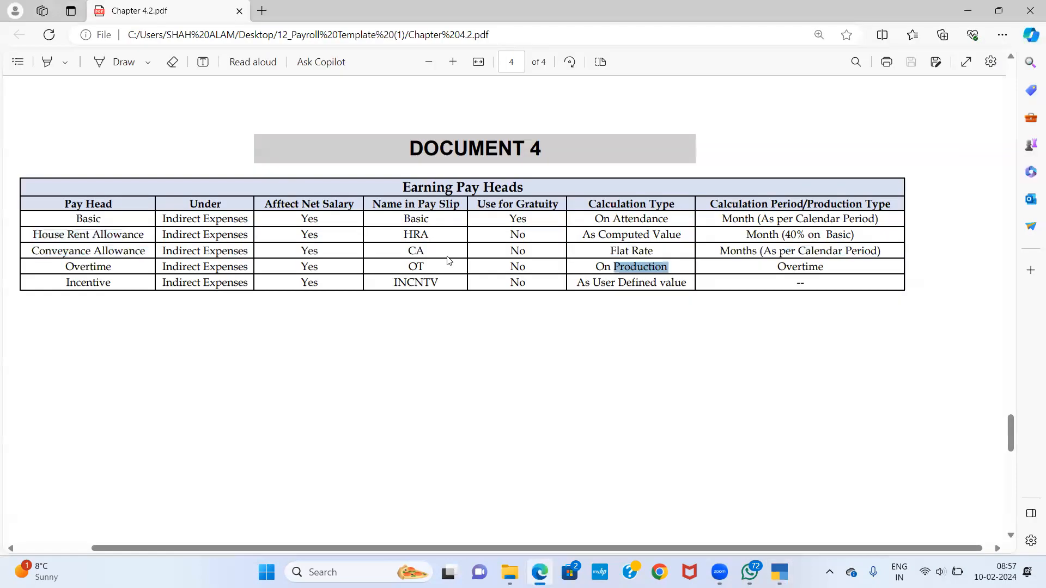
{"action": "key", "text": "alt+Tab"}
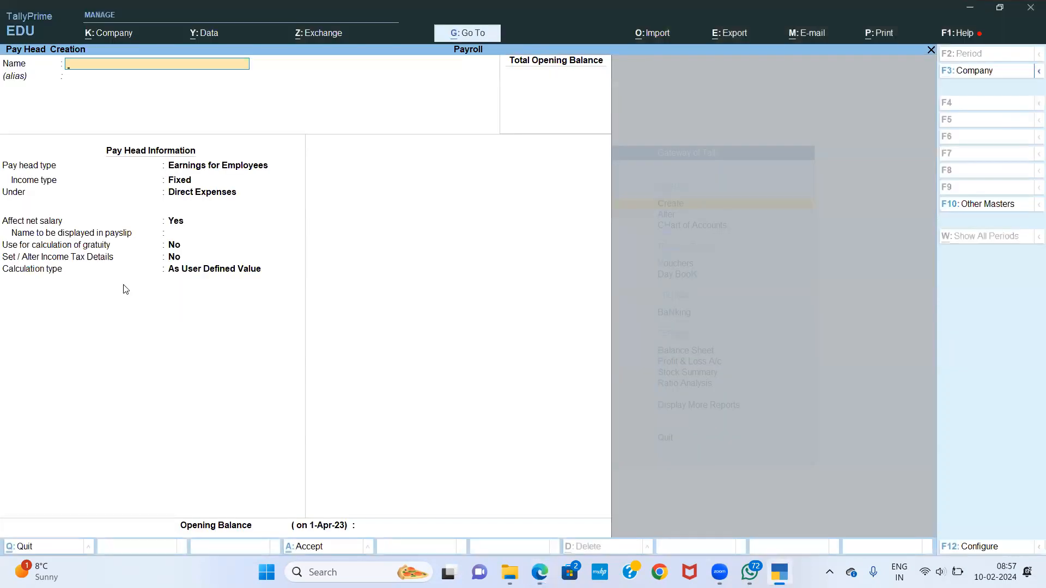
{"action": "type", "text": "INCENTIVE"}
{"action": "key", "text": "Return"}
{"action": "key", "text": "Return"}
{"action": "key", "text": "Down"}
{"action": "key", "text": "Down"}
{"action": "key", "text": "Down"}
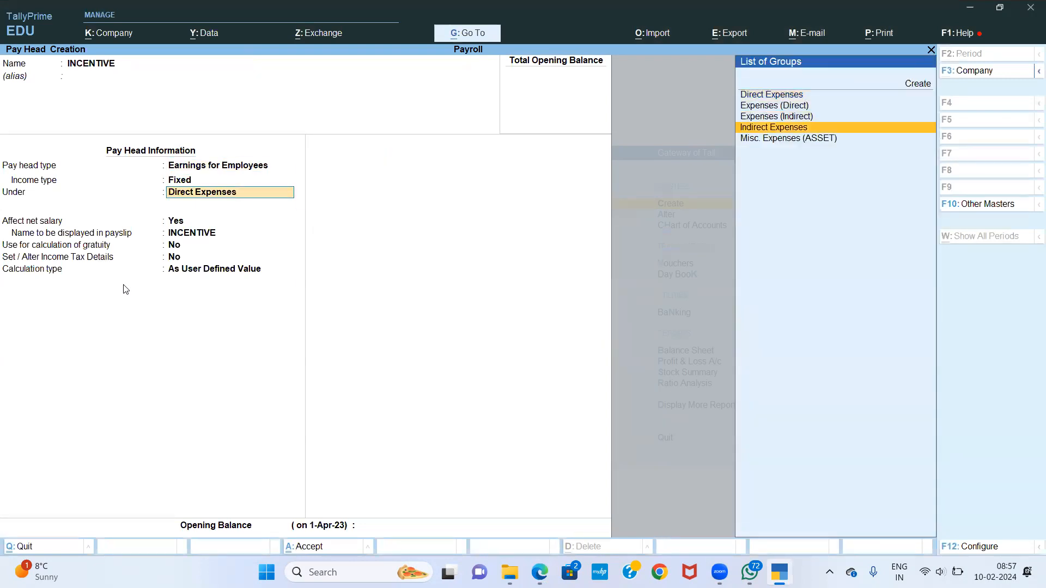
{"action": "key", "text": "Return"}
Step: Copy INCNTV from the PDF table's Incentive row and use it as INCENTIVE's payslip name
{"action": "key", "text": "alt+Tab"}
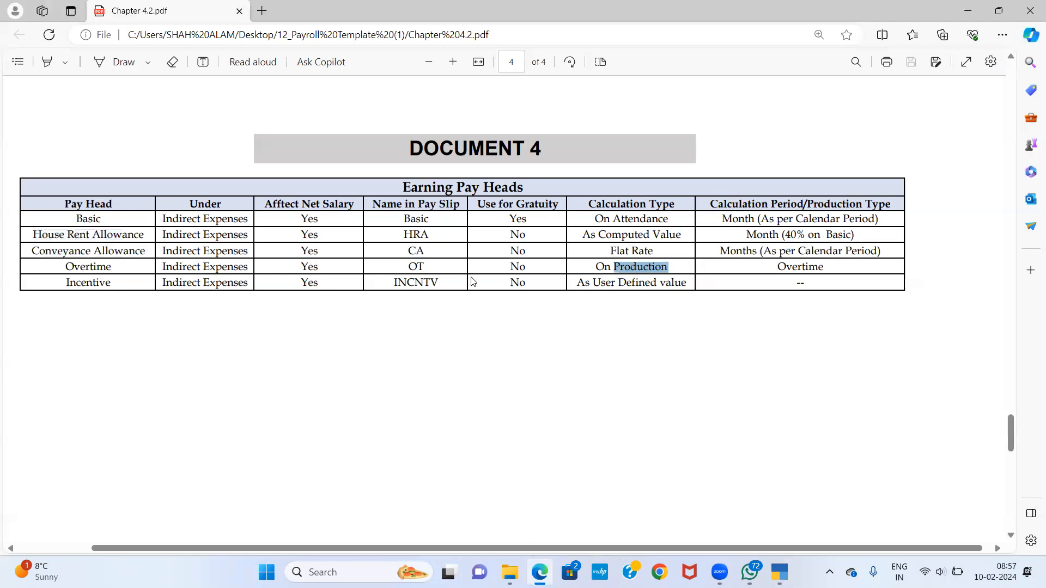
{"action": "mouse_move", "coordinate": [446, 284]}
{"action": "left_mouse_down"}
{"action": "mouse_move", "coordinate": [406, 270]}
{"action": "mouse_move", "coordinate": [397, 287]}
{"action": "mouse_move", "coordinate": [441, 288]}
{"action": "left_mouse_up"}
{"action": "left_click", "coordinate": [397, 288]}
{"action": "key", "text": "ctrl+c"}
{"action": "key", "text": "alt+Tab"}
{"action": "key", "text": "ctrl+alt+v"}
{"action": "key", "text": "Return"}
Step: Keep INCENTIVE's gratuity and income tax details at No, set the calculation type to As User Defined Value per the PDF, and save
{"action": "key", "text": "Return"}
{"action": "key", "text": "Return"}
{"action": "key", "text": "Down"}
{"action": "key", "text": "Down"}
{"action": "key", "text": "Up"}
{"action": "key", "text": "Up"}
{"action": "key", "text": "Return"}
{"action": "key", "text": "alt+Tab"}
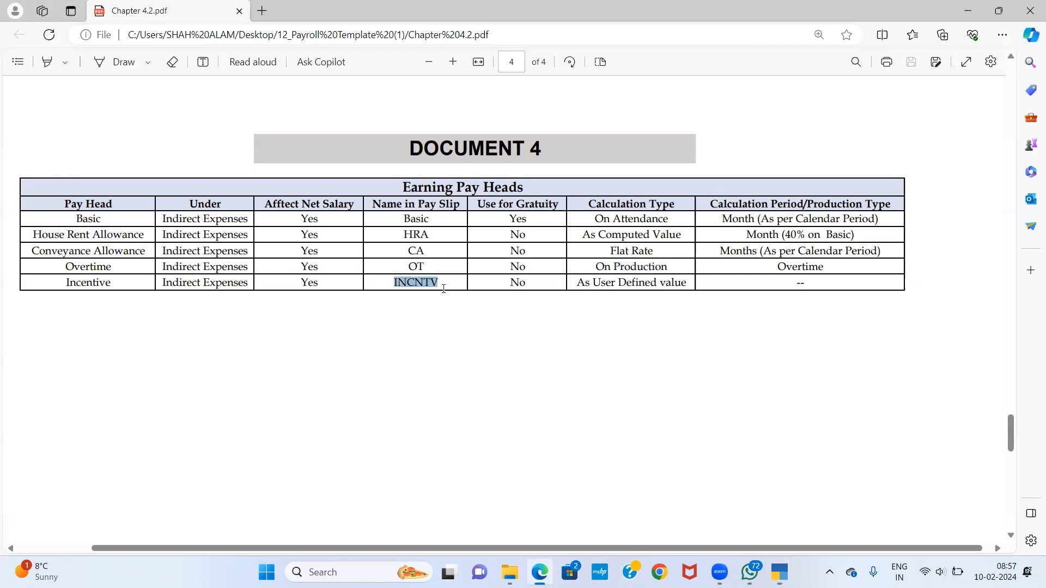
{"action": "double_click", "coordinate": [650, 283]}
{"action": "key", "text": "ctrl+c"}
{"action": "key", "text": "alt+Tab"}
{"action": "key", "text": "Return"}
{"action": "key", "text": "Return"}
Step: Check the rest of the Chapter 4.2 PDF after the Earning Pay Heads table, and close it
{"action": "key", "text": "alt+Tab"}
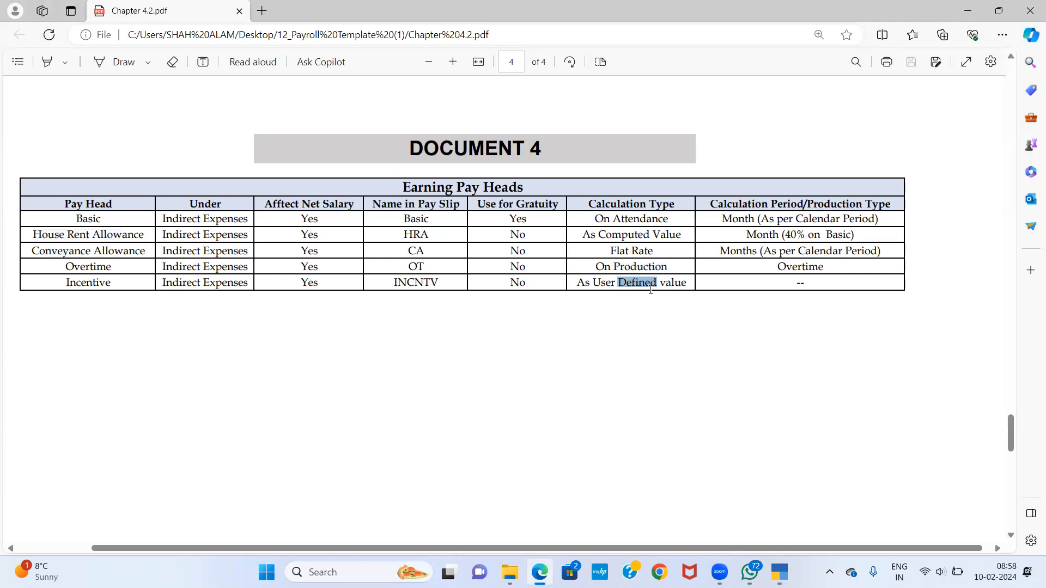
{"action": "left_click", "coordinate": [658, 313]}
{"action": "scroll", "coordinate": [658, 314], "scroll_direction": "down", "scroll_amount": 2}
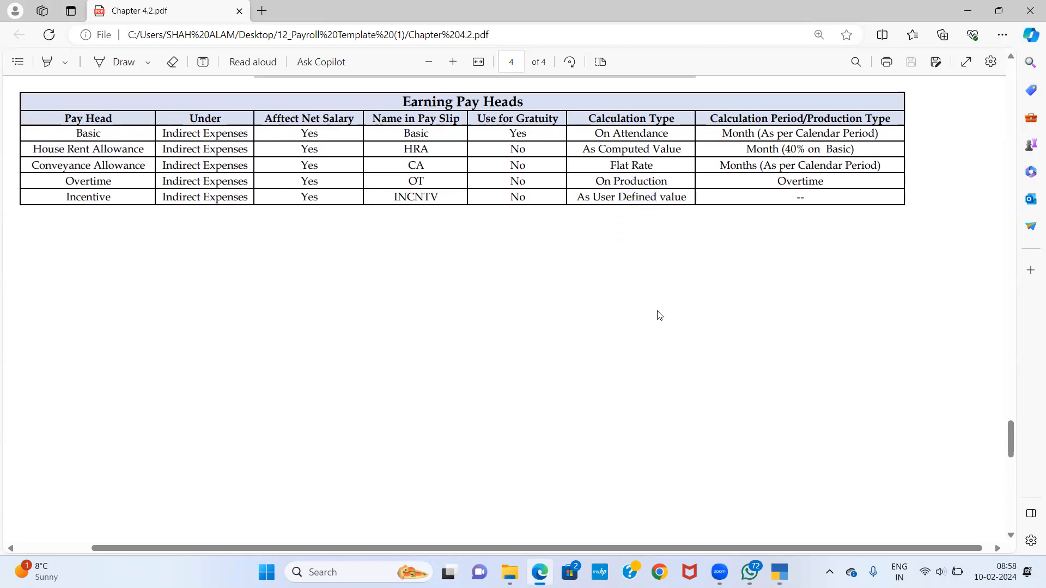
{"action": "scroll", "coordinate": [659, 315], "scroll_direction": "down", "scroll_amount": 5}
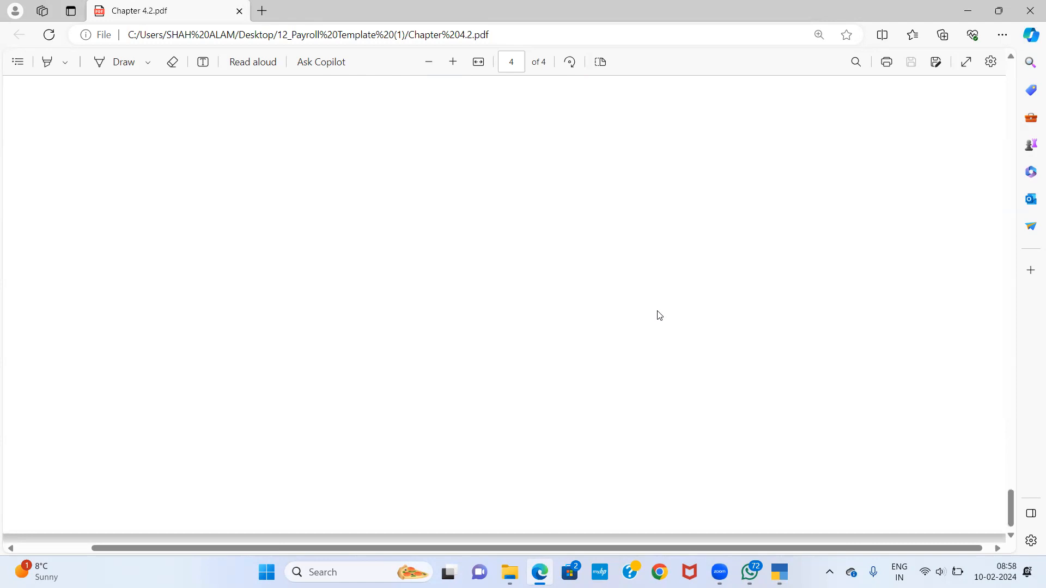
{"action": "scroll", "coordinate": [659, 314], "scroll_direction": "left", "scroll_amount": 2}
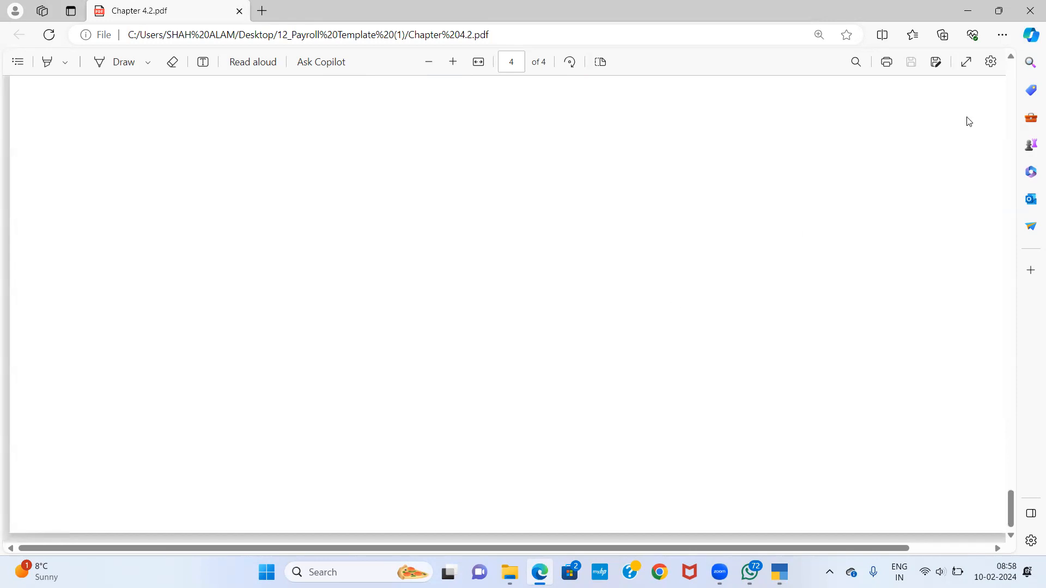
{"action": "left_click", "coordinate": [1013, 22]}
Step: Open the Chapter 4.3 PDF from the 12_Payroll Template (1) folder and enlarge its Employees Deduction Pay Head table to a readable size
{"action": "key", "text": "alt+Tab"}
{"action": "key", "text": "Tab"}
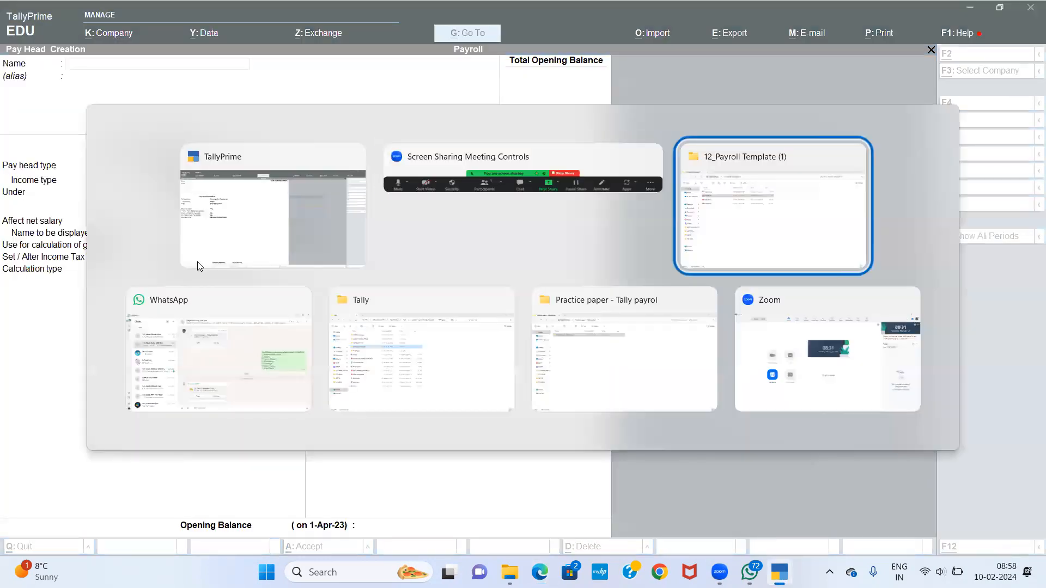
{"action": "left_click", "coordinate": [155, 171]}
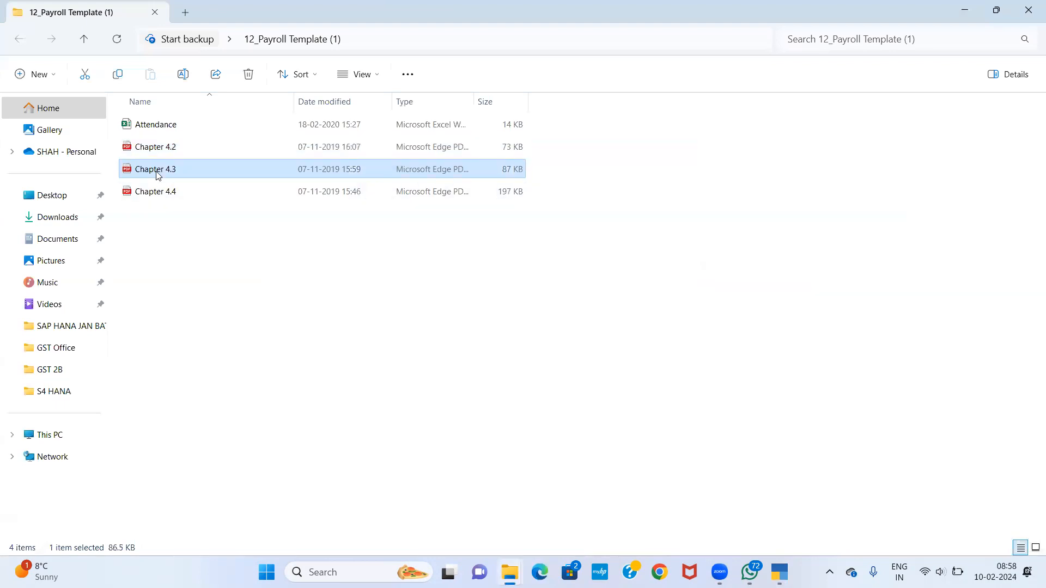
{"action": "double_click", "coordinate": [157, 174]}
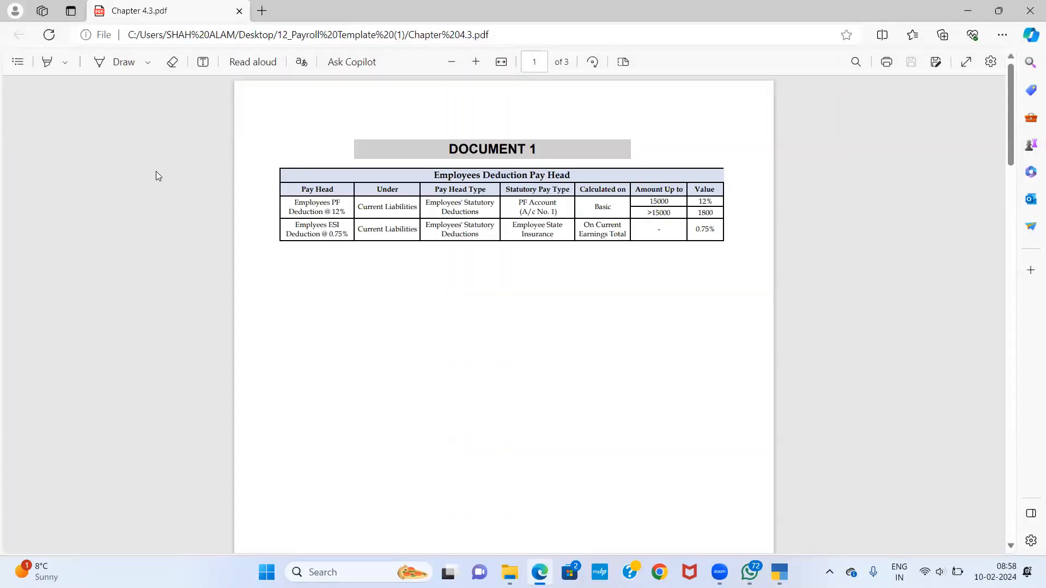
{"action": "left_click", "coordinate": [475, 61]}
{"action": "left_click", "coordinate": [476, 62]}
{"action": "left_click", "coordinate": [475, 62]}
{"action": "left_click", "coordinate": [476, 62]}
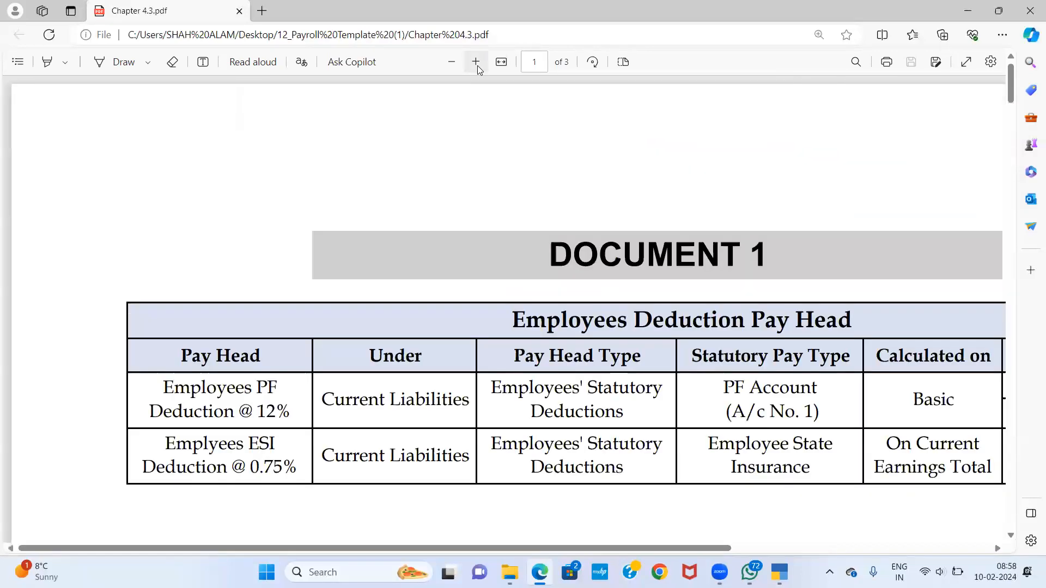
{"action": "left_click", "coordinate": [453, 63]}
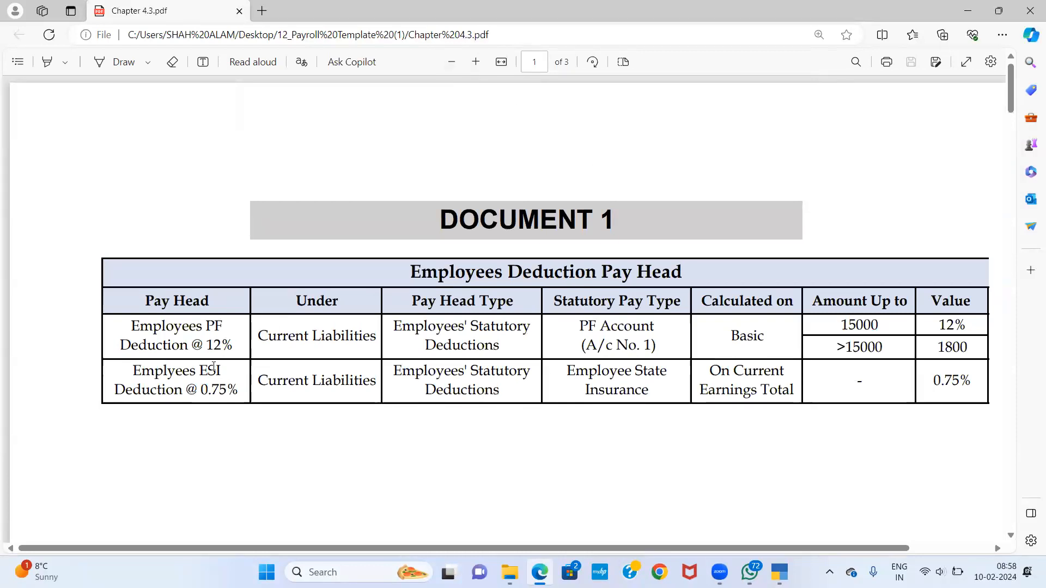
Step: Return to TallyPrime and name the new pay head 12% PF EMPLOYEE DEDUCTION without an alias
{"action": "key", "text": "alt+Tab"}
{"action": "key", "text": "alt+Tab"}
{"action": "key", "text": "alt+Tab"}
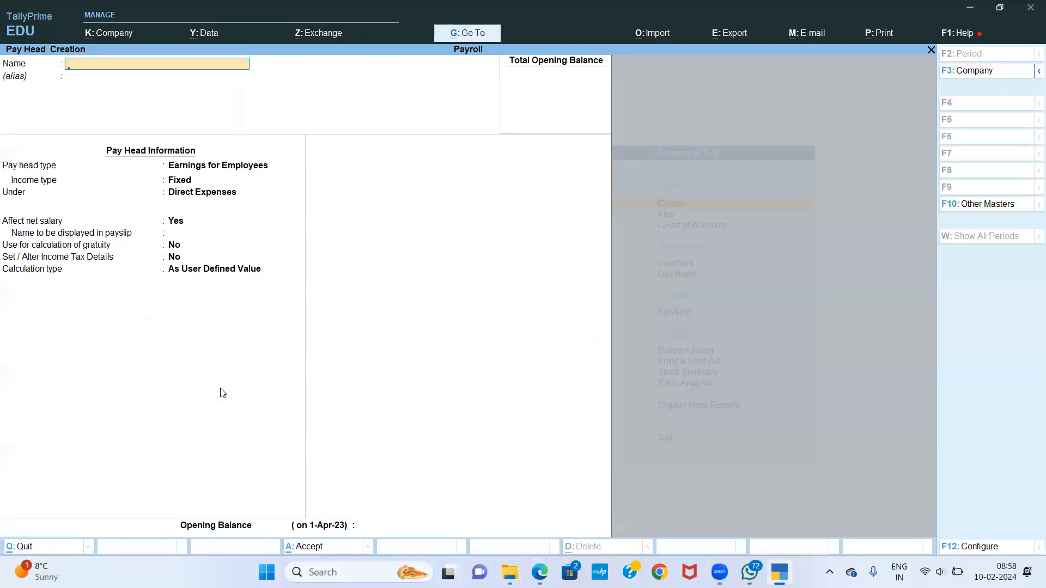
{"action": "type", "text": "12%"}
{"action": "type", "text": " EMP"}
{"action": "key", "text": "BackSpace"}
{"action": "key", "text": "BackSpace"}
{"action": "key", "text": "BackSpace"}
{"action": "key", "text": "BackSpace"}
{"action": "key", "text": "BackSpace"}
{"action": "type", "text": "EMPLOYEE"}
{"action": "key", "text": "BackSpace"}
{"action": "key", "text": "BackSpace"}
{"action": "key", "text": "BackSpace"}
{"action": "key", "text": "BackSpace"}
{"action": "key", "text": "BackSpace"}
{"action": "key", "text": "BackSpace"}
{"action": "key", "text": "BackSpace"}
{"action": "key", "text": "BackSpace"}
{"action": "key", "text": "BackSpace"}
{"action": "type", "text": "9"}
{"action": "key", "text": "BackSpace"}
{"action": "type", "text": "PF EMPLOYEE DEDUCTION"}
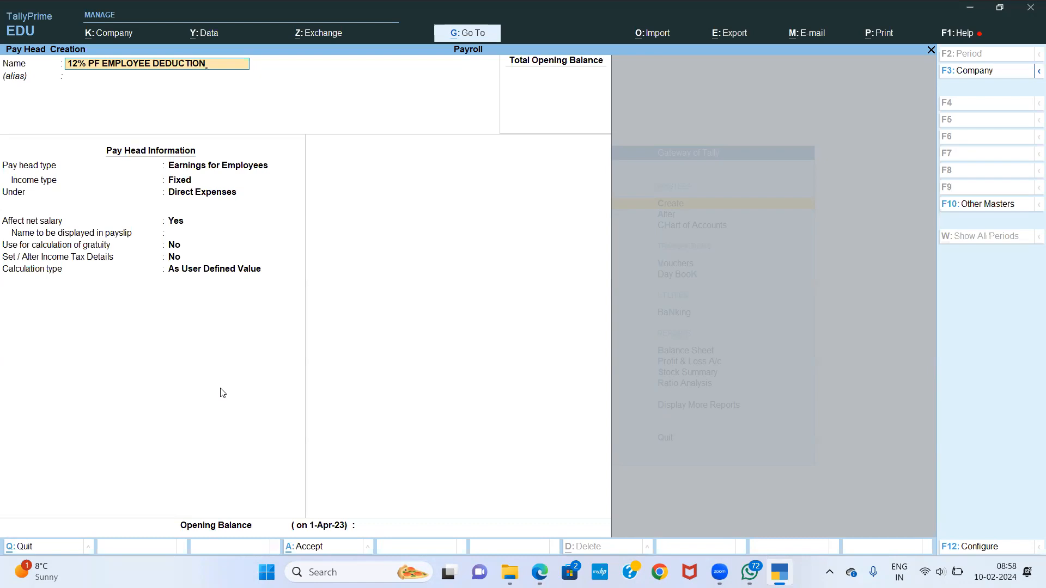
{"action": "key", "text": "Return"}
{"action": "key", "text": "Return"}
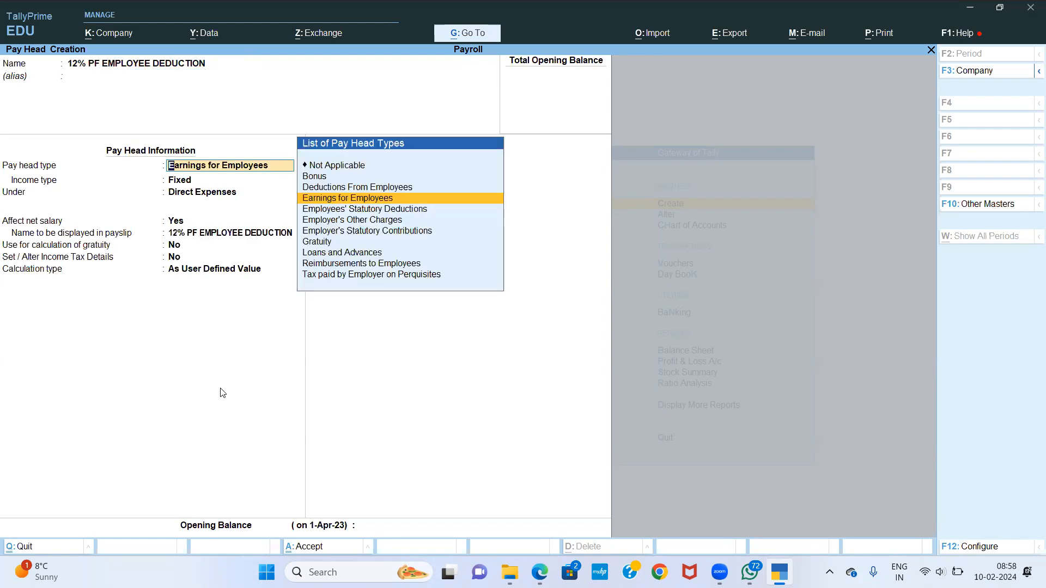
Step: Set the PF deduction's pay head type to Employees' Statutory Deductions
{"action": "key", "text": "Down"}
{"action": "key", "text": "Down"}
{"action": "key", "text": "Down"}
{"action": "key", "text": "Up"}
{"action": "key", "text": "Up"}
{"action": "key", "text": "Return"}
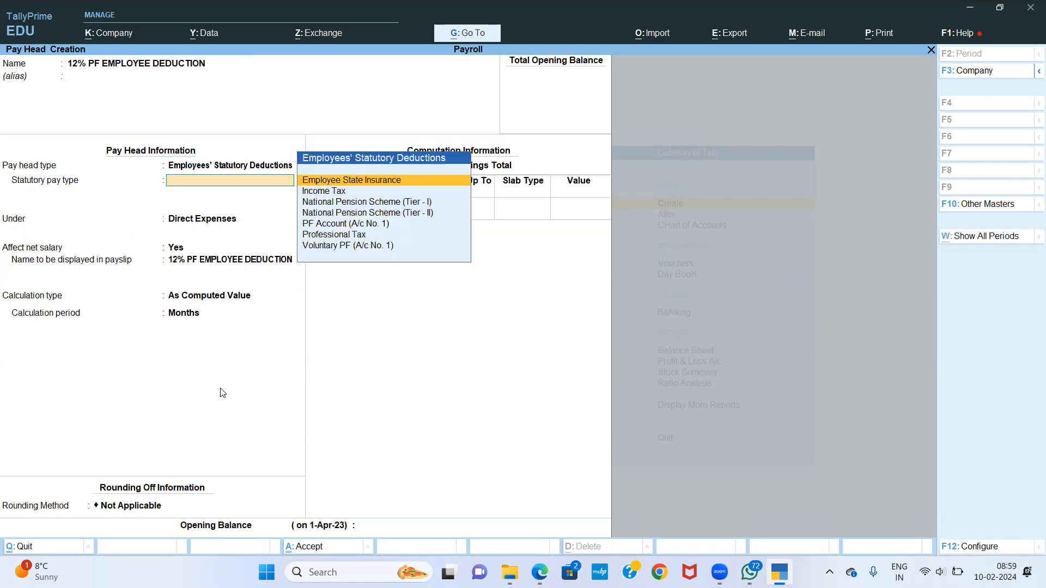
Step: Set the PF deduction's statutory pay type to PF Account (A/c No. 1) and place it under Current Liabilities
{"action": "key", "text": "Down"}
{"action": "key", "text": "Down"}
{"action": "key", "text": "Down"}
{"action": "key", "text": "Down"}
{"action": "key", "text": "Return"}
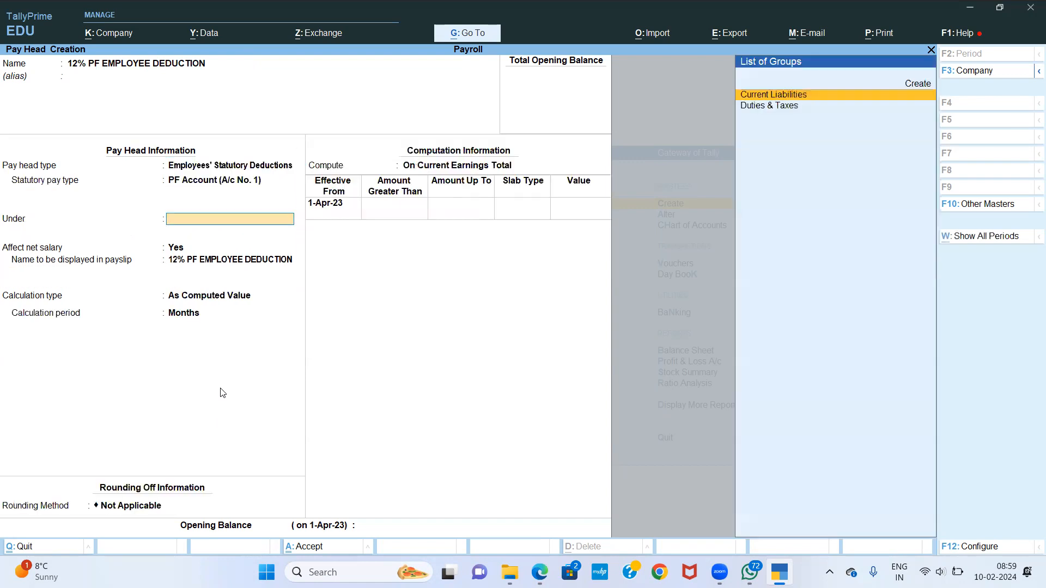
{"action": "key", "text": "Return"}
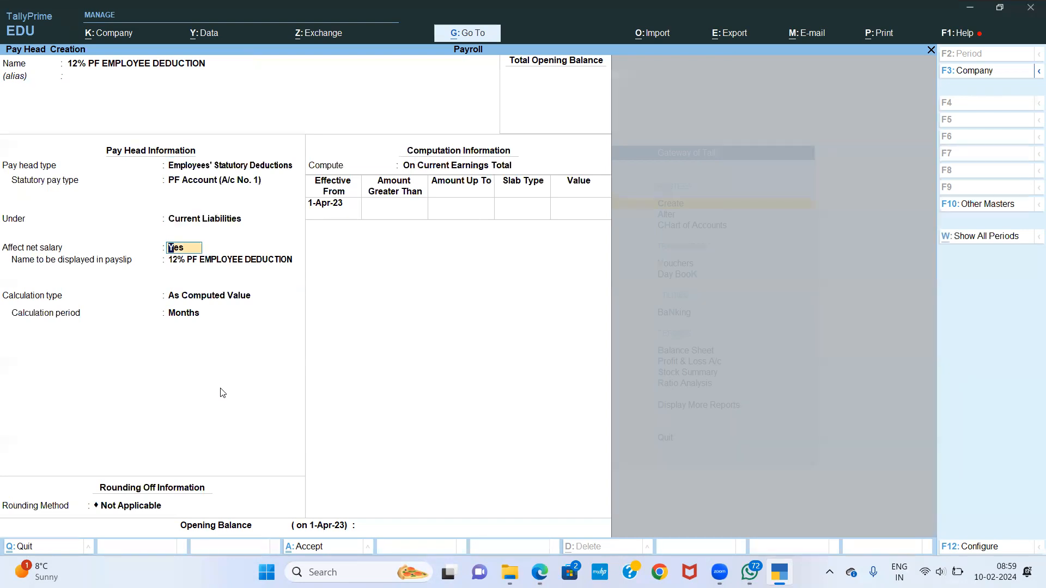
Step: Keep the PF deduction affecting net salary and set its payslip name to PROVIDENT FUND
{"action": "key", "text": "Return"}
{"action": "type", "text": "PR"}
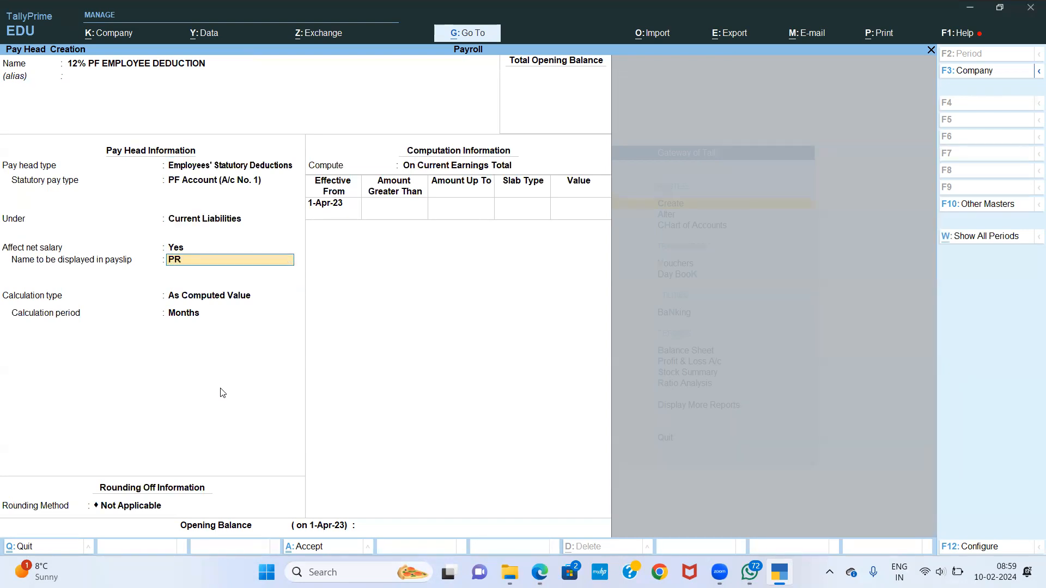
{"action": "type", "text": "OVIDENT"}
{"action": "type", "text": " FUNF"}
{"action": "key", "text": "BackSpace"}
{"action": "type", "text": "D"}
{"action": "key", "text": "Return"}
Step: Set the PF deduction's rounding method to Normal Rounding with a limit of 1
{"action": "key", "text": "Down"}
{"action": "key", "text": "Down"}
{"action": "key", "text": "Return"}
{"action": "type", "text": "1"}
{"action": "key", "text": "Return"}
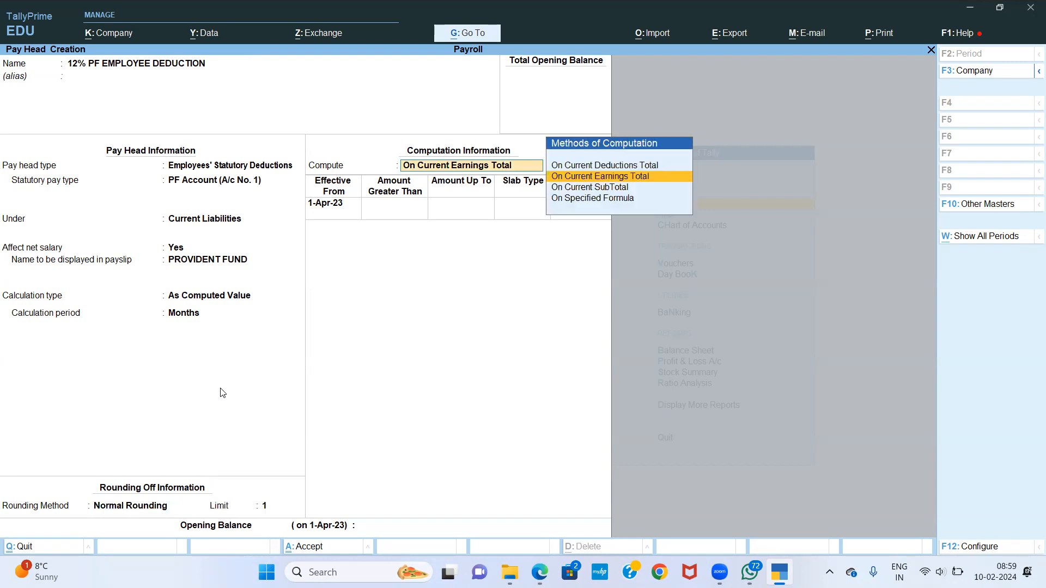
Step: Compute the PF deduction On Specified Formula, adding the BASIC pay head
{"action": "key", "text": "Down"}
{"action": "key", "text": "Down"}
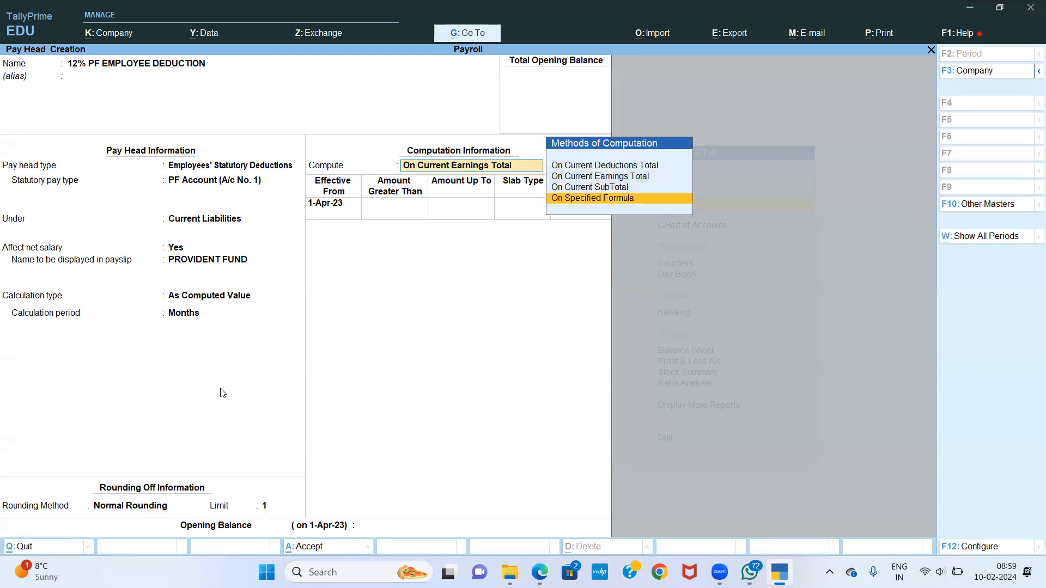
{"action": "key", "text": "Return"}
{"action": "key", "text": "Return"}
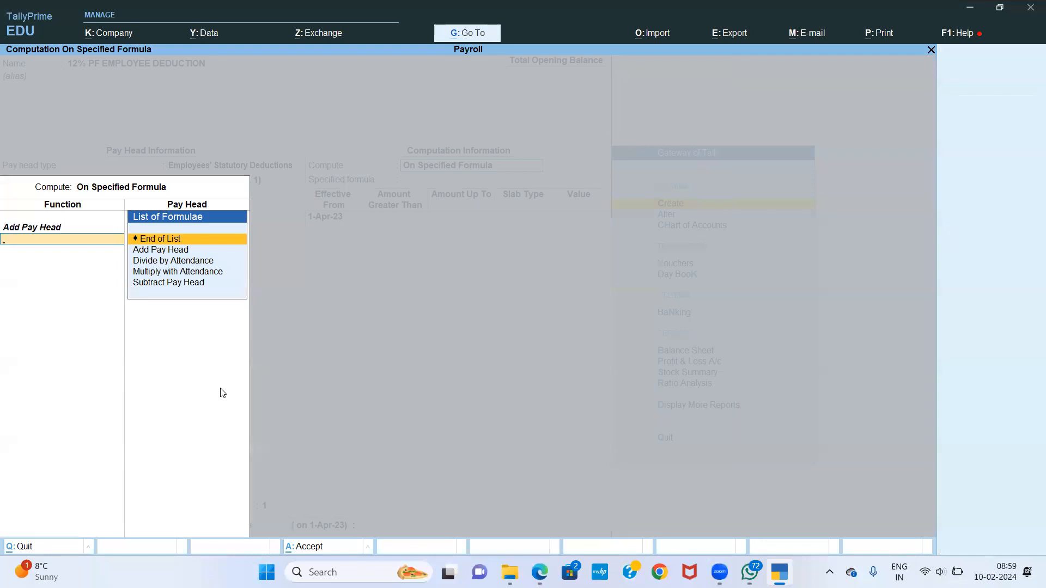
{"action": "key", "text": "Return"}
{"action": "key", "text": "Return"}
Step: Add a Percentage slab of 12% for amounts up to 15,000 to the PF deduction
{"action": "type", "text": "15,000.0"}
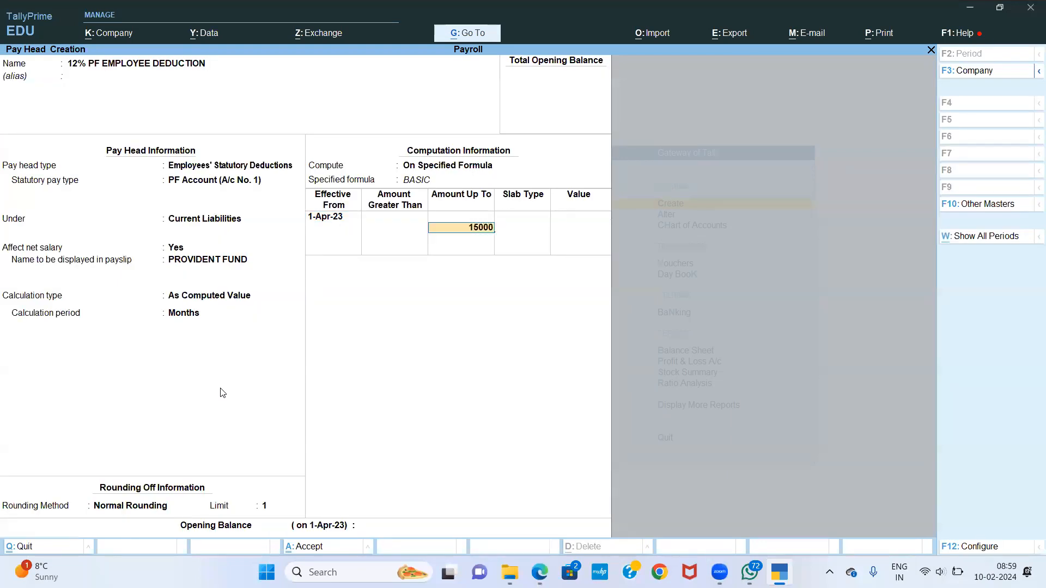
{"action": "key", "text": "BackSpace"}
{"action": "key", "text": "Return"}
{"action": "key", "text": "Return"}
{"action": "type", "text": "12"}
{"action": "key", "text": "Return"}
Step: Add a Value slab of 1800 for amounts greater than 15,000 and save the PF deduction pay head
{"action": "key", "text": "Return"}
{"action": "key", "text": "Down"}
{"action": "key", "text": "Return"}
{"action": "type", "text": "1,800"}
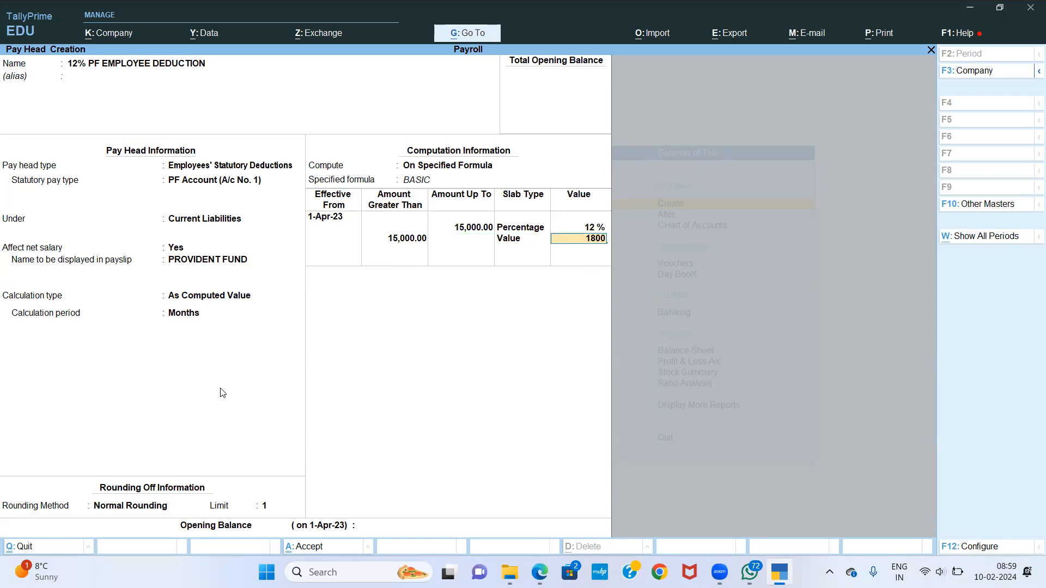
{"action": "key", "text": "Return"}
{"action": "key", "text": "Return"}
{"action": "key", "text": "Return"}
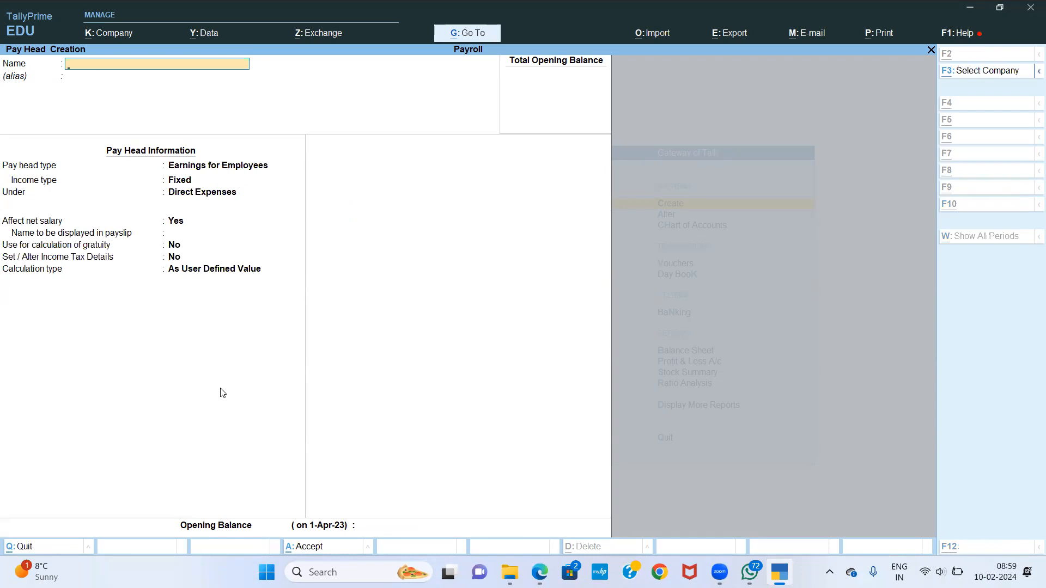
Step: Check the PDF's deduction table and name the next pay head 8.33% EPS EMPLOYER CONTRIBUTION without an alias
{"action": "key", "text": "alt+Tab"}
{"action": "key", "text": "Tab"}
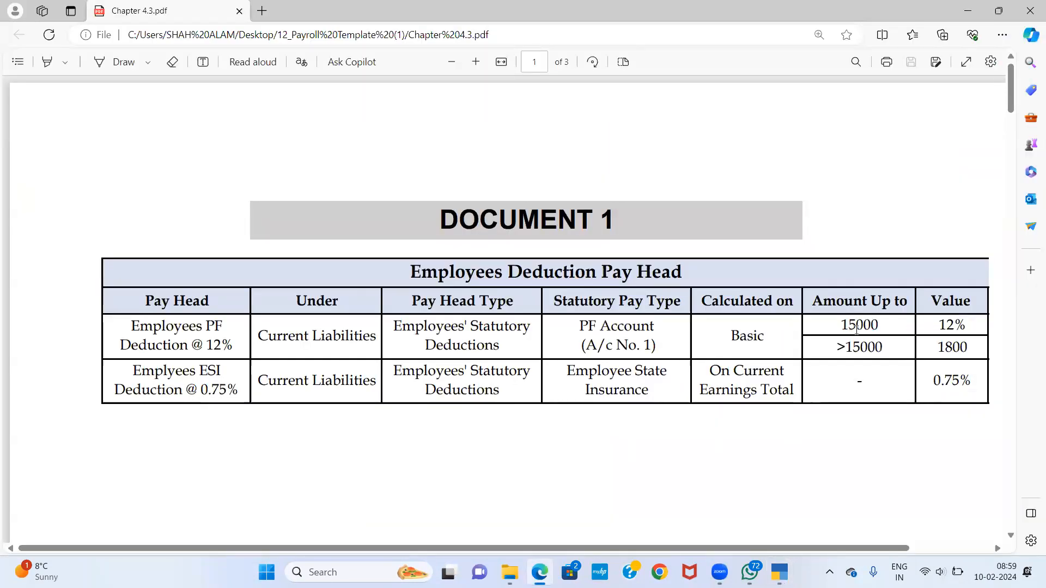
{"action": "key", "text": "alt+Tab"}
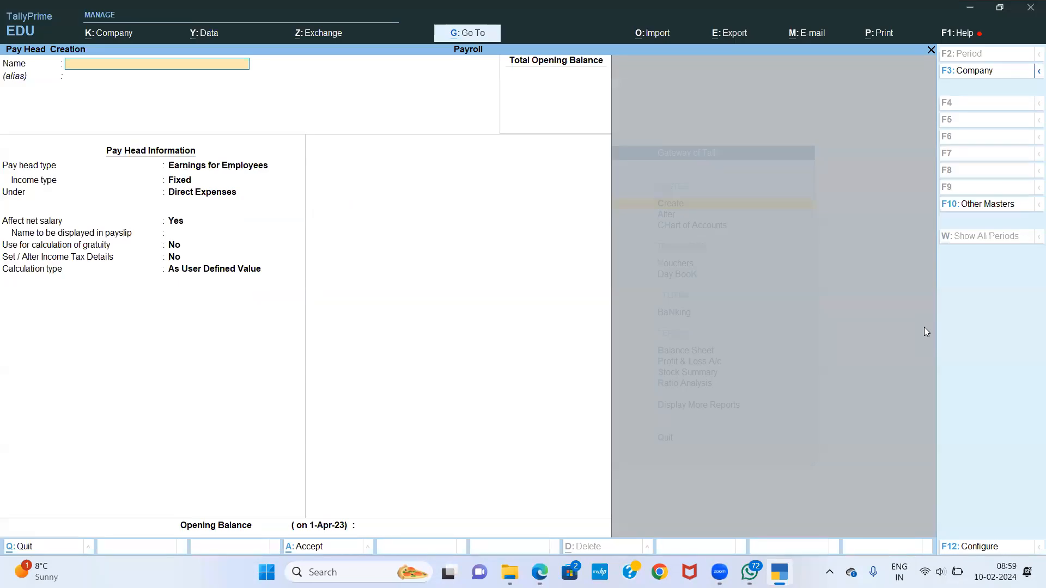
{"action": "type", "text": "8.33% EPS EMPLOYER"}
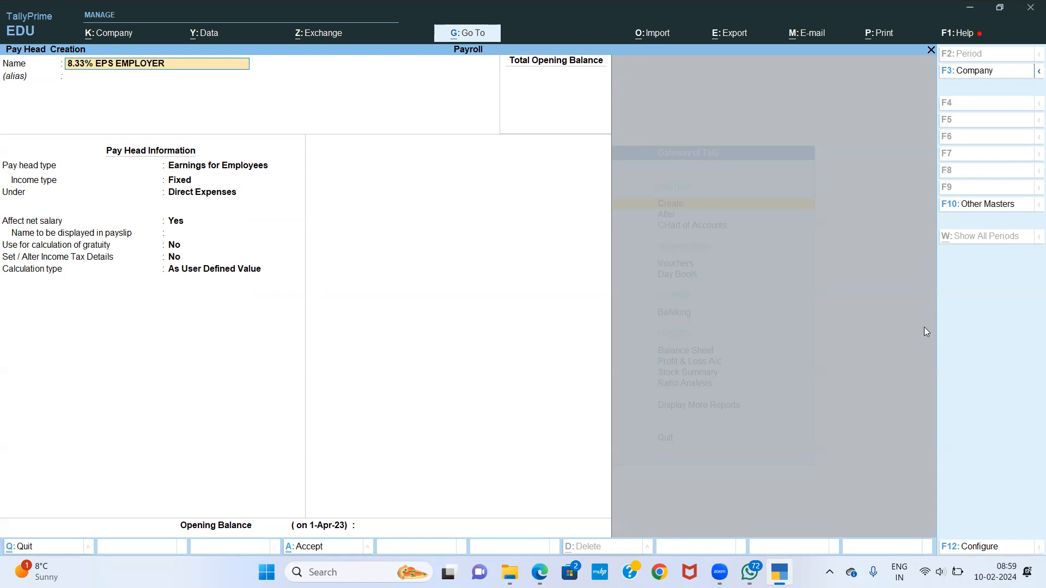
{"action": "type", "text": " CONTRIBUTION 2"}
{"action": "key", "text": "BackSpace"}
{"action": "key", "text": "BackSpace"}
{"action": "key", "text": "Return"}
{"action": "key", "text": "Return"}
Step: Set the EPS pay head's type to Employer's Statutory Contributions
{"action": "key", "text": "Return"}
{"action": "key", "text": "BackSpace"}
{"action": "key", "text": "Down"}
{"action": "key", "text": "Down"}
{"action": "key", "text": "Down"}
{"action": "key", "text": "Return"}
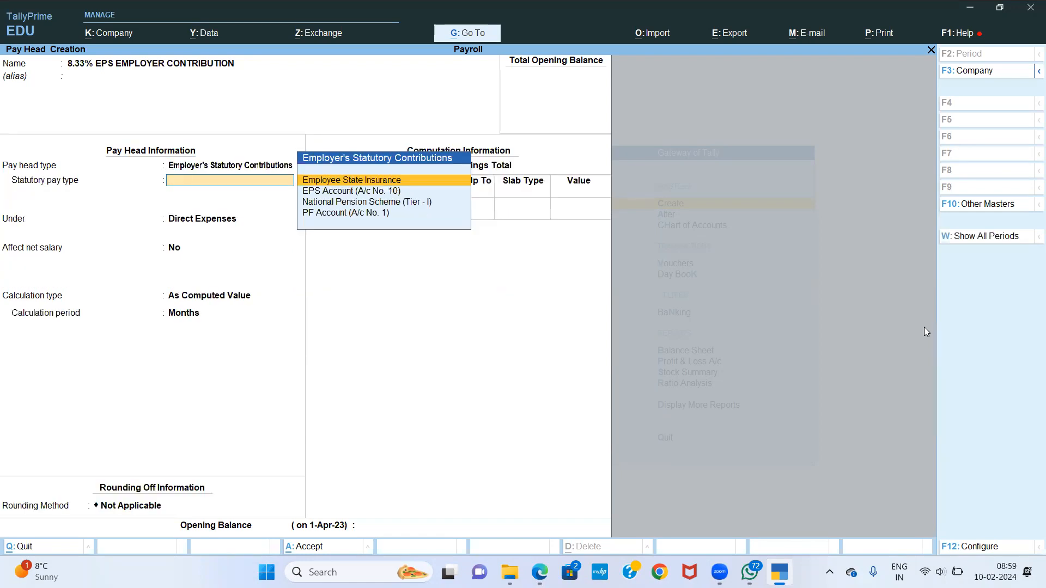
Step: Set the EPS pay head's statutory pay type to EPS Account (A/c No. 10) and place it under Indirect Expenses
{"action": "key", "text": "Down"}
{"action": "key", "text": "Down"}
{"action": "key", "text": "Up"}
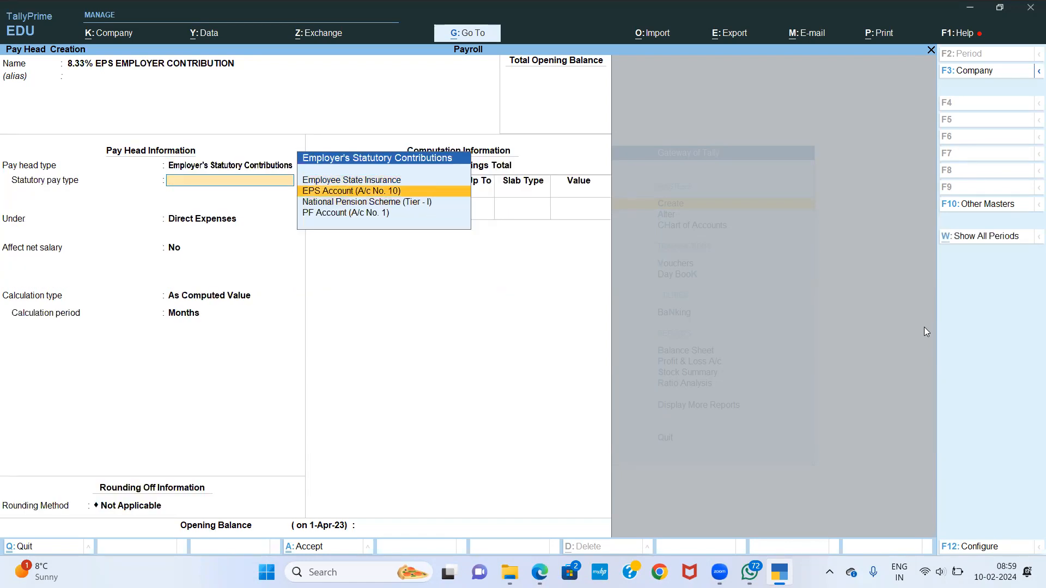
{"action": "key", "text": "Return"}
{"action": "key", "text": "Down"}
{"action": "key", "text": "Down"}
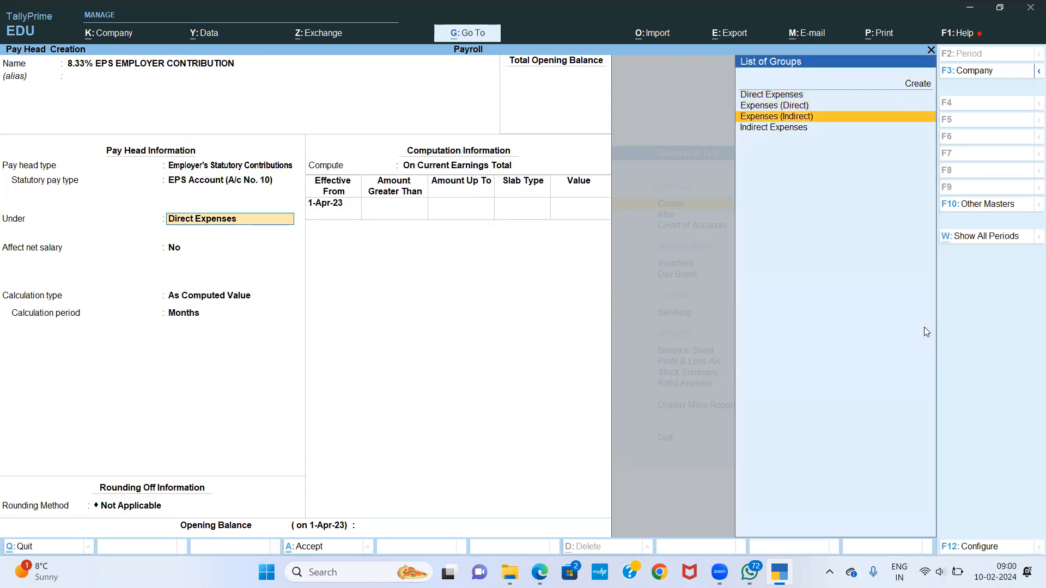
{"action": "key", "text": "Down"}
{"action": "key", "text": "Return"}
Step: Keep the EPS contribution from affecting net salary and set Normal Rounding with a limit of 1
{"action": "key", "text": "Return"}
{"action": "key", "text": "Down"}
{"action": "key", "text": "Down"}
{"action": "key", "text": "Return"}
{"action": "key", "text": "Return"}
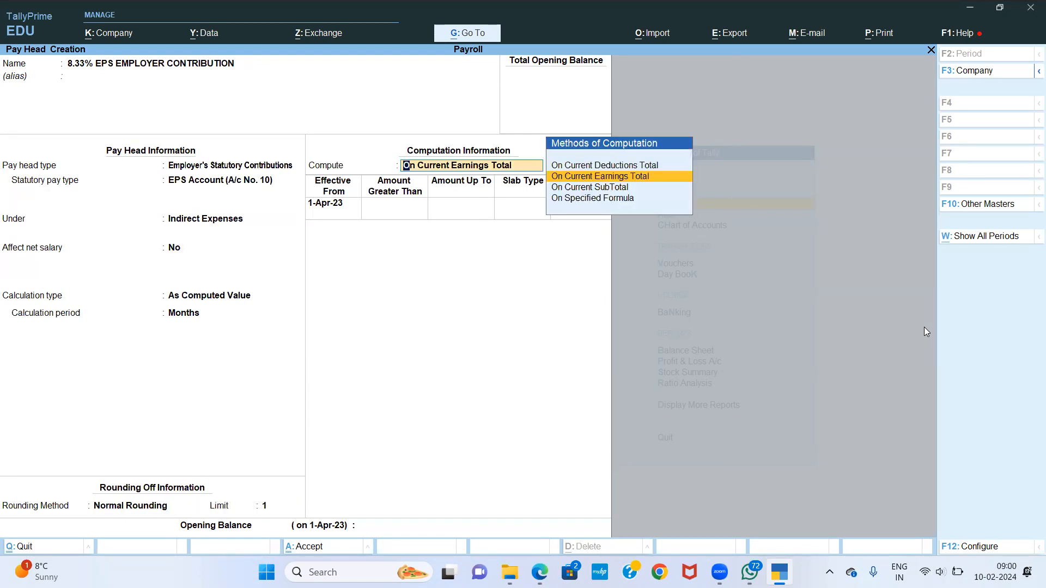
Step: Compute the EPS contribution on a specified formula based on the BASIC pay head
{"action": "key", "text": "Down"}
{"action": "key", "text": "Down"}
{"action": "key", "text": "Return"}
{"action": "key", "text": "Down"}
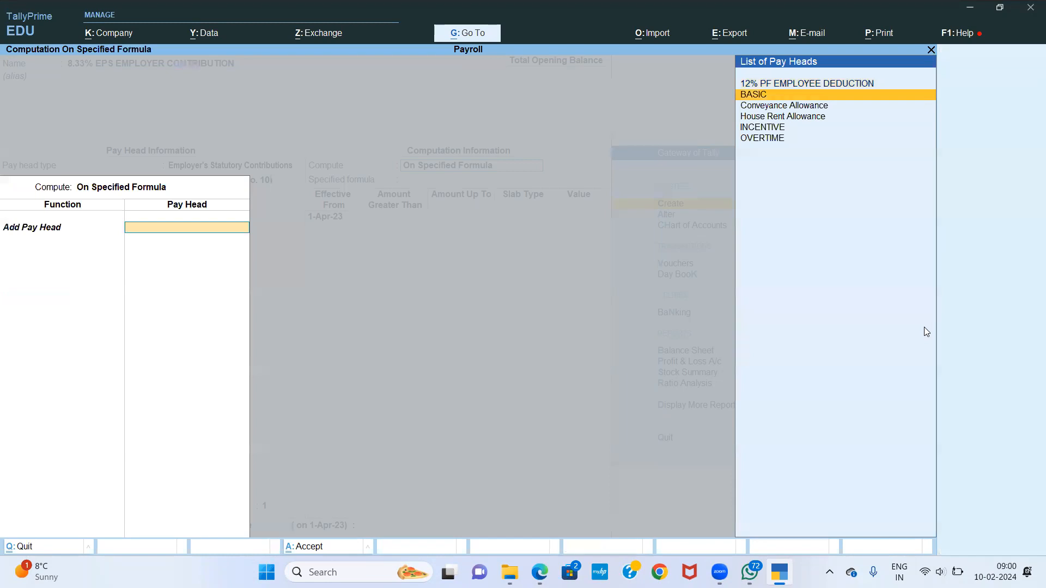
{"action": "key", "text": "Return"}
{"action": "key", "text": "Return"}
{"action": "key", "text": "Return"}
Step: Add an EPS slab for amounts up to 15,000 at 8.33 percent
{"action": "type", "text": "15,000"}
{"action": "key", "text": "Return"}
{"action": "key", "text": "Return"}
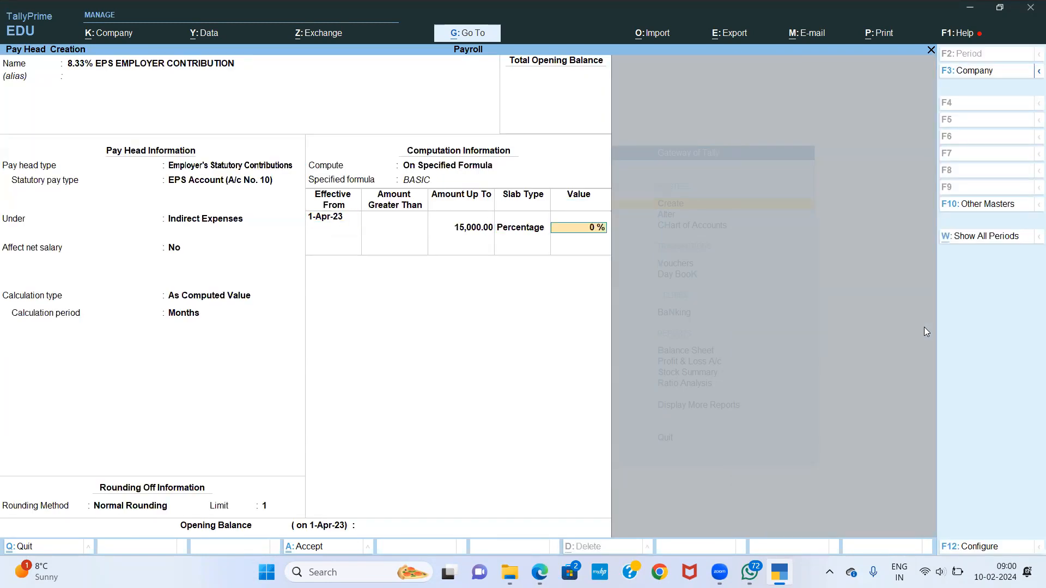
{"action": "type", "text": "8.33"}
{"action": "key", "text": "Return"}
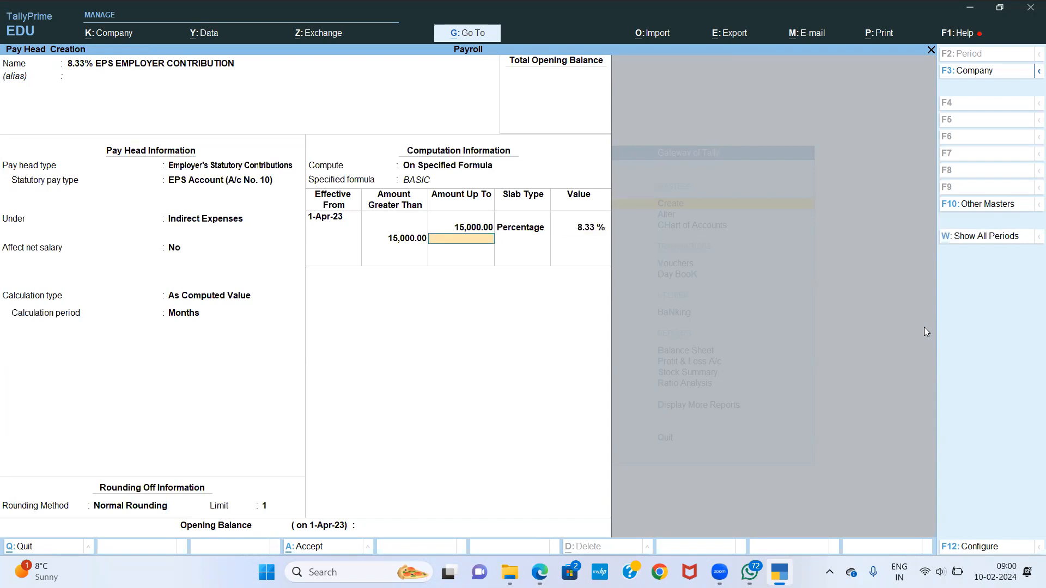
Step: Add a fixed value slab of 1,249.50 for amounts above 15,000 and save the EPS pay head without an opening balance
{"action": "key", "text": "Return"}
{"action": "key", "text": "Down"}
{"action": "key", "text": "Return"}
{"action": "type", "text": "1"}
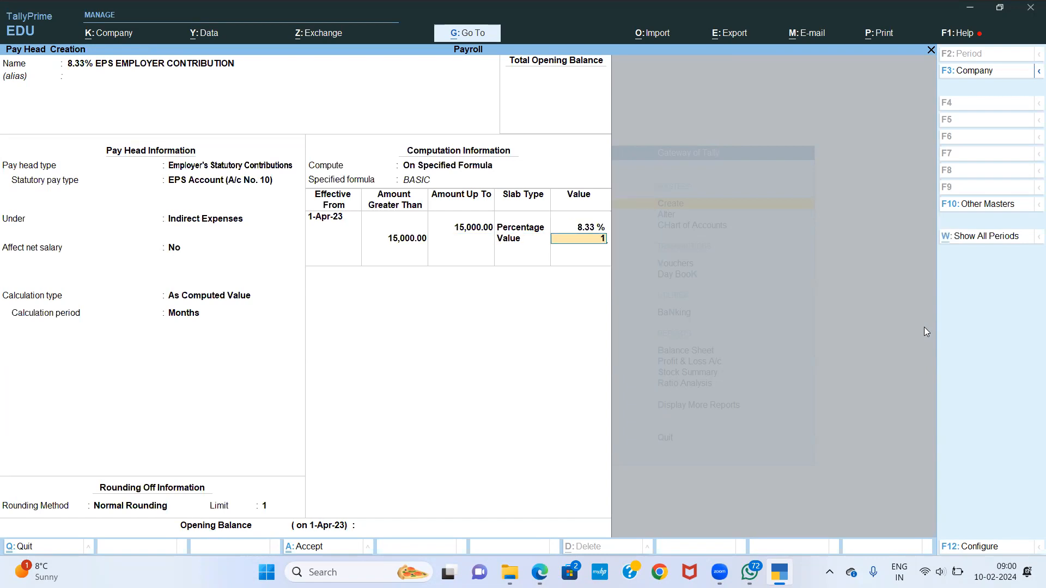
{"action": "type", "text": "249.5"}
{"action": "key", "text": "Return"}
{"action": "key", "text": "Return"}
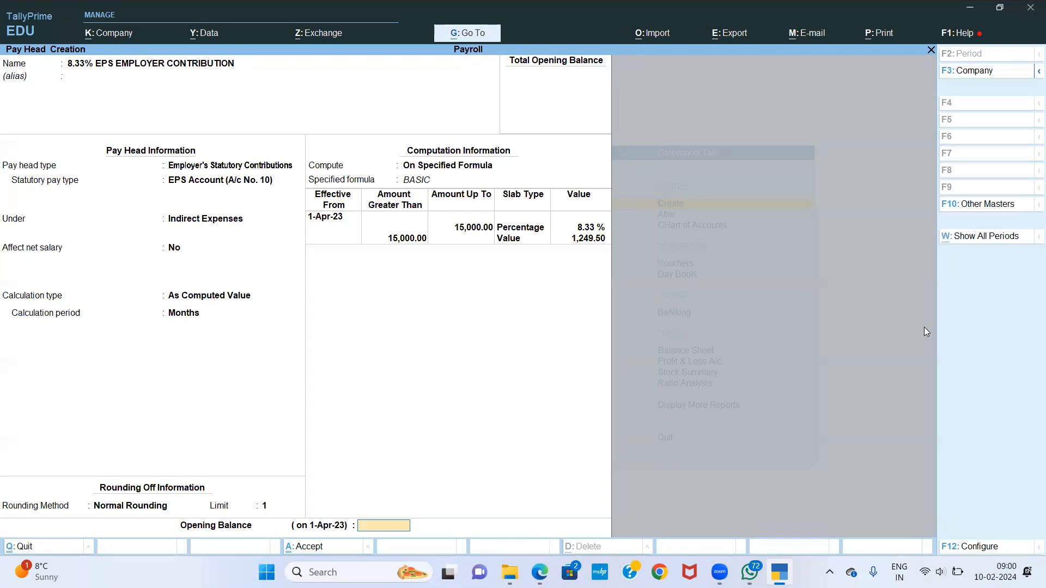
{"action": "key", "text": "Return"}
{"action": "key", "text": "Return"}
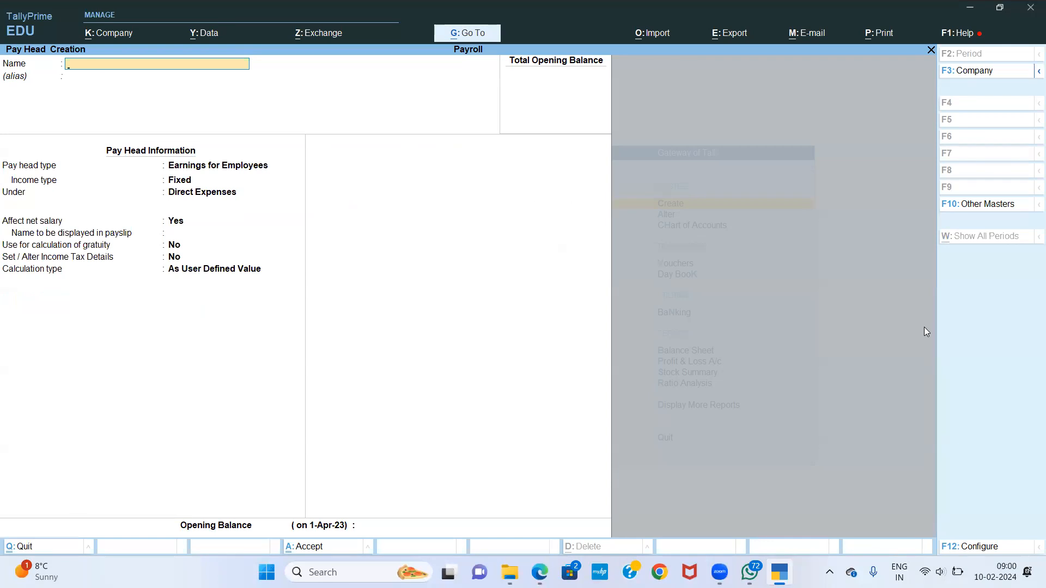
Step: Name the next pay head 3.67% EPF EMPLOYER CONTRIBUTION and set its type to Employer's Statutory Contributions
{"action": "type", "text": "3.67% EPF EMPLOYER CONTRIBU"}
{"action": "key", "text": "BackSpace"}
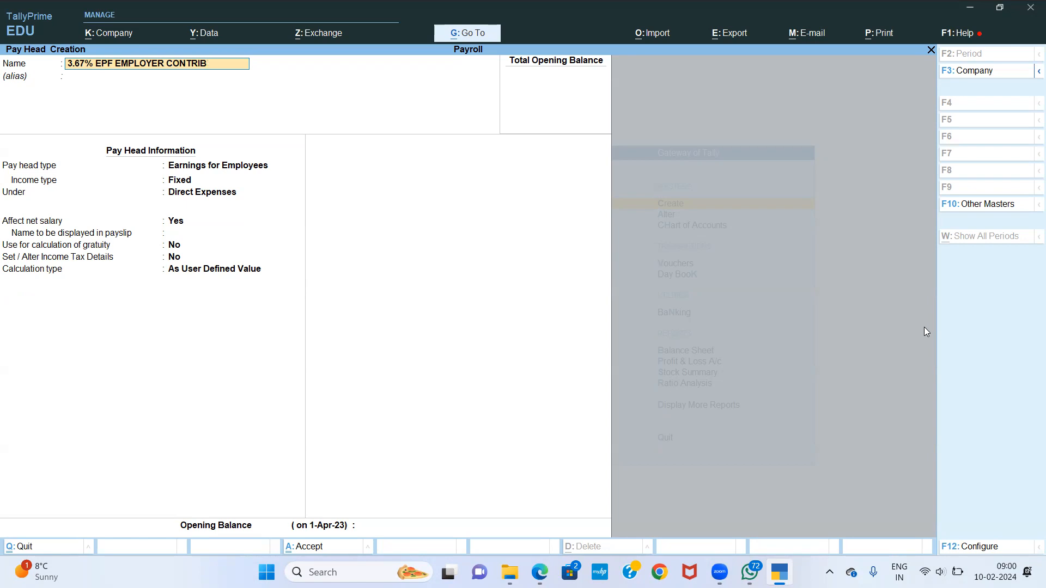
{"action": "type", "text": "UTION"}
{"action": "key", "text": "Return"}
{"action": "key", "text": "Down"}
{"action": "key", "text": "Down"}
{"action": "key", "text": "Down"}
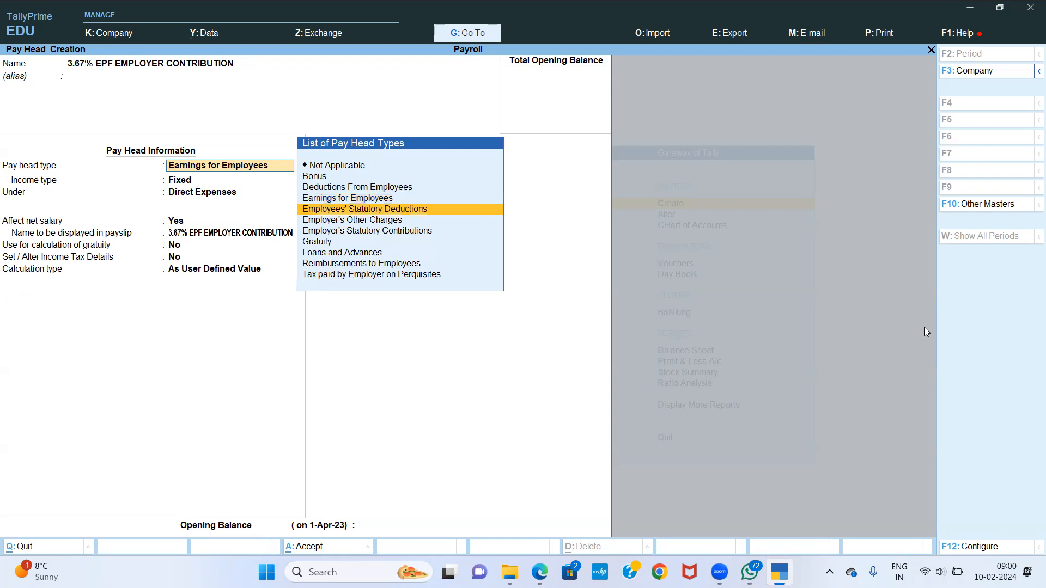
{"action": "key", "text": "Return"}
Step: Set the EPF pay head's statutory pay type to PF Account (A/c No. 1) and place it under Indirect Expenses
{"action": "key", "text": "Down"}
{"action": "key", "text": "Down"}
{"action": "key", "text": "Down"}
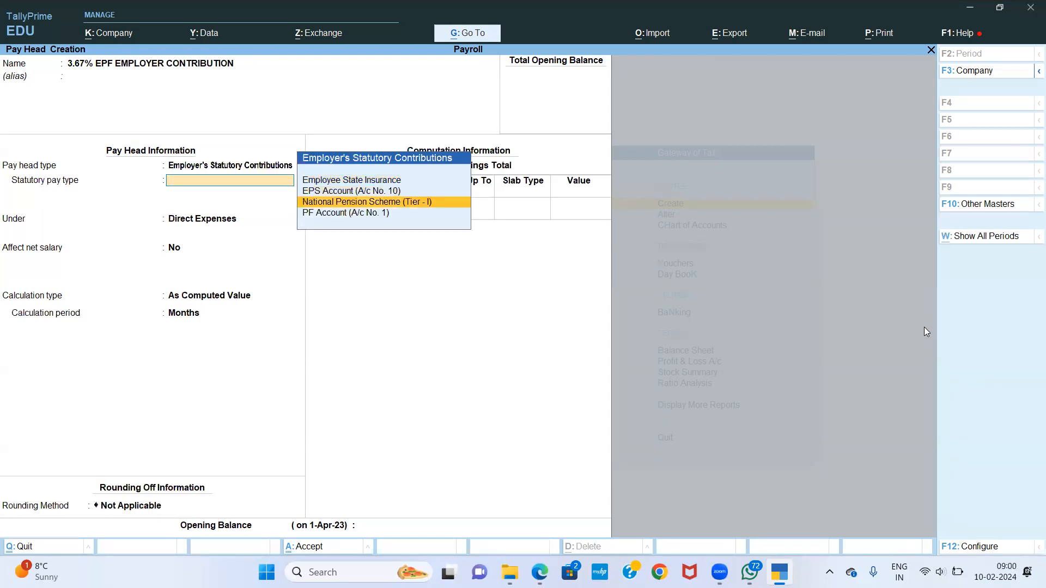
{"action": "key", "text": "Return"}
{"action": "key", "text": "Down"}
{"action": "key", "text": "Down"}
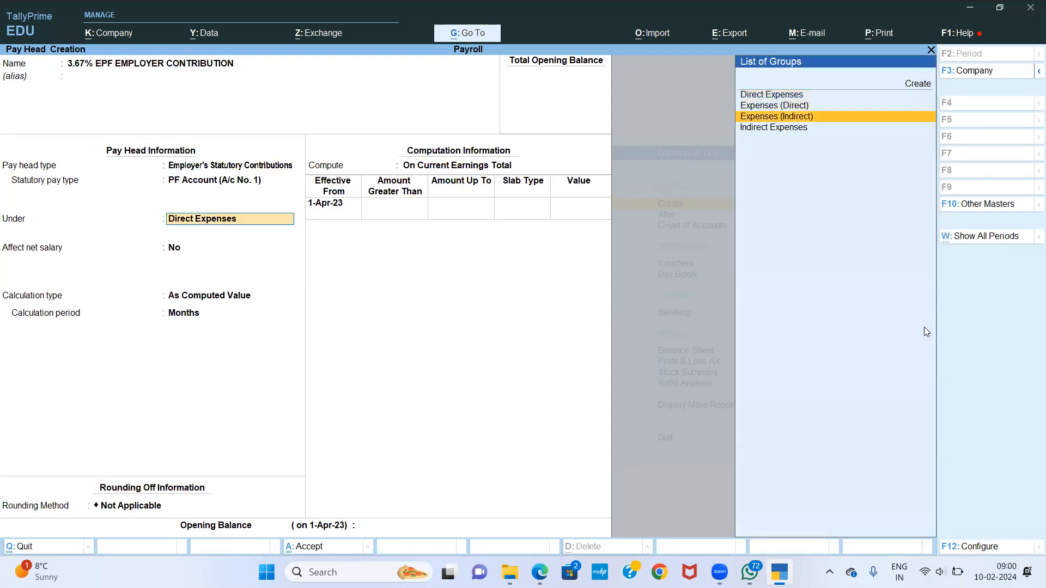
{"action": "key", "text": "Down"}
{"action": "key", "text": "Return"}
Step: Keep the EPF contribution from affecting net salary and apply Normal Rounding with a limit of 1
{"action": "key", "text": "Return"}
{"action": "key", "text": "Down"}
{"action": "key", "text": "Down"}
{"action": "key", "text": "Return"}
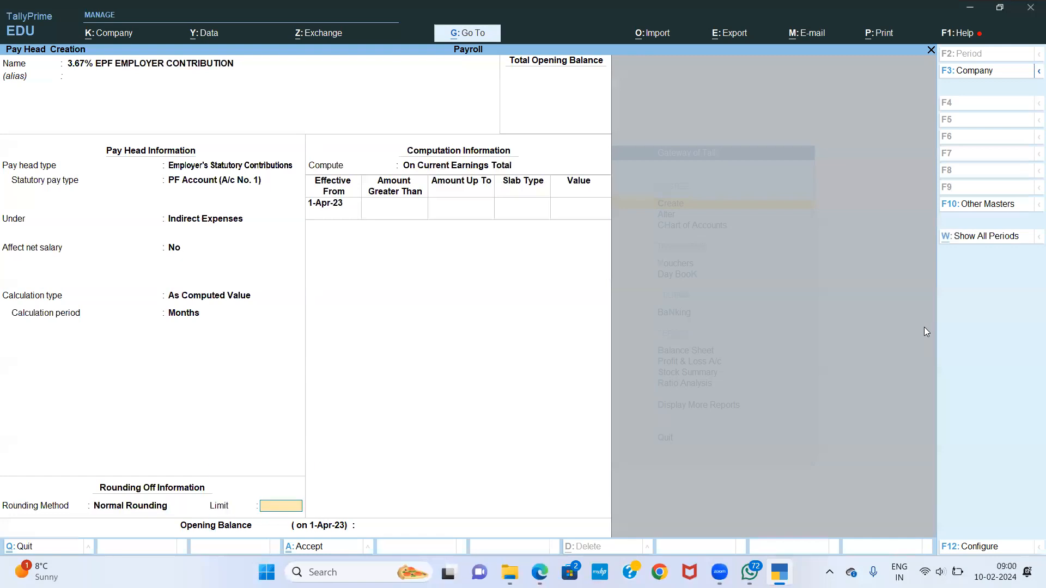
{"action": "type", "text": "1"}
{"action": "key", "text": "Return"}
Step: Compute the EPF contribution on a specified formula of 12% PF EMPLOYEE DEDUCTION minus 8.33% EPS EMPLOYER CONTRIBUTION
{"action": "key", "text": "Down"}
{"action": "key", "text": "Down"}
{"action": "key", "text": "Return"}
{"action": "key", "text": "Down"}
{"action": "key", "text": "Down"}
{"action": "key", "text": "Down"}
{"action": "key", "text": "Up"}
{"action": "key", "text": "Up"}
{"action": "key", "text": "Up"}
{"action": "key", "text": "Return"}
{"action": "key", "text": "Down"}
{"action": "key", "text": "Down"}
{"action": "key", "text": "Down"}
{"action": "key", "text": "Down"}
{"action": "key", "text": "Return"}
{"action": "key", "text": "Down"}
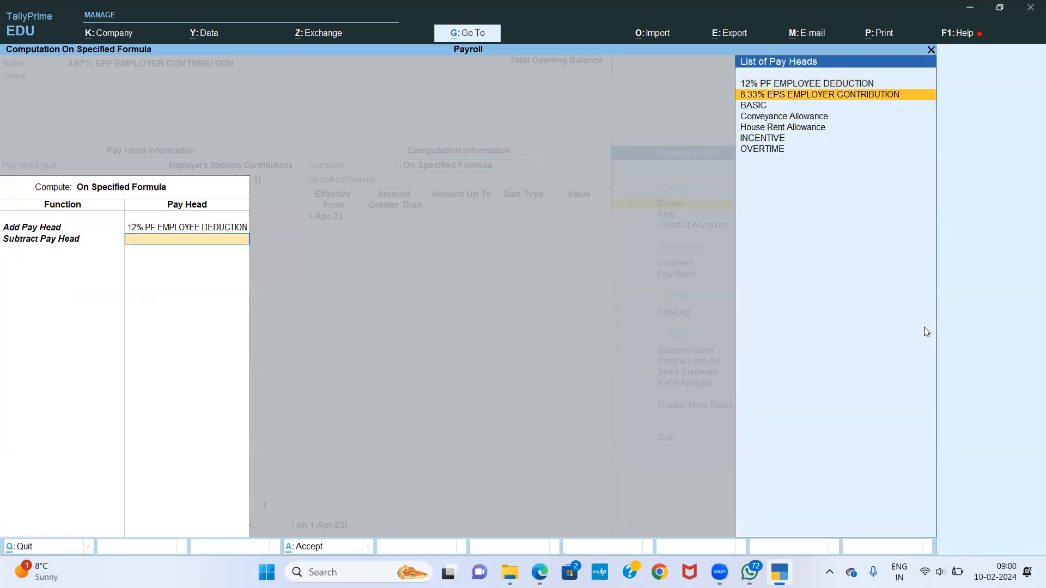
{"action": "key", "text": "Return"}
{"action": "key", "text": "Return"}
{"action": "key", "text": "Return"}
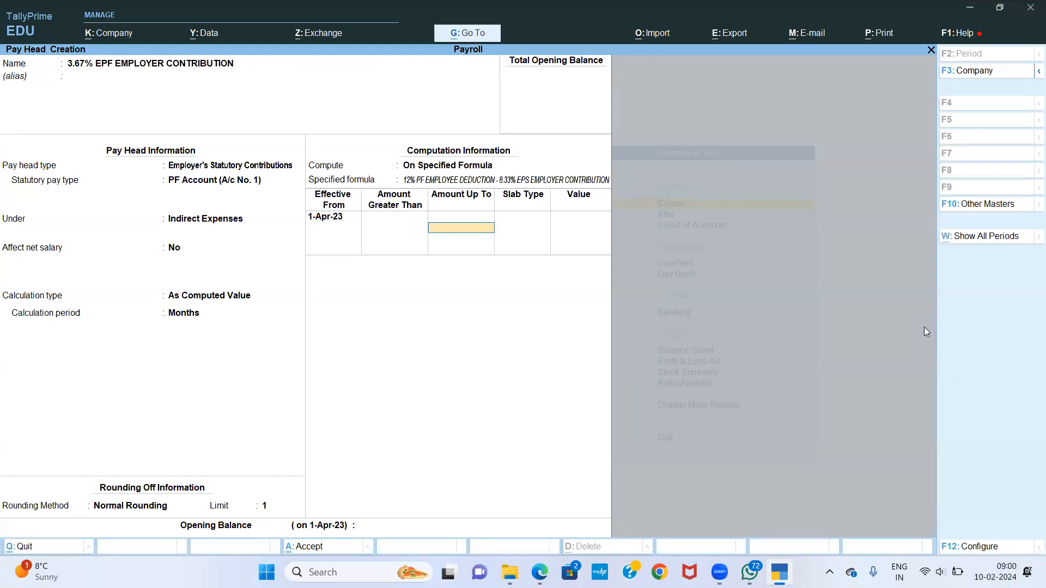
Step: Set the EPF slab to 100 percent with no upper amount and save the pay head
{"action": "key", "text": "Return"}
{"action": "key", "text": "Return"}
{"action": "type", "text": "100"}
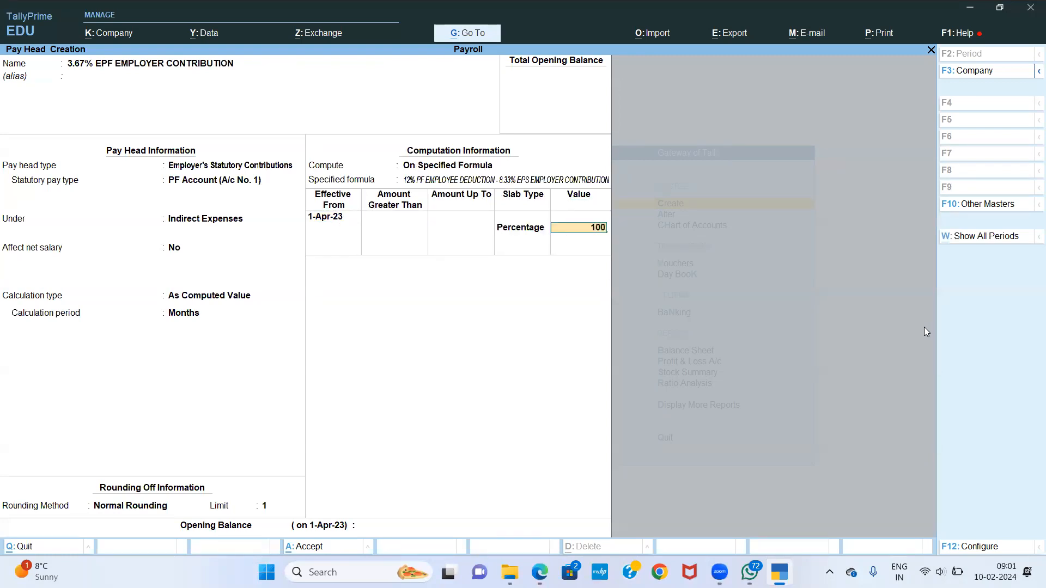
{"action": "key", "text": "Return"}
{"action": "key", "text": "Return"}
{"action": "key", "text": "Return"}
{"action": "key", "text": "Return"}
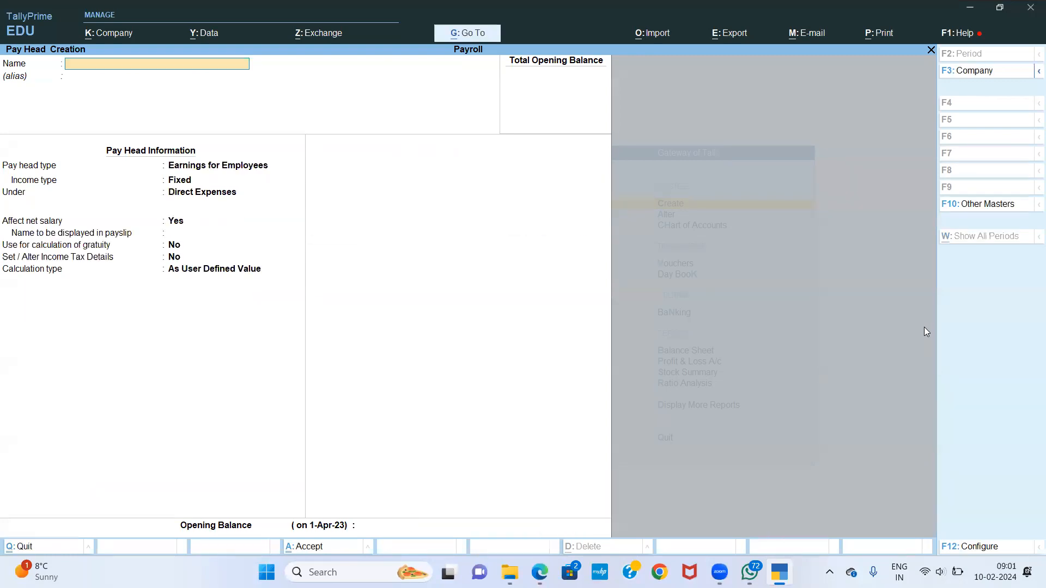
Step: Name the next pay head PF ADMIN CHG @ .5% and set its type to Employer's Other Charges
{"action": "type", "text": "PF ADMIN CHG @ .5%"}
{"action": "key", "text": "Return"}
{"action": "key", "text": "Return"}
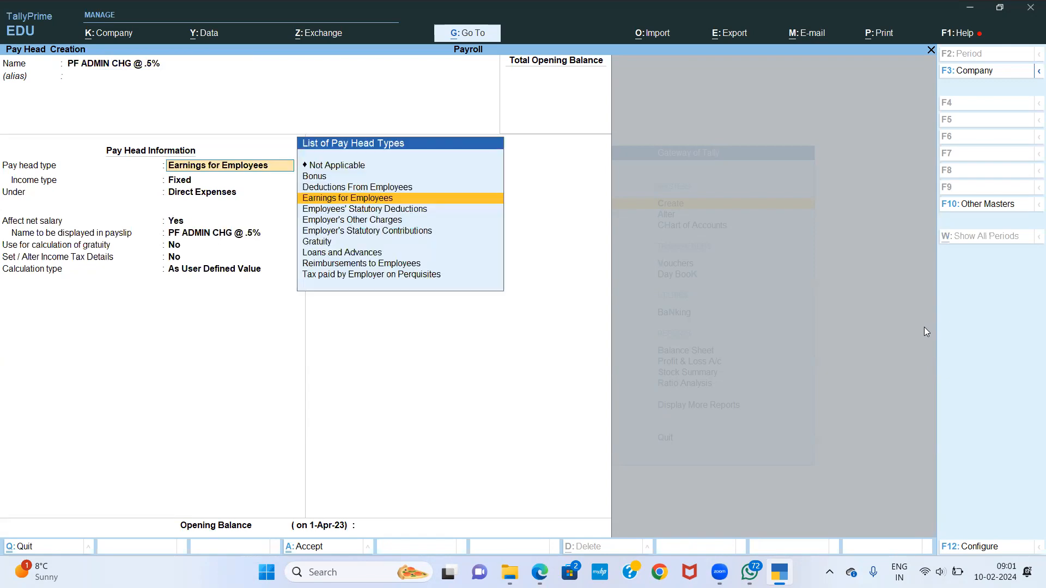
{"action": "key", "text": "Down"}
{"action": "key", "text": "Down"}
{"action": "key", "text": "Return"}
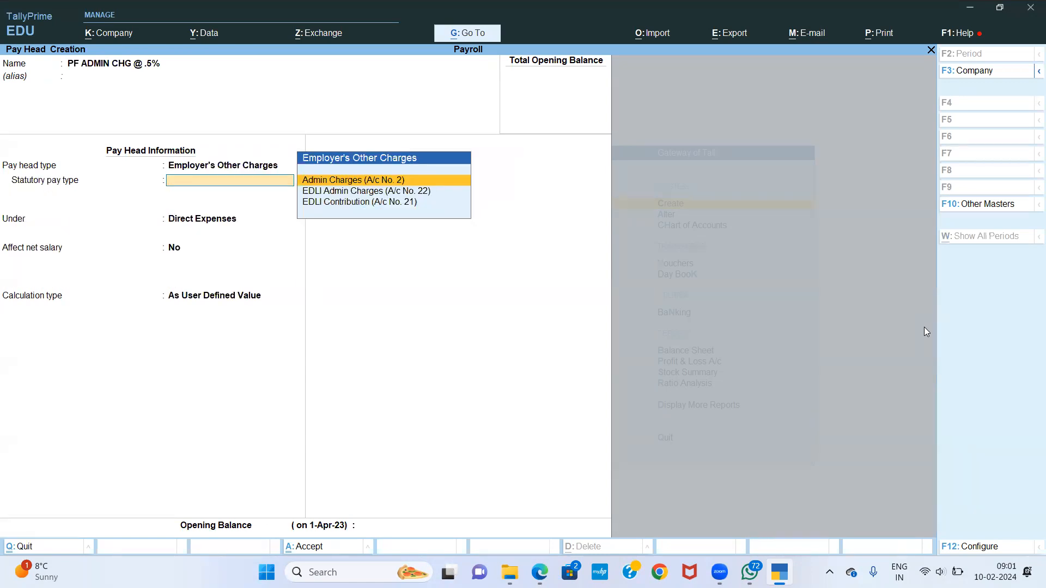
Step: Set the admin charge's statutory pay type to Admin Charges (A/c No. 2) under Current Liabilities, without affecting net salary
{"action": "key", "text": "Return"}
{"action": "key", "text": "Return"}
{"action": "key", "text": "Return"}
Step: Keep the PF admin charge as a percentage slab computed on PF Gross and save the pay head
{"action": "key", "text": "Return"}
{"action": "key", "text": "Return"}
{"action": "key", "text": "Return"}
{"action": "key", "text": "Return"}
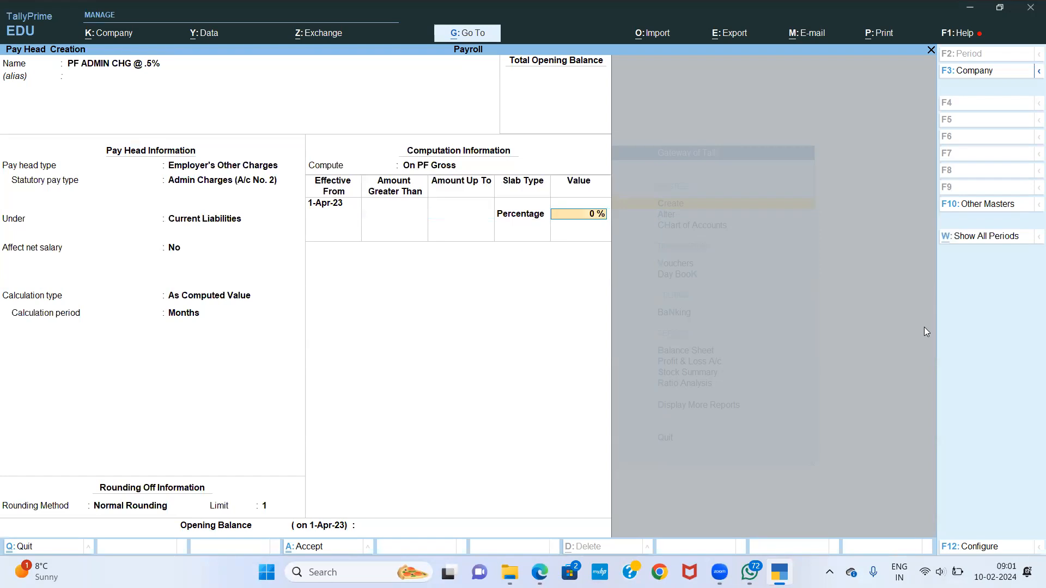
{"action": "key", "text": "Return"}
{"action": "key", "text": "Return"}
{"action": "key", "text": "Return"}
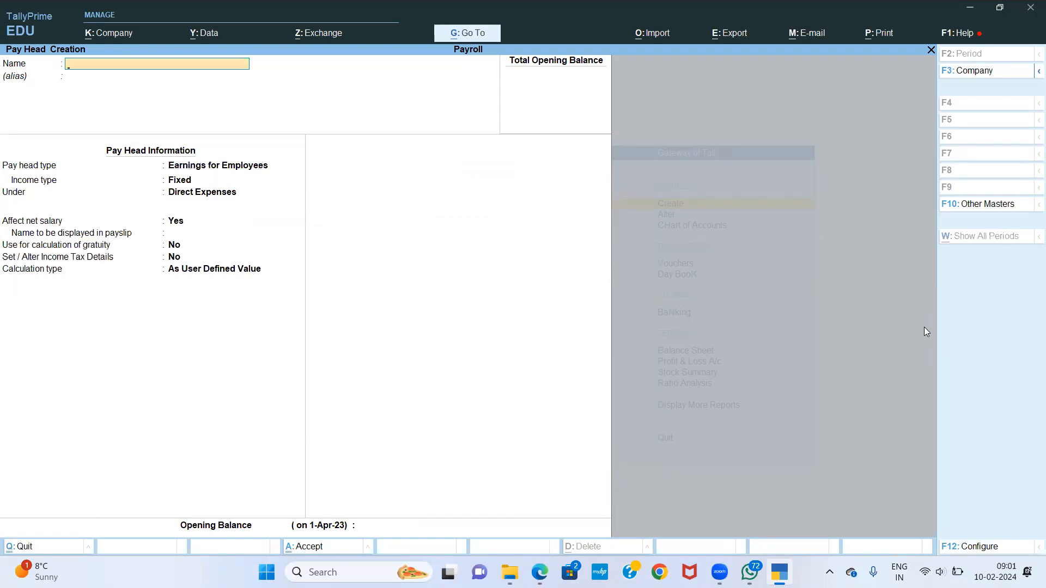
Step: Name the next pay head EDLI CONTRIBUTION @ .5% and set its type to Employer's Other Charges
{"action": "type", "text": "ESI"}
{"action": "key", "text": "BackSpace"}
{"action": "key", "text": "BackSpace"}
{"action": "type", "text": "DLI CONTRIBUTION"}
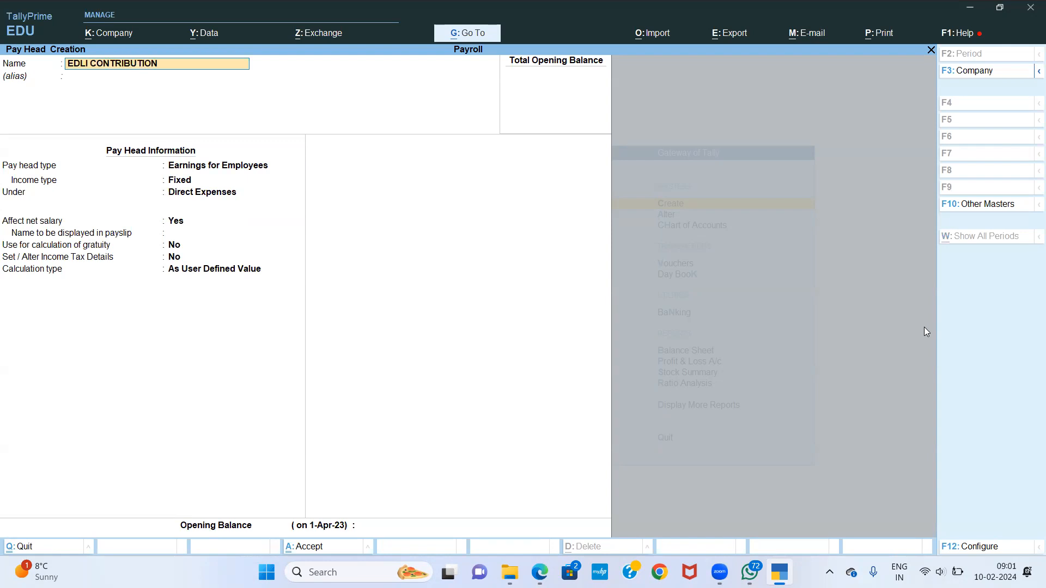
{"action": "type", "text": " @ .5%"}
{"action": "key", "text": "Return"}
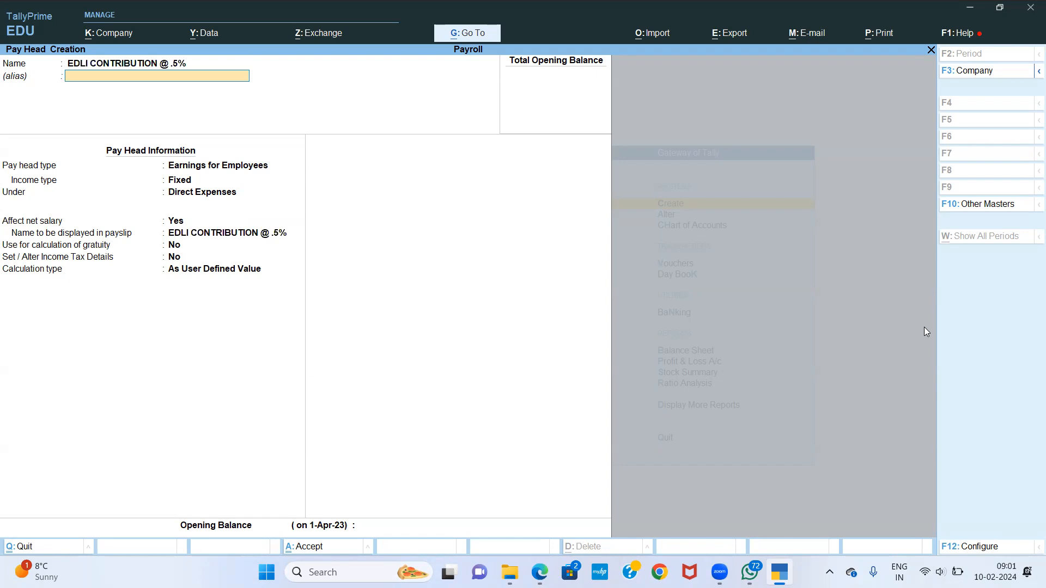
{"action": "key", "text": "Return"}
{"action": "key", "text": "Down"}
{"action": "key", "text": "Return"}
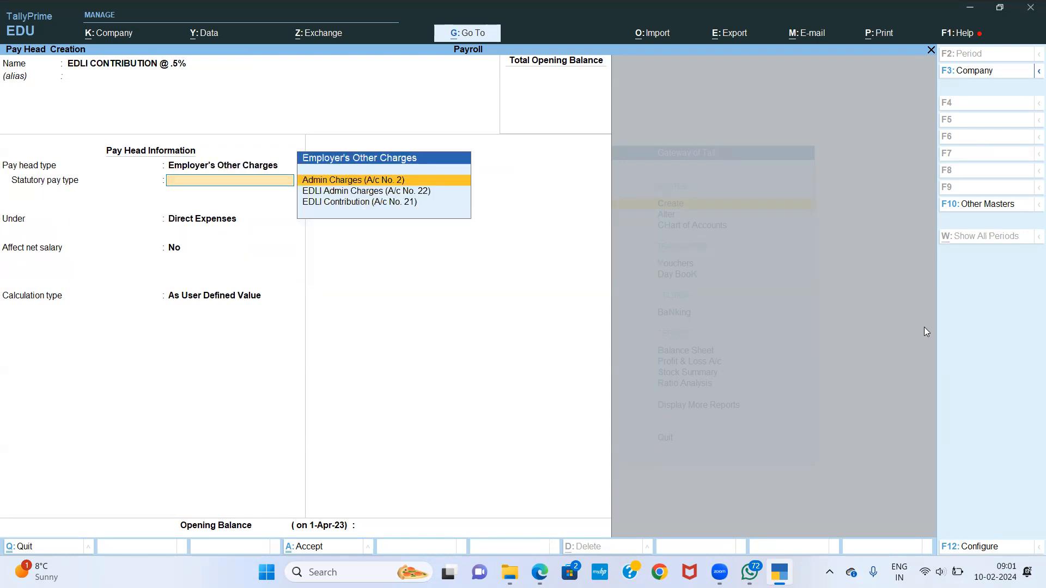
Step: Set the EDLI pay head's statutory pay type to EDLI Contribution (A/c No. 21) and place it under Current Liabilities
{"action": "key", "text": "Down"}
{"action": "key", "text": "Down"}
{"action": "key", "text": "Return"}
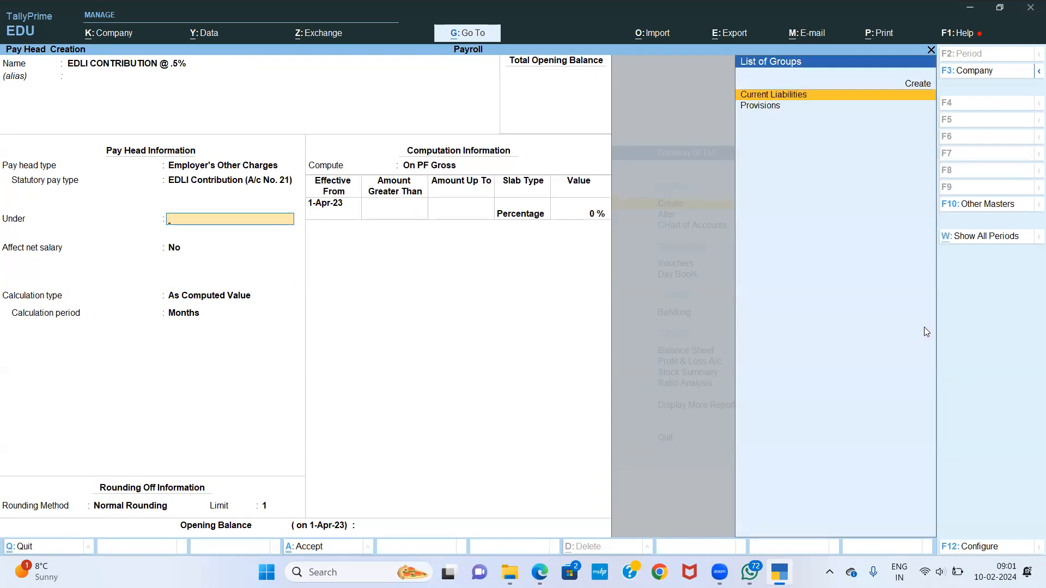
{"action": "key", "text": "Return"}
Step: Set the EDLI contribution's percentage on PF Gross to .5 and save the pay head
{"action": "key", "text": "Return"}
{"action": "key", "text": "Return"}
{"action": "type", "text": ".5"}
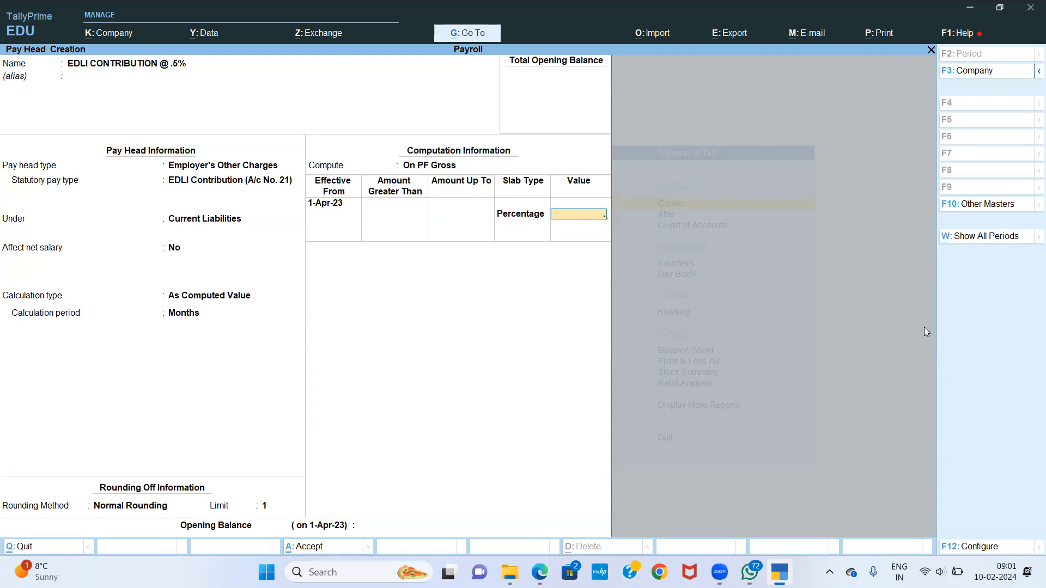
{"action": "key", "text": "Return"}
{"action": "key", "text": "Return"}
{"action": "key", "text": "Return"}
{"action": "key", "text": "Return"}
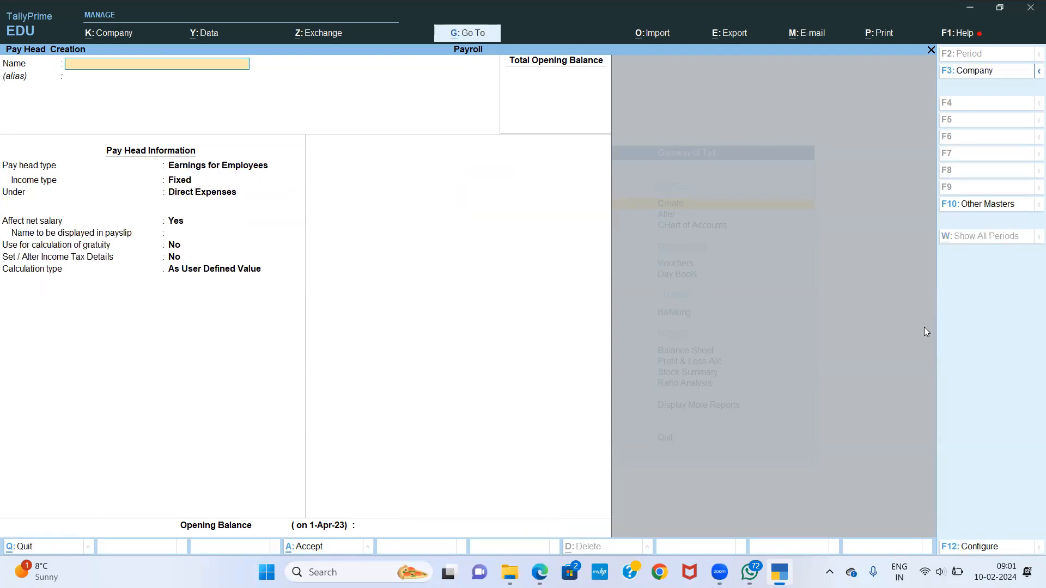
Step: Name the next pay head .75% ESI EMPLOYEE DEDUCTION and set its type to Employees' Statutory Deductions
{"action": "type", "text": ".75% ESI EMPLOYEE D"}
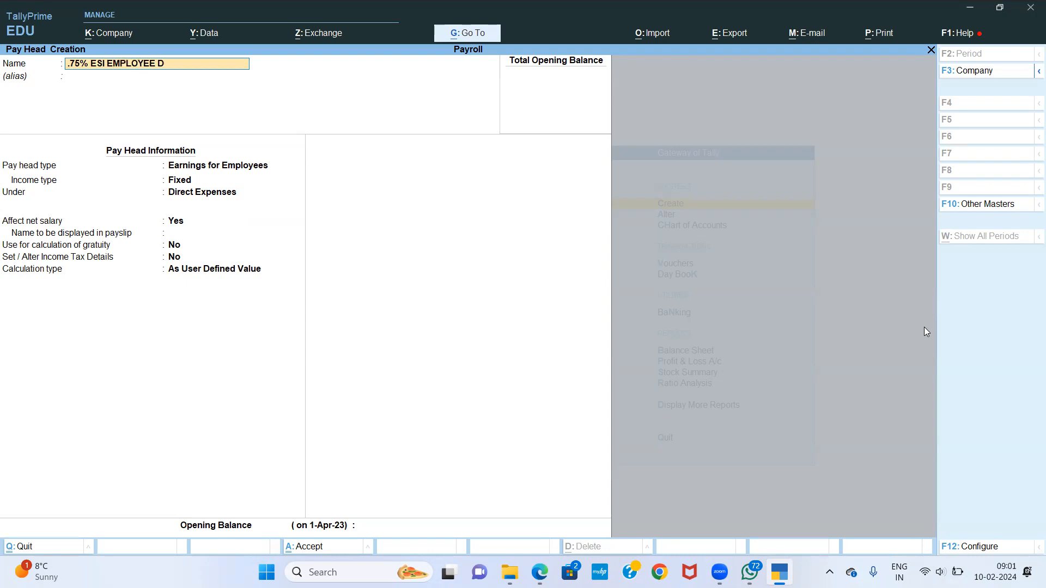
{"action": "type", "text": "EDUCTION"}
{"action": "key", "text": "Return"}
{"action": "key", "text": "Return"}
{"action": "key", "text": "Down"}
{"action": "key", "text": "Return"}
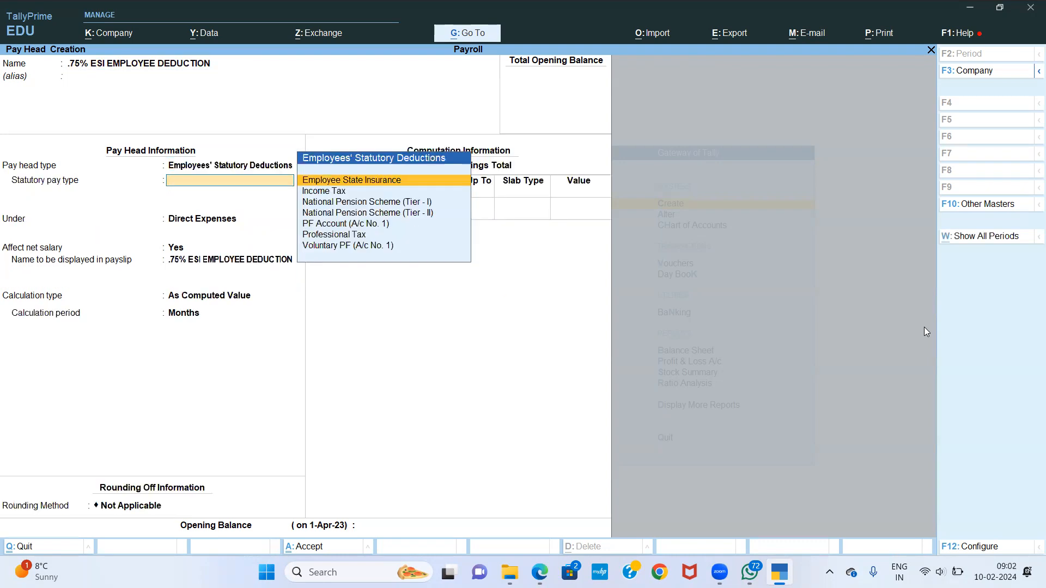
{"action": "key", "text": "Down"}
{"action": "key", "text": "Down"}
{"action": "key", "text": "Down"}
{"action": "key", "text": "Up"}
{"action": "key", "text": "Down"}
{"action": "key", "text": "Down"}
{"action": "key", "text": "Down"}
{"action": "key", "text": "Up"}
{"action": "key", "text": "Up"}
{"action": "key", "text": "Up"}
{"action": "key", "text": "Up"}
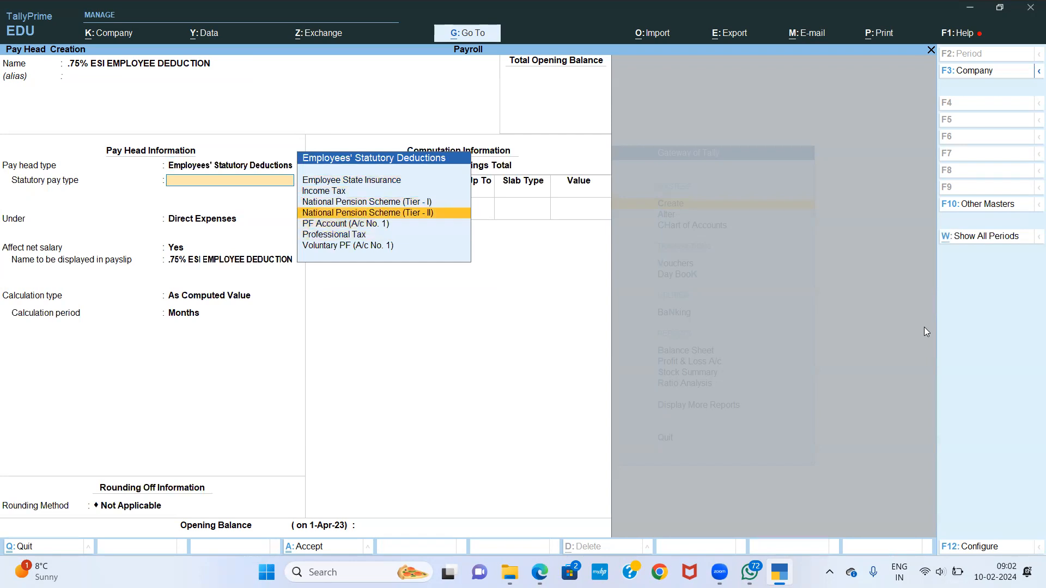
{"action": "key", "text": "Down"}
{"action": "key", "text": "Down"}
{"action": "key", "text": "Up"}
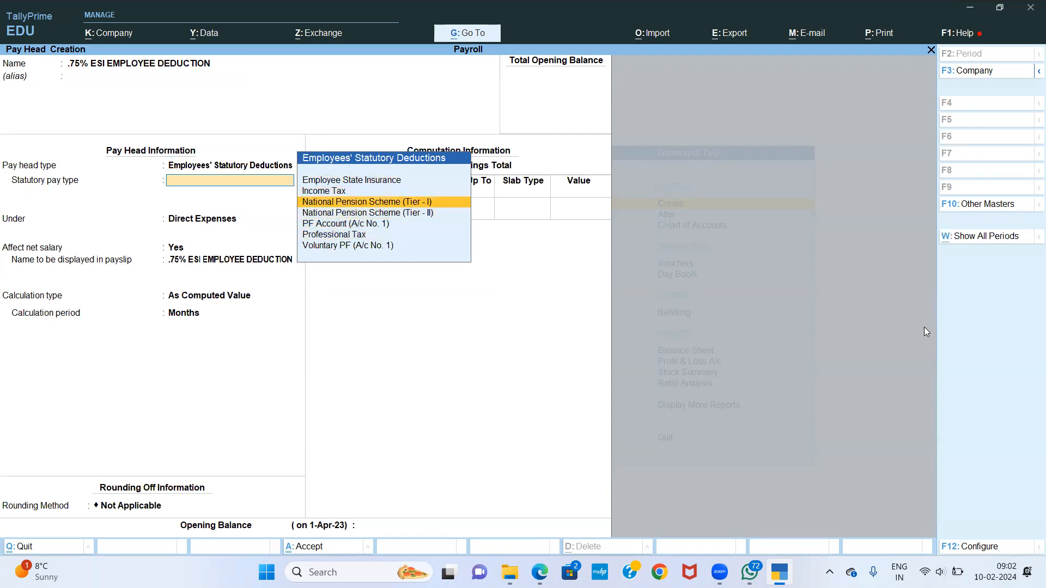
{"action": "key", "text": "BackSpace"}
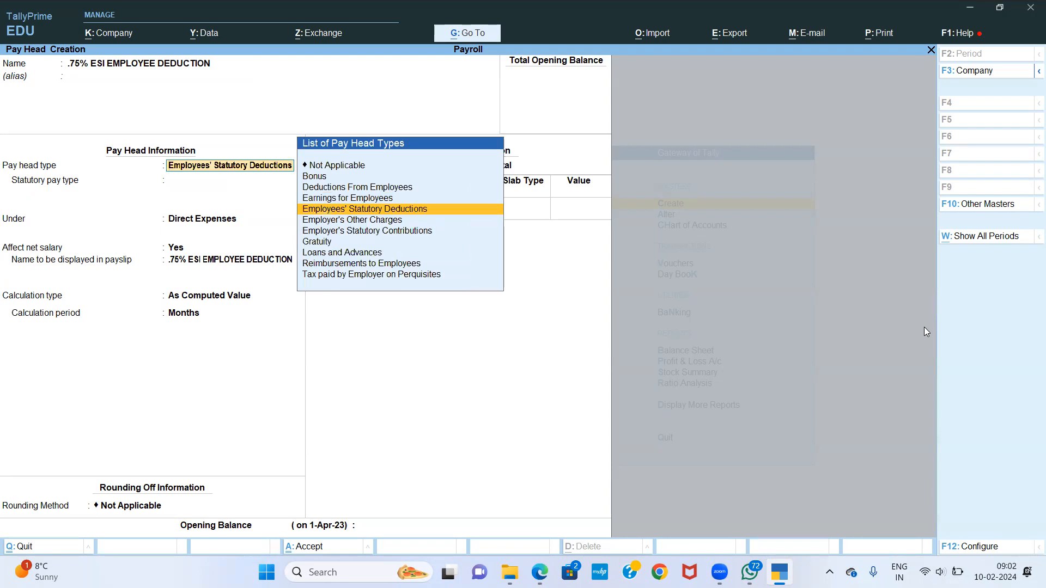
{"action": "key", "text": "Return"}
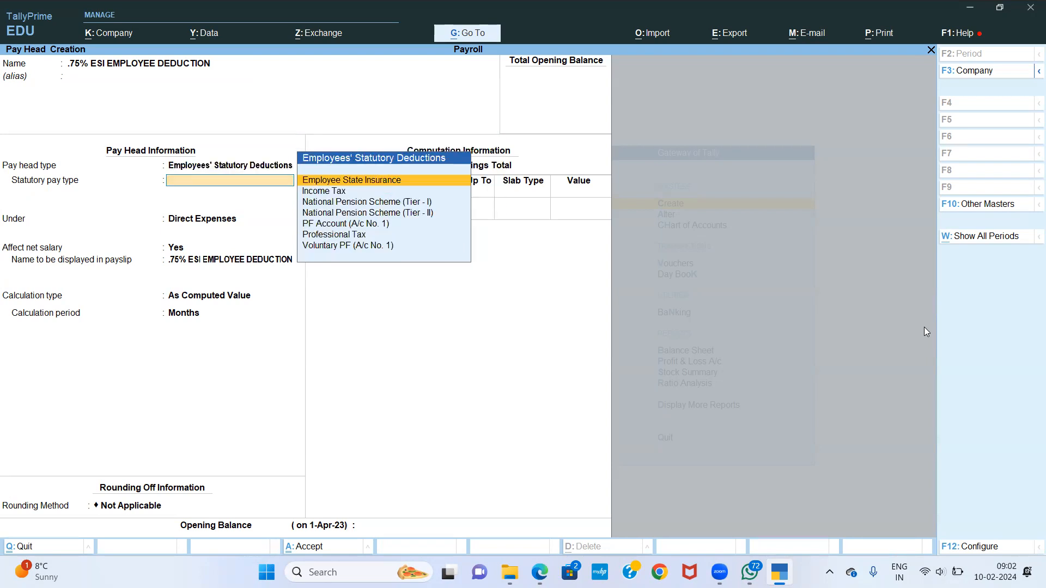
Step: Set the statutory pay type to Employee State Insurance under Current Liabilities, affecting net salary, with the payslip name ESI
{"action": "key", "text": "Return"}
{"action": "key", "text": "Return"}
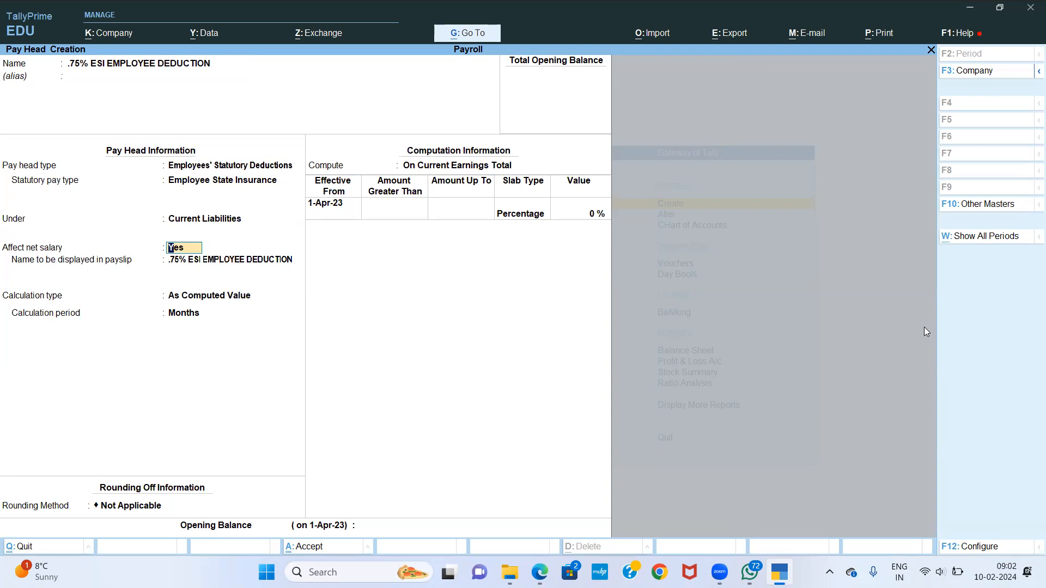
{"action": "key", "text": "Return"}
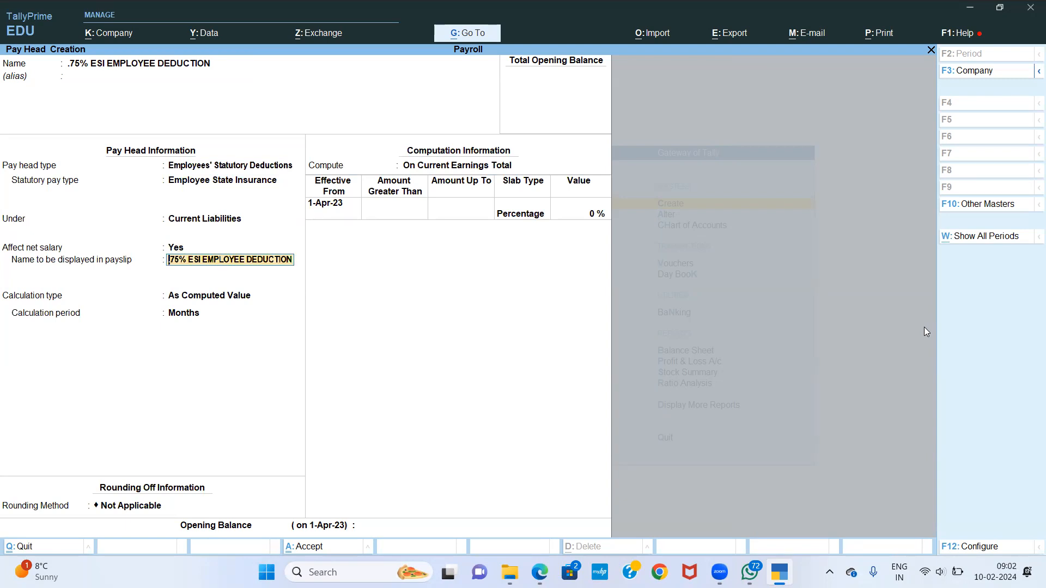
{"action": "type", "text": "ESI"}
{"action": "key", "text": "Return"}
Step: Apply Normal Rounding with a limit of 1 to the ESI deduction
{"action": "key", "text": "Return"}
{"action": "key", "text": "BackSpace"}
{"action": "key", "text": "Down"}
{"action": "key", "text": "Down"}
{"action": "key", "text": "Return"}
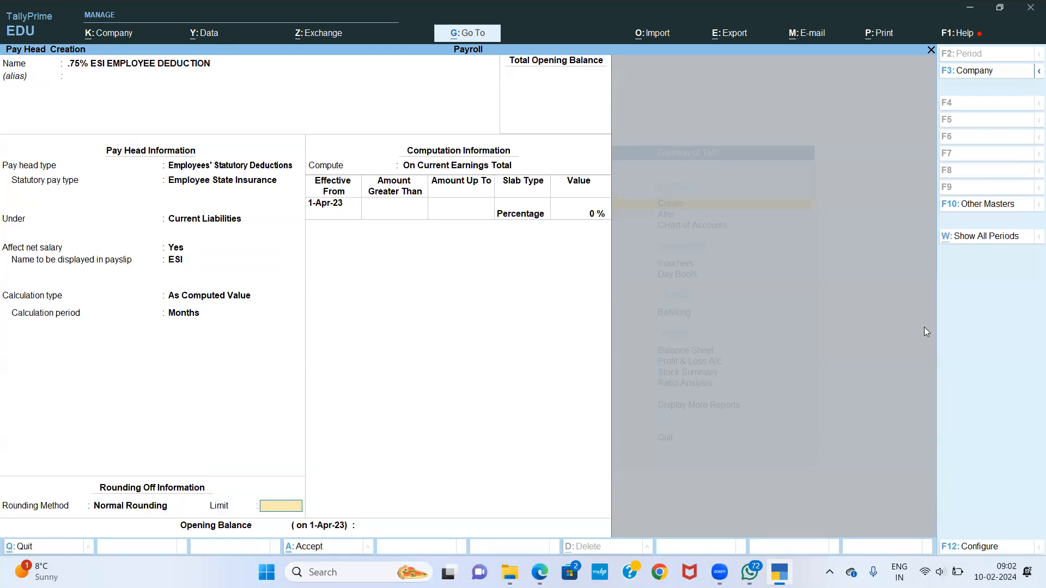
{"action": "key", "text": "Return"}
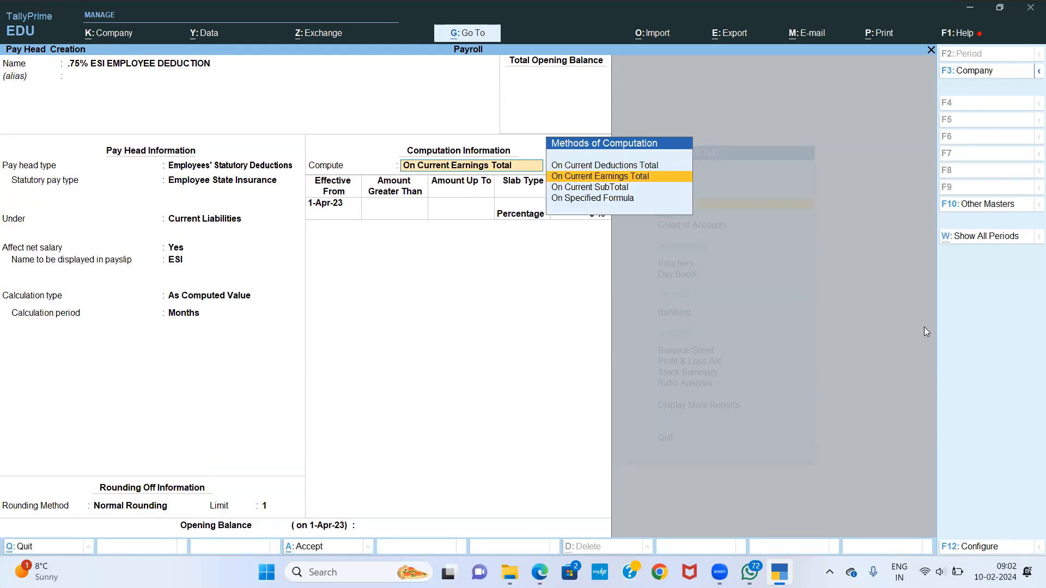
Step: Compute the ESI employee deduction on current earnings total at .75 percent and save the pay head
{"action": "key", "text": "Return"}
{"action": "key", "text": "Return"}
{"action": "type", "text": ".75"}
{"action": "key", "text": "Return"}
{"action": "key", "text": "Return"}
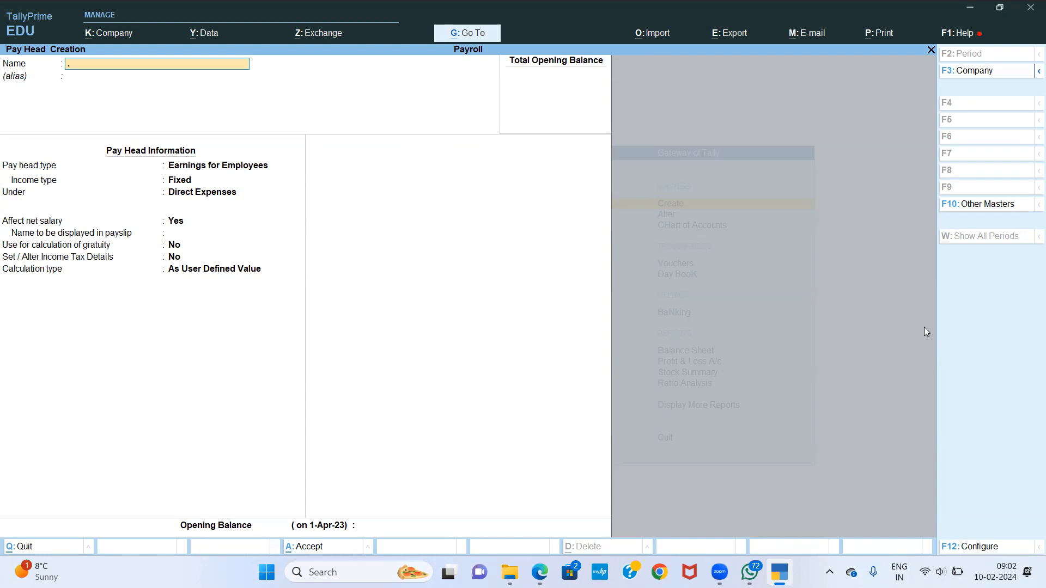
Step: Name the next pay head 3.25% EMPLOYER ESI CONTRIBUTION and set its type to Employer's Statutory Contributions
{"action": "key", "text": "alt+Tab"}
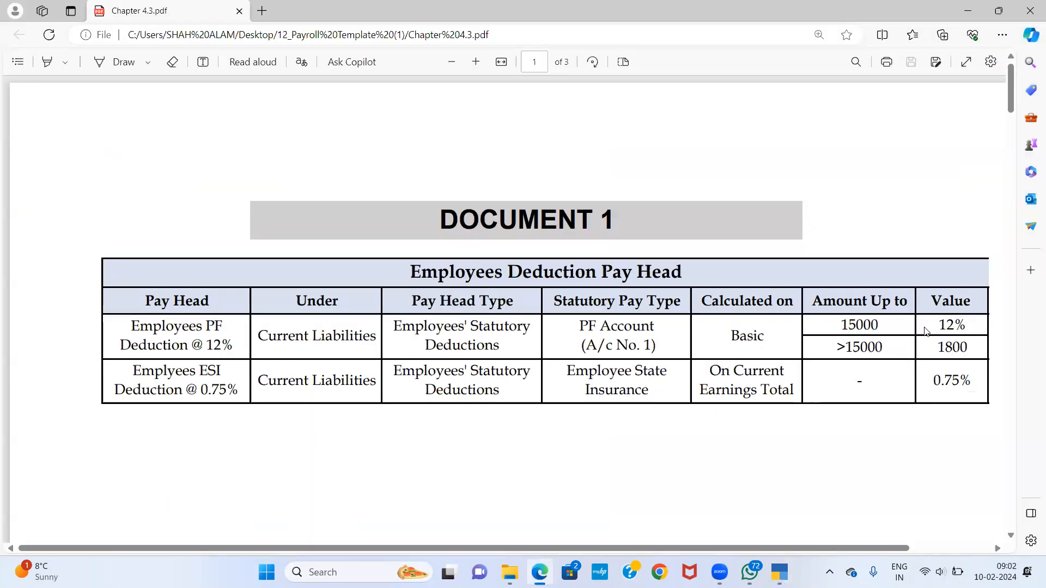
{"action": "key", "text": "alt+Tab"}
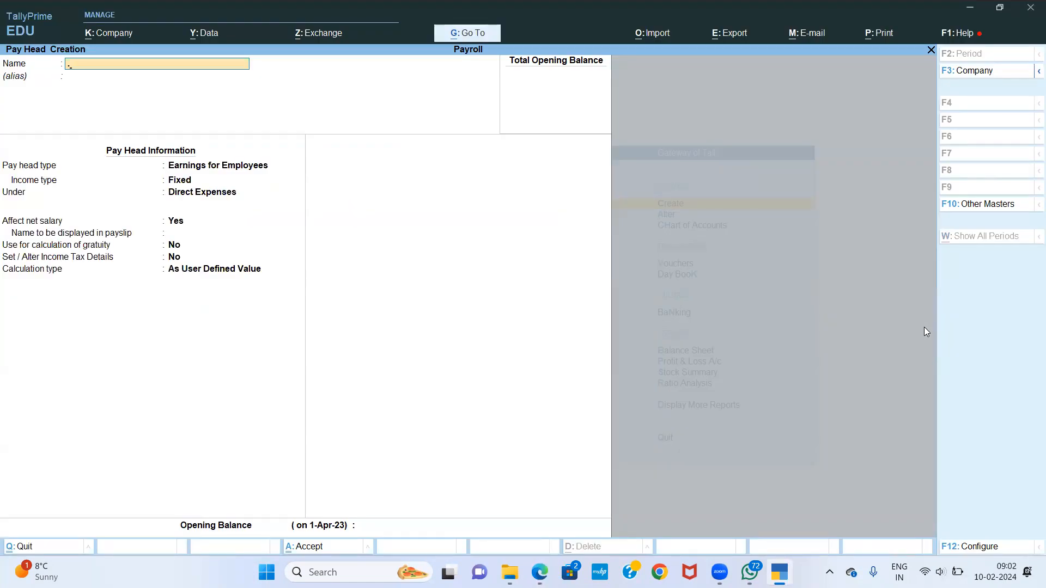
{"action": "type", "text": "3.25% EMPLOYER ESI CONT"}
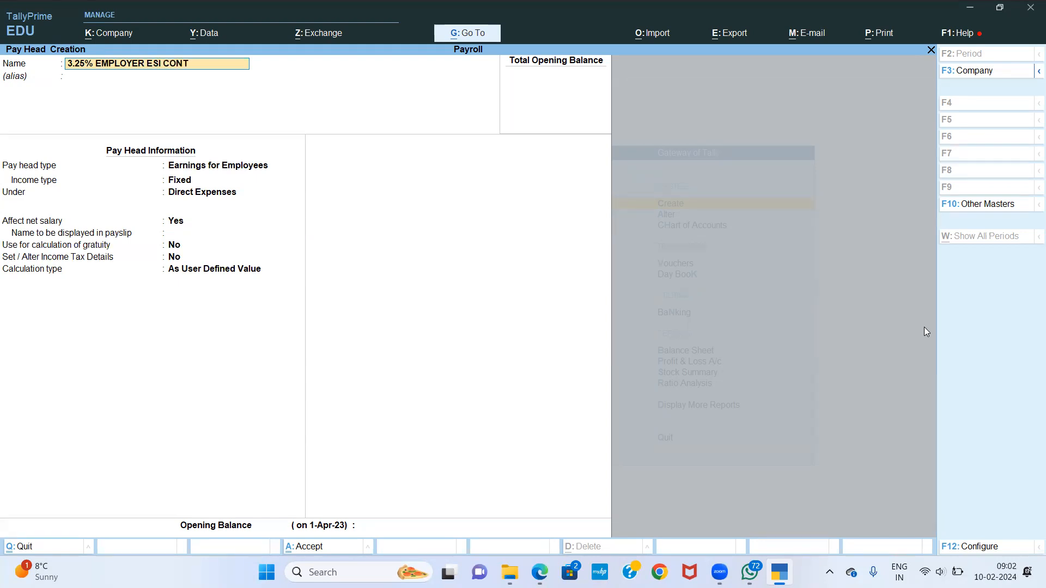
{"action": "type", "text": "RIBUTION"}
{"action": "key", "text": "Return"}
{"action": "key", "text": "Return"}
{"action": "key", "text": "Down"}
{"action": "key", "text": "Down"}
{"action": "key", "text": "Down"}
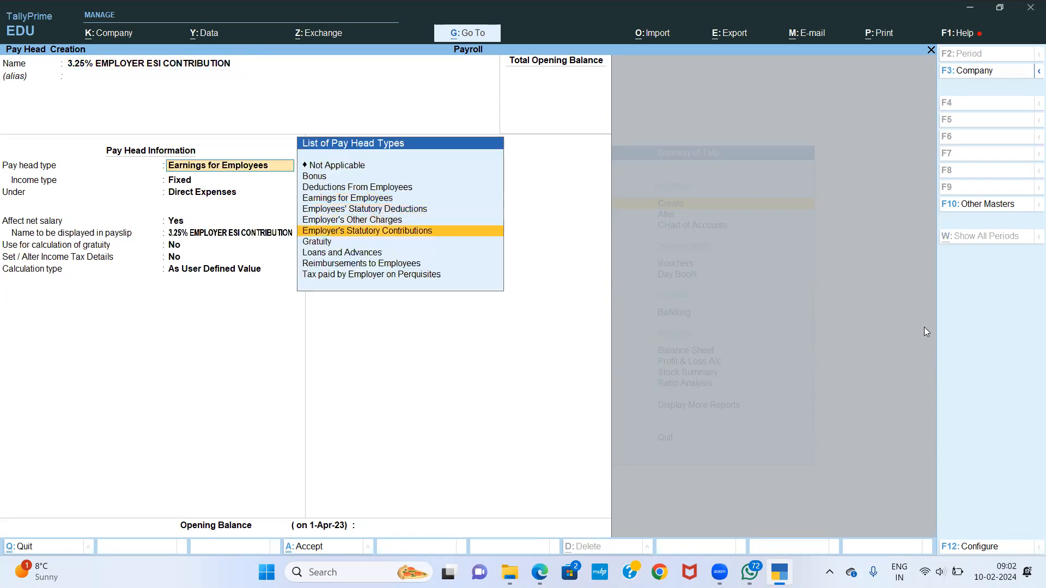
{"action": "key", "text": "Return"}
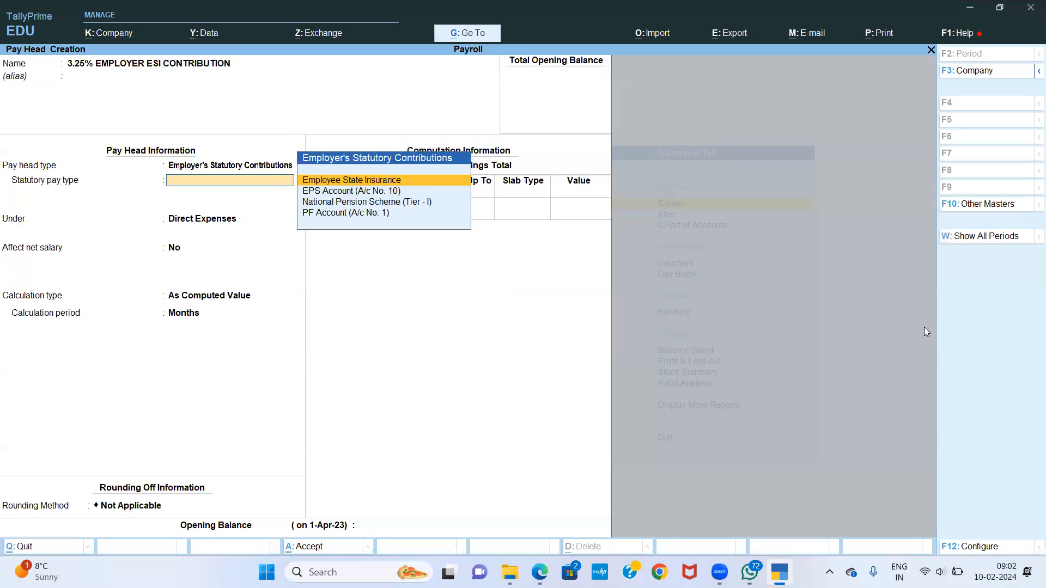
Step: Set the statutory pay type to Employee State Insurance under Indirect Expenses, without affecting net salary
{"action": "key", "text": "Return"}
{"action": "key", "text": "Down"}
{"action": "key", "text": "Down"}
{"action": "key", "text": "Down"}
{"action": "key", "text": "Return"}
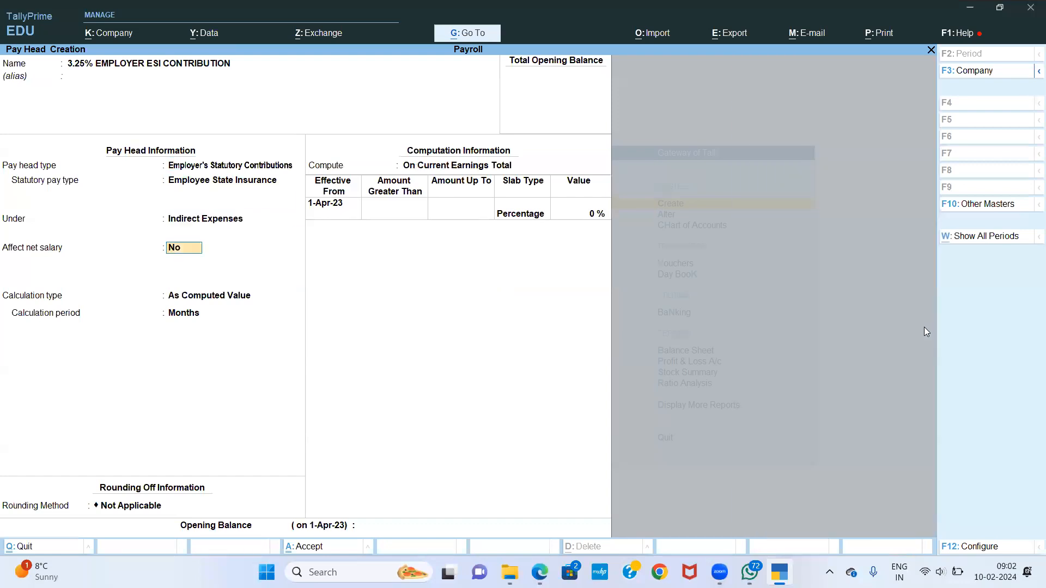
{"action": "key", "text": "Return"}
Step: Apply Normal Rounding with a limit of 1 to the employer ESI contribution
{"action": "key", "text": "Down"}
{"action": "key", "text": "Return"}
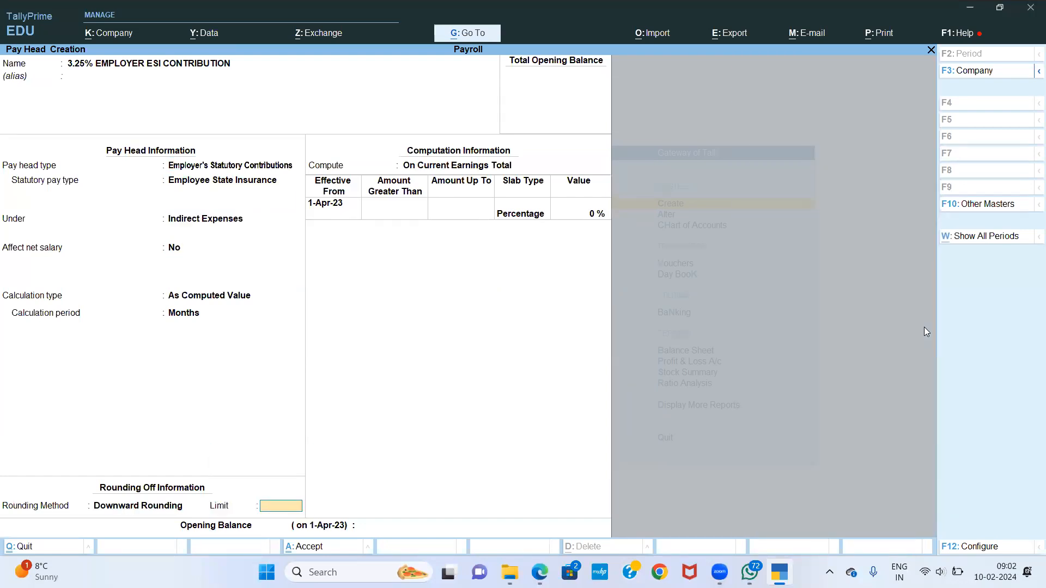
{"action": "key", "text": "BackSpace"}
{"action": "type", "text": "n"}
{"action": "key", "text": "BackSpace"}
{"action": "key", "text": "BackSpace"}
{"action": "key", "text": "BackSpace"}
{"action": "key", "text": "BackSpace"}
{"action": "key", "text": "BackSpace"}
{"action": "key", "text": "BackSpace"}
{"action": "key", "text": "BackSpace"}
{"action": "key", "text": "BackSpace"}
{"action": "key", "text": "BackSpace"}
{"action": "key", "text": "BackSpace"}
{"action": "key", "text": "BackSpace"}
{"action": "key", "text": "BackSpace"}
{"action": "key", "text": "BackSpace"}
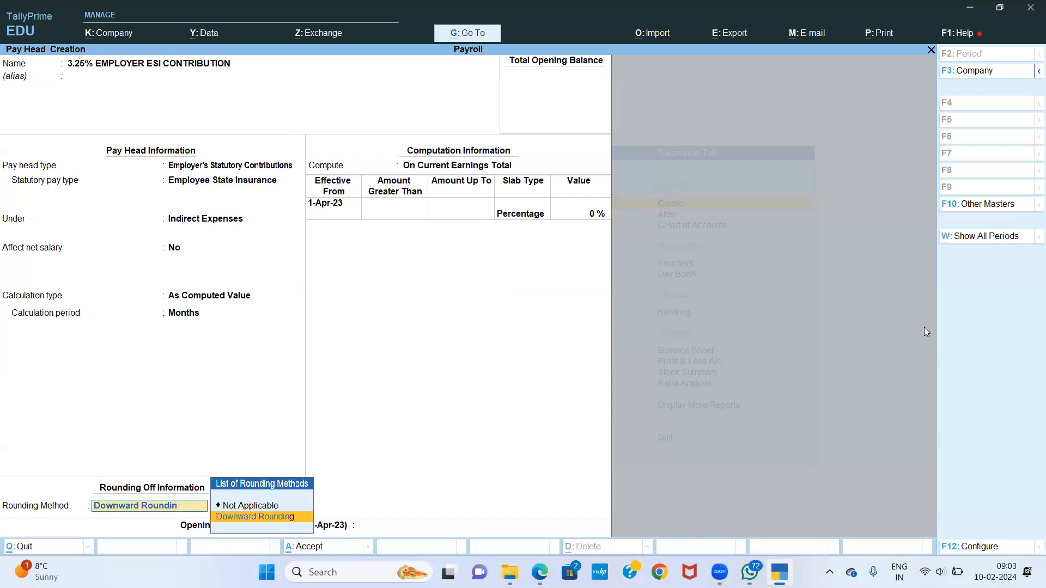
{"action": "key", "text": "BackSpace"}
{"action": "key", "text": "BackSpace"}
{"action": "key", "text": "BackSpace"}
{"action": "key", "text": "BackSpace"}
{"action": "key", "text": "Down"}
{"action": "key", "text": "Down"}
{"action": "key", "text": "Return"}
{"action": "key", "text": "Return"}
Step: Compute the employer ESI contribution on current earnings total at 3.25 percent and save the pay head
{"action": "key", "text": "Down"}
{"action": "key", "text": "Down"}
{"action": "key", "text": "Up"}
{"action": "key", "text": "Up"}
{"action": "key", "text": "Return"}
{"action": "type", "text": "3.25"}
{"action": "key", "text": "Return"}
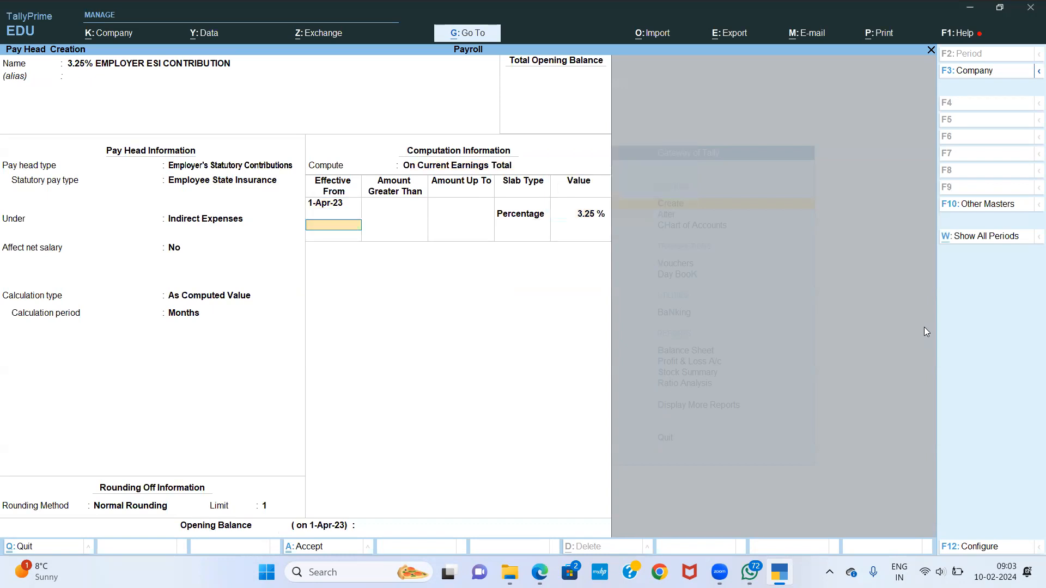
{"action": "key", "text": "Return"}
{"action": "key", "text": "Return"}
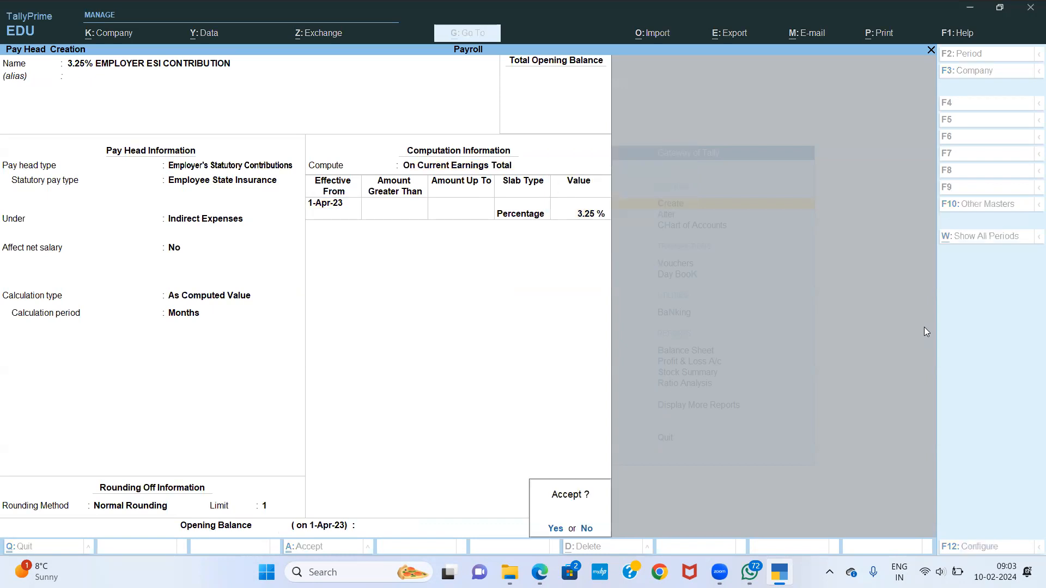
{"action": "key", "text": "Return"}
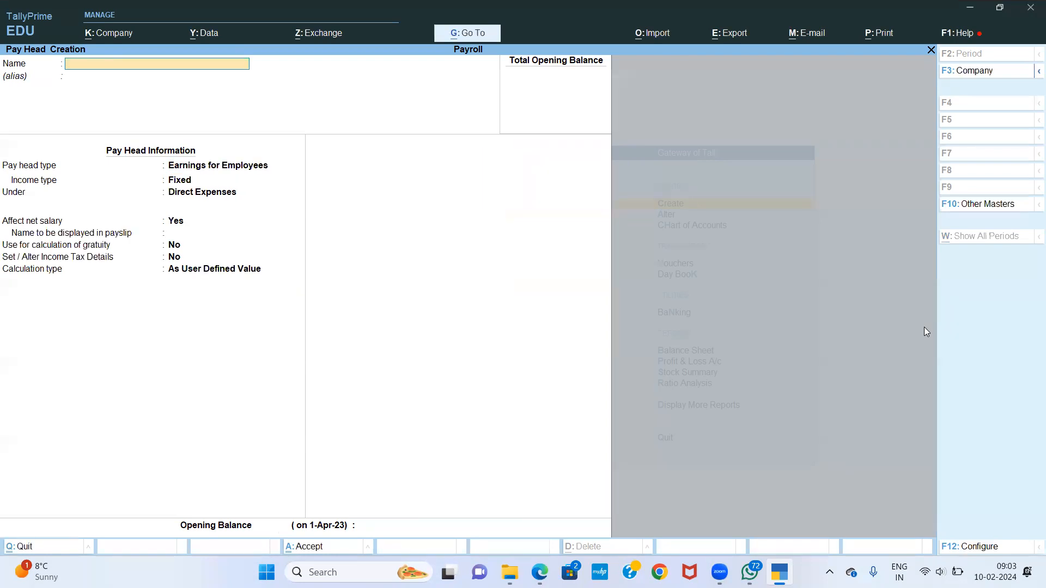
Step: Switch to the Chapter 4.3 PDF to check the remaining pay head details
{"action": "key", "text": "alt+Tab"}
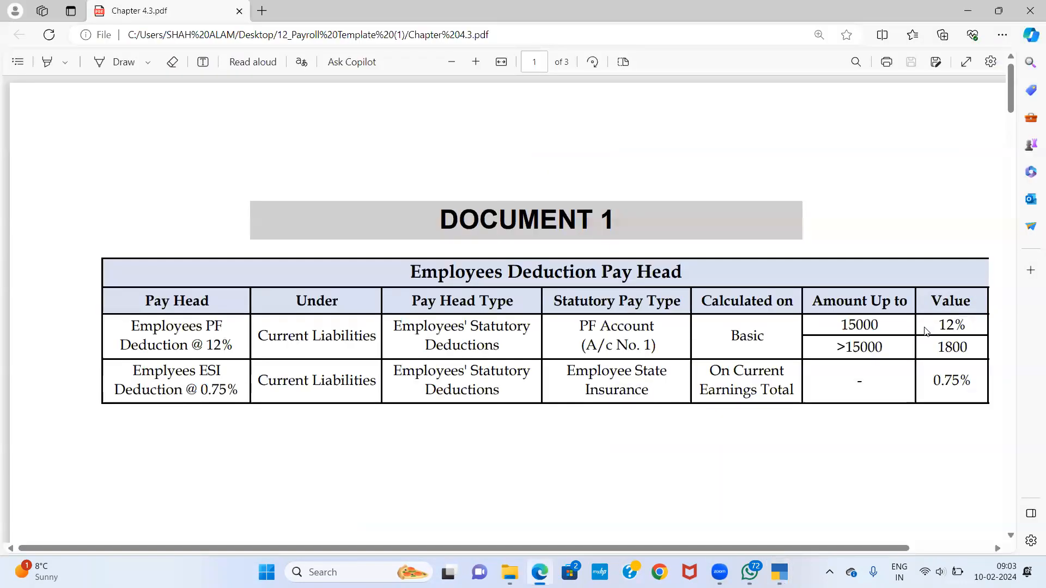
Step: Review the employee deduction, employer contribution and salary structure tables in the Chapter 4.3 PDF
{"action": "scroll", "coordinate": [925, 331], "scroll_direction": "down", "scroll_amount": 15}
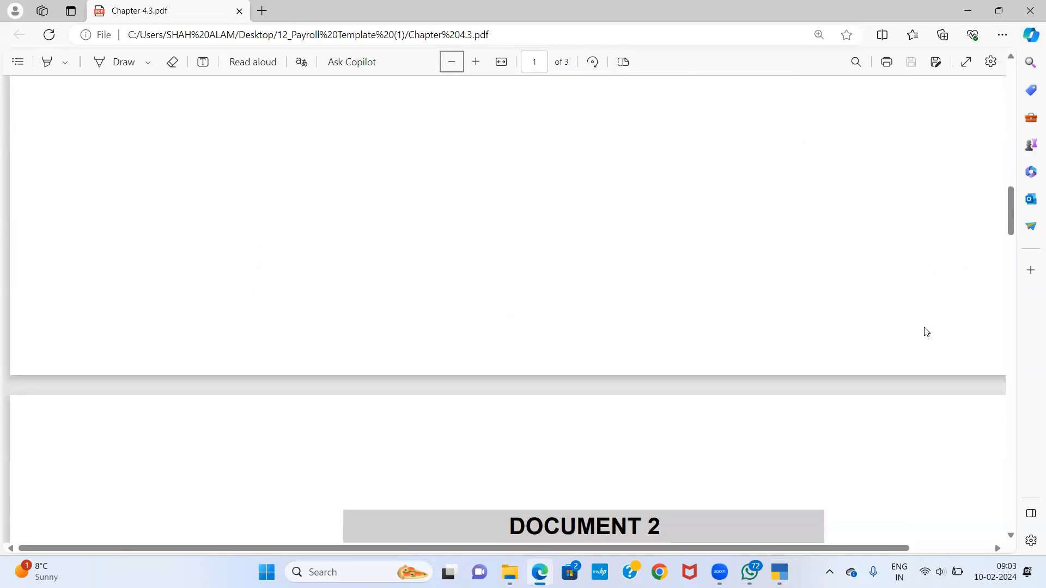
{"action": "scroll", "coordinate": [926, 331], "scroll_direction": "down", "scroll_amount": 7}
{"action": "scroll", "coordinate": [926, 331], "scroll_direction": "up", "scroll_amount": 2}
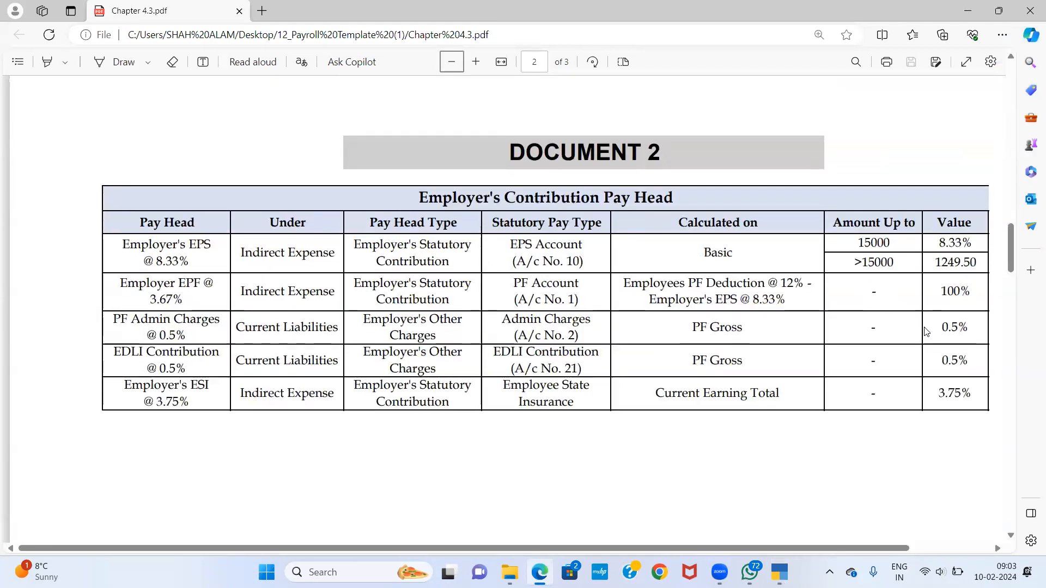
{"action": "scroll", "coordinate": [926, 331], "scroll_direction": "down", "scroll_amount": 1}
{"action": "key", "text": "Tab"}
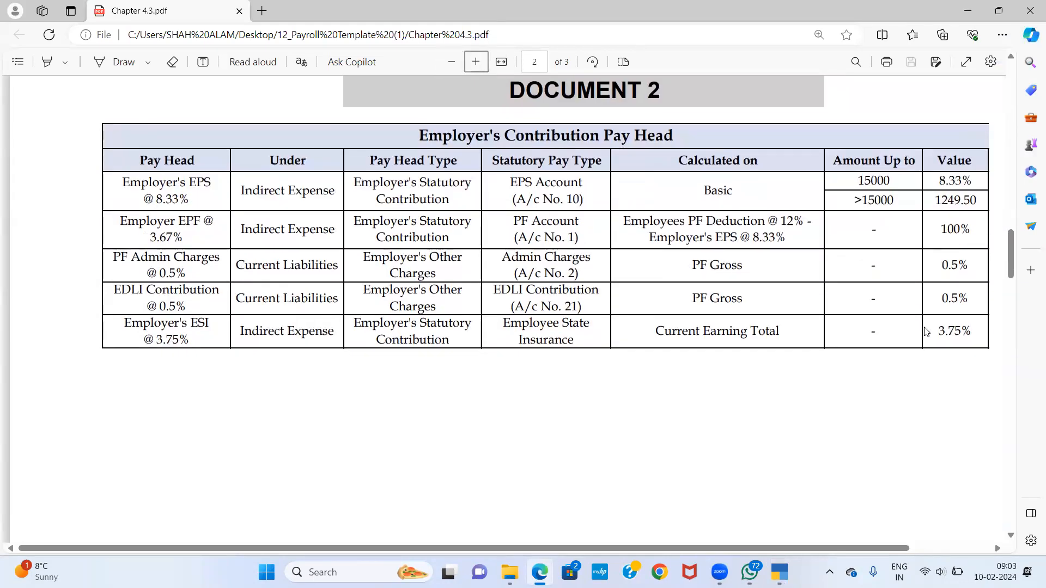
{"action": "scroll", "coordinate": [926, 331], "scroll_direction": "up", "scroll_amount": 10}
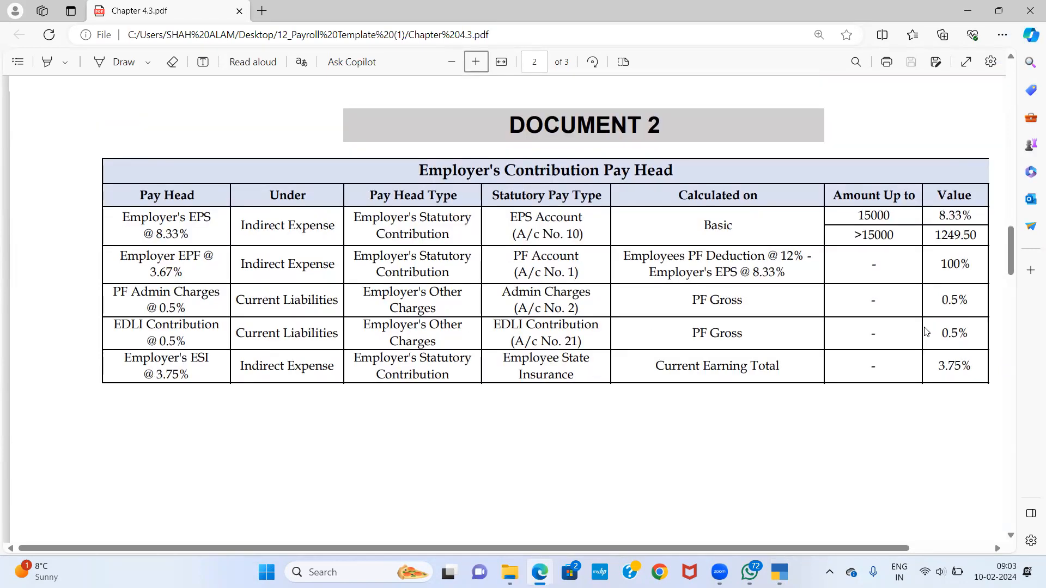
{"action": "scroll", "coordinate": [926, 331], "scroll_direction": "up", "scroll_amount": 3}
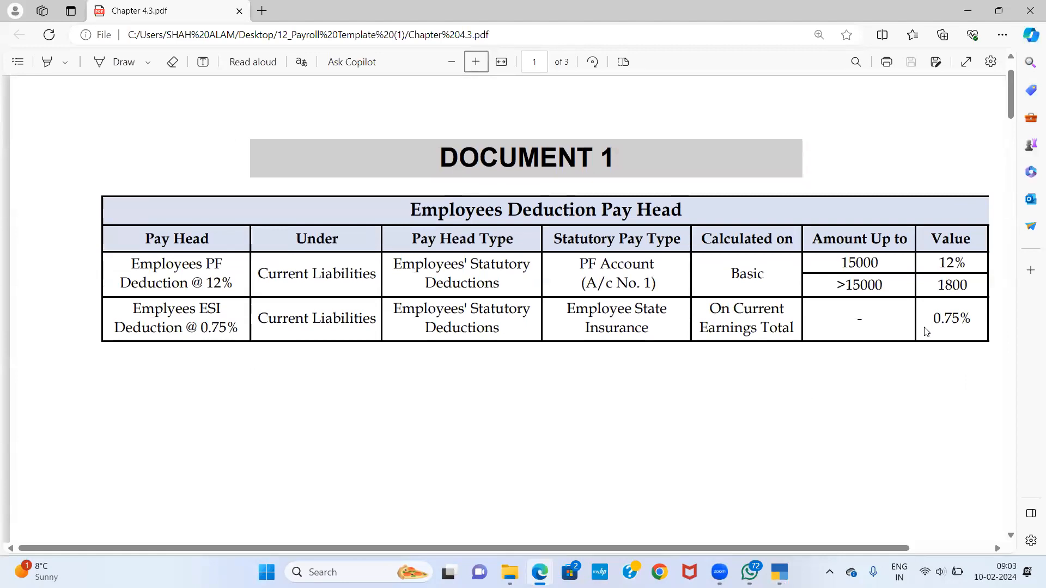
{"action": "scroll", "coordinate": [926, 331], "scroll_direction": "down", "scroll_amount": 5}
{"action": "scroll", "coordinate": [926, 332], "scroll_direction": "down", "scroll_amount": 10}
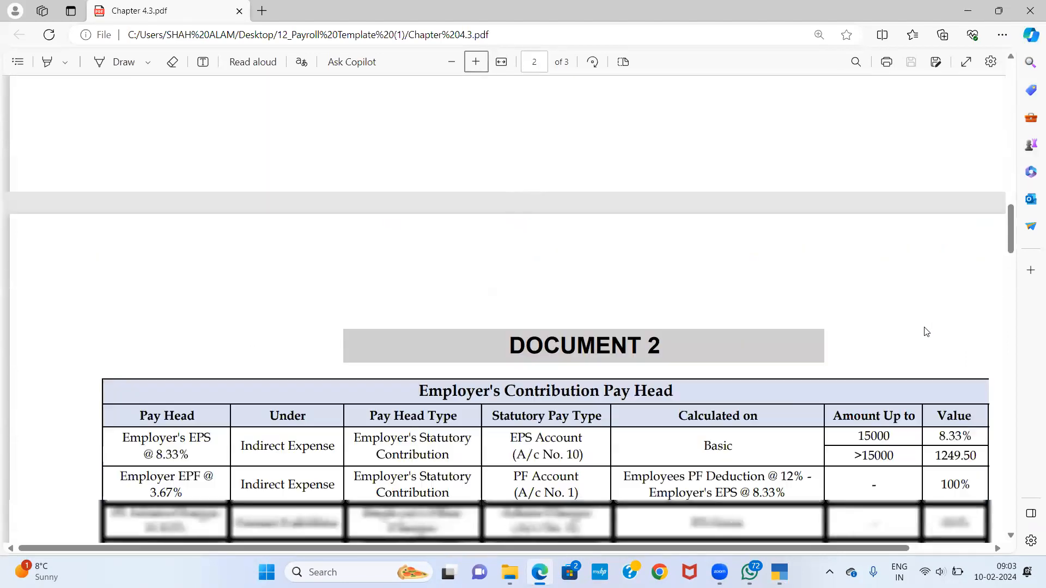
{"action": "scroll", "coordinate": [926, 331], "scroll_direction": "up", "scroll_amount": 6}
{"action": "scroll", "coordinate": [926, 331], "scroll_direction": "down", "scroll_amount": 1}
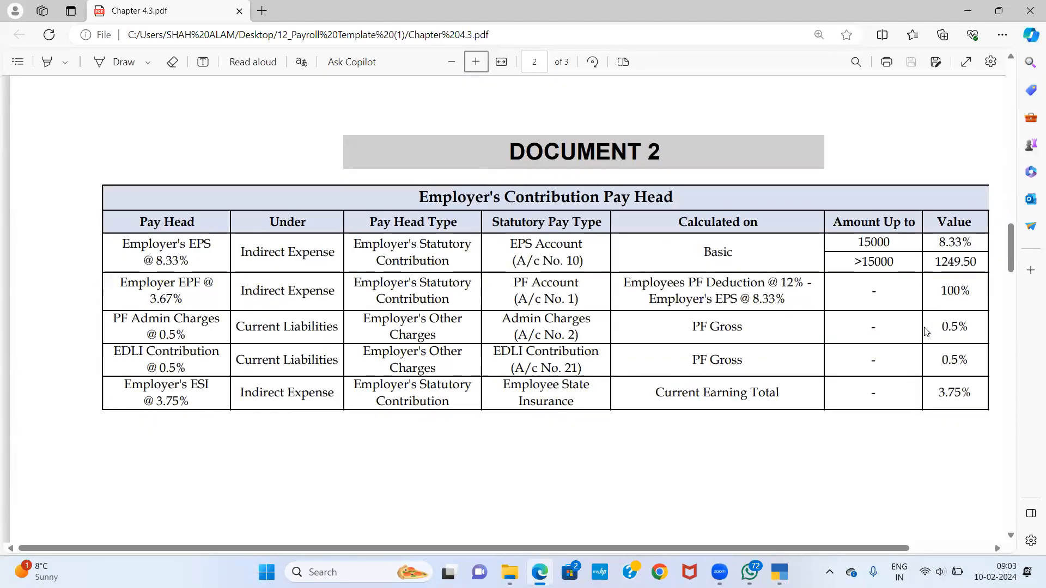
{"action": "scroll", "coordinate": [926, 331], "scroll_direction": "down", "scroll_amount": 6}
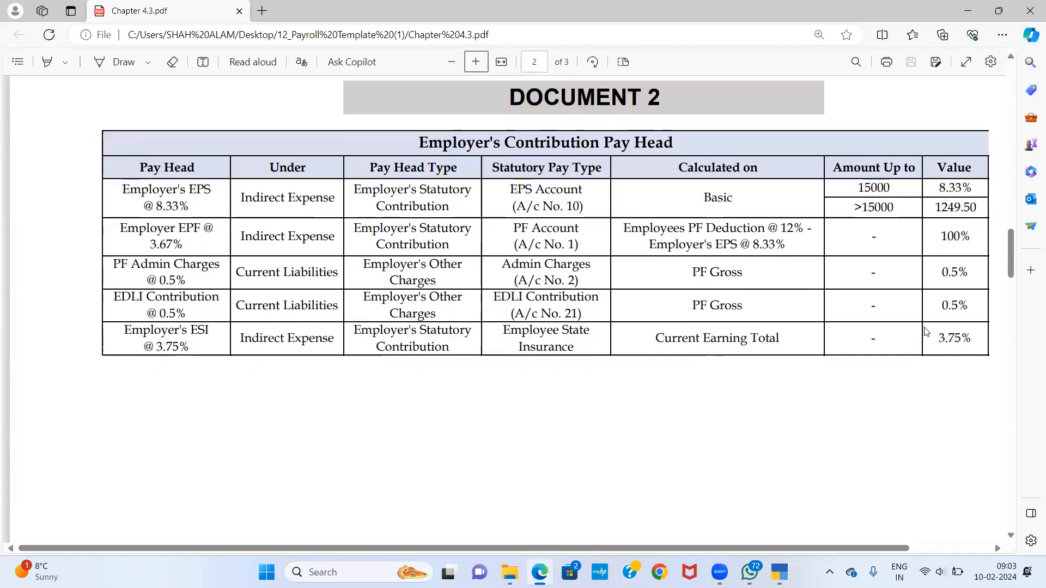
{"action": "scroll", "coordinate": [925, 332], "scroll_direction": "down", "scroll_amount": 7}
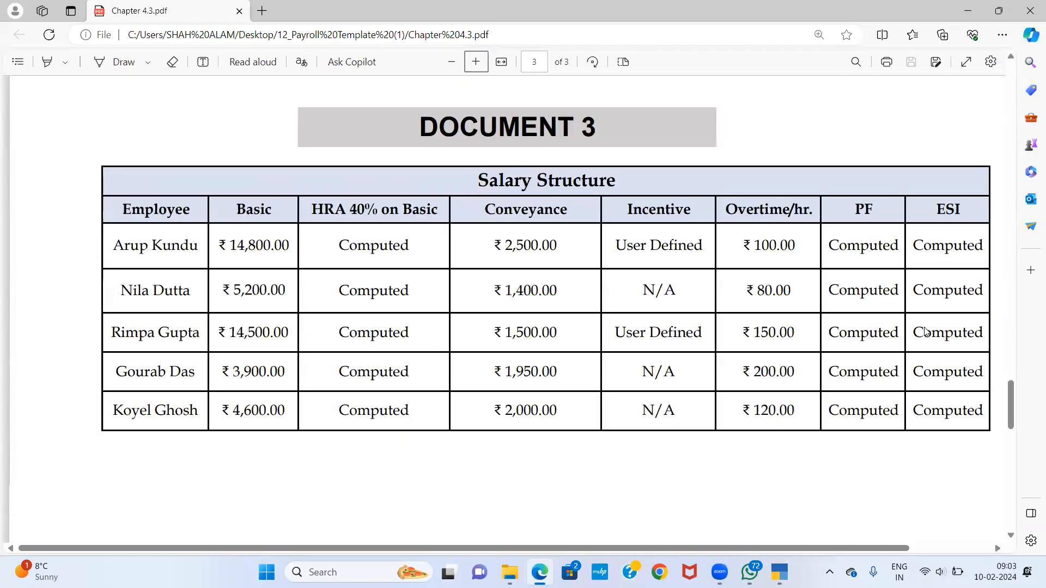
{"action": "scroll", "coordinate": [926, 331], "scroll_direction": "up", "scroll_amount": 3}
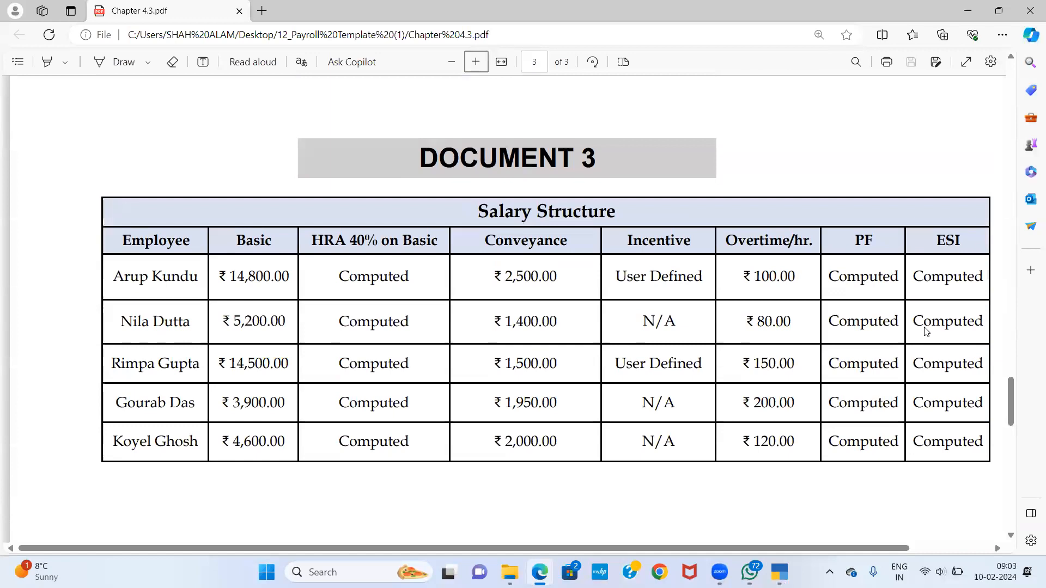
Step: Switch to TallyPrime, leave master creation and open Define Salary under the payroll masters for alteration
{"action": "key", "text": "alt+Tab"}
{"action": "key", "text": "Escape"}
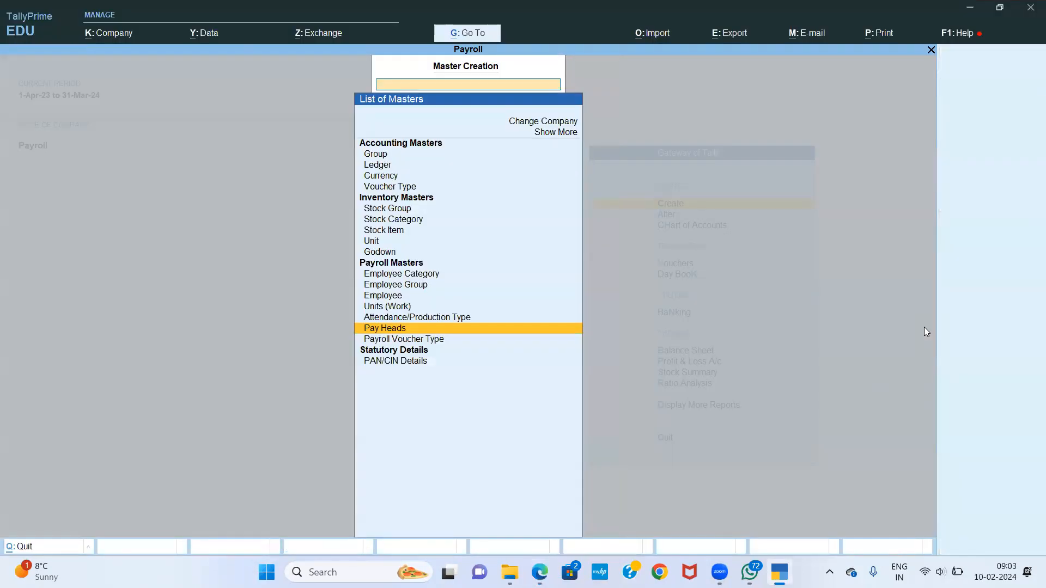
{"action": "key", "text": "Escape"}
{"action": "key", "text": "Down"}
{"action": "key", "text": "Return"}
{"action": "key", "text": "Down"}
{"action": "key", "text": "Down"}
{"action": "key", "text": "Down"}
{"action": "key", "text": "Down"}
{"action": "key", "text": "Down"}
{"action": "key", "text": "Down"}
{"action": "key", "text": "Down"}
{"action": "key", "text": "Down"}
{"action": "key", "text": "Down"}
{"action": "key", "text": "Down"}
{"action": "key", "text": "Down"}
{"action": "key", "text": "Down"}
{"action": "key", "text": "Down"}
{"action": "key", "text": "Down"}
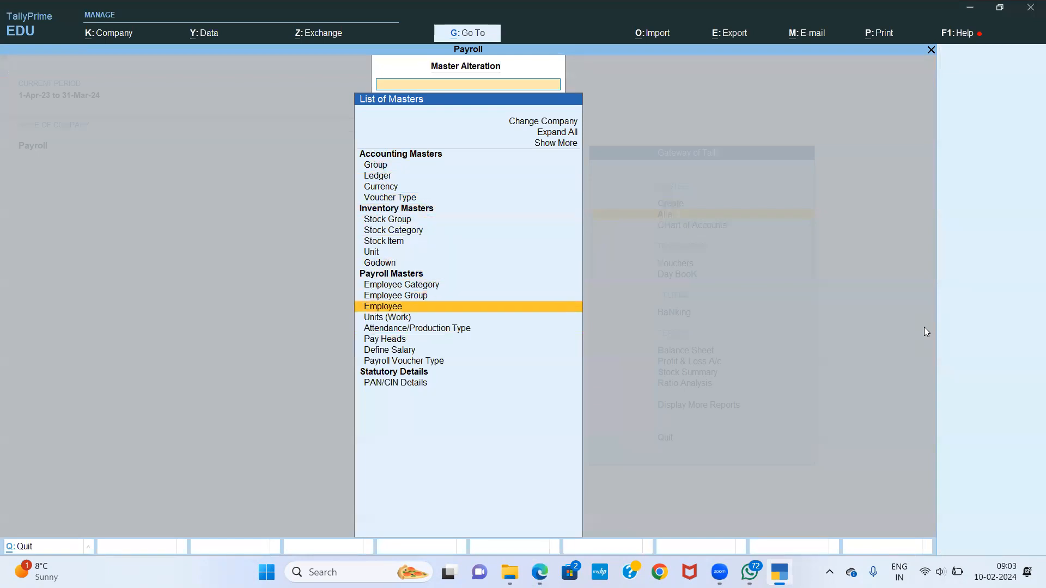
{"action": "key", "text": "Down"}
{"action": "key", "text": "Return"}
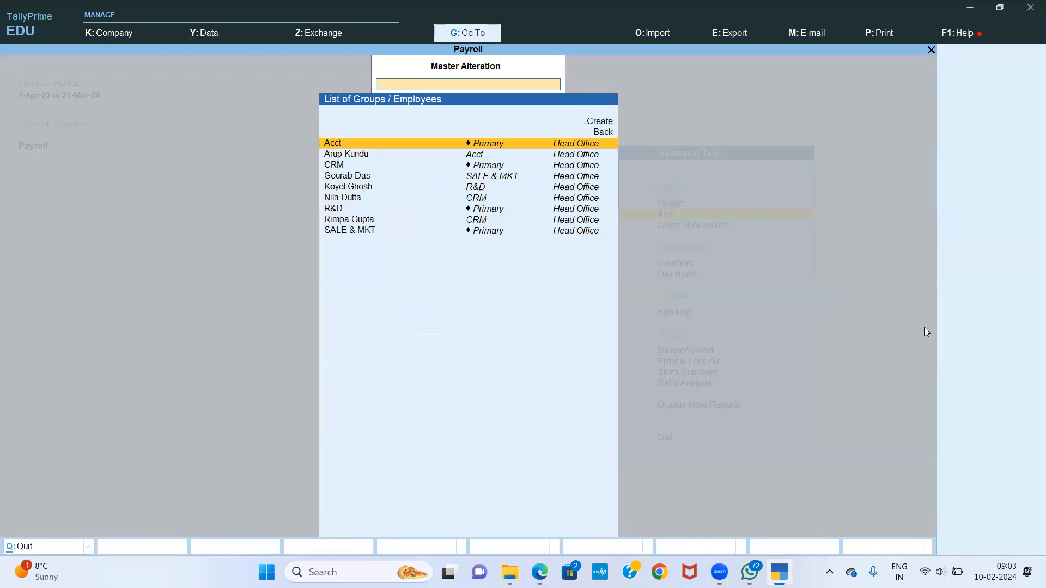
Step: Open the salary details of the employee in the Acct group and set the effective date to 1-Apr-23
{"action": "key", "text": "alt+Tab"}
{"action": "key", "text": "alt+Tab"}
{"action": "key", "text": "Down"}
{"action": "key", "text": "Return"}
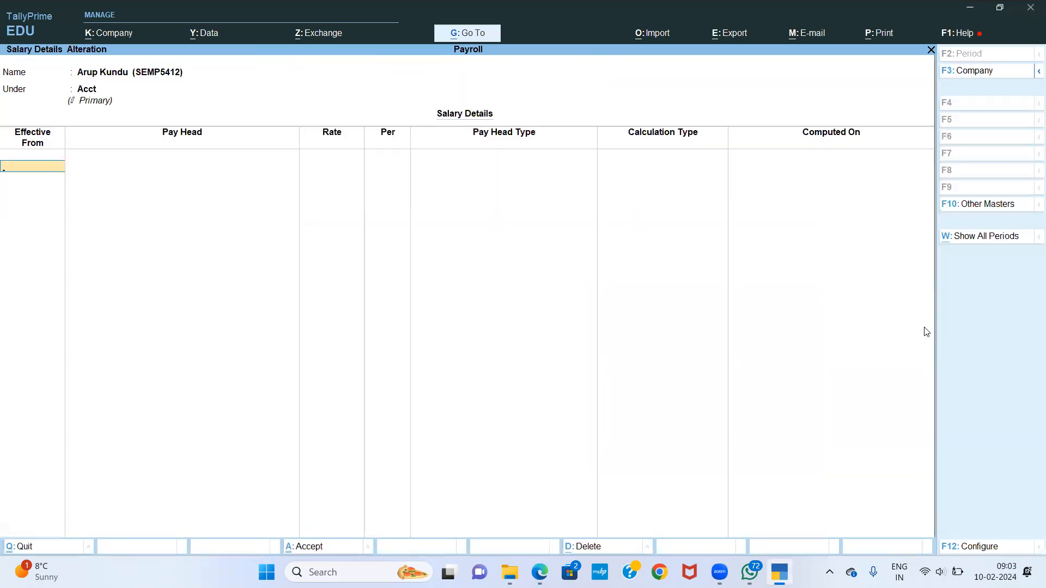
{"action": "key", "text": "Return"}
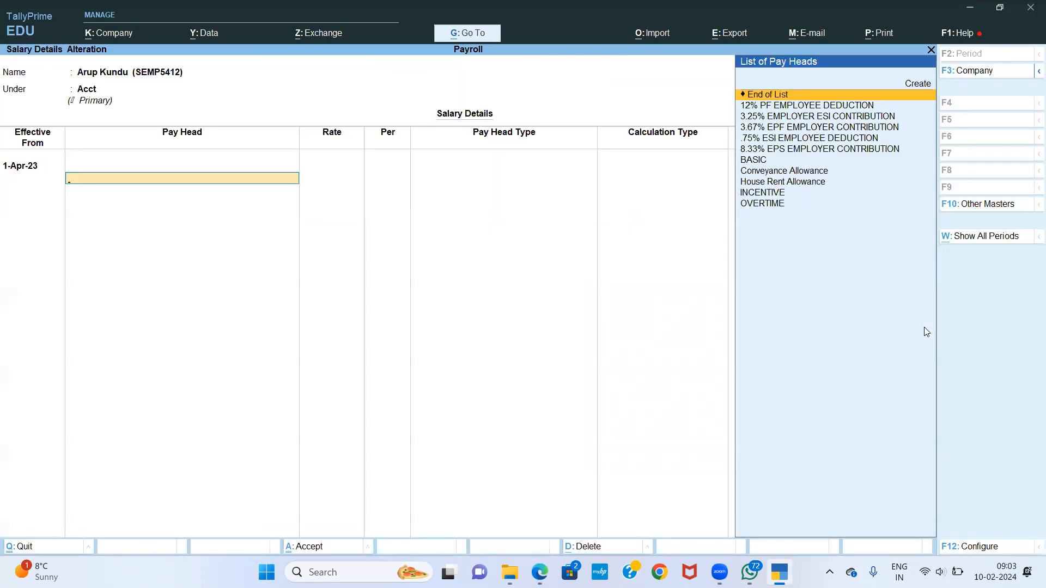
Step: Add the BASIC pay head to the employee's salary details with a rate of 14,800, checking the salary structure PDF
{"action": "key", "text": "Down"}
{"action": "key", "text": "Down"}
{"action": "key", "text": "Down"}
{"action": "key", "text": "Down"}
{"action": "key", "text": "Down"}
{"action": "key", "text": "Down"}
{"action": "key", "text": "Return"}
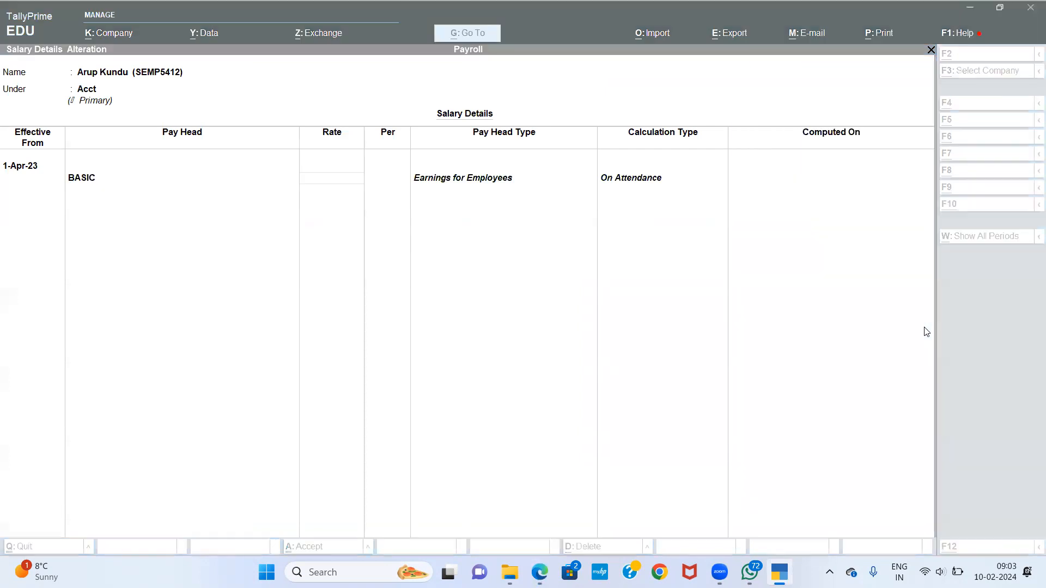
{"action": "key", "text": "alt+Tab"}
{"action": "key", "text": "alt+Tab"}
{"action": "type", "text": "14800"}
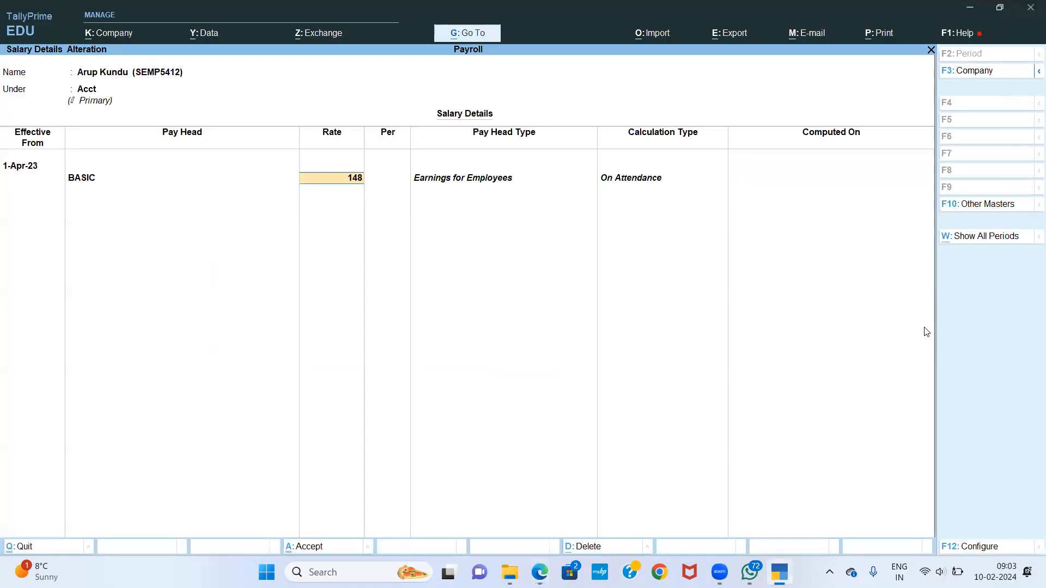
{"action": "key", "text": "Return"}
Step: Check the salary structure PDF and add the House Rent Allowance pay head below BASIC
{"action": "key", "text": "alt+Tab"}
{"action": "key", "text": "alt+Tab"}
{"action": "key", "text": "alt+Tab"}
{"action": "key", "text": "alt+Tab"}
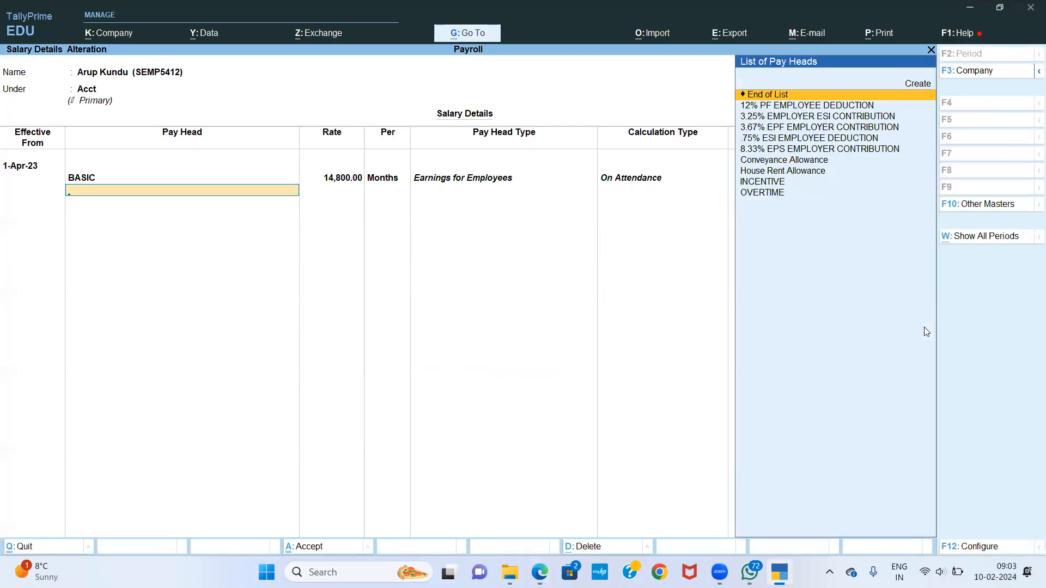
{"action": "key", "text": "Down"}
{"action": "key", "text": "Down"}
{"action": "key", "text": "Down"}
{"action": "key", "text": "Down"}
{"action": "key", "text": "Down"}
{"action": "key", "text": "Down"}
{"action": "key", "text": "Down"}
{"action": "key", "text": "Return"}
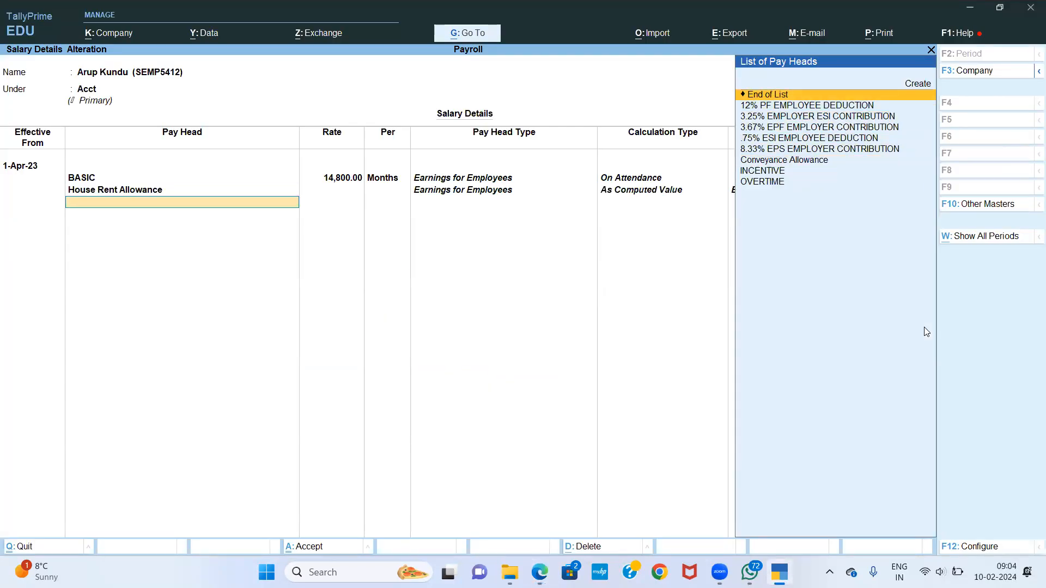
Step: Add the Conveyance Allowance pay head with a rate of 2,500 as given in the salary structure PDF
{"action": "key", "text": "alt+Tab"}
{"action": "key", "text": "alt+Tab"}
{"action": "key", "text": "Down"}
{"action": "key", "text": "Down"}
{"action": "key", "text": "Down"}
{"action": "key", "text": "Down"}
{"action": "key", "text": "Down"}
{"action": "key", "text": "Down"}
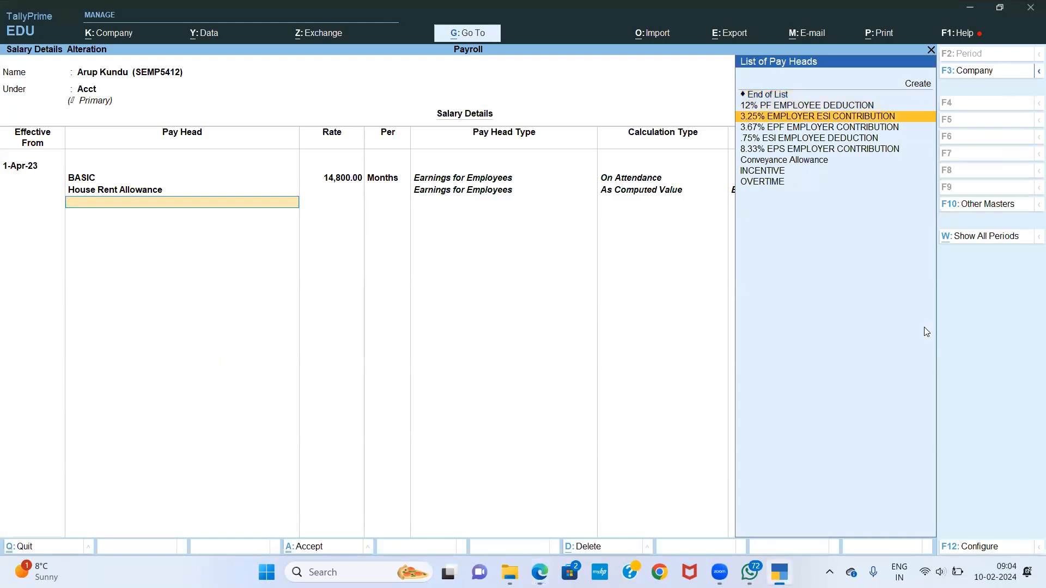
{"action": "key", "text": "Return"}
{"action": "key", "text": "alt+Tab"}
{"action": "key", "text": "alt+Tab"}
{"action": "key", "text": "alt+Tab"}
{"action": "key", "text": "alt+Tab"}
{"action": "type", "text": "2500"}
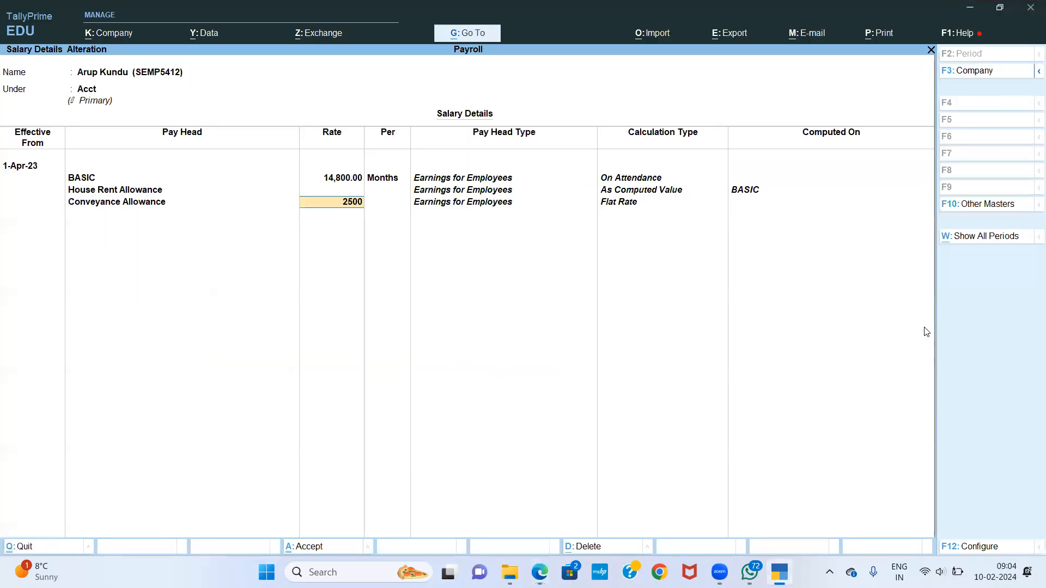
{"action": "key", "text": "Return"}
{"action": "key", "text": "Return"}
Step: Consult the salary structure PDF and add the INCENTIVE pay head to the employee's salary details
{"action": "key", "text": "alt+Tab"}
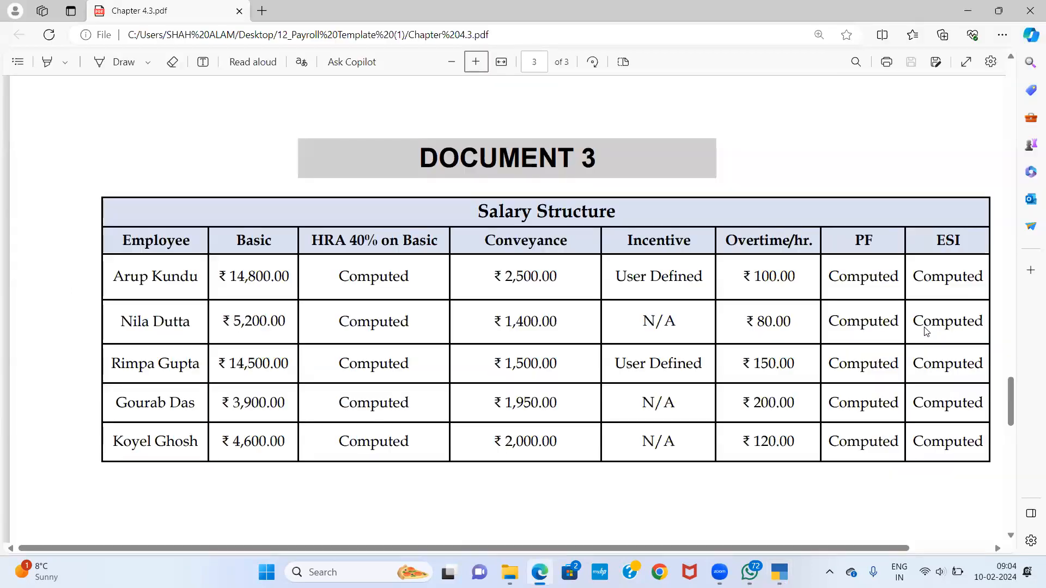
{"action": "key", "text": "alt+Tab"}
{"action": "key", "text": "Down"}
{"action": "key", "text": "Down"}
{"action": "key", "text": "Down"}
{"action": "key", "text": "Down"}
{"action": "key", "text": "Down"}
{"action": "key", "text": "Down"}
{"action": "key", "text": "Return"}
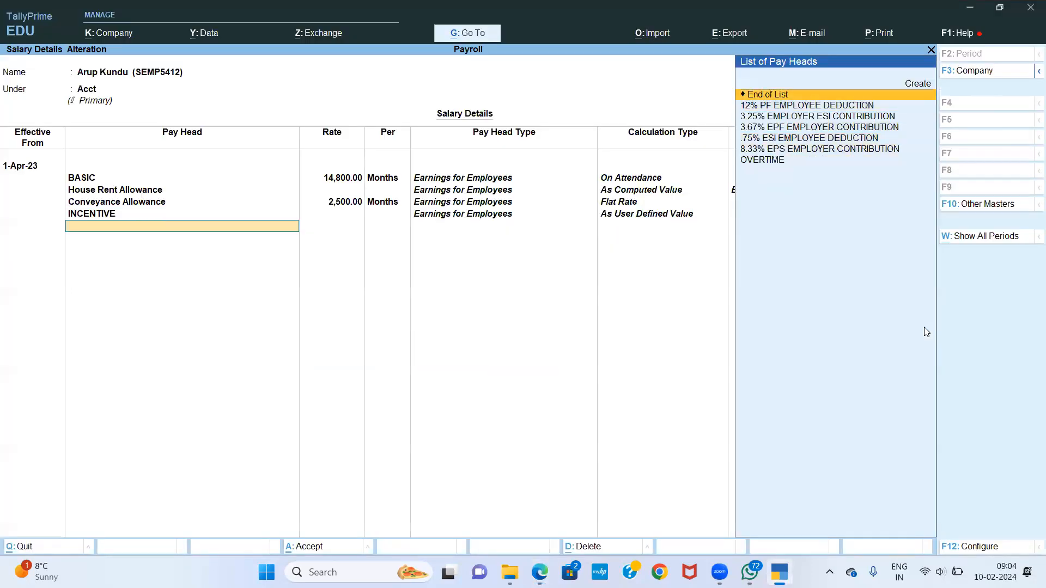
Step: Add the OVERTIME pay head with a rate of 100 per hour, following the salary structure PDF
{"action": "key", "text": "alt+Tab"}
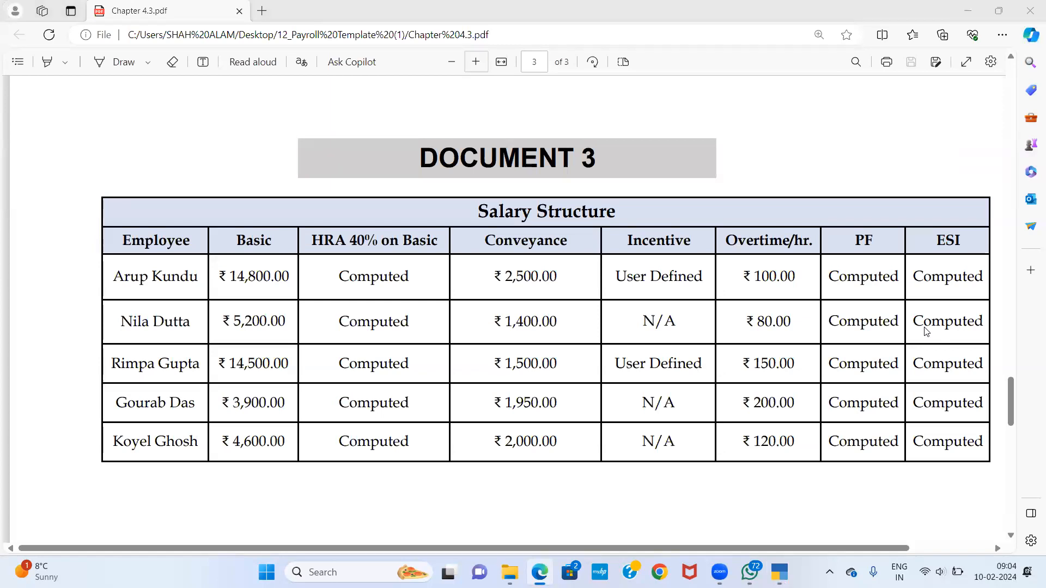
{"action": "key", "text": "alt+Tab"}
{"action": "key", "text": "Down"}
{"action": "key", "text": "Return"}
{"action": "type", "text": "100."}
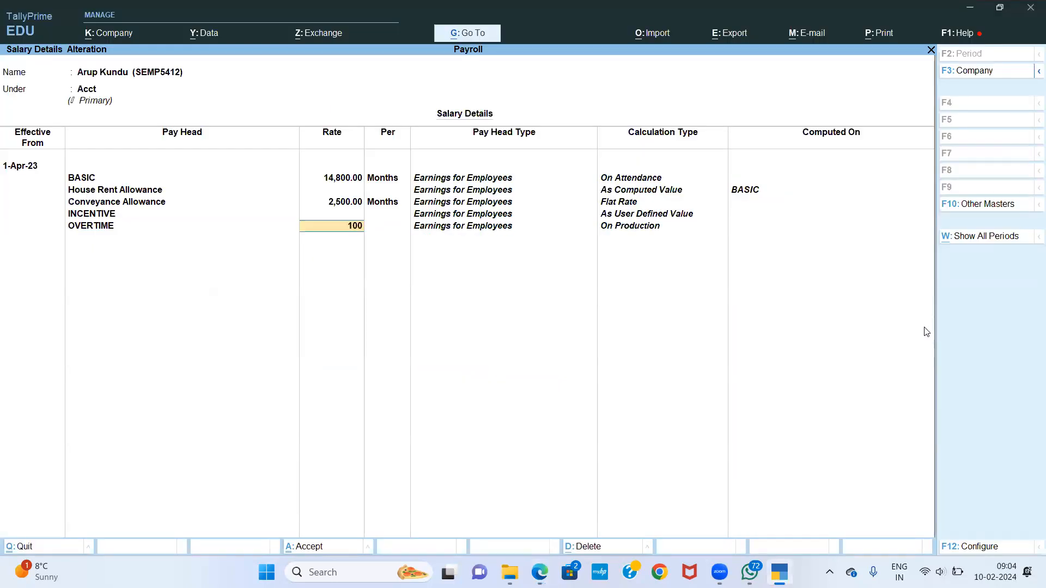
{"action": "key", "text": "Return"}
{"action": "key", "text": "Return"}
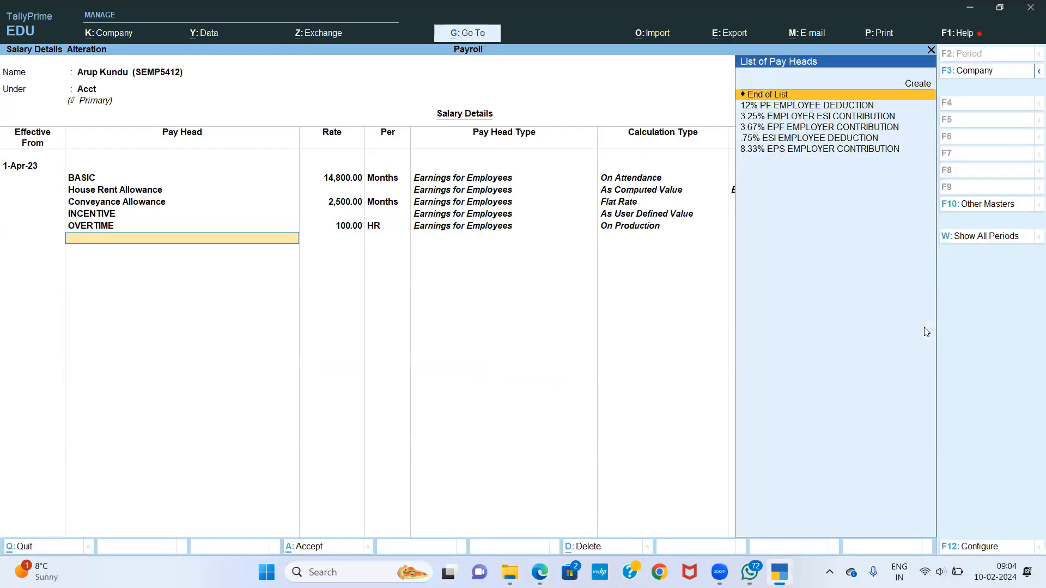
Step: Add the 12% PF EMPLOYEE DEDUCTION and 8.33% EPS EMPLOYER CONTRIBUTION pay heads to the salary details
{"action": "key", "text": "alt+Tab"}
{"action": "key", "text": "alt+Tab"}
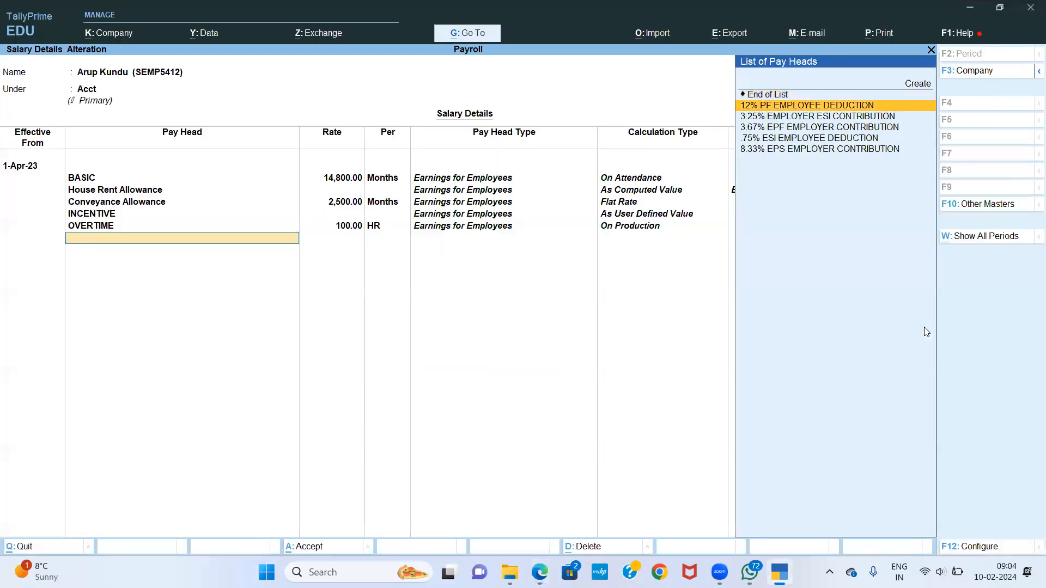
{"action": "key", "text": "Return"}
{"action": "key", "text": "Down"}
{"action": "key", "text": "Down"}
{"action": "key", "text": "Down"}
{"action": "key", "text": "Down"}
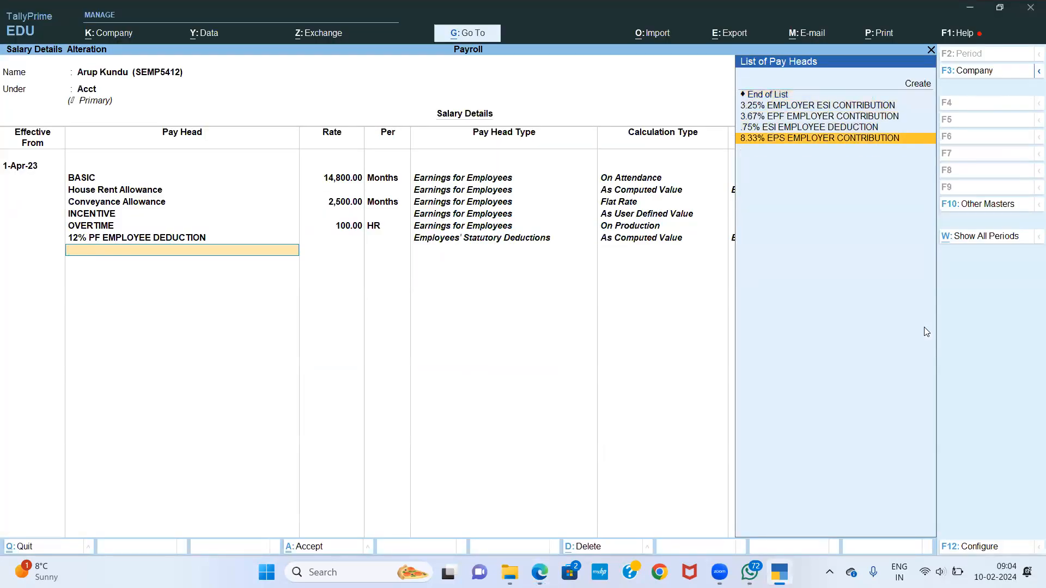
{"action": "key", "text": "Return"}
Step: Add the 3.67% EPF EMPLOYER CONTRIBUTION and 3.25% EMPLOYER ESI CONTRIBUTION pay heads
{"action": "key", "text": "Down"}
{"action": "key", "text": "Return"}
{"action": "key", "text": "Down"}
{"action": "key", "text": "Return"}
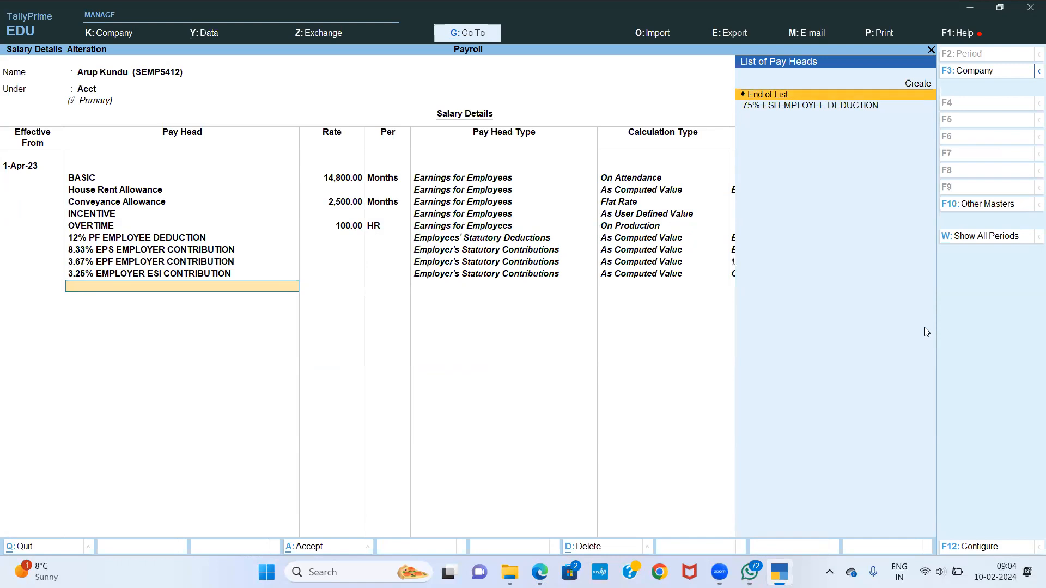
Step: Add the .75% ESI EMPLOYEE DEDUCTION pay head, end the pay head list and accept the salary details
{"action": "key", "text": "Down"}
{"action": "key", "text": "Return"}
{"action": "key", "text": "Return"}
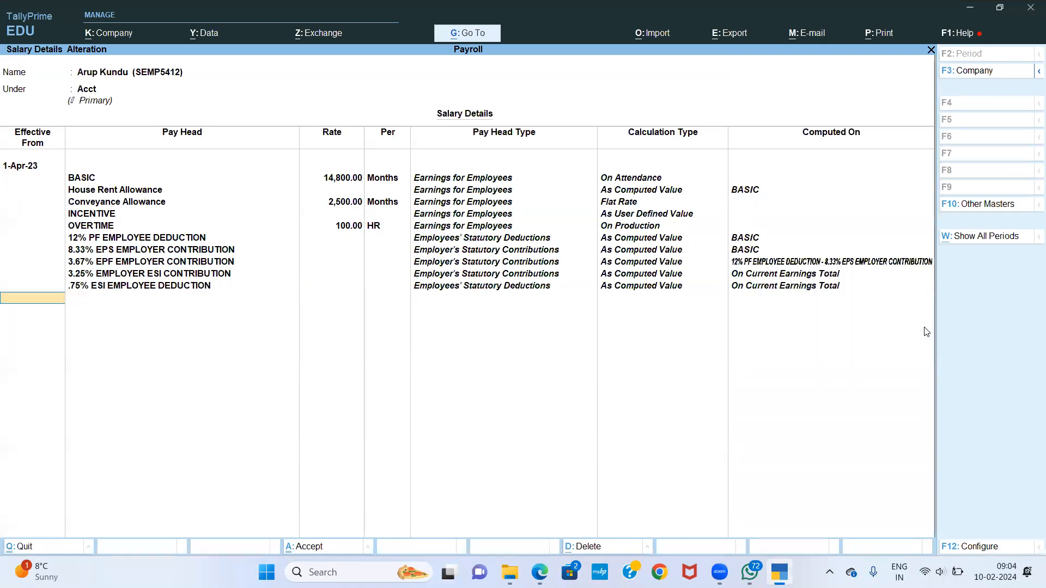
{"action": "key", "text": "Return"}
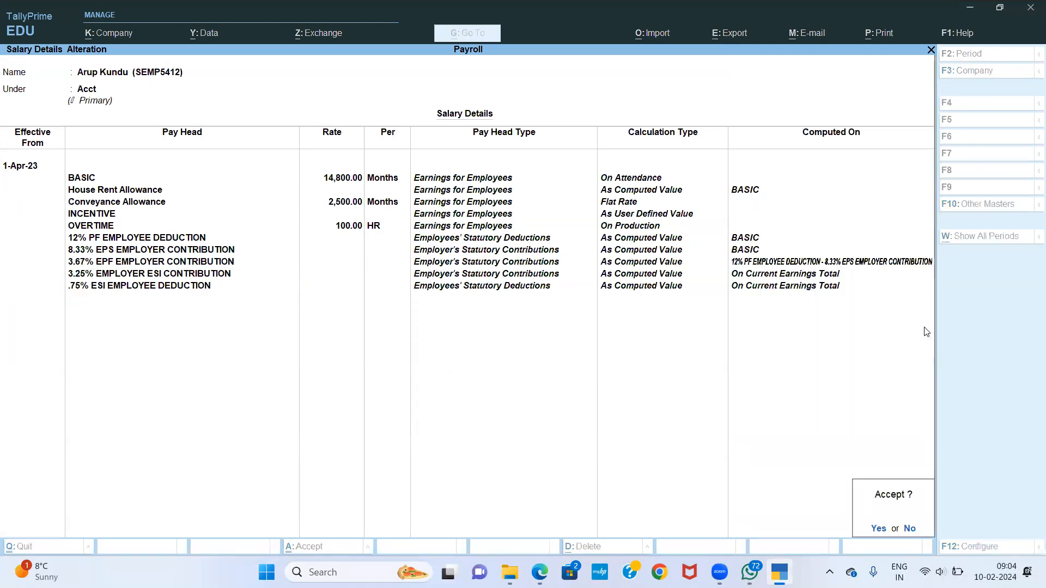
{"action": "key", "text": "Return"}
Step: Open the salary details of the second employee in the salary structure PDF, with the effective date 1-Apr-23
{"action": "key", "text": "alt+Tab"}
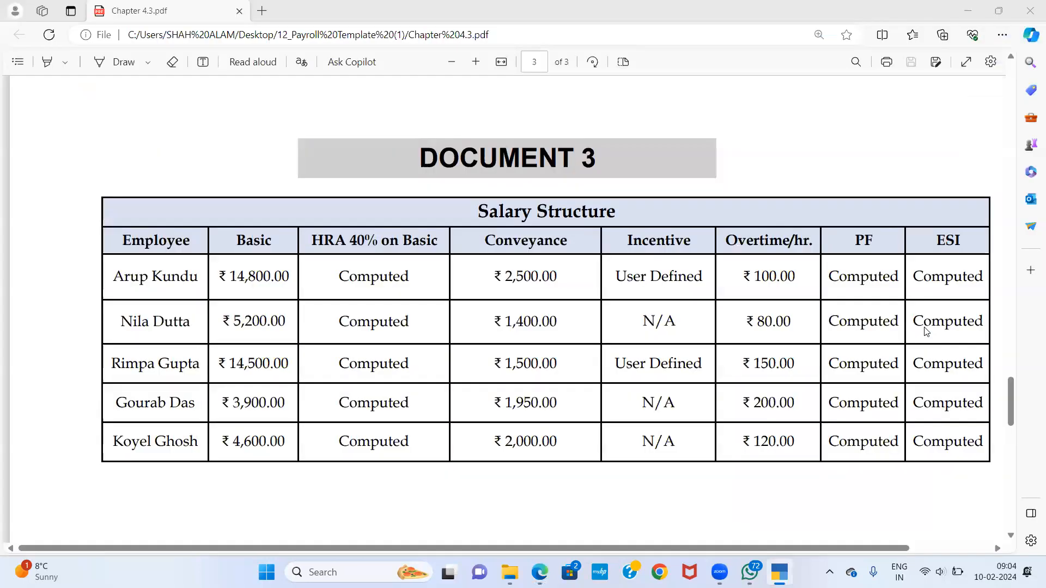
{"action": "key", "text": "alt+Tab"}
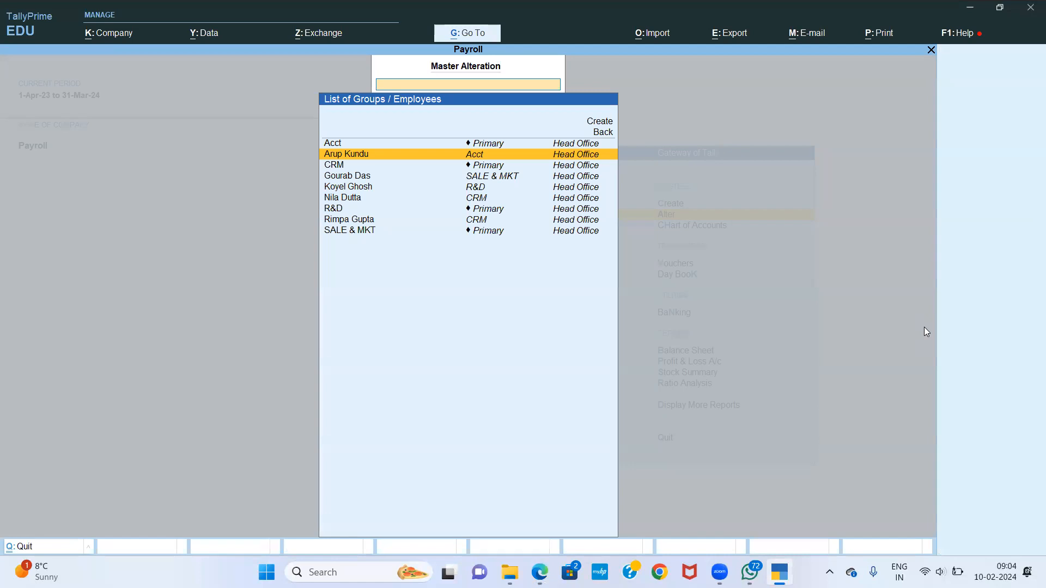
{"action": "key", "text": "Down"}
{"action": "key", "text": "Down"}
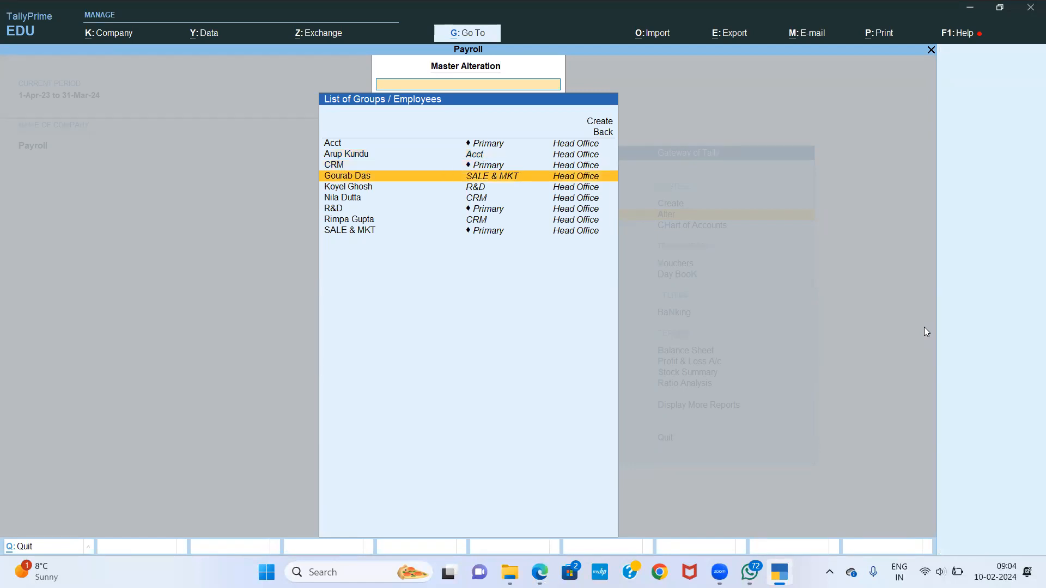
{"action": "key", "text": "alt+Tab"}
{"action": "key", "text": "alt+Tab"}
{"action": "key", "text": "Down"}
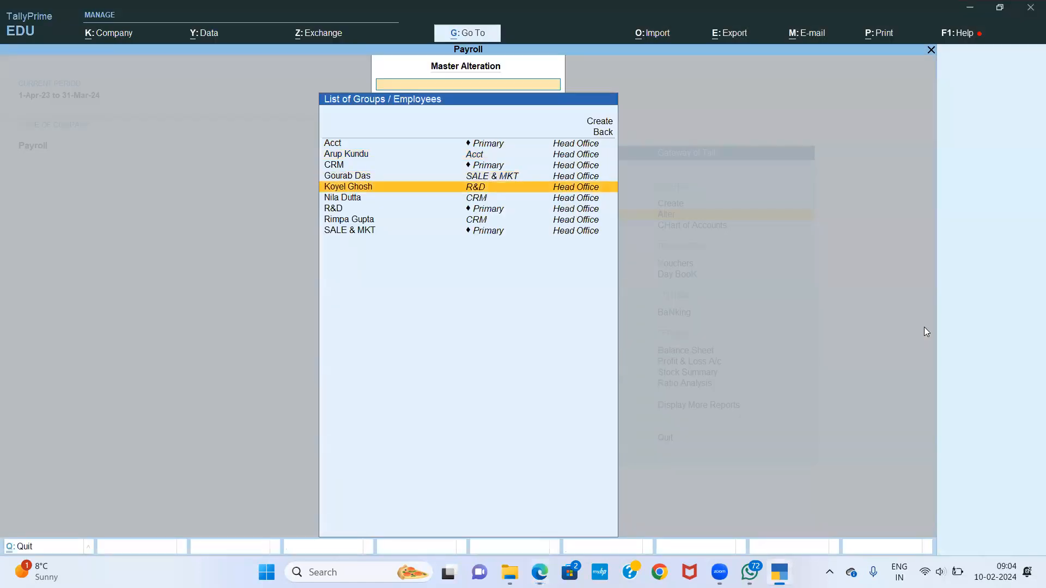
{"action": "key", "text": "Down"}
{"action": "key", "text": "Return"}
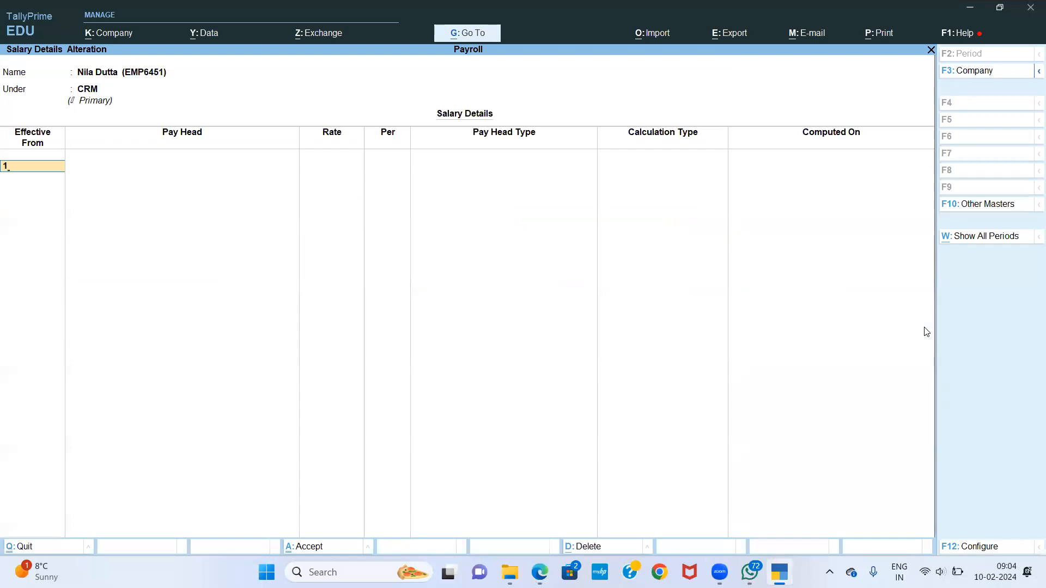
{"action": "key", "text": "Return"}
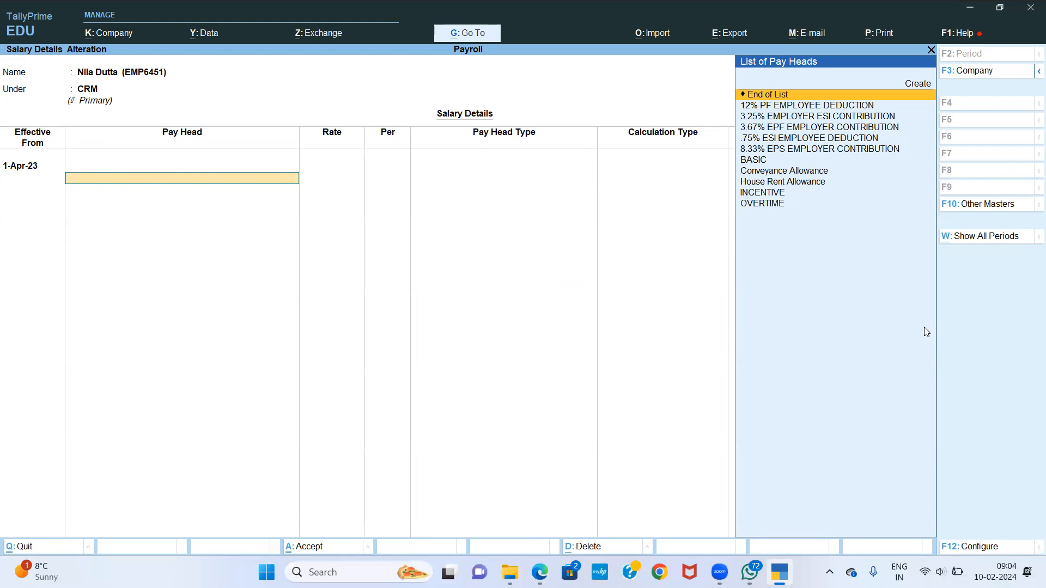
{"action": "key", "text": "BackSpace"}
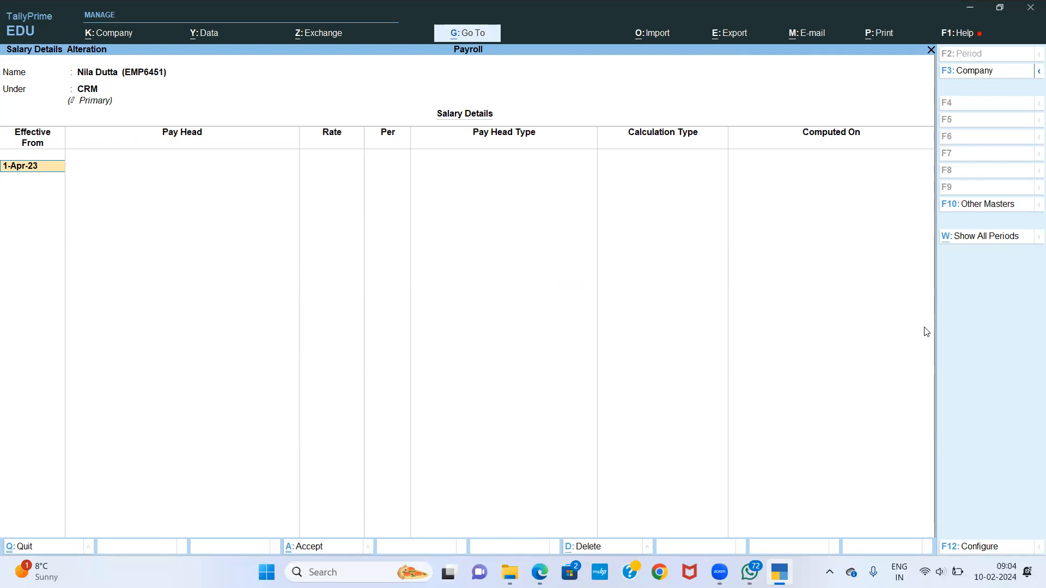
{"action": "key", "text": "Return"}
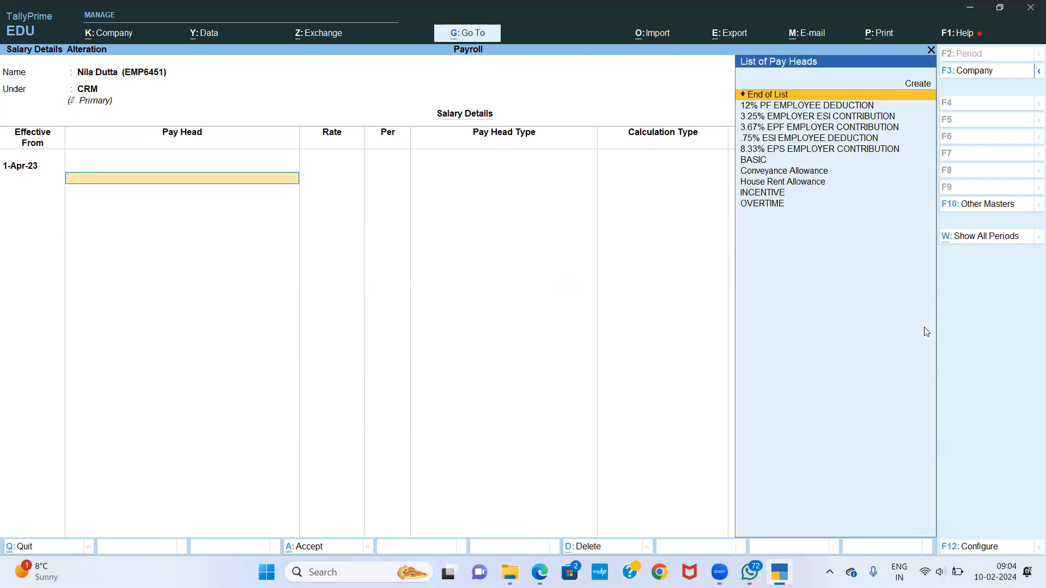
Step: Add the BASIC pay head with a rate of 5,200 per month, following the salary structure PDF
{"action": "key", "text": "Down"}
{"action": "key", "text": "Down"}
{"action": "key", "text": "Down"}
{"action": "key", "text": "Down"}
{"action": "key", "text": "Down"}
{"action": "key", "text": "Down"}
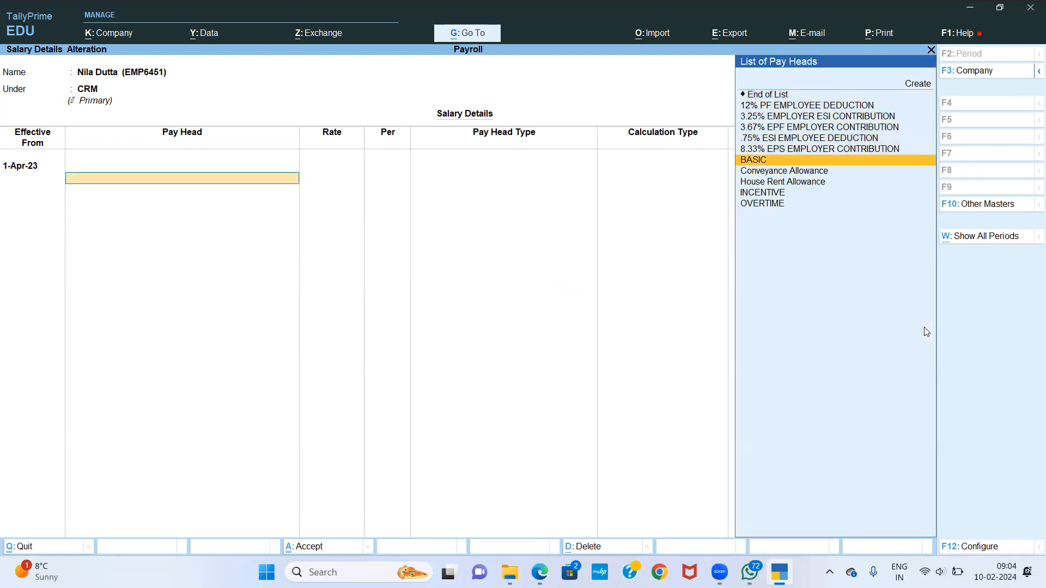
{"action": "key", "text": "Return"}
{"action": "key", "text": "alt+Tab"}
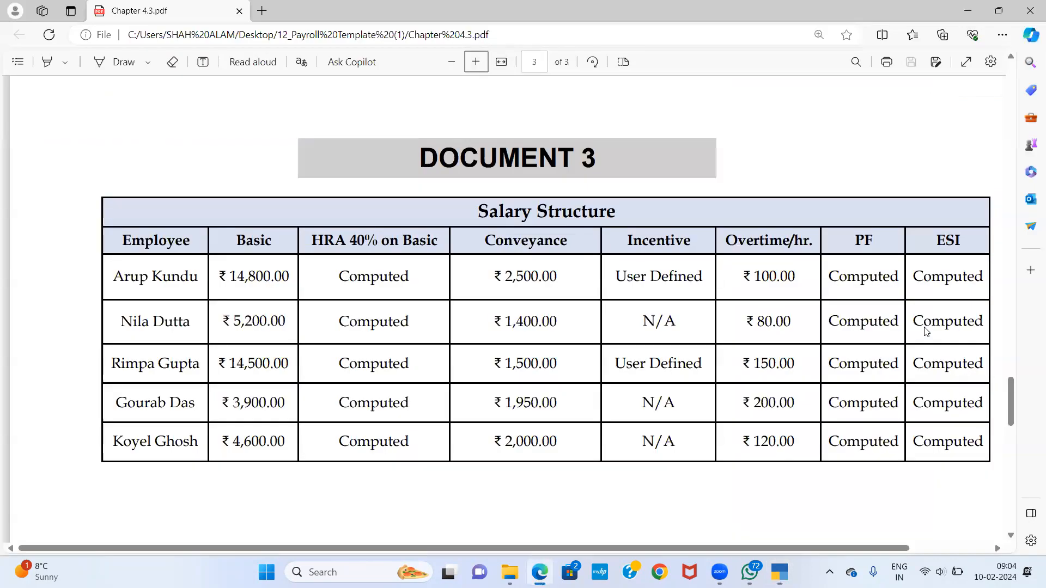
{"action": "key", "text": "alt+Tab"}
{"action": "type", "text": "5200"}
{"action": "key", "text": "Return"}
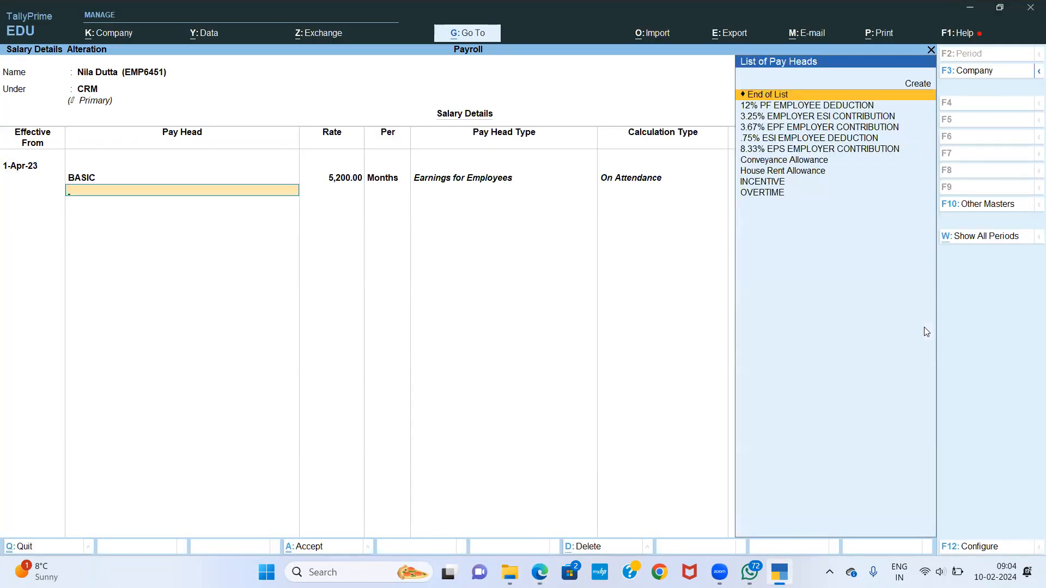
Step: Add the House Rent Allowance pay head below BASIC
{"action": "key", "text": "Down"}
{"action": "key", "text": "Down"}
{"action": "key", "text": "Down"}
{"action": "key", "text": "Down"}
{"action": "key", "text": "Down"}
{"action": "key", "text": "Down"}
{"action": "key", "text": "Down"}
{"action": "key", "text": "Return"}
Step: Add the Conveyance Allowance pay head with a rate of 1,400 per month, following the salary structure PDF
{"action": "key", "text": "Down"}
{"action": "key", "text": "Down"}
{"action": "key", "text": "Down"}
{"action": "key", "text": "Down"}
{"action": "key", "text": "Down"}
{"action": "key", "text": "alt+Tab"}
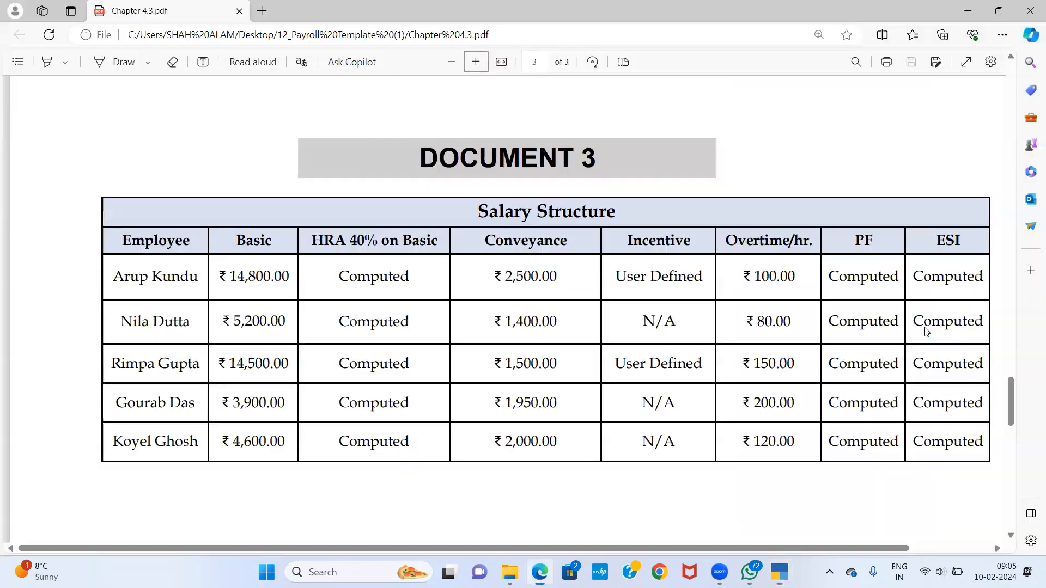
{"action": "key", "text": "alt+Tab"}
{"action": "type", "text": "0"}
{"action": "key", "text": "Return"}
{"action": "key", "text": "Return"}
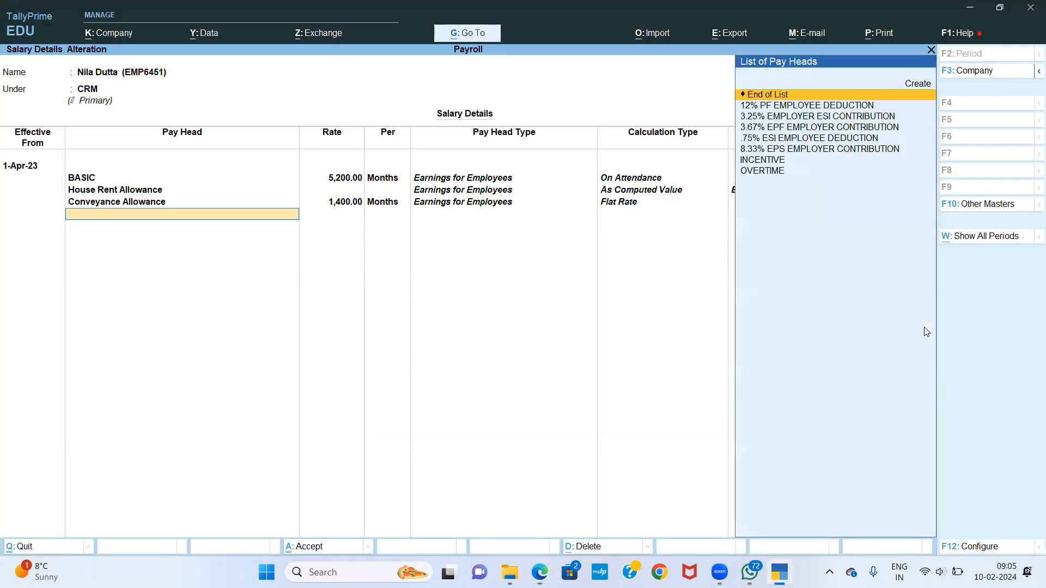
{"action": "key", "text": "Down"}
{"action": "key", "text": "Down"}
{"action": "key", "text": "Down"}
{"action": "key", "text": "Down"}
{"action": "key", "text": "Down"}
{"action": "key", "text": "Down"}
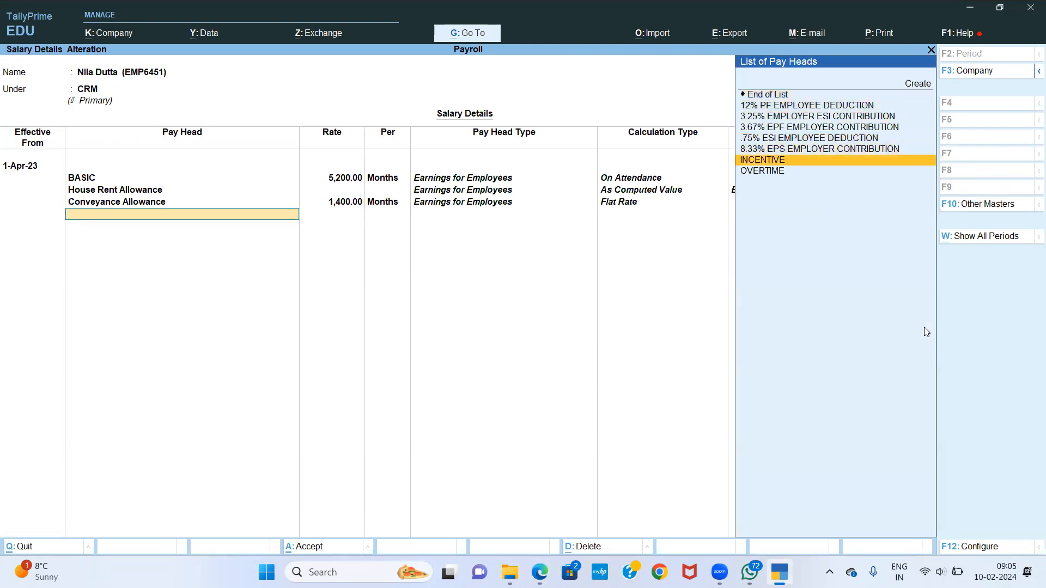
{"action": "key", "text": "alt+Tab"}
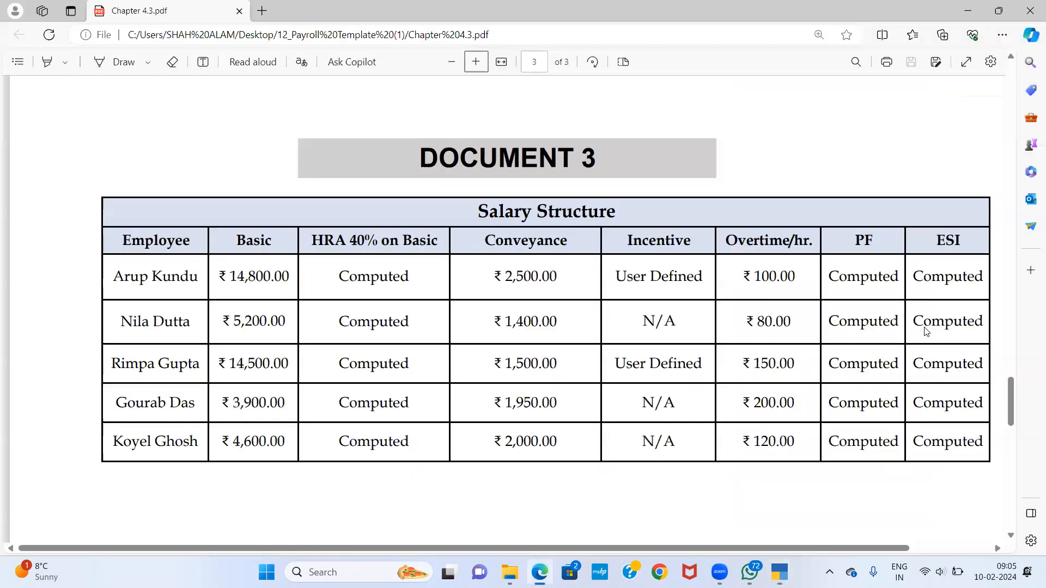
{"action": "key", "text": "alt+Tab"}
{"action": "key", "text": "Return"}
{"action": "key", "text": "alt+Tab"}
{"action": "key", "text": "alt+Tab"}
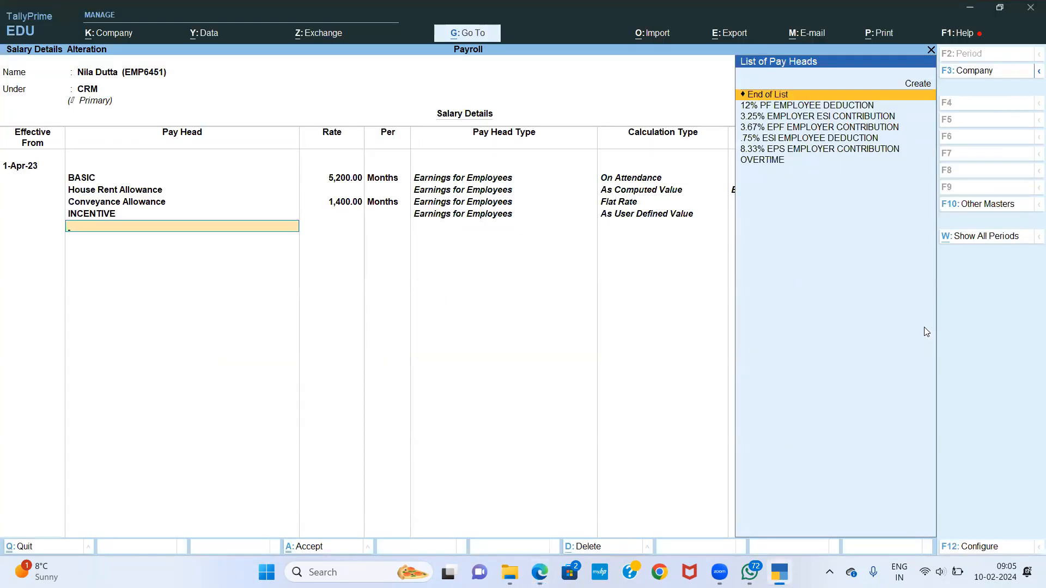
{"action": "key", "text": "BackSpace"}
Step: Enter OVERTIME as the pay head after Conveyance Allowance, with a rate of 80 per hour
{"action": "key", "text": "Down"}
{"action": "key", "text": "Return"}
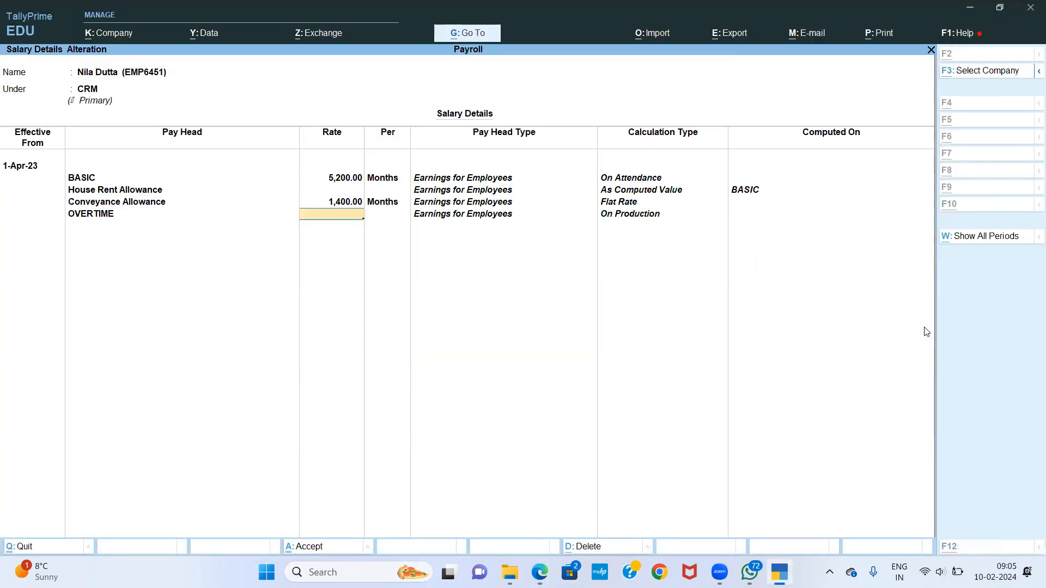
{"action": "key", "text": "alt+Tab"}
{"action": "key", "text": "alt+Tab"}
{"action": "type", "text": "80"}
{"action": "key", "text": "Return"}
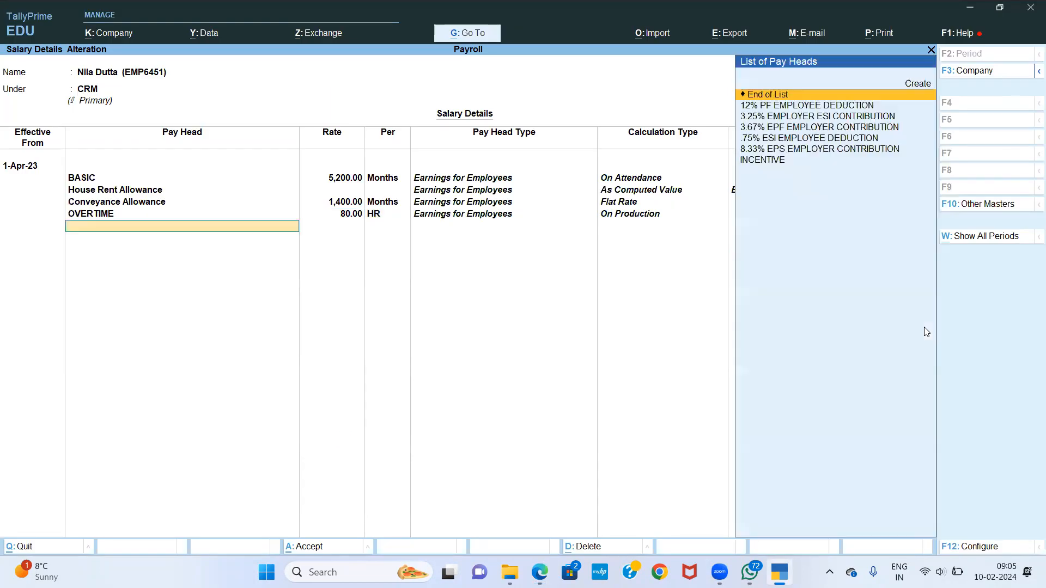
Step: Add the 12% PF EMPLOYEE DEDUCTION, 3.67% EPF EMPLOYER CONTRIBUTION and 8.33% EPS EMPLOYER CONTRIBUTION pay heads
{"action": "key", "text": "Down"}
{"action": "key", "text": "Down"}
{"action": "key", "text": "Down"}
{"action": "key", "text": "Down"}
{"action": "key", "text": "Down"}
{"action": "key", "text": "Up"}
{"action": "key", "text": "Up"}
{"action": "key", "text": "Up"}
{"action": "key", "text": "Up"}
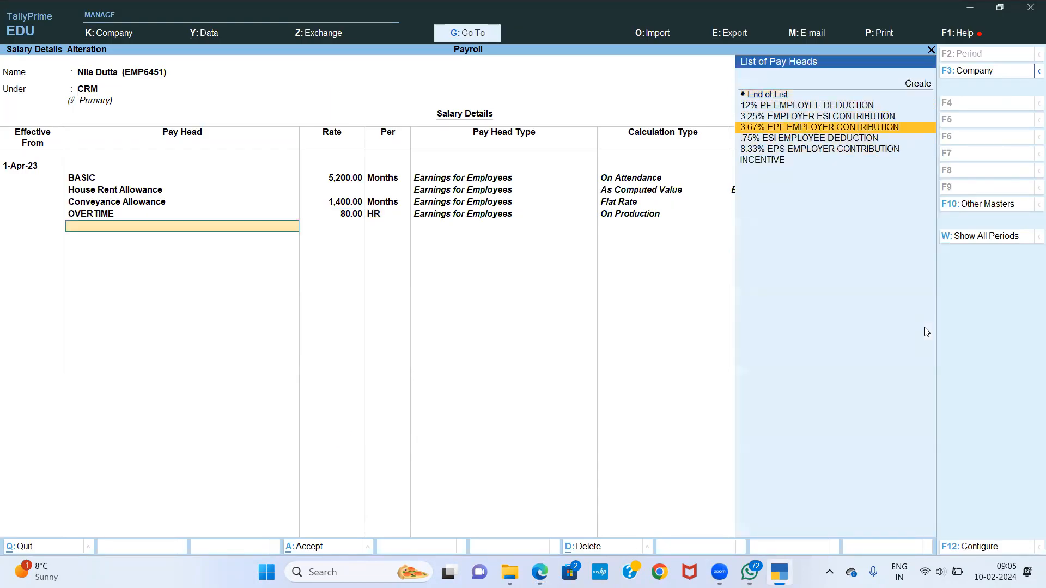
{"action": "key", "text": "Return"}
{"action": "key", "text": "Down"}
{"action": "key", "text": "Down"}
{"action": "key", "text": "Return"}
{"action": "key", "text": "Down"}
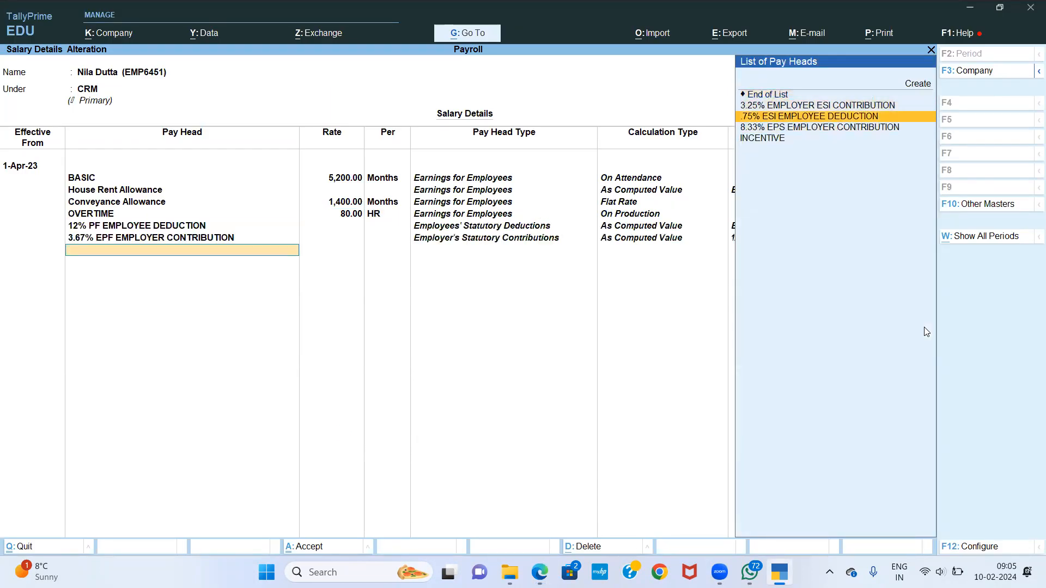
{"action": "key", "text": "Down"}
{"action": "key", "text": "Return"}
Step: Add the 3.25% EMPLOYER ESI CONTRIBUTION and .75% ESI EMPLOYEE DEDUCTION pay heads, end the list and accept the salary details
{"action": "key", "text": "Down"}
{"action": "key", "text": "Return"}
{"action": "key", "text": "Down"}
{"action": "key", "text": "Return"}
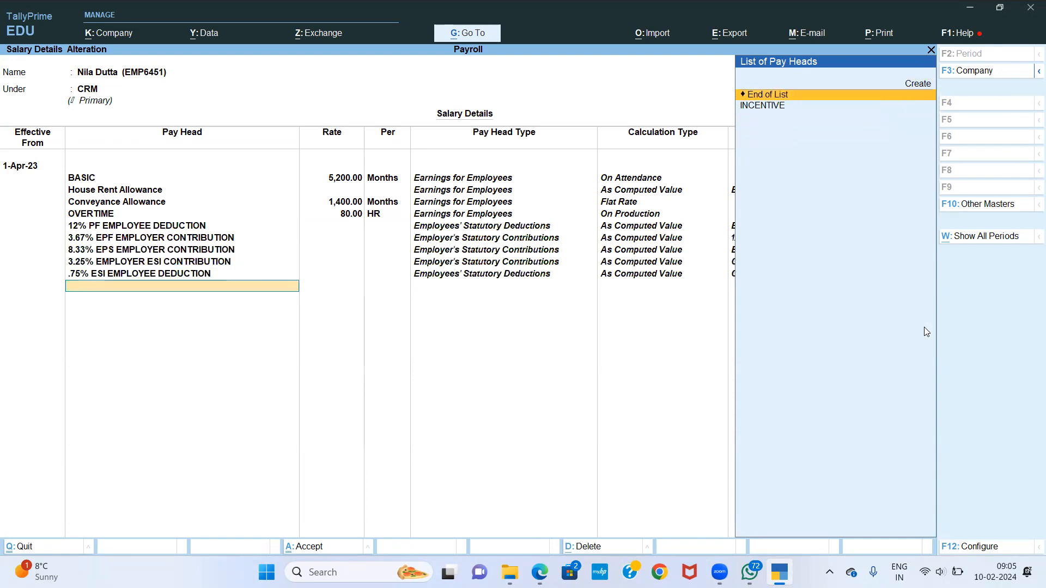
{"action": "key", "text": "Return"}
{"action": "key", "text": "ctrl+a"}
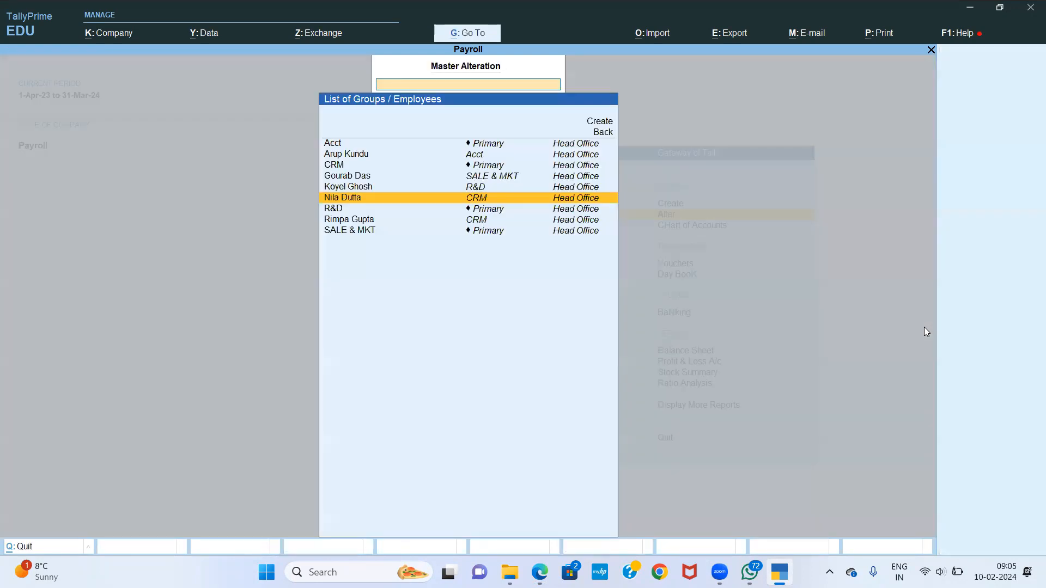
Step: Open the salary details of the third employee in the salary structure PDF, with the effective date 1-Apr-23
{"action": "key", "text": "alt+Tab"}
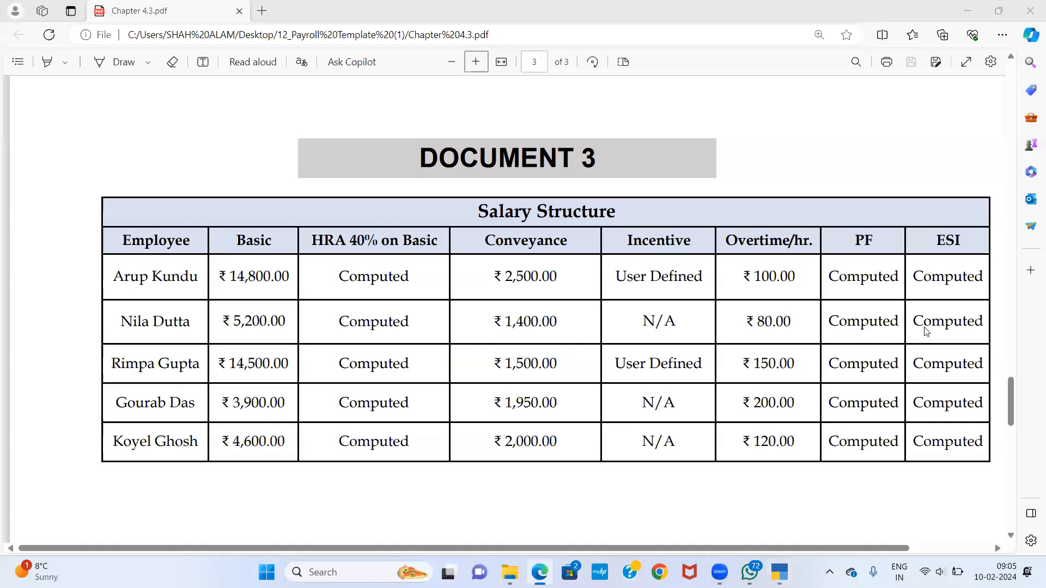
{"action": "key", "text": "alt+Tab"}
{"action": "key", "text": "Down"}
{"action": "key", "text": "Down"}
{"action": "key", "text": "Return"}
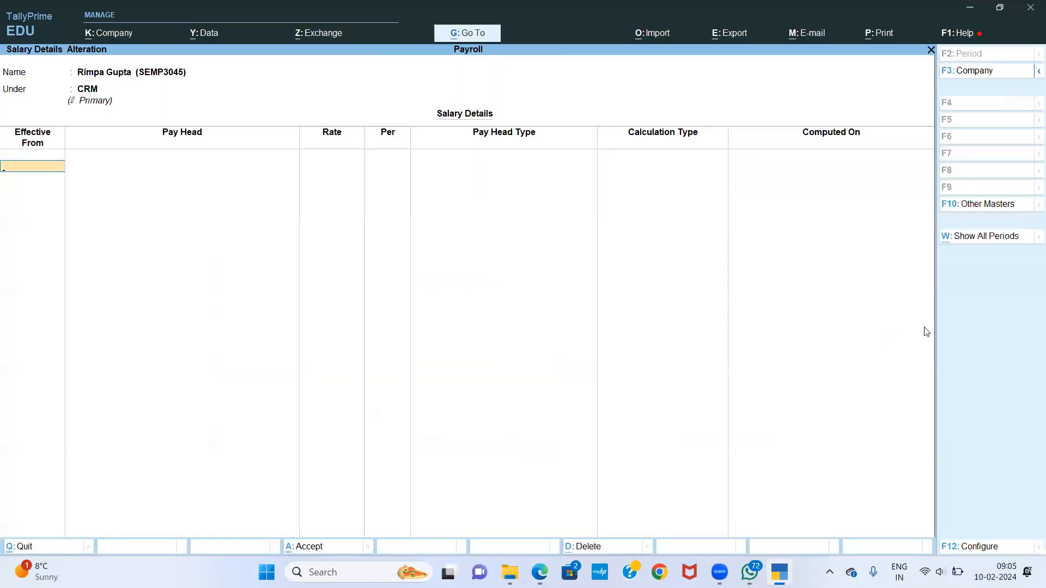
{"action": "key", "text": "Return"}
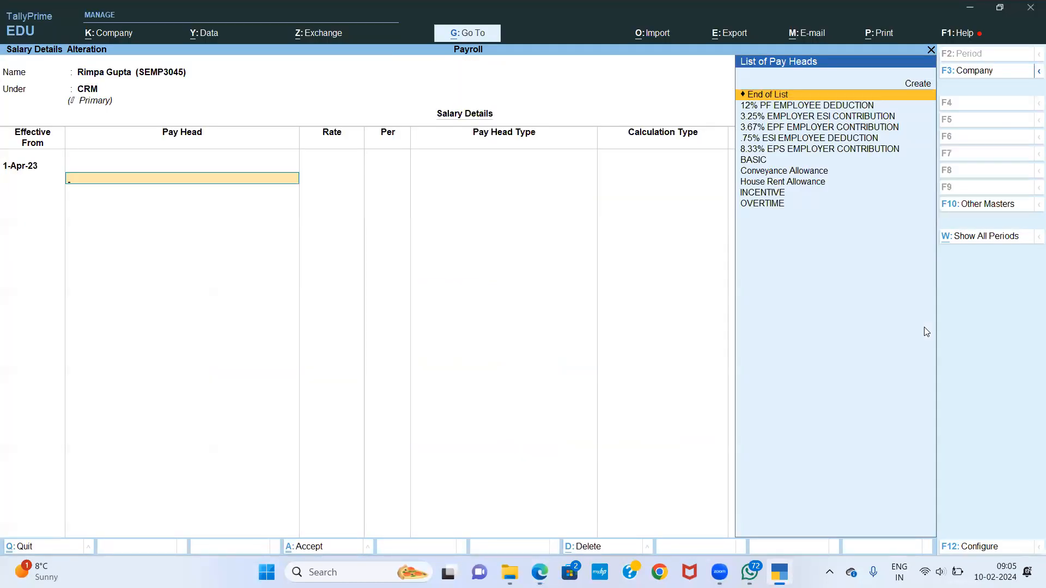
Step: Add the BASIC pay head with a rate of 14,500 per month
{"action": "type", "text": "b"}
{"action": "key", "text": "Return"}
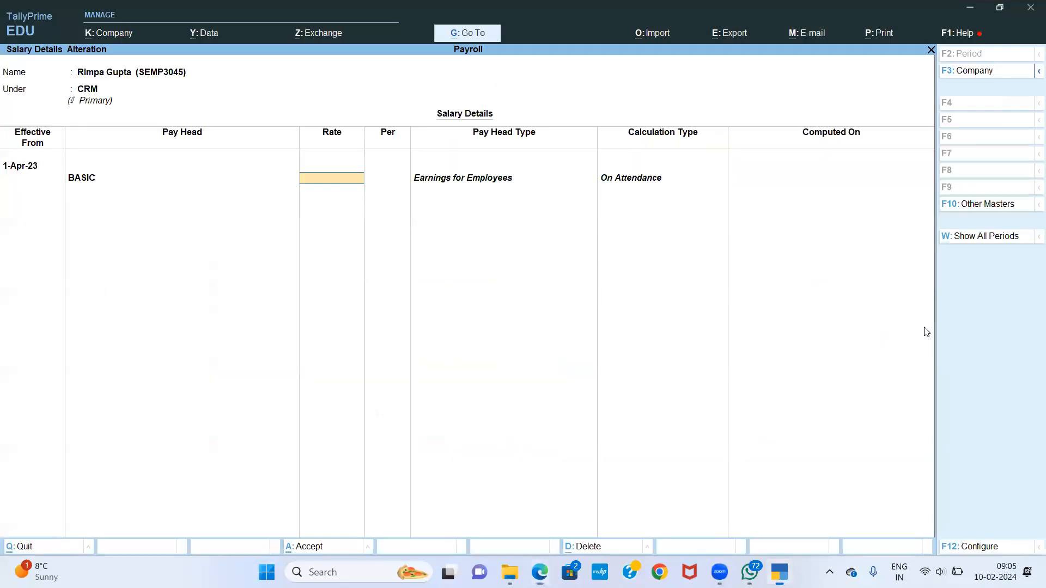
{"action": "type", "text": "14500"}
{"action": "key", "text": "Return"}
Step: Add the House Rent Allowance pay head to the third employee's salary details
{"action": "key", "text": "Down"}
{"action": "key", "text": "Down"}
{"action": "key", "text": "Down"}
{"action": "key", "text": "Down"}
{"action": "key", "text": "Down"}
{"action": "key", "text": "Down"}
{"action": "key", "text": "Down"}
{"action": "key", "text": "Return"}
Step: Add the Conveyance Allowance pay head with a rate of 1,500 per month, following the salary structure PDF
{"action": "key", "text": "Down"}
{"action": "key", "text": "Down"}
{"action": "key", "text": "Down"}
{"action": "key", "text": "Down"}
{"action": "key", "text": "Down"}
{"action": "key", "text": "Down"}
{"action": "key", "text": "Return"}
{"action": "key", "text": "alt+Tab"}
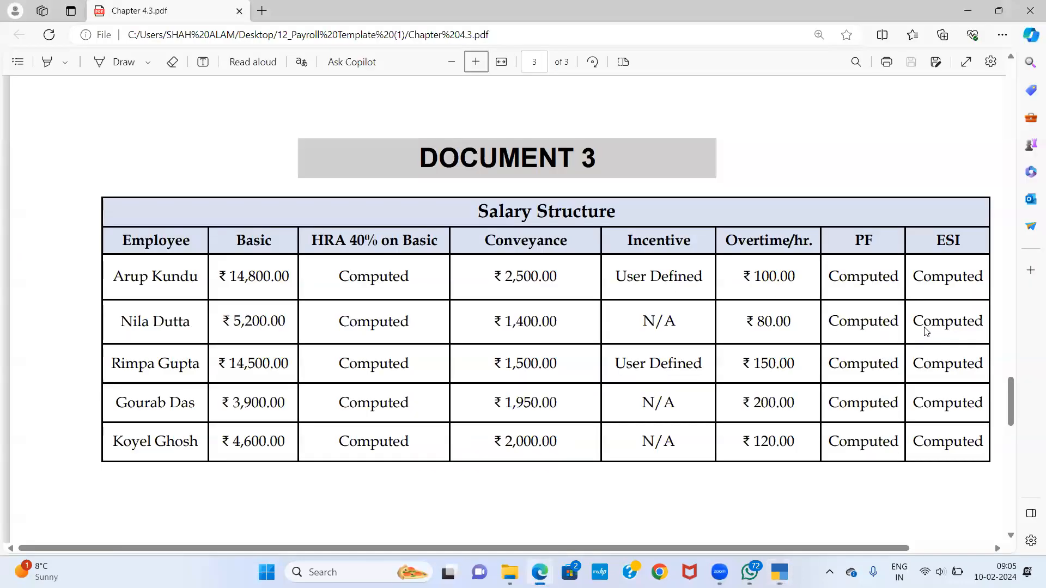
{"action": "key", "text": "alt+Tab"}
{"action": "type", "text": "1500"}
{"action": "key", "text": "Return"}
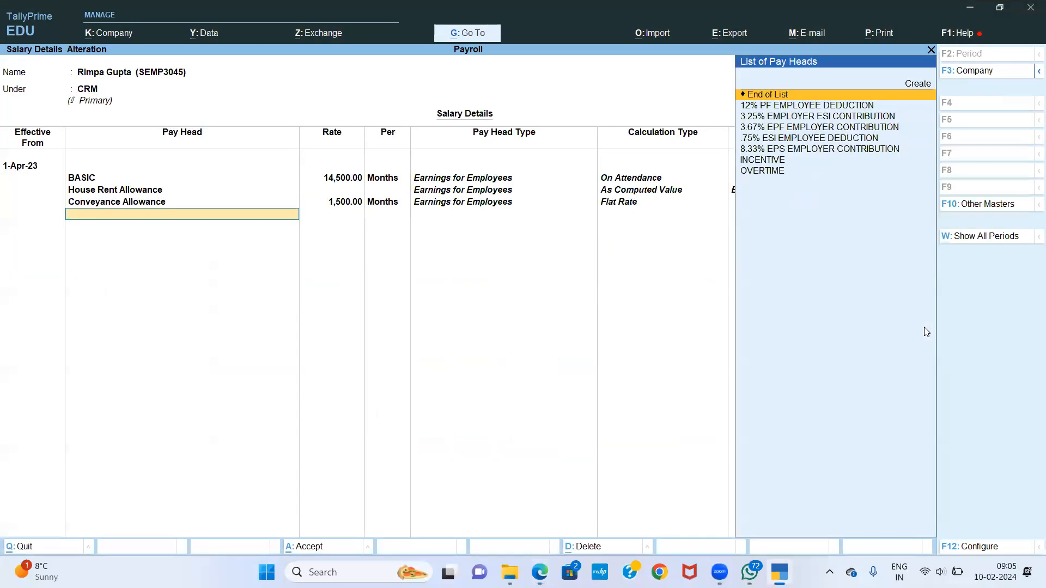
Step: Check the salary structure PDF and add the INCENTIVE pay head after Conveyance Allowance
{"action": "key", "text": "alt+Tab"}
{"action": "key", "text": "alt+Tab"}
{"action": "key", "text": "Down"}
{"action": "key", "text": "Down"}
{"action": "key", "text": "Down"}
{"action": "key", "text": "Down"}
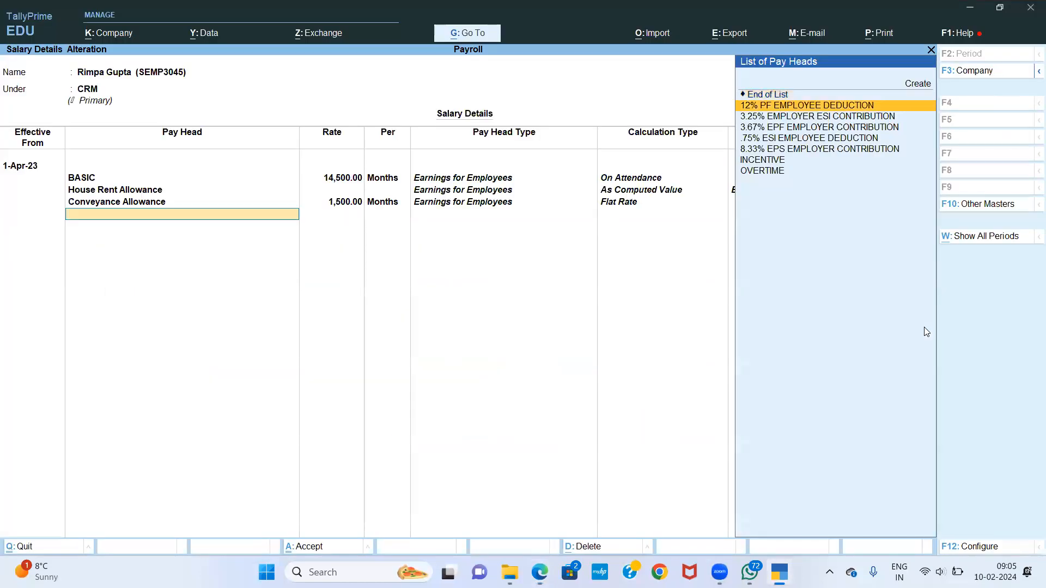
{"action": "key", "text": "Down"}
{"action": "key", "text": "Down"}
{"action": "key", "text": "Return"}
Step: Add the OVERTIME pay head with a rate of 150 per hour, following the salary structure PDF
{"action": "key", "text": "Down"}
{"action": "key", "text": "Down"}
{"action": "key", "text": "Down"}
{"action": "key", "text": "Down"}
{"action": "key", "text": "Down"}
{"action": "key", "text": "Down"}
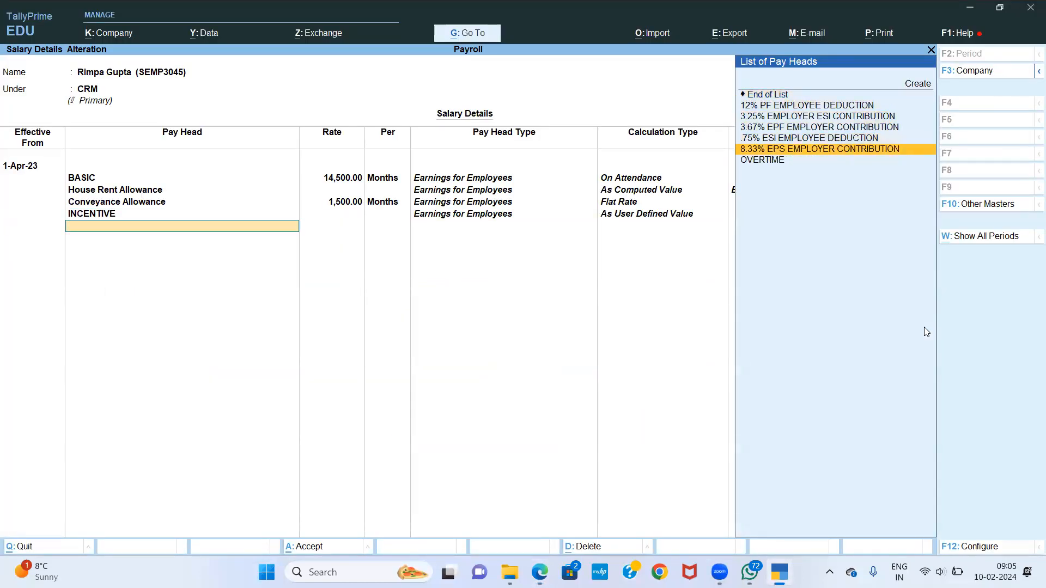
{"action": "key", "text": "Return"}
{"action": "key", "text": "alt+Tab"}
{"action": "key", "text": "alt+Tab"}
{"action": "type", "text": "150"}
{"action": "key", "text": "Return"}
{"action": "key", "text": "Return"}
Step: Add the 12% PF EMPLOYEE DEDUCTION, 8.33% EPS EMPLOYER CONTRIBUTION and 3.67% EPF EMPLOYER CONTRIBUTION pay heads
{"action": "key", "text": "Down"}
{"action": "key", "text": "Down"}
{"action": "key", "text": "Down"}
{"action": "key", "text": "Up"}
{"action": "key", "text": "Up"}
{"action": "key", "text": "Down"}
{"action": "key", "text": "Down"}
{"action": "key", "text": "Up"}
{"action": "key", "text": "Up"}
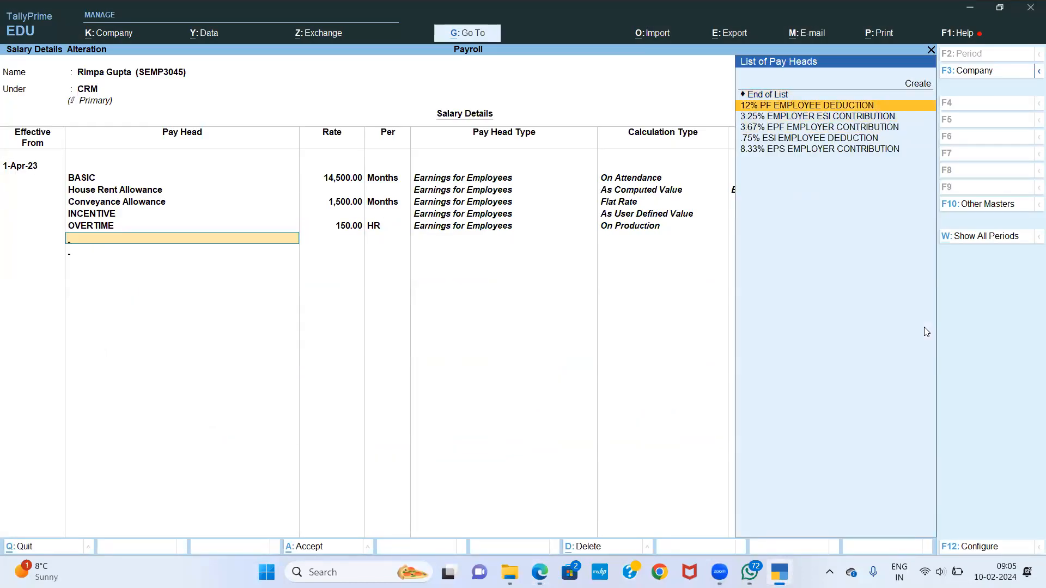
{"action": "key", "text": "Return"}
{"action": "key", "text": "Down"}
{"action": "key", "text": "Down"}
{"action": "key", "text": "Down"}
{"action": "key", "text": "Down"}
{"action": "key", "text": "Return"}
{"action": "key", "text": "Down"}
{"action": "key", "text": "Down"}
{"action": "key", "text": "Return"}
Step: Add the 3.25% EMPLOYER ESI CONTRIBUTION and .75% ESI EMPLOYEE DEDUCTION pay heads, and accept the third employee's salary details
{"action": "key", "text": "Down"}
{"action": "key", "text": "Up"}
{"action": "key", "text": "Return"}
{"action": "key", "text": "Return"}
{"action": "key", "text": "Return"}
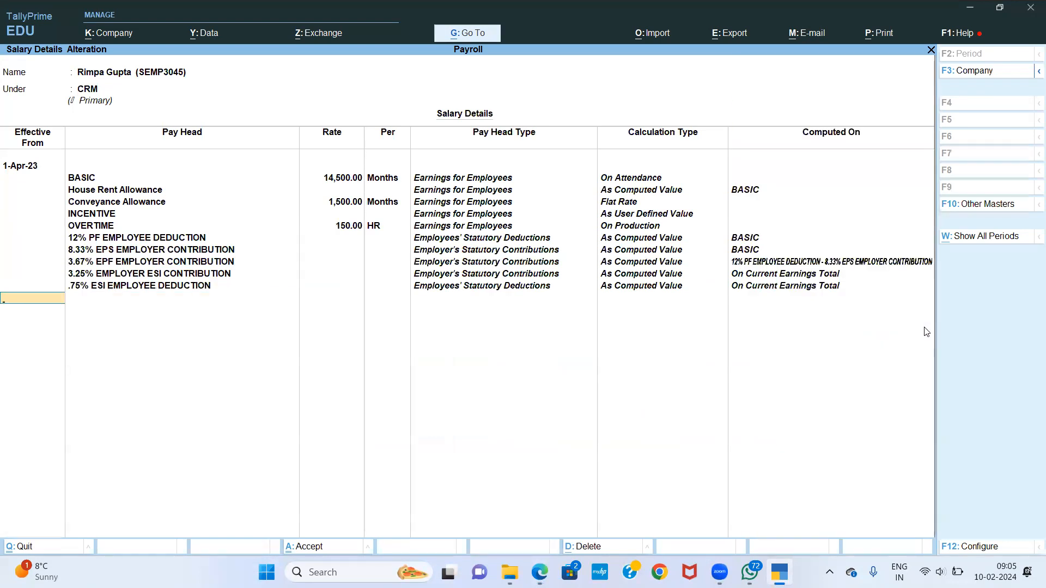
{"action": "key", "text": "ctrl+a"}
Step: Open the SALE & MKT employee's salary details, following the salary structure PDF, and set the effective date to 1-Apr-23
{"action": "key", "text": "alt+Tab"}
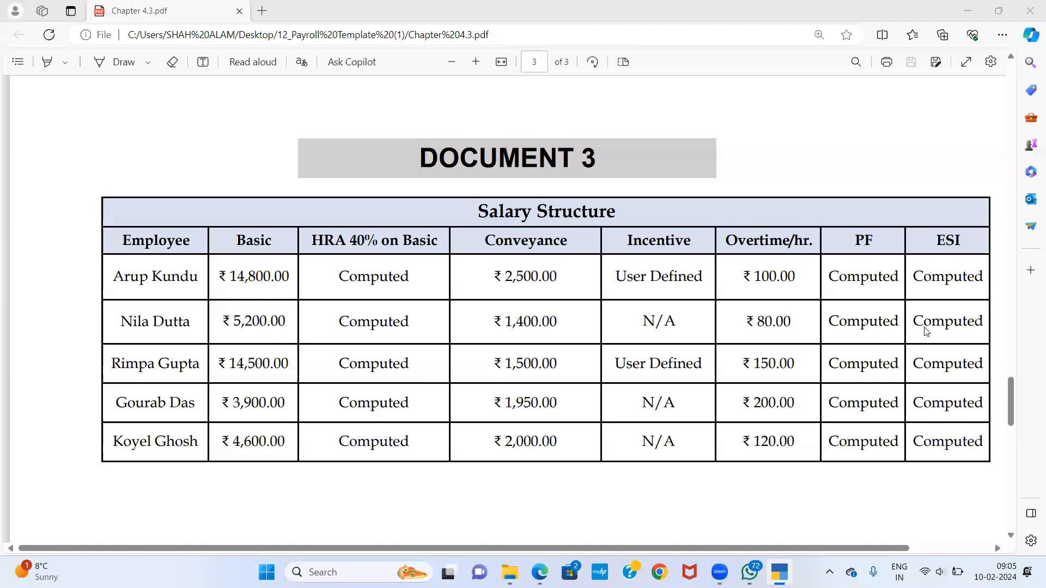
{"action": "key", "text": "alt+Tab"}
{"action": "key", "text": "Up"}
{"action": "key", "text": "Up"}
{"action": "key", "text": "Up"}
{"action": "key", "text": "Up"}
{"action": "key", "text": "Return"}
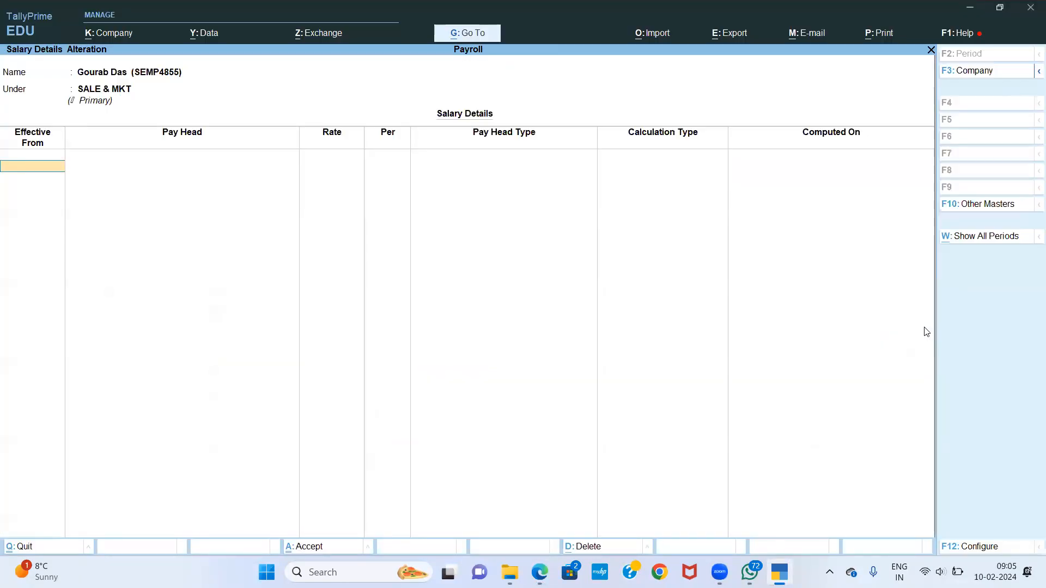
{"action": "type", "text": "1-4"}
{"action": "key", "text": "Return"}
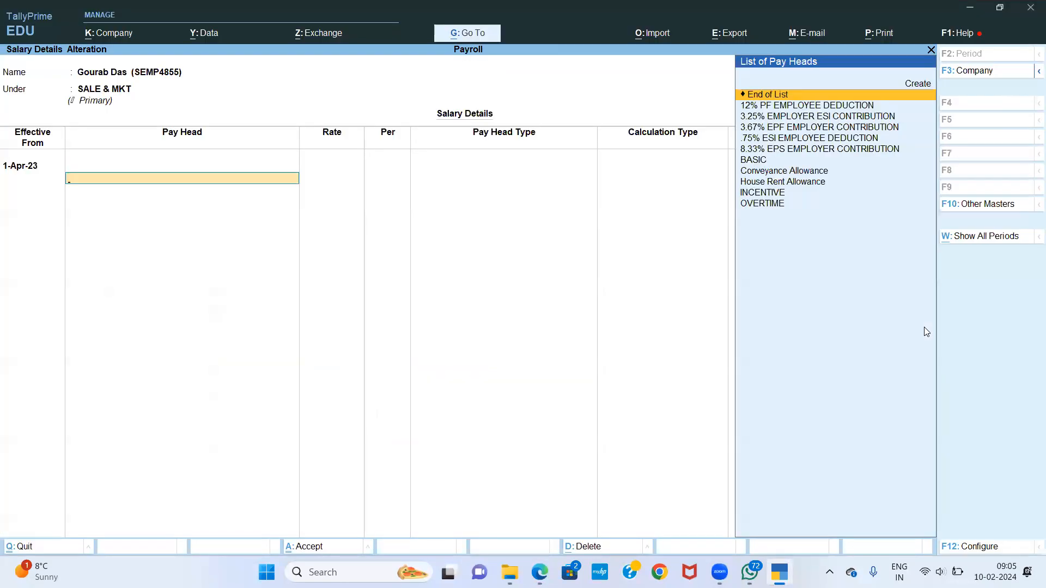
Step: Add the BASIC pay head with a rate of 3,900 per month, as given in the salary structure PDF
{"action": "key", "text": "Down"}
{"action": "key", "text": "Down"}
{"action": "key", "text": "Down"}
{"action": "key", "text": "Down"}
{"action": "key", "text": "Down"}
{"action": "key", "text": "Down"}
{"action": "key", "text": "Return"}
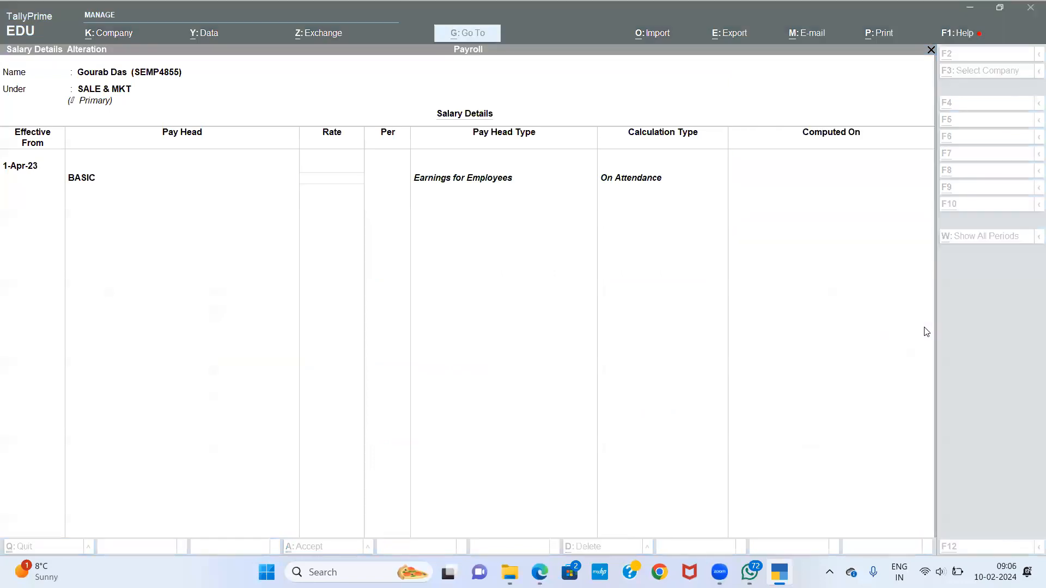
{"action": "key", "text": "alt+Tab"}
{"action": "key", "text": "alt+Tab"}
{"action": "type", "text": "3600"}
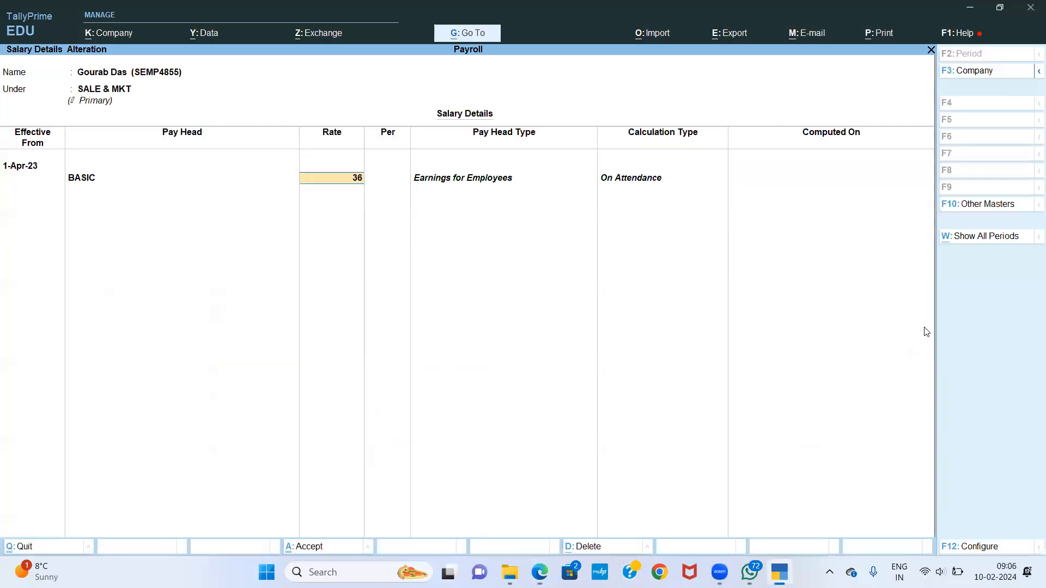
{"action": "key", "text": "Return"}
{"action": "key", "text": "BackSpace"}
{"action": "type", "text": "3600"}
{"action": "key", "text": "Return"}
Step: Add the House Rent Allowance pay head below BASIC for the SALE & MKT employee
{"action": "key", "text": "Down"}
{"action": "key", "text": "Down"}
{"action": "key", "text": "Down"}
{"action": "key", "text": "Down"}
{"action": "key", "text": "Down"}
{"action": "key", "text": "Down"}
{"action": "key", "text": "Down"}
{"action": "key", "text": "Return"}
Step: Add the Conveyance Allowance pay head with a rate of 1,950 per month, following the salary structure PDF
{"action": "key", "text": "Down"}
{"action": "key", "text": "Down"}
{"action": "key", "text": "Down"}
{"action": "key", "text": "Down"}
{"action": "key", "text": "Down"}
{"action": "key", "text": "Return"}
{"action": "key", "text": "alt+Tab"}
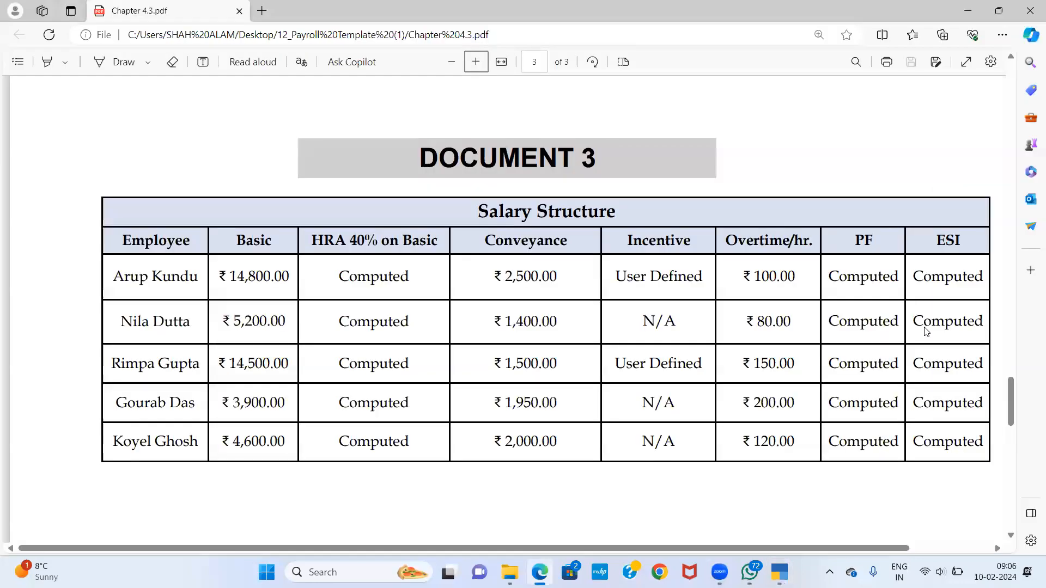
{"action": "key", "text": "alt+Tab"}
{"action": "type", "text": "19520"}
{"action": "key", "text": "Return"}
{"action": "key", "text": "BackSpace"}
{"action": "type", "text": "1"}
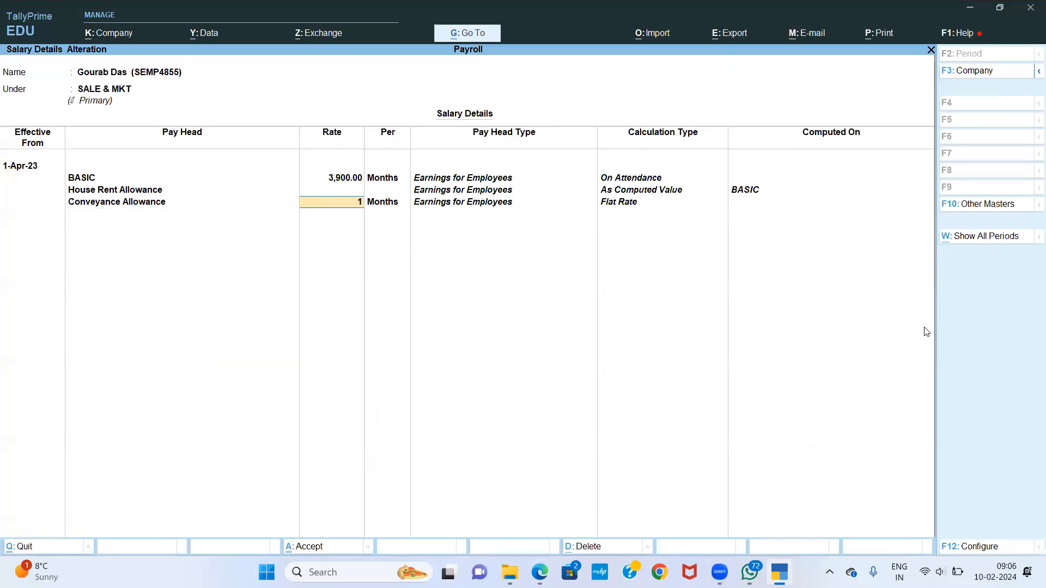
{"action": "type", "text": ",950"}
{"action": "key", "text": "Return"}
{"action": "key", "text": "BackSpace"}
{"action": "key", "text": "BackSpace"}
{"action": "key", "text": "Return"}
Step: Check the salary structure PDF and add the OVERTIME pay head with a rate of 200 per hour
{"action": "key", "text": "Down"}
{"action": "key", "text": "Down"}
{"action": "key", "text": "Down"}
{"action": "key", "text": "Down"}
{"action": "key", "text": "Down"}
{"action": "key", "text": "Down"}
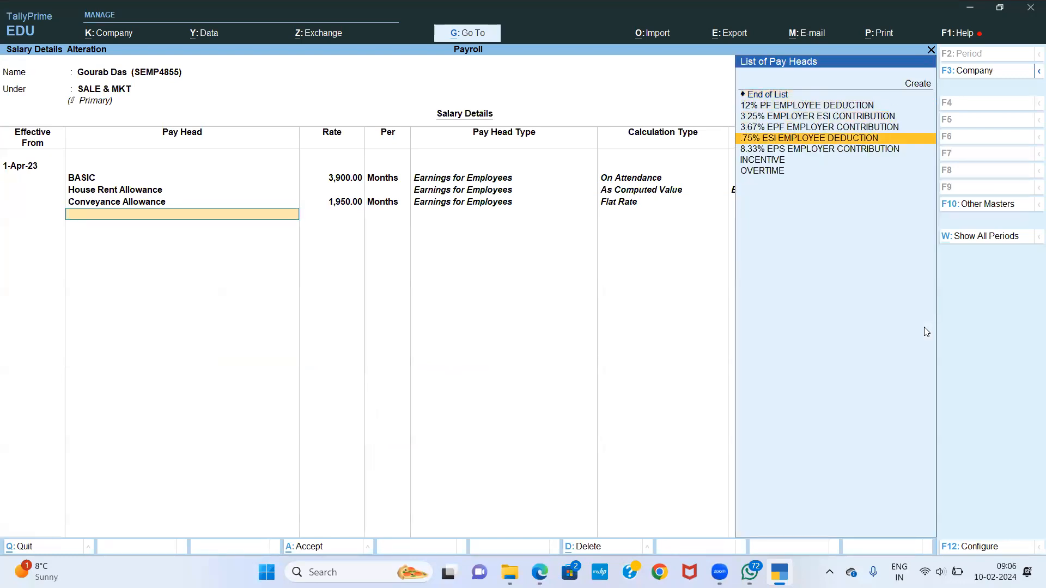
{"action": "key", "text": "alt+Tab"}
{"action": "key", "text": "alt+Tab"}
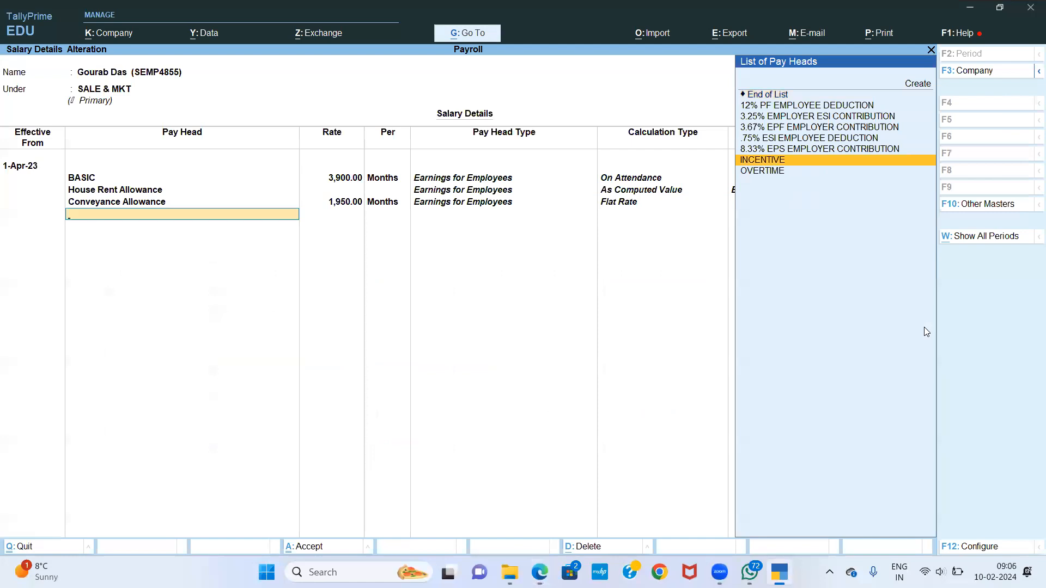
{"action": "key", "text": "Down"}
{"action": "key", "text": "Return"}
{"action": "key", "text": "alt+Tab"}
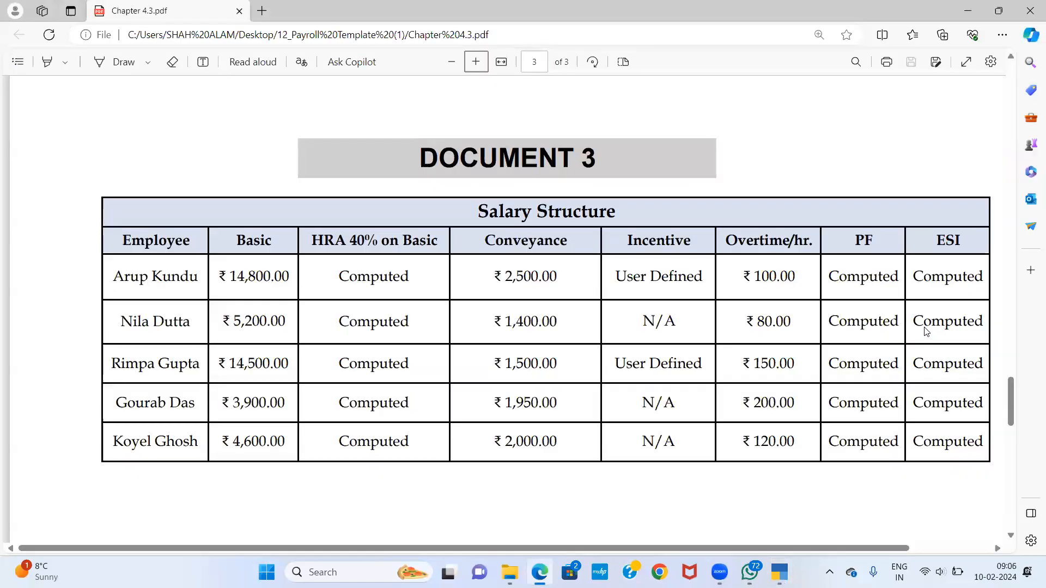
{"action": "key", "text": "alt+Tab"}
{"action": "type", "text": "200"}
{"action": "key", "text": "Return"}
{"action": "key", "text": "Return"}
Step: Add the 12% PF EMPLOYEE DEDUCTION and 8.33% EPS EMPLOYER CONTRIBUTION pay heads below OVERTIME
{"action": "key", "text": "Down"}
{"action": "key", "text": "Down"}
{"action": "key", "text": "Down"}
{"action": "key", "text": "Up"}
{"action": "key", "text": "Up"}
{"action": "key", "text": "Return"}
{"action": "key", "text": "Down"}
{"action": "key", "text": "Down"}
{"action": "key", "text": "Down"}
{"action": "key", "text": "Down"}
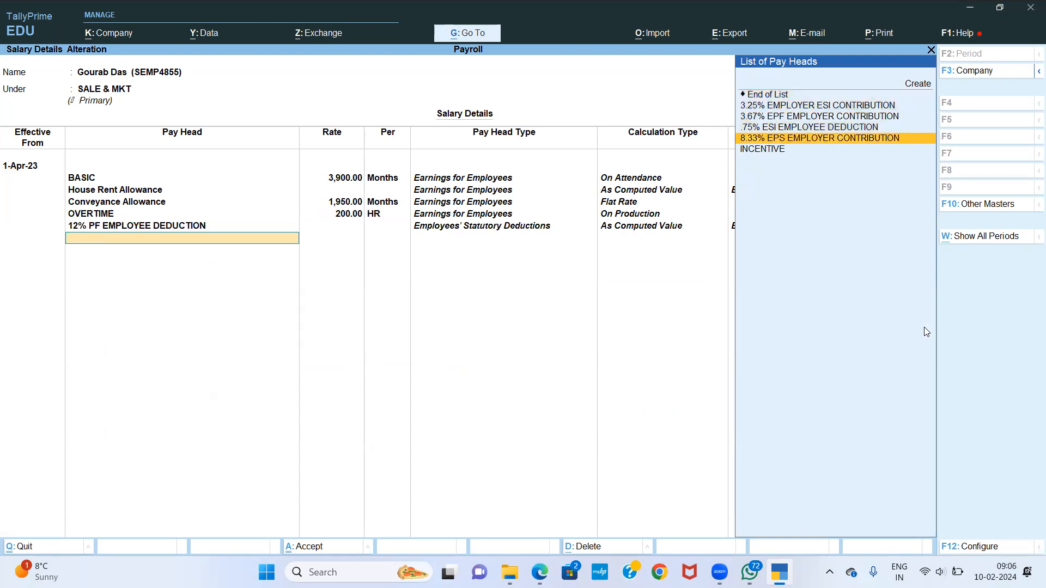
{"action": "key", "text": "Return"}
Step: Add the 3.67% EPF EMPLOYER CONTRIBUTION and both ESI pay heads, and accept the SALE & MKT employee's salary details
{"action": "key", "text": "Down"}
{"action": "key", "text": "Down"}
{"action": "key", "text": "Return"}
{"action": "key", "text": "Down"}
{"action": "key", "text": "Return"}
{"action": "key", "text": "Down"}
{"action": "key", "text": "Return"}
{"action": "key", "text": "Return"}
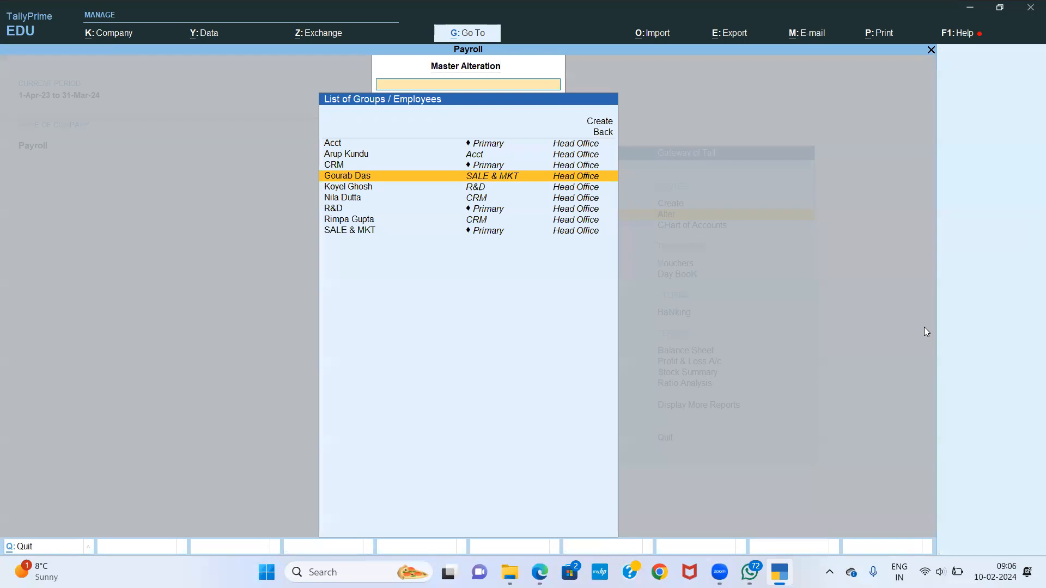
Step: Open the R&D employee's salary details and set the effective date to 1-Apr-23
{"action": "key", "text": "Down"}
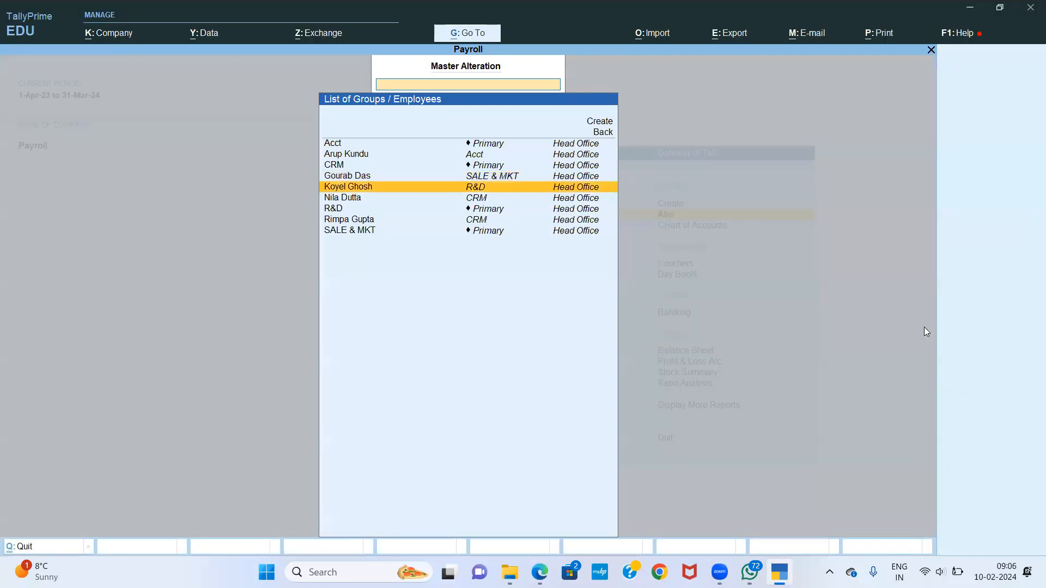
{"action": "key", "text": "Return"}
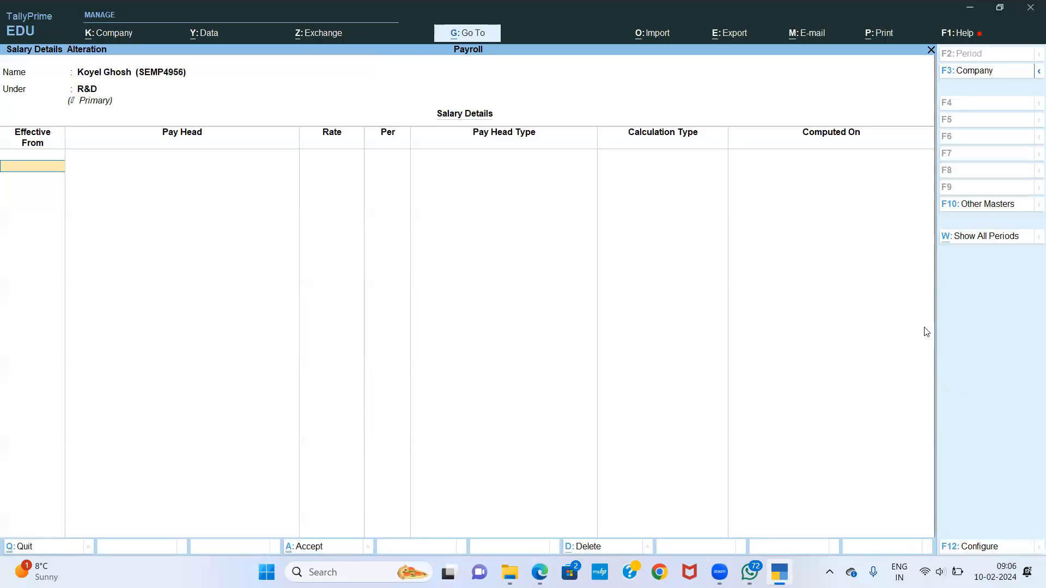
{"action": "type", "text": "1-4"}
{"action": "key", "text": "Return"}
Step: Add the BASIC pay head with a rate of 4,600 per month for the R&D employee
{"action": "key", "text": "Down"}
{"action": "key", "text": "Down"}
{"action": "key", "text": "Down"}
{"action": "key", "text": "Down"}
{"action": "key", "text": "Down"}
{"action": "key", "text": "Down"}
{"action": "key", "text": "Return"}
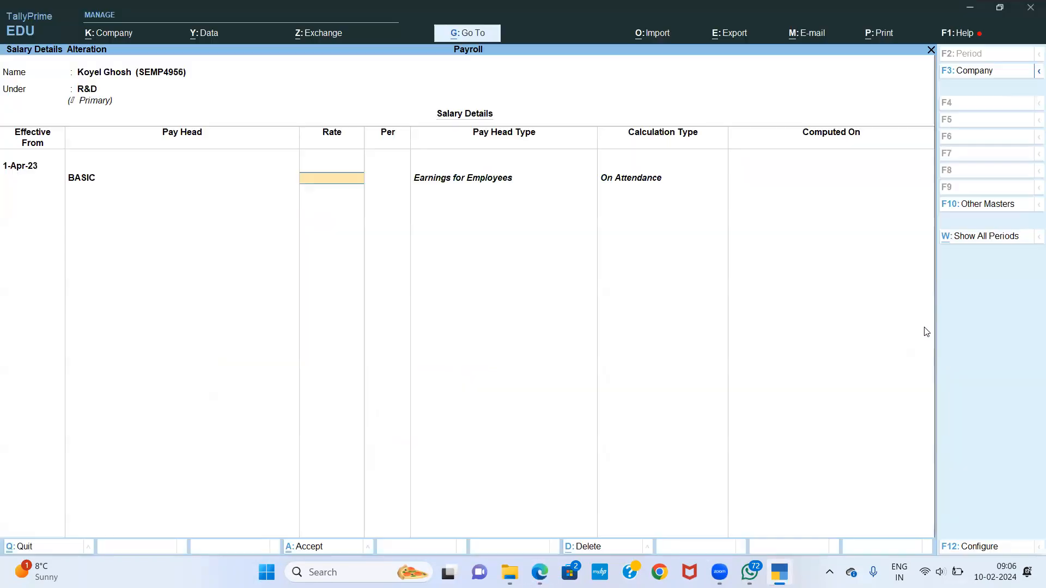
{"action": "type", "text": "4600"}
{"action": "key", "text": "Return"}
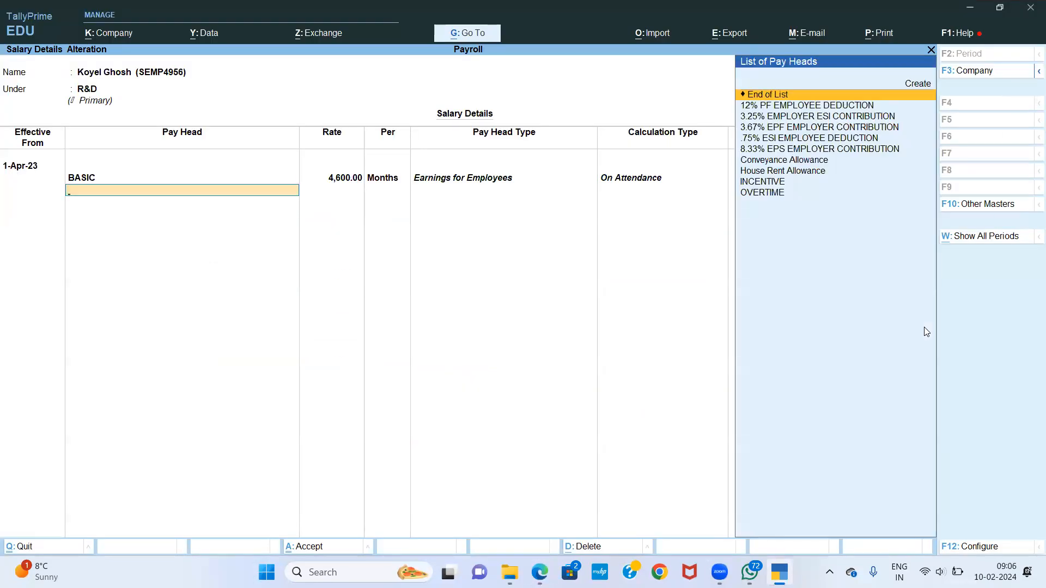
Step: Add the House Rent Allowance pay head below BASIC for the R&D employee
{"action": "key", "text": "Down"}
{"action": "key", "text": "Down"}
{"action": "key", "text": "Down"}
{"action": "key", "text": "Down"}
{"action": "key", "text": "Down"}
{"action": "key", "text": "Down"}
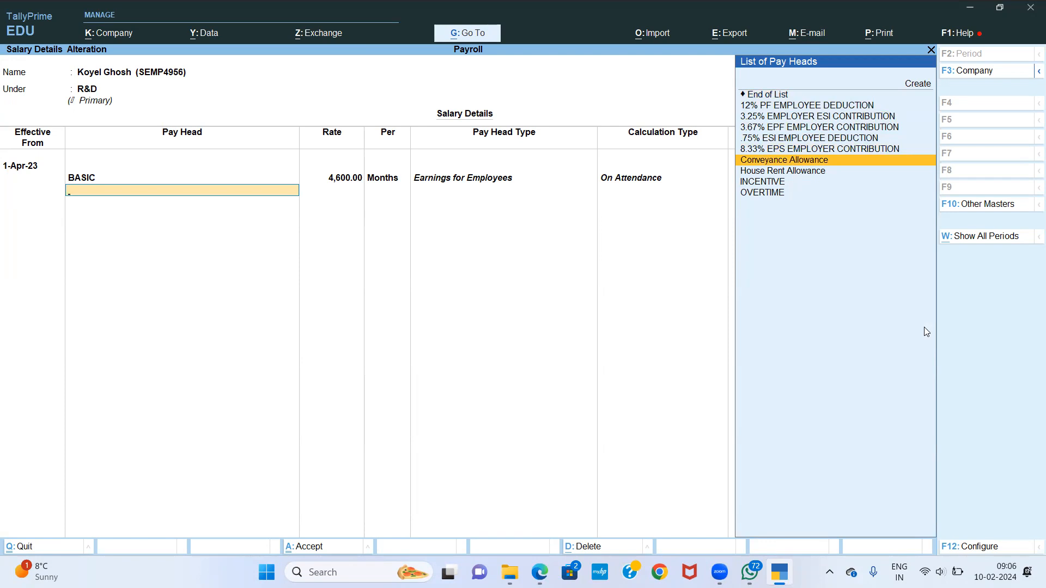
{"action": "key", "text": "Return"}
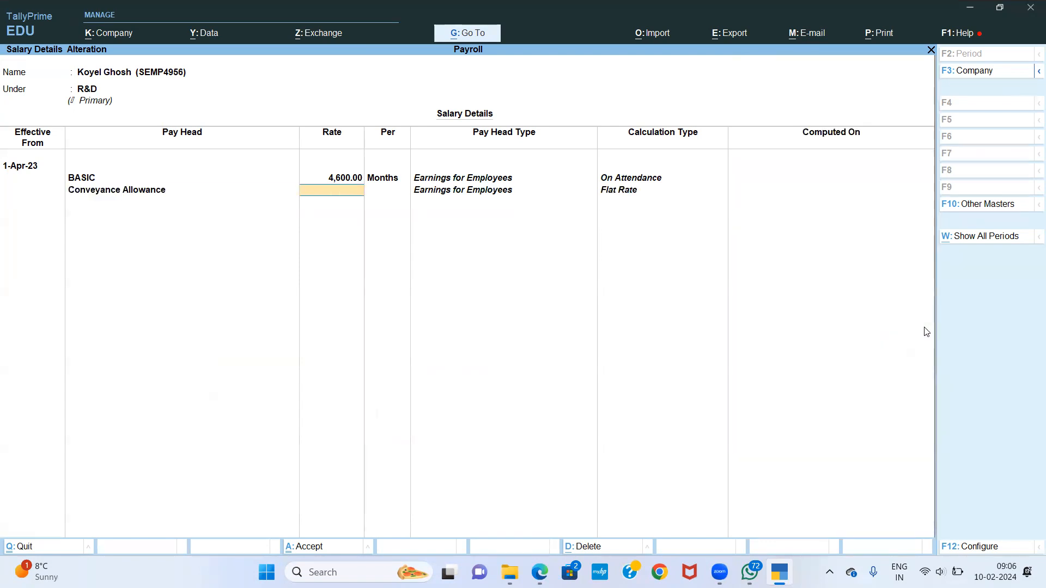
{"action": "key", "text": "BackSpace"}
{"action": "key", "text": "Down"}
{"action": "key", "text": "Return"}
Step: Add the Conveyance Allowance pay head with a rate of 2,000 per month
{"action": "key", "text": "Down"}
{"action": "key", "text": "Down"}
{"action": "key", "text": "Down"}
{"action": "key", "text": "Down"}
{"action": "key", "text": "Down"}
{"action": "key", "text": "Down"}
{"action": "key", "text": "Return"}
{"action": "type", "text": "2000"}
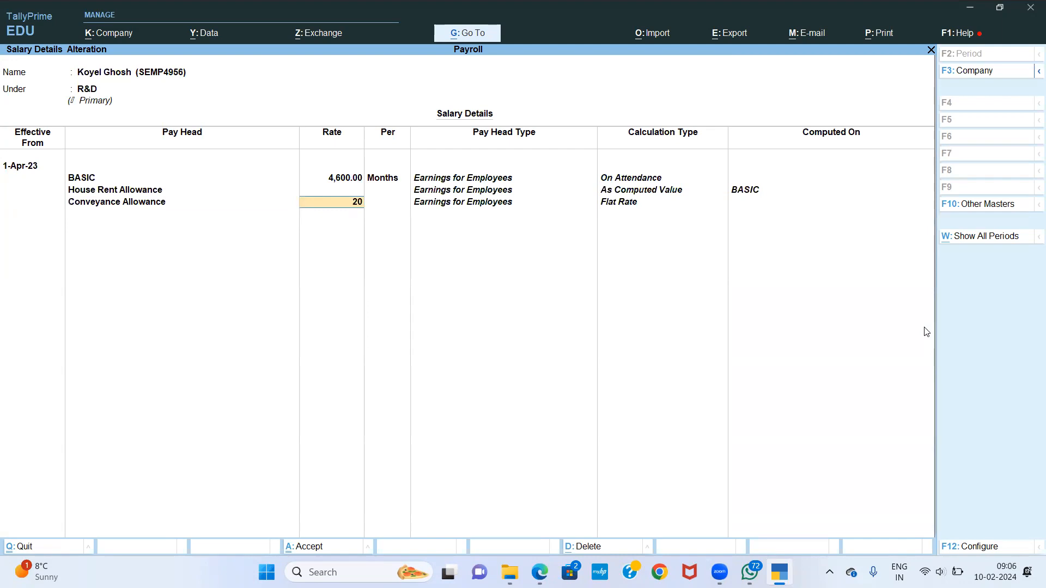
{"action": "key", "text": "Return"}
Step: Add the OVERTIME pay head with a rate of 120 per hour below Conveyance Allowance
{"action": "key", "text": "Down"}
{"action": "key", "text": "Down"}
{"action": "key", "text": "Down"}
{"action": "key", "text": "Down"}
{"action": "key", "text": "Down"}
{"action": "key", "text": "Down"}
{"action": "key", "text": "Down"}
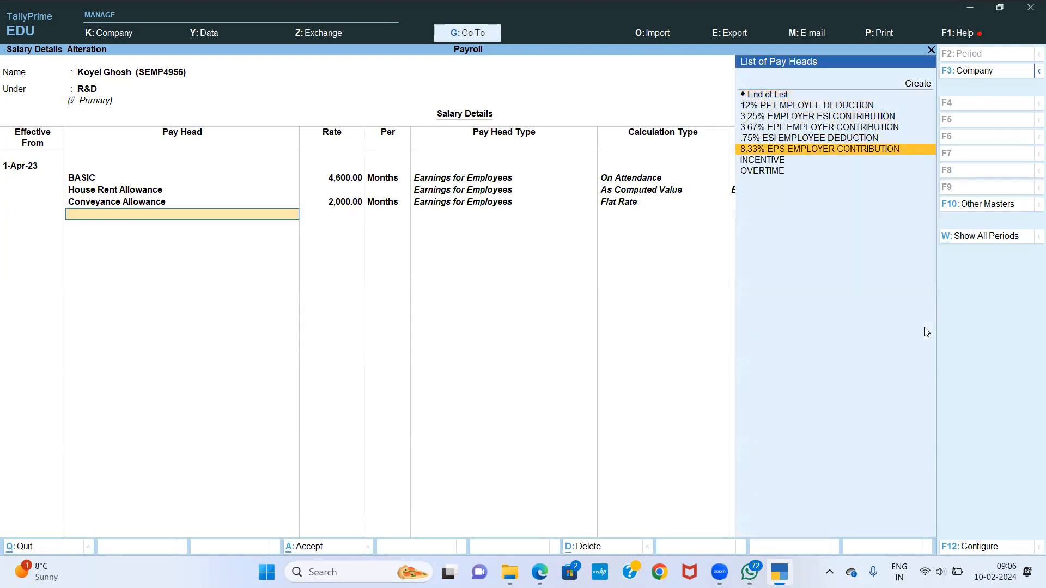
{"action": "key", "text": "Return"}
{"action": "type", "text": "120"}
{"action": "key", "text": "Return"}
{"action": "key", "text": "Return"}
Step: Add the 12% PF EMPLOYEE DEDUCTION, 8.33% EPS EMPLOYER CONTRIBUTION and 3.67% EPF EMPLOYER CONTRIBUTION pay heads for the R&D employee
{"action": "key", "text": "Down"}
{"action": "key", "text": "Down"}
{"action": "key", "text": "Up"}
{"action": "key", "text": "Return"}
{"action": "key", "text": "Down"}
{"action": "key", "text": "Down"}
{"action": "key", "text": "Down"}
{"action": "key", "text": "Return"}
{"action": "key", "text": "Down"}
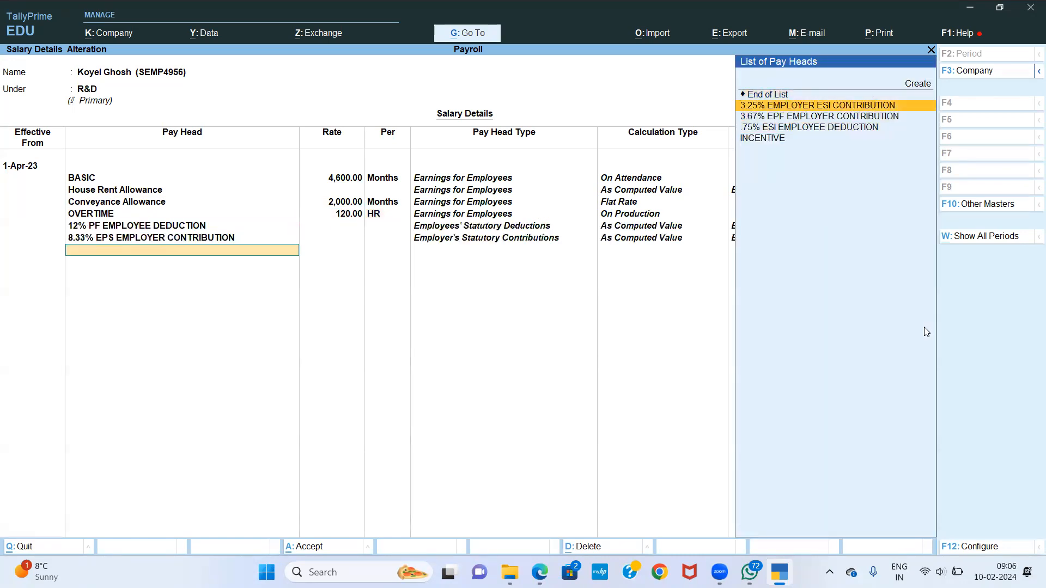
{"action": "key", "text": "Down"}
{"action": "key", "text": "Return"}
Step: Add the .75% ESI EMPLOYEE DEDUCTION and 3.25% EMPLOYER ESI CONTRIBUTION pay heads, and accept the R&D employee's salary details
{"action": "key", "text": "Down"}
{"action": "key", "text": "Return"}
{"action": "key", "text": "BackSpace"}
{"action": "key", "text": "BackSpace"}
{"action": "key", "text": "Down"}
{"action": "key", "text": "Return"}
{"action": "key", "text": "Down"}
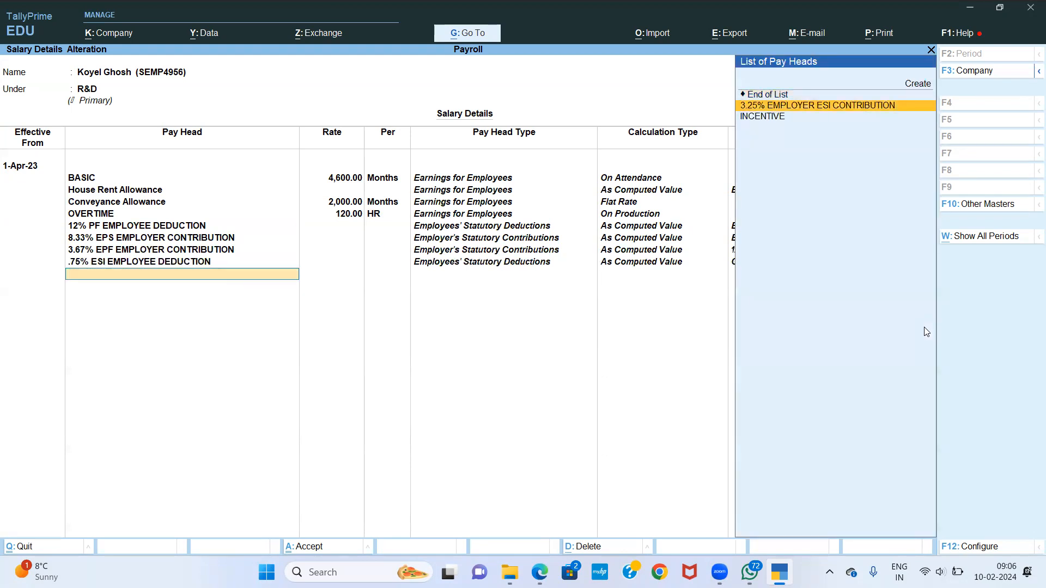
{"action": "key", "text": "Return"}
{"action": "key", "text": "Return"}
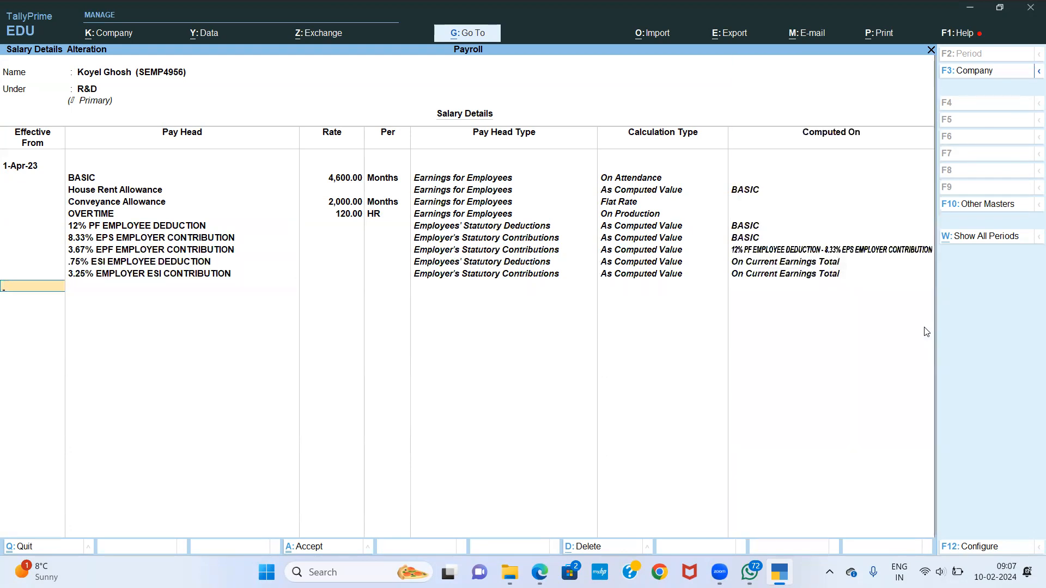
{"action": "key", "text": "Return"}
{"action": "key", "text": "y"}
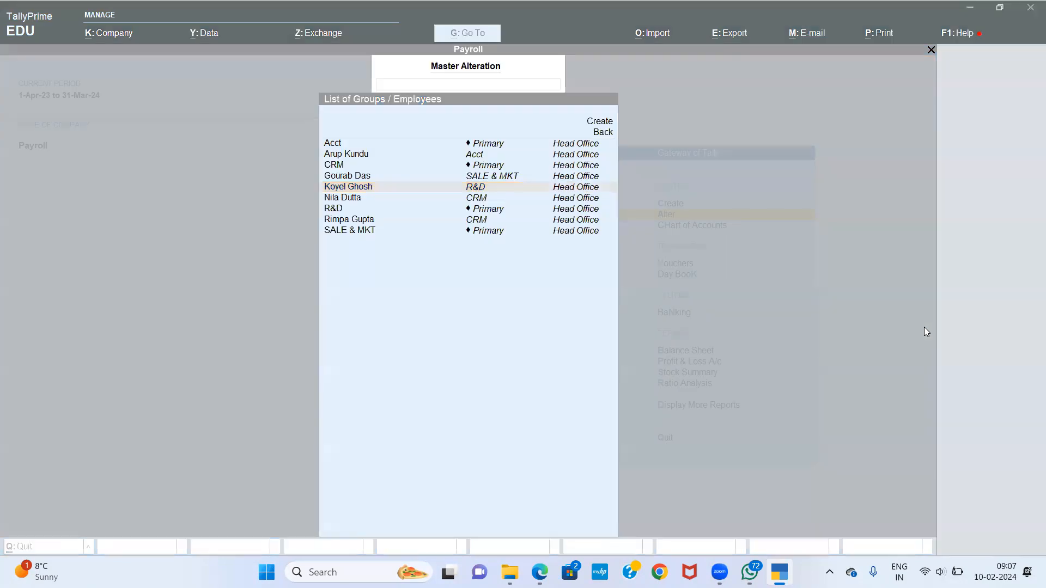
Step: Check the Chapter 4.3 PDF for any content after the salary structure table and return to TallyPrime
{"action": "key", "text": "alt+Tab"}
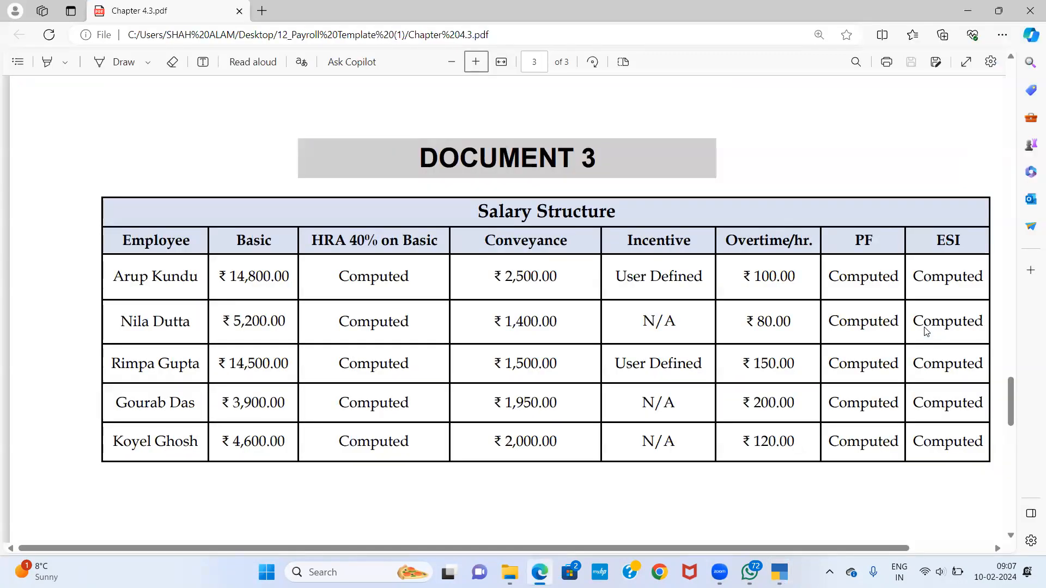
{"action": "scroll", "coordinate": [924, 331], "scroll_direction": "down", "scroll_amount": 10}
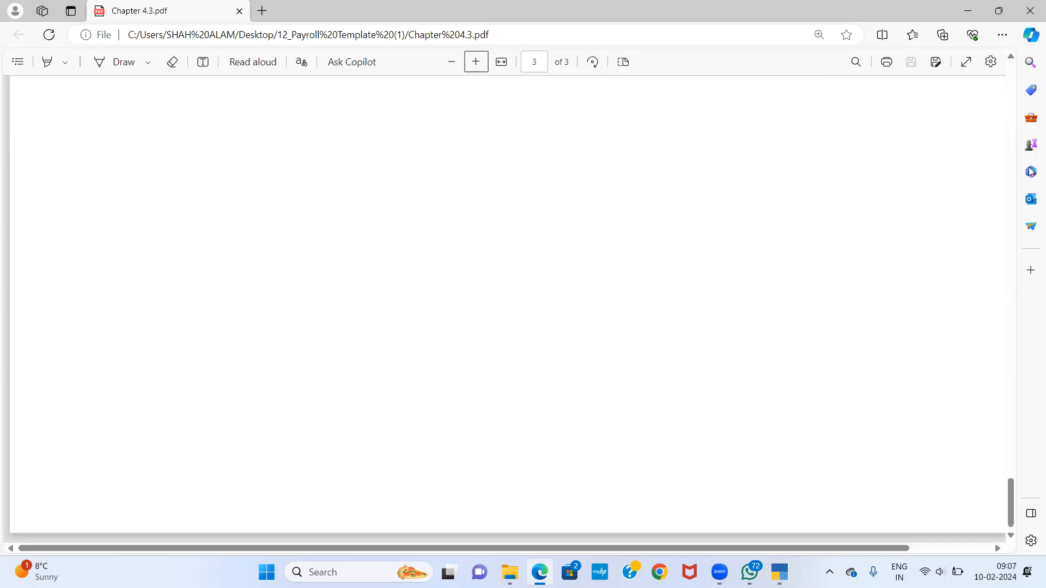
{"action": "key", "text": "alt+Tab"}
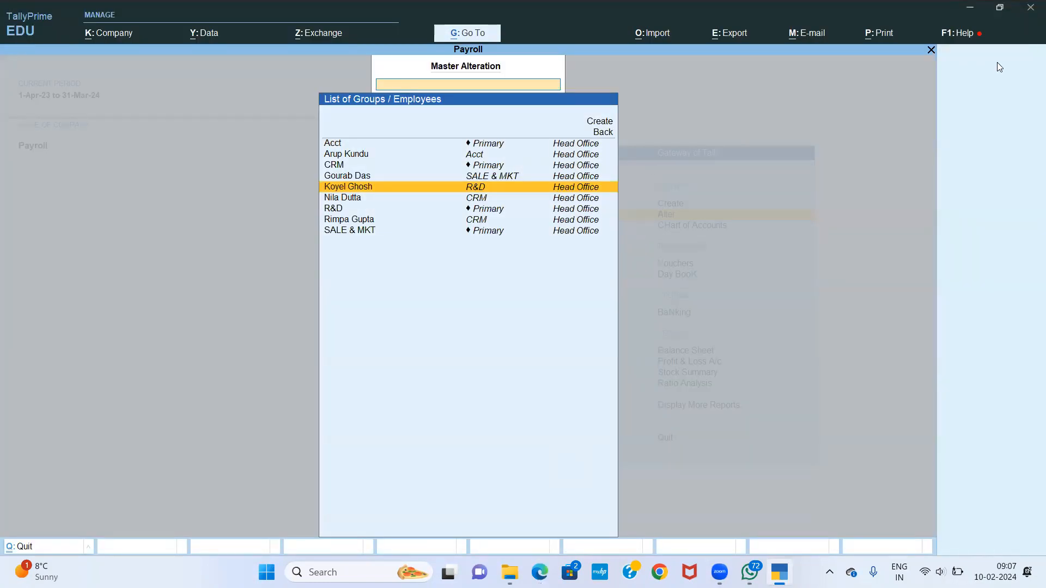
Step: Open the Attendance workbook from the 12_Payroll Template (1) folder in Excel and enable editing
{"action": "left_click", "coordinate": [959, 14]}
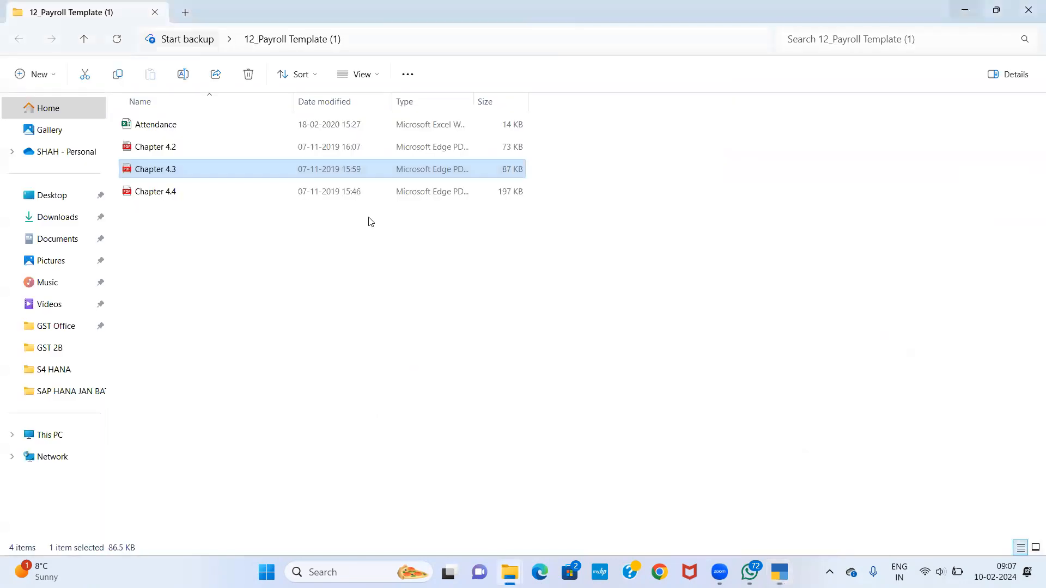
{"action": "left_click", "coordinate": [161, 135]}
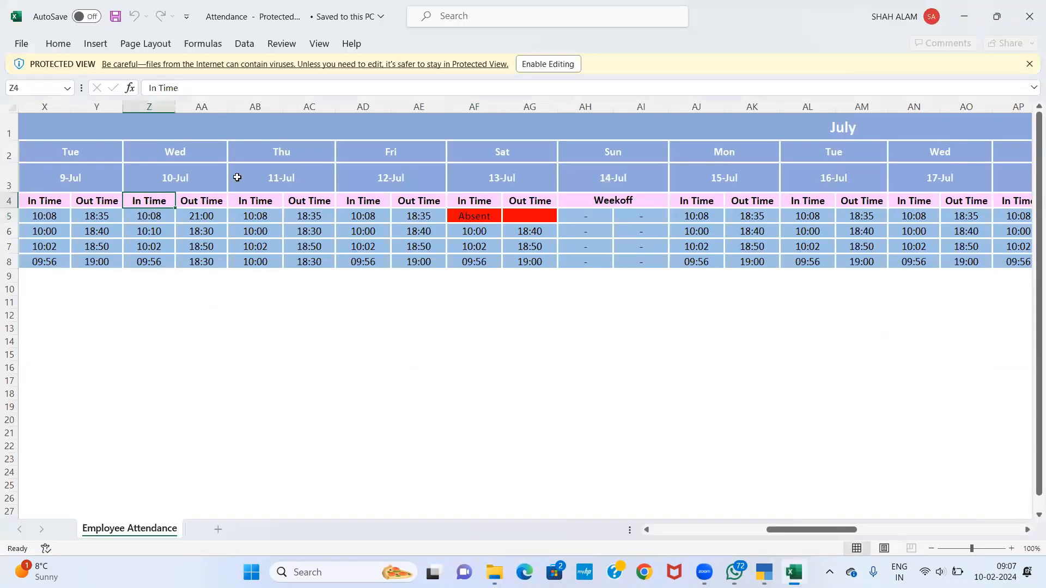
{"action": "left_click", "coordinate": [580, 64]}
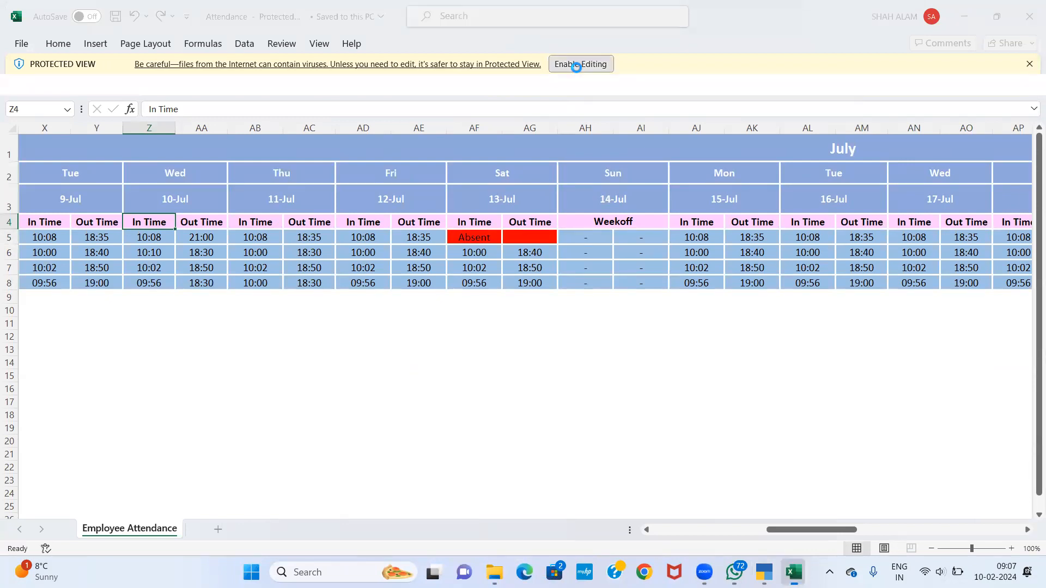
{"action": "left_click", "coordinate": [964, 10]}
Step: Open the Chapter 4.4 PDF and review its Document 1 salary cheques and Document 2 ESI challan form
{"action": "double_click", "coordinate": [193, 192]}
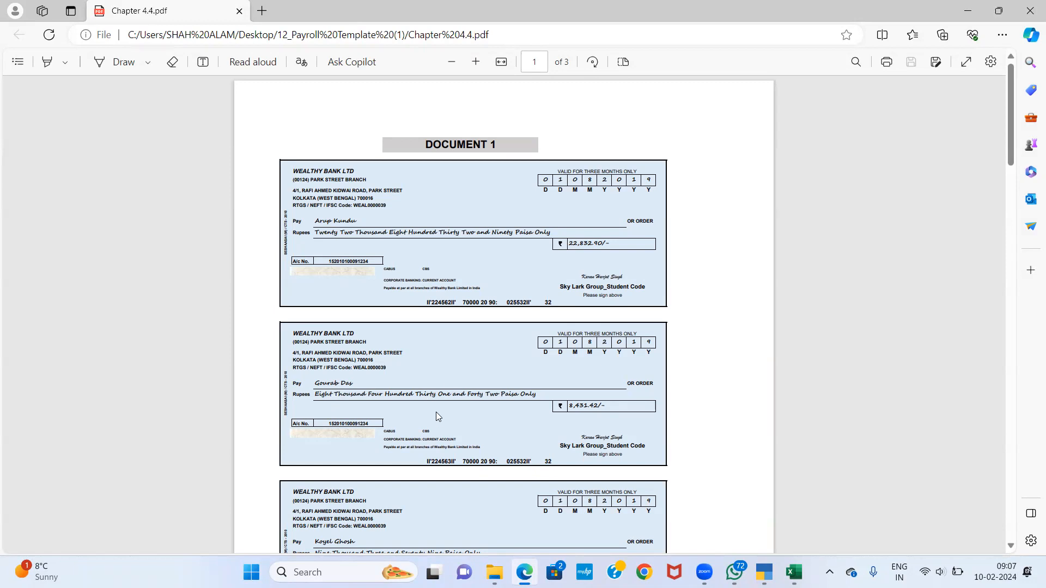
{"action": "scroll", "coordinate": [436, 411], "scroll_direction": "down", "scroll_amount": 2}
{"action": "scroll", "coordinate": [436, 412], "scroll_direction": "down", "scroll_amount": 5}
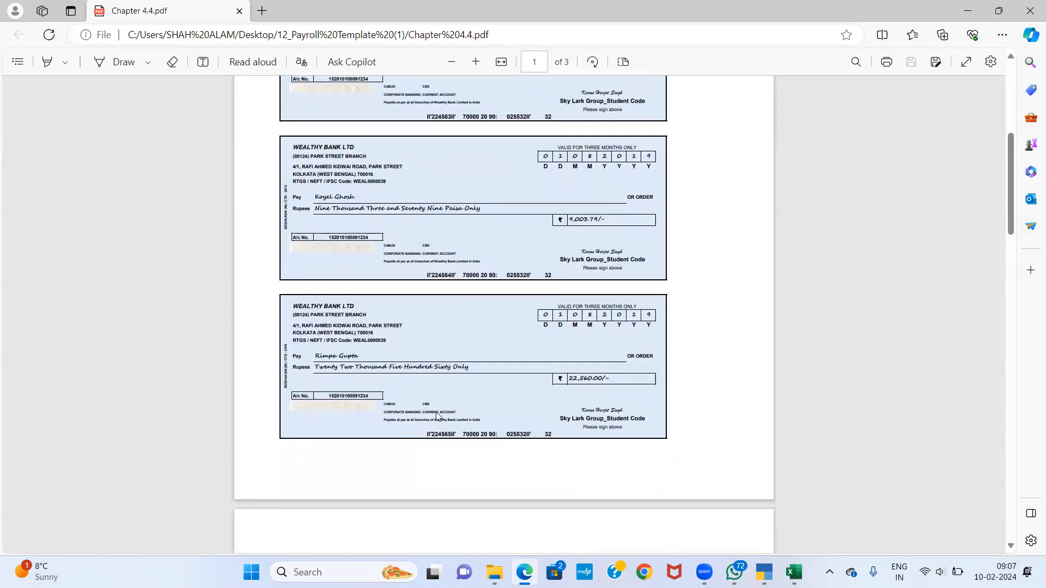
{"action": "scroll", "coordinate": [436, 413], "scroll_direction": "down", "scroll_amount": 8}
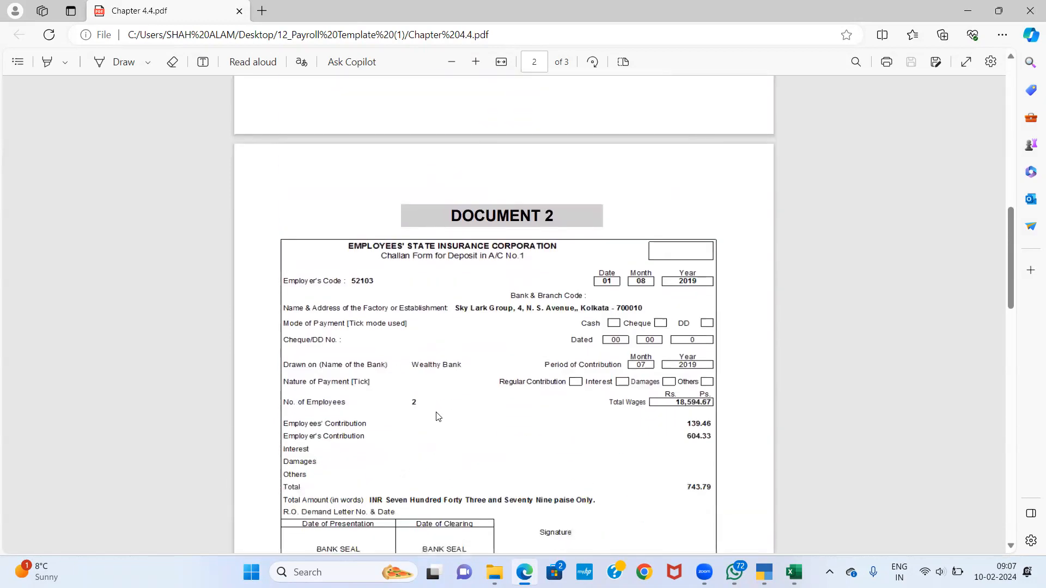
{"action": "scroll", "coordinate": [436, 416], "scroll_direction": "down", "scroll_amount": 2}
{"action": "scroll", "coordinate": [436, 415], "scroll_direction": "up", "scroll_amount": 10}
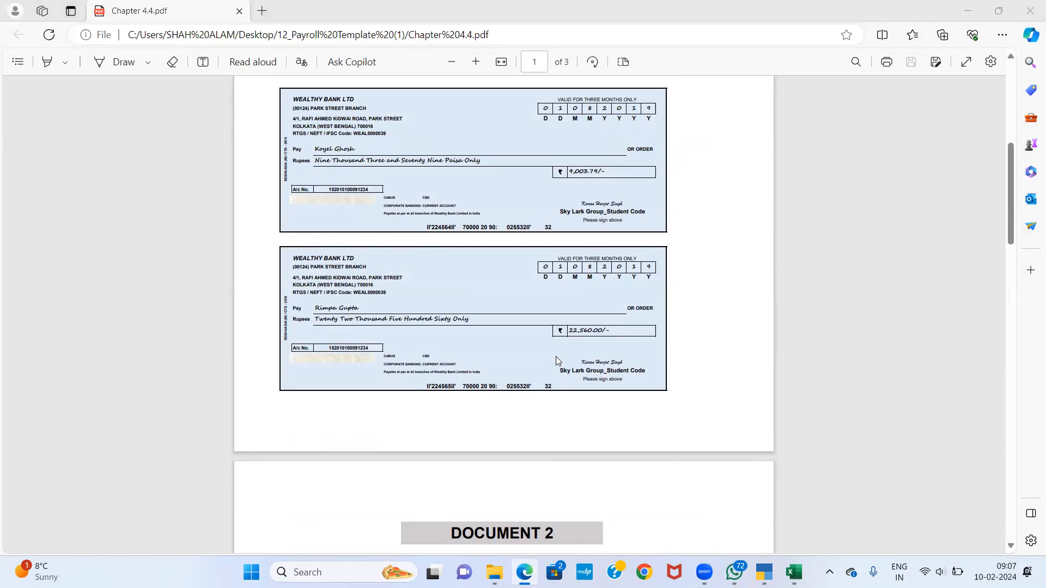
Step: Switch to the Attendance workbook in Excel and examine the employee details and actual in and out times at the sheet's start
{"action": "key", "text": "alt+Tab"}
{"action": "key", "text": "alt+Tab"}
{"action": "key", "text": "alt+Tab"}
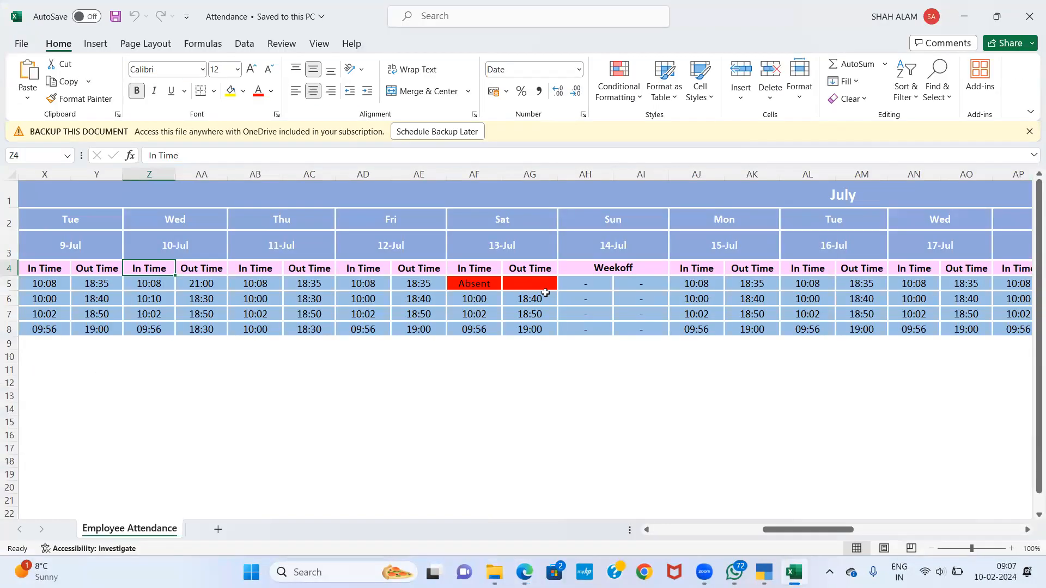
{"action": "key", "text": "Left"}
{"action": "key", "text": "Left"}
{"action": "key", "text": "Left"}
{"action": "key", "text": "Left"}
{"action": "key", "text": "Left"}
{"action": "key", "text": "Left"}
{"action": "key", "text": "Left"}
{"action": "key", "text": "Left"}
{"action": "key", "text": "Left"}
{"action": "key", "text": "Left"}
{"action": "key", "text": "Left"}
{"action": "key", "text": "Left"}
{"action": "key", "text": "Left"}
{"action": "key", "text": "Left"}
{"action": "key", "text": "Left"}
{"action": "key", "text": "Left"}
{"action": "key", "text": "Left"}
{"action": "key", "text": "Left"}
{"action": "key", "text": "Left"}
{"action": "key", "text": "Left"}
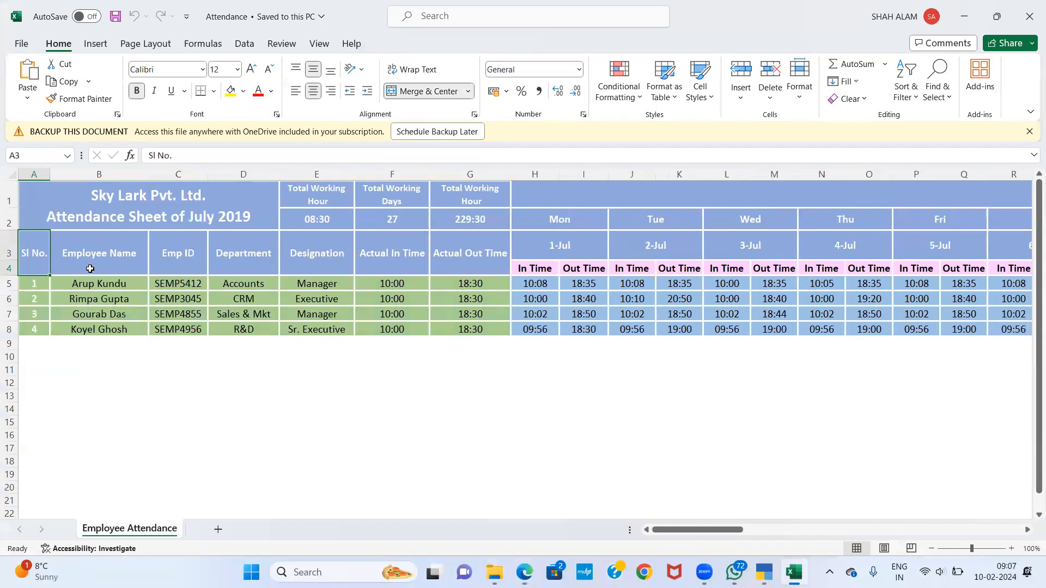
{"action": "key", "text": "Down"}
{"action": "key", "text": "Right"}
{"action": "key", "text": "Right"}
{"action": "key", "text": "Right"}
{"action": "key", "text": "Right"}
{"action": "key", "text": "Right"}
{"action": "key", "text": "Right"}
{"action": "key", "text": "Right"}
{"action": "key", "text": "Right"}
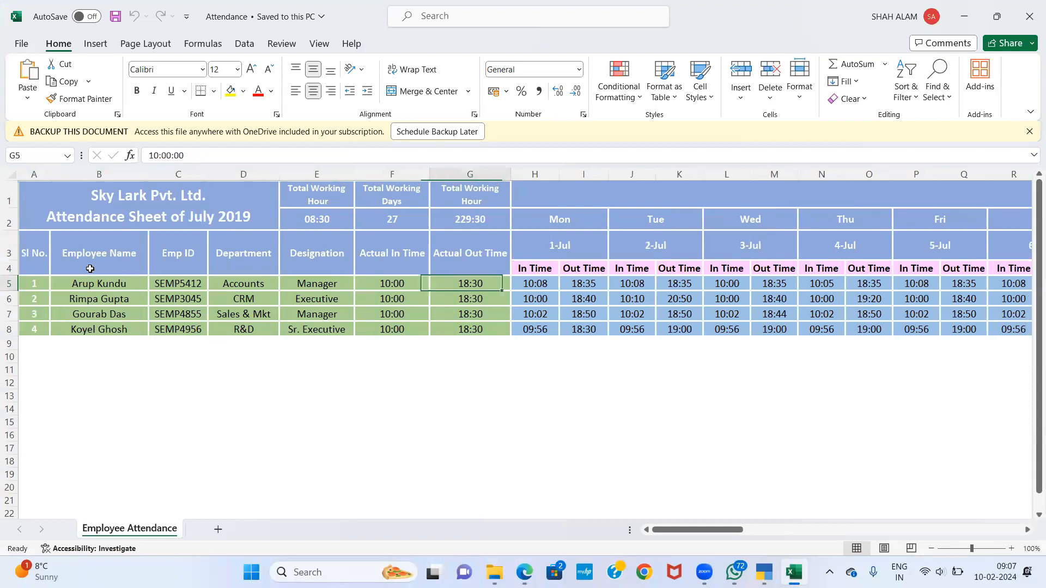
{"action": "key", "text": "Left"}
Step: Examine the first employee's daily in and out times, absences and week-offs from 1-Jul to 21-Jul
{"action": "key", "text": "Right"}
{"action": "key", "text": "Right"}
{"action": "key", "text": "Right"}
{"action": "key", "text": "Right"}
{"action": "key", "text": "Right"}
{"action": "key", "text": "Right"}
{"action": "key", "text": "Right"}
{"action": "key", "text": "Right"}
{"action": "key", "text": "Right"}
{"action": "key", "text": "Right"}
{"action": "key", "text": "Right"}
{"action": "key", "text": "Right"}
{"action": "key", "text": "Right"}
{"action": "key", "text": "Right"}
{"action": "key", "text": "Right"}
{"action": "key", "text": "Right"}
{"action": "key", "text": "Right"}
{"action": "key", "text": "Right"}
{"action": "key", "text": "Right"}
{"action": "key", "text": "Right"}
{"action": "key", "text": "Right"}
{"action": "key", "text": "Right"}
{"action": "key", "text": "Right"}
{"action": "key", "text": "Right"}
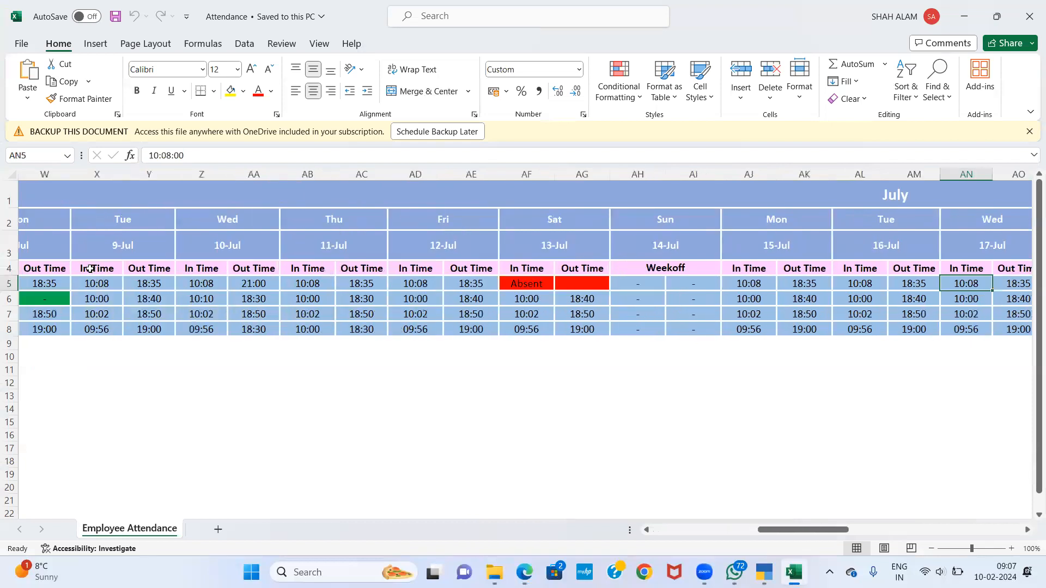
{"action": "key", "text": "Right"}
{"action": "key", "text": "Right"}
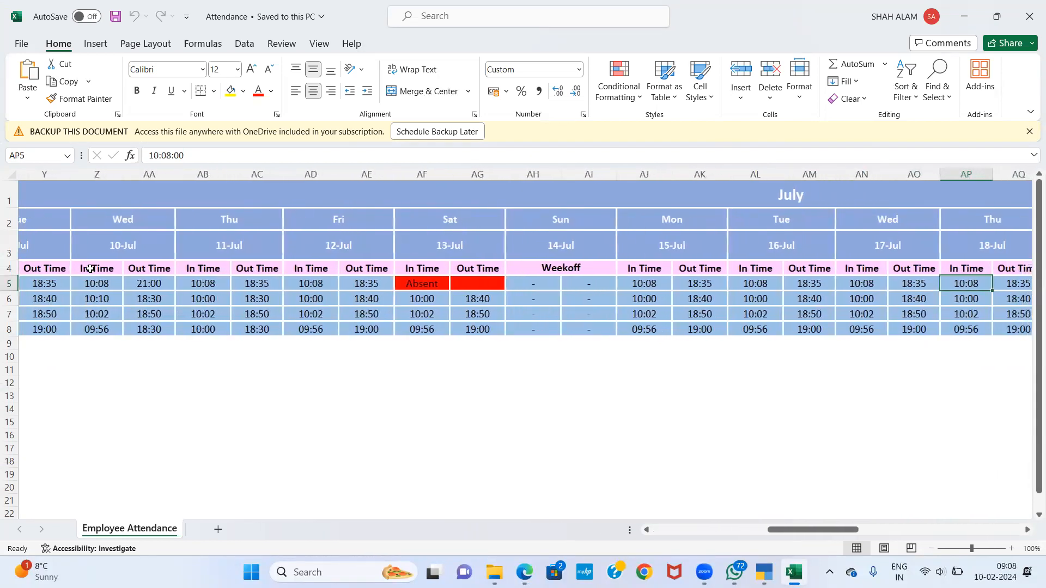
{"action": "key", "text": "Right"}
{"action": "key", "text": "Right"}
{"action": "key", "text": "Right"}
{"action": "key", "text": "Right"}
{"action": "key", "text": "Right"}
{"action": "key", "text": "Right"}
{"action": "key", "text": "Right"}
{"action": "key", "text": "Right"}
{"action": "key", "text": "Right"}
{"action": "key", "text": "Right"}
{"action": "key", "text": "Right"}
{"action": "key", "text": "Right"}
{"action": "key", "text": "Right"}
{"action": "key", "text": "Right"}
{"action": "key", "text": "Right"}
{"action": "key", "text": "Right"}
{"action": "key", "text": "Right"}
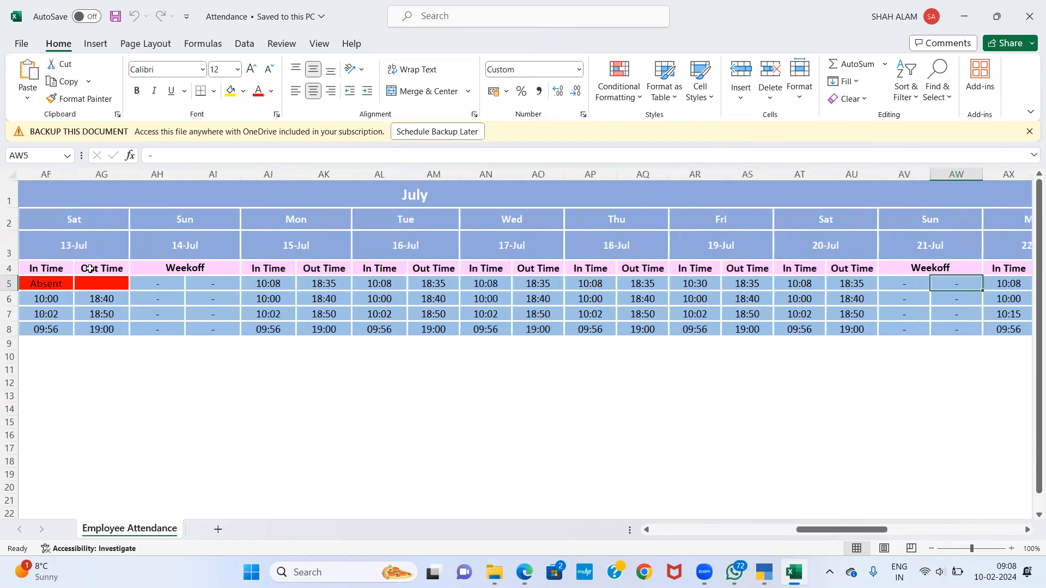
Step: Examine the remaining July attendance through 31-Jul and the Summary columns for present days, LOP, overtime and leave
{"action": "key", "text": "Right"}
{"action": "key", "text": "Right"}
{"action": "key", "text": "Right"}
{"action": "key", "text": "Right"}
{"action": "key", "text": "Right"}
{"action": "key", "text": "Right"}
{"action": "key", "text": "Right"}
{"action": "key", "text": "Right"}
{"action": "key", "text": "Right"}
{"action": "key", "text": "Right"}
{"action": "key", "text": "Right"}
{"action": "key", "text": "Right"}
{"action": "key", "text": "Right"}
{"action": "key", "text": "Right"}
{"action": "key", "text": "Right"}
{"action": "key", "text": "Right"}
{"action": "key", "text": "Right"}
{"action": "key", "text": "Right"}
{"action": "key", "text": "Right"}
{"action": "key", "text": "Right"}
{"action": "key", "text": "Right"}
{"action": "key", "text": "Right"}
{"action": "key", "text": "Right"}
{"action": "key", "text": "Right"}
{"action": "key", "text": "Right"}
{"action": "key", "text": "Right"}
{"action": "key", "text": "Right"}
{"action": "key", "text": "Right"}
{"action": "key", "text": "Right"}
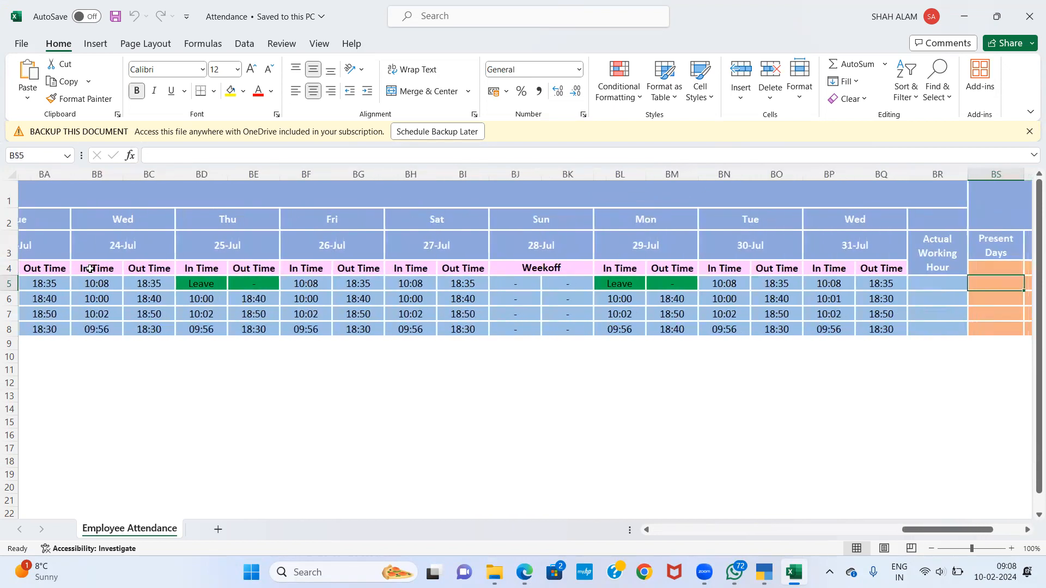
{"action": "key", "text": "Left"}
{"action": "key", "text": "Left"}
{"action": "key", "text": "Left"}
{"action": "key", "text": "Left"}
{"action": "key", "text": "Left"}
{"action": "key", "text": "Left"}
{"action": "key", "text": "Left"}
{"action": "key", "text": "Left"}
{"action": "key", "text": "Left"}
{"action": "key", "text": "Left"}
{"action": "key", "text": "Left"}
{"action": "key", "text": "Left"}
{"action": "key", "text": "Left"}
{"action": "key", "text": "Left"}
{"action": "key", "text": "Left"}
{"action": "key", "text": "Left"}
{"action": "key", "text": "Left"}
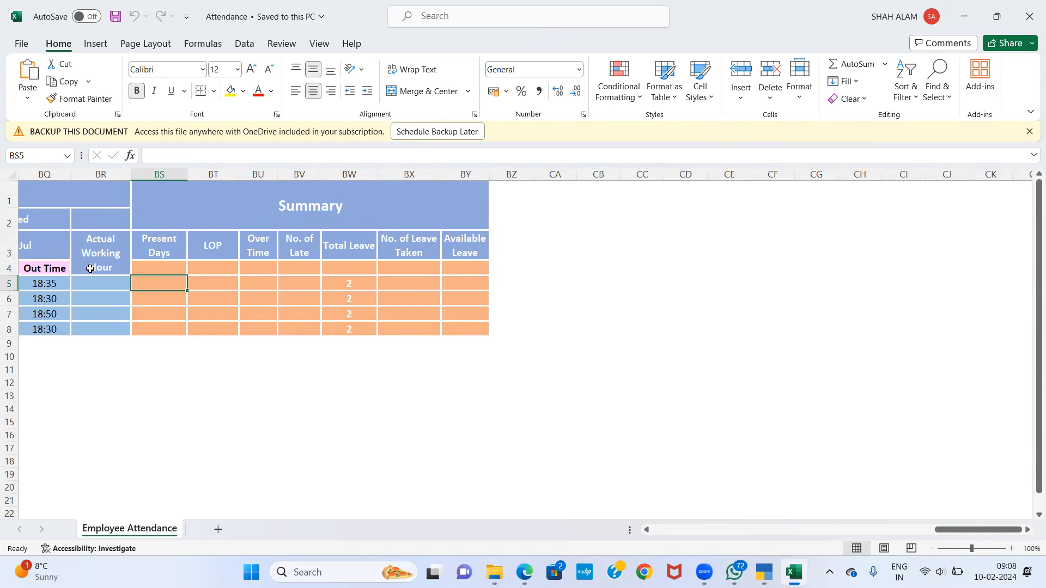
Step: Switch to TallyPrime, return to the Gateway of Tally and open voucher creation
{"action": "key", "text": "alt+Tab"}
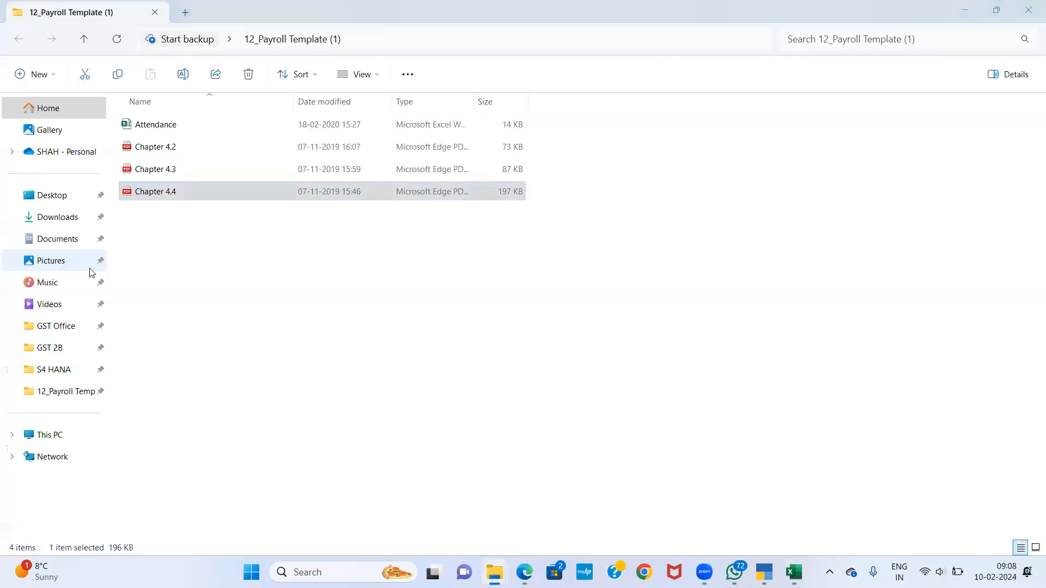
{"action": "key", "text": "alt+Tab"}
{"action": "key", "text": "alt+Tab"}
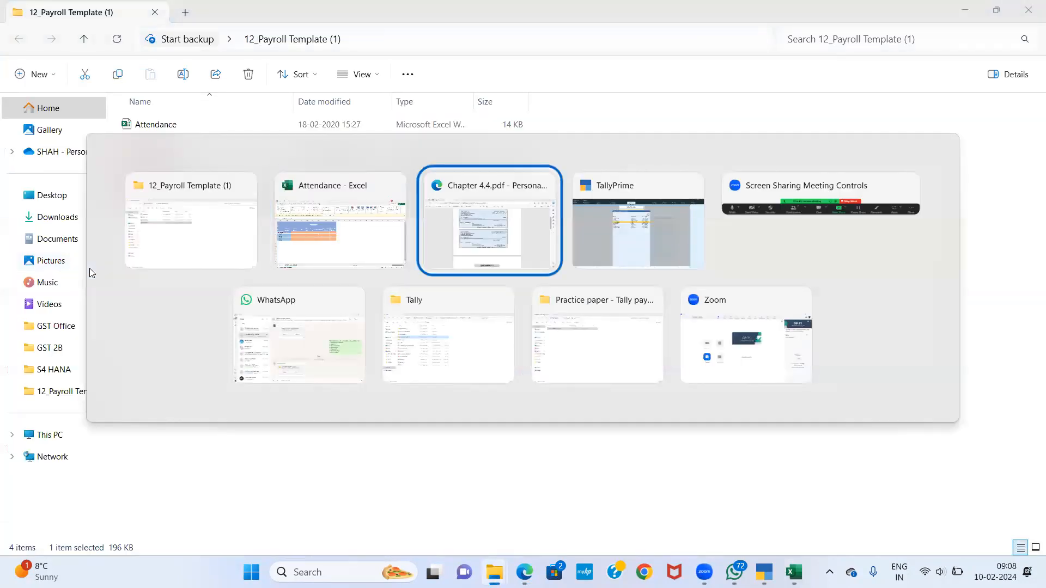
{"action": "key", "text": "alt+Tab"}
{"action": "key", "text": "Escape"}
{"action": "key", "text": "Escape"}
{"action": "key", "text": "Down"}
{"action": "key", "text": "Down"}
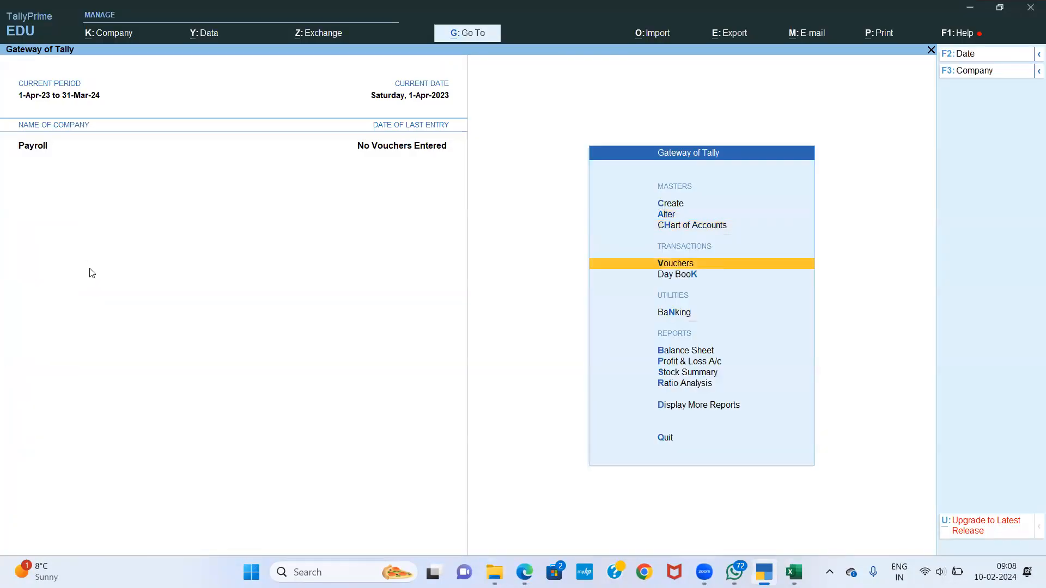
{"action": "key", "text": "Return"}
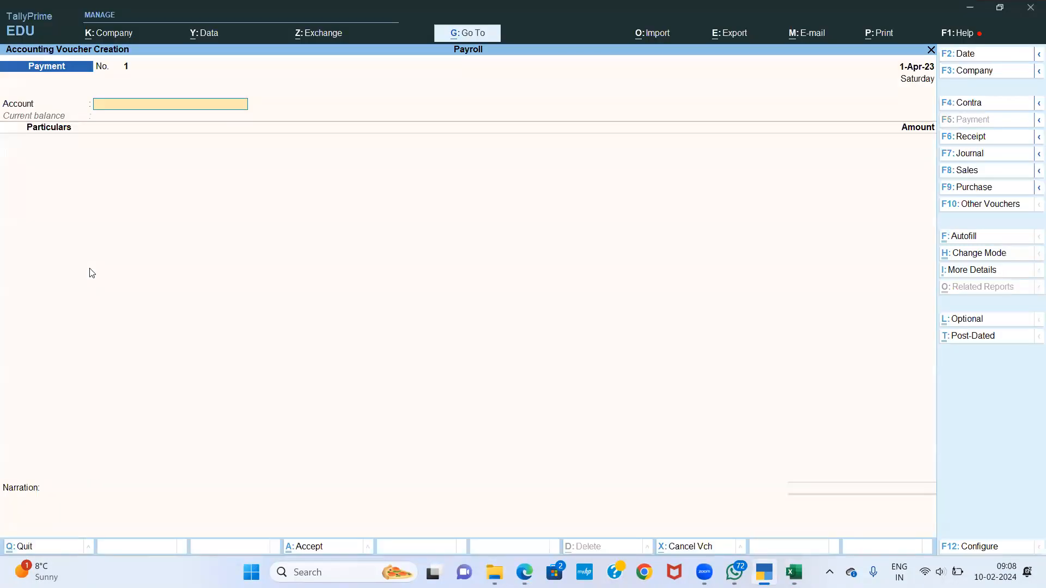
Step: Change the voucher type to Attendance and set the voucher date to 31-May-23
{"action": "left_click", "coordinate": [989, 205]}
{"action": "key", "text": "Down"}
{"action": "key", "text": "Down"}
{"action": "key", "text": "Down"}
{"action": "key", "text": "Down"}
{"action": "key", "text": "Down"}
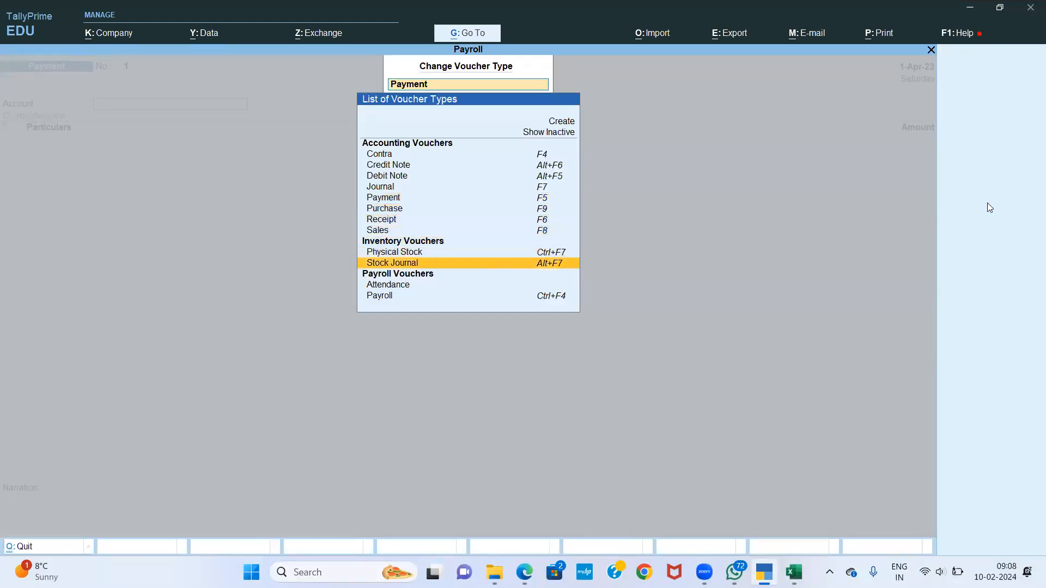
{"action": "key", "text": "Down"}
{"action": "key", "text": "Return"}
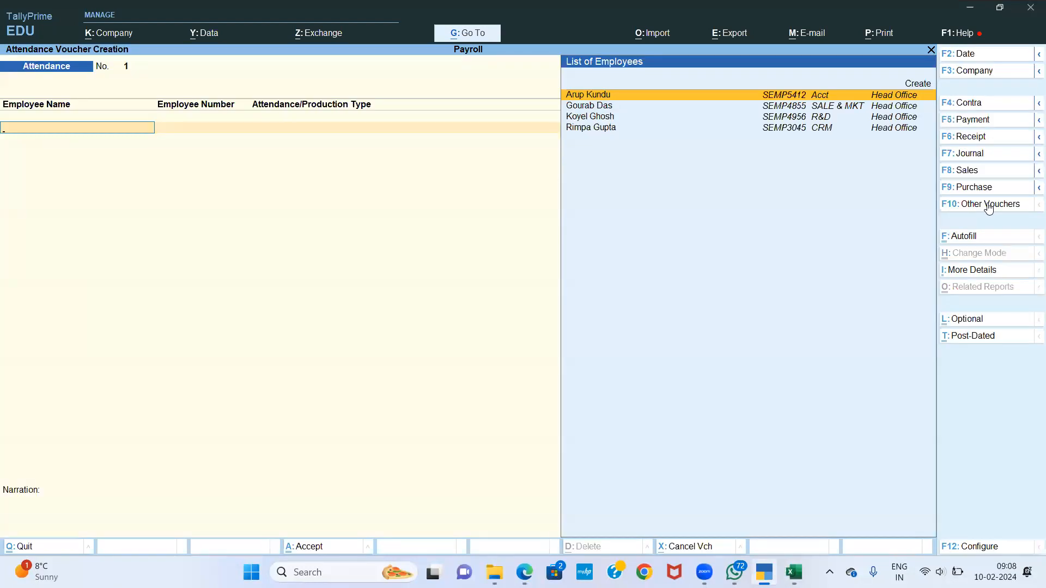
{"action": "key", "text": "F2"}
{"action": "type", "text": "31-5"}
{"action": "key", "text": "Return"}
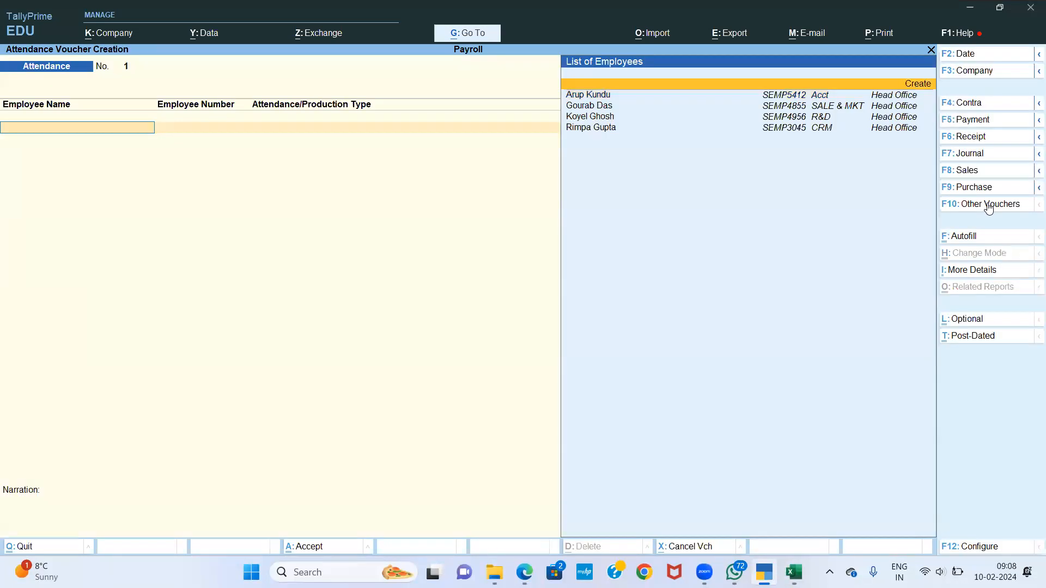
Step: Start Attendance Autofill for 31-5-2023 with the Head Office employee category and All Items as the employee group
{"action": "left_click", "coordinate": [974, 237]}
{"action": "key", "text": "Return"}
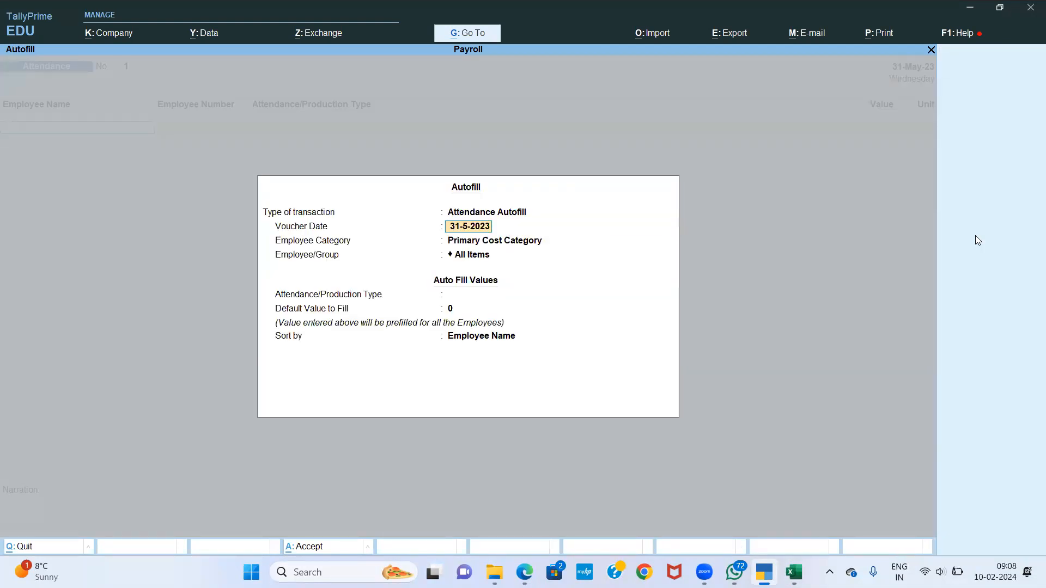
{"action": "key", "text": "Return"}
{"action": "key", "text": "Up"}
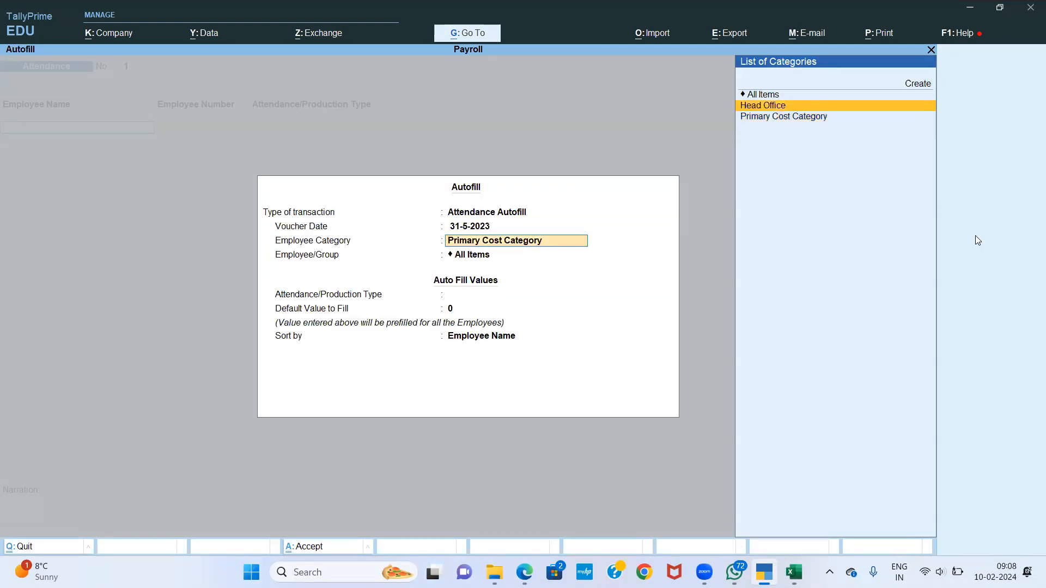
{"action": "key", "text": "Return"}
{"action": "key", "text": "Return"}
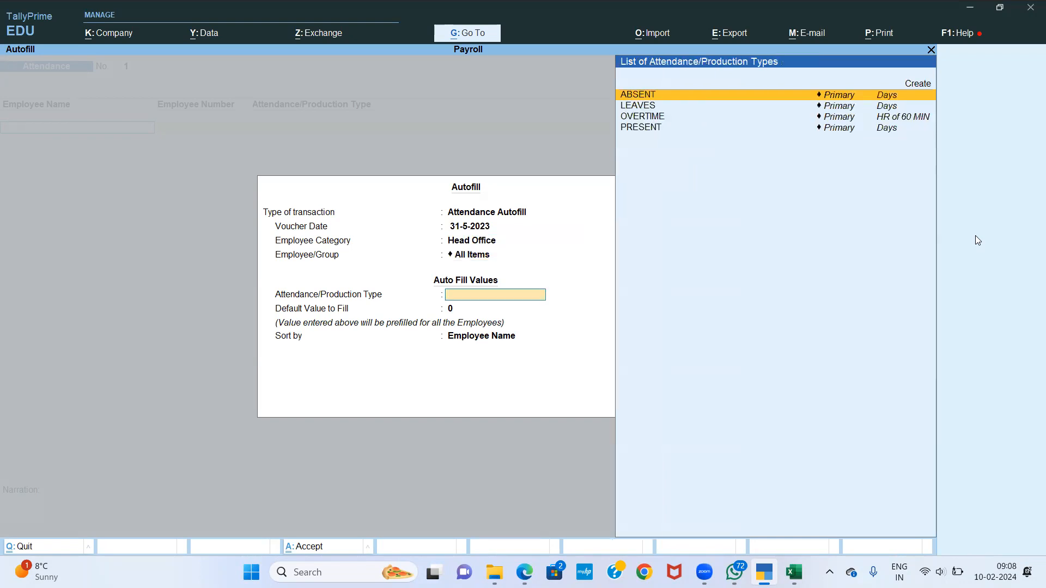
Step: Set the autofill attendance type to PRESENT with a default value of 31
{"action": "key", "text": "Down"}
{"action": "key", "text": "Down"}
{"action": "key", "text": "Down"}
{"action": "key", "text": "Return"}
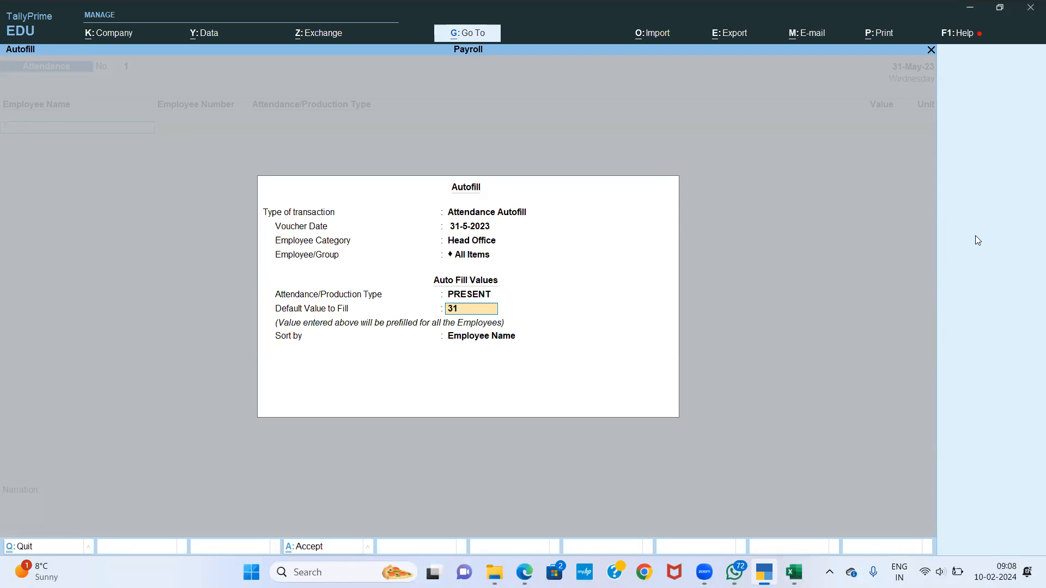
{"action": "key", "text": "Return"}
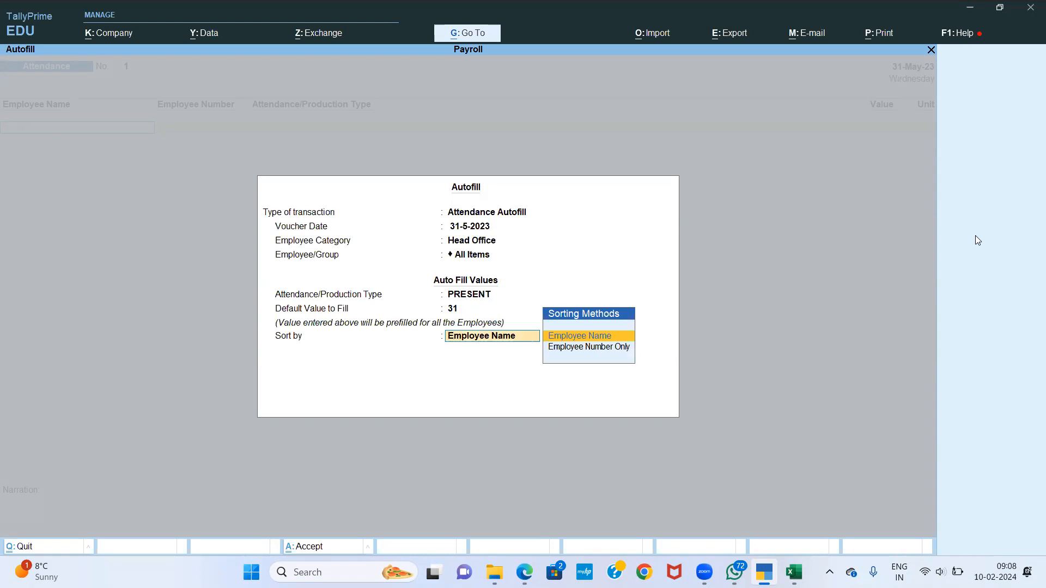
Step: Fill the Attendance voucher sorted by Employee Name, set the second employee's present days to 28 and save the voucher
{"action": "key", "text": "Return"}
{"action": "key", "text": "Return"}
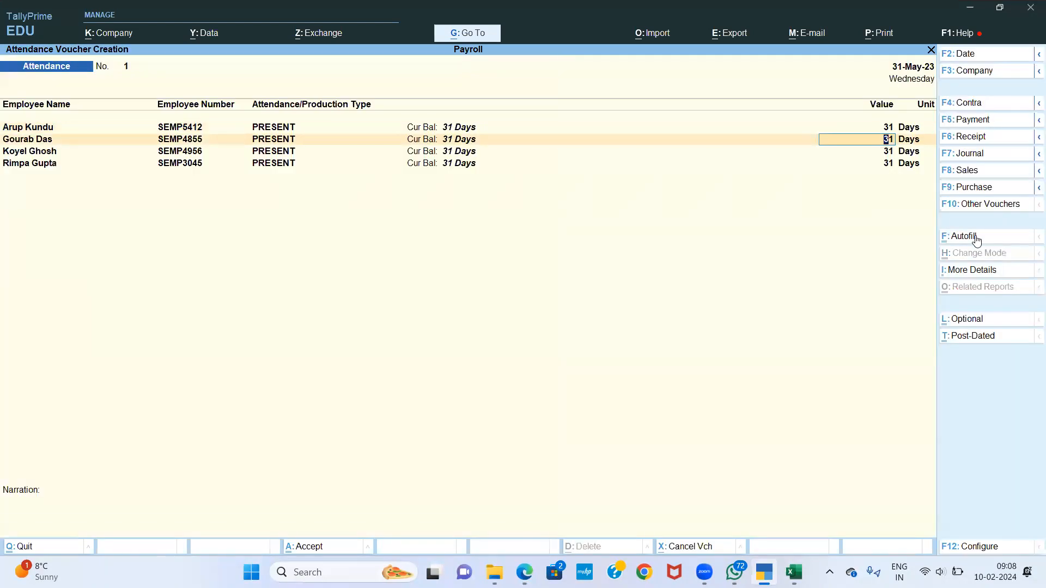
{"action": "type", "text": "28"}
{"action": "key", "text": "Return"}
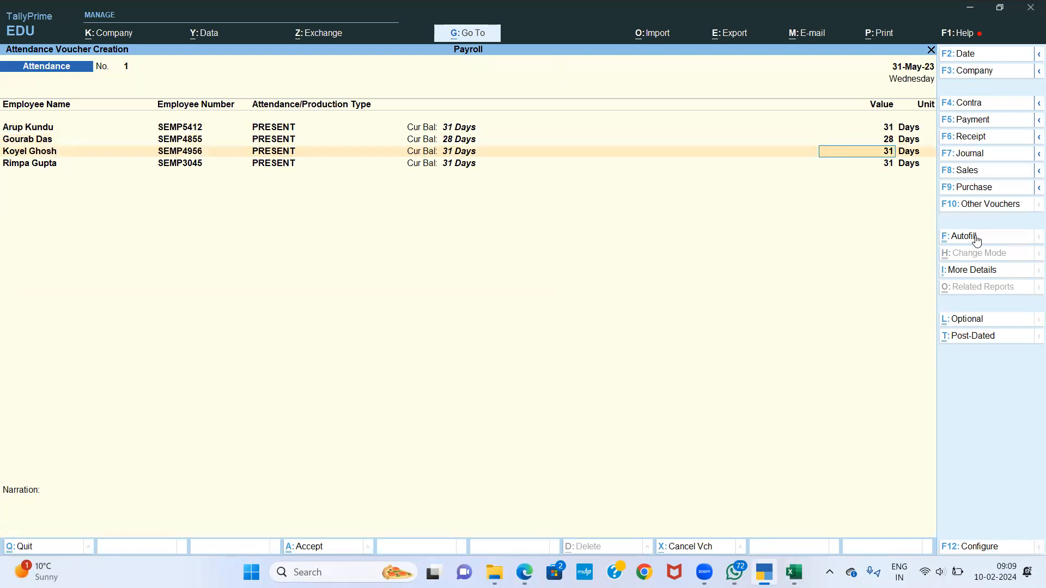
{"action": "key", "text": "Return"}
{"action": "key", "text": "Return"}
{"action": "key", "text": "Return"}
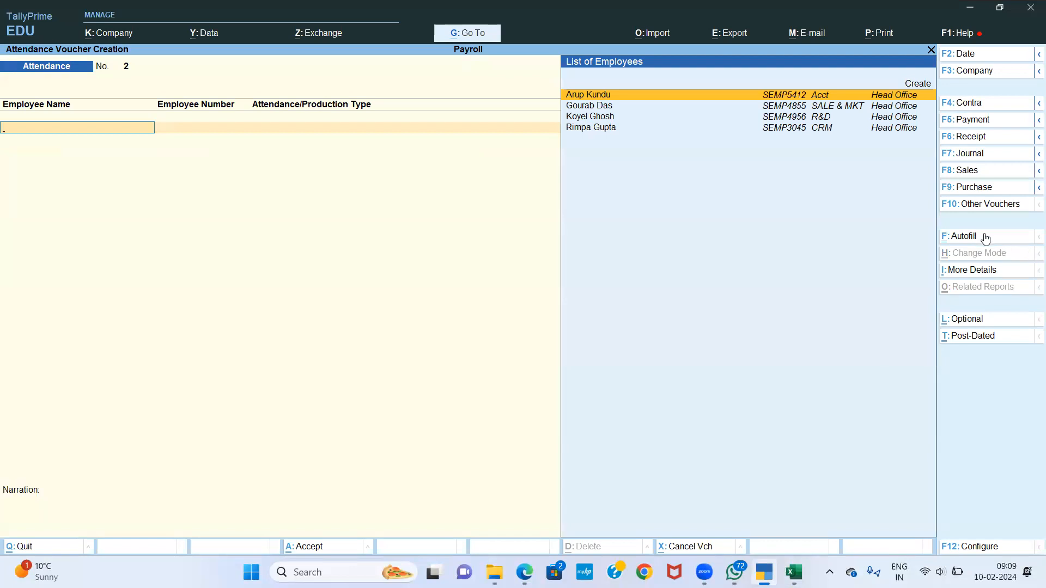
Step: Start another Attendance Autofill for 31-5-2023 with the Head Office employee category and All Items as the employee group
{"action": "left_click", "coordinate": [977, 238]}
{"action": "key", "text": "Return"}
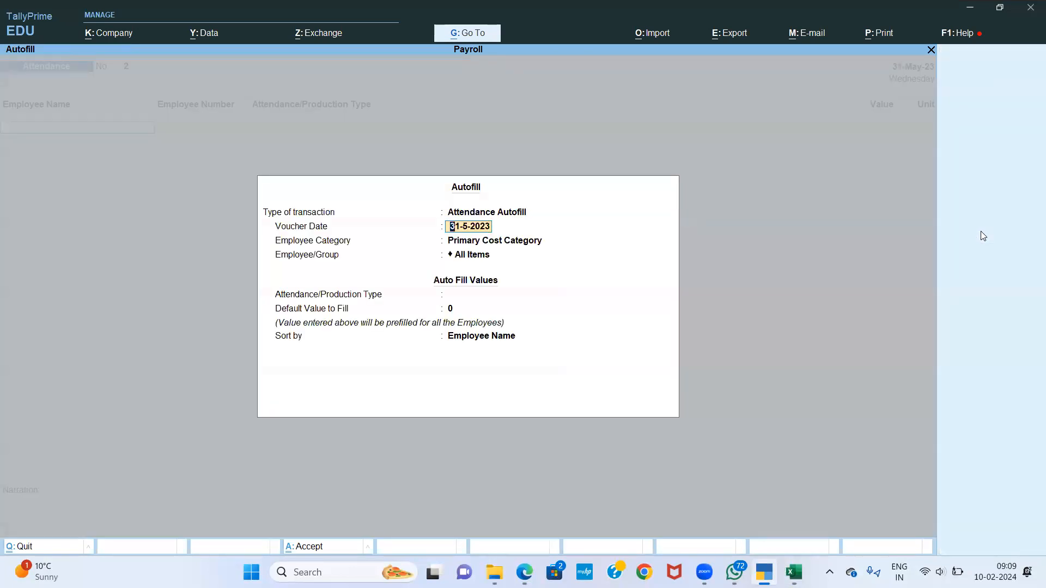
{"action": "key", "text": "Return"}
{"action": "key", "text": "Up"}
{"action": "key", "text": "Return"}
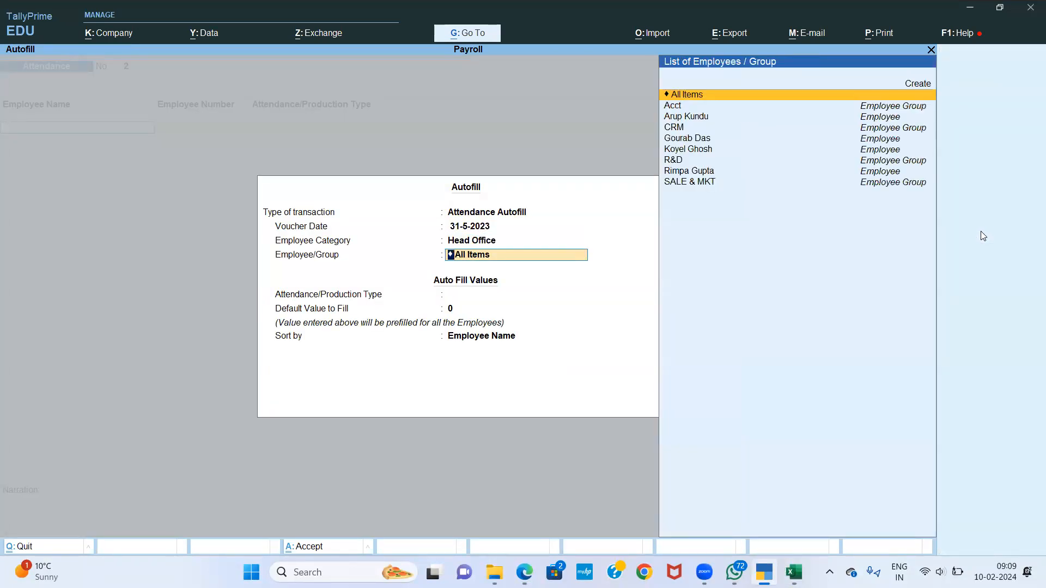
{"action": "key", "text": "Return"}
Step: Fill the new voucher with the OVERTIME attendance type, a default value of 0 and sorting by Employee Name
{"action": "key", "text": "Return"}
{"action": "key", "text": "BackSpace"}
{"action": "key", "text": "Down"}
{"action": "key", "text": "Down"}
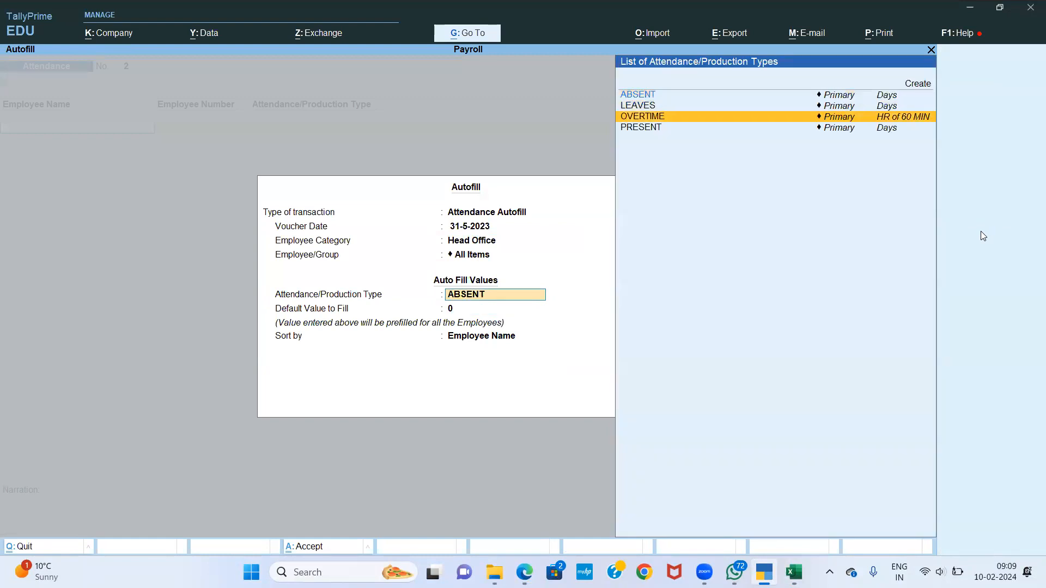
{"action": "key", "text": "Return"}
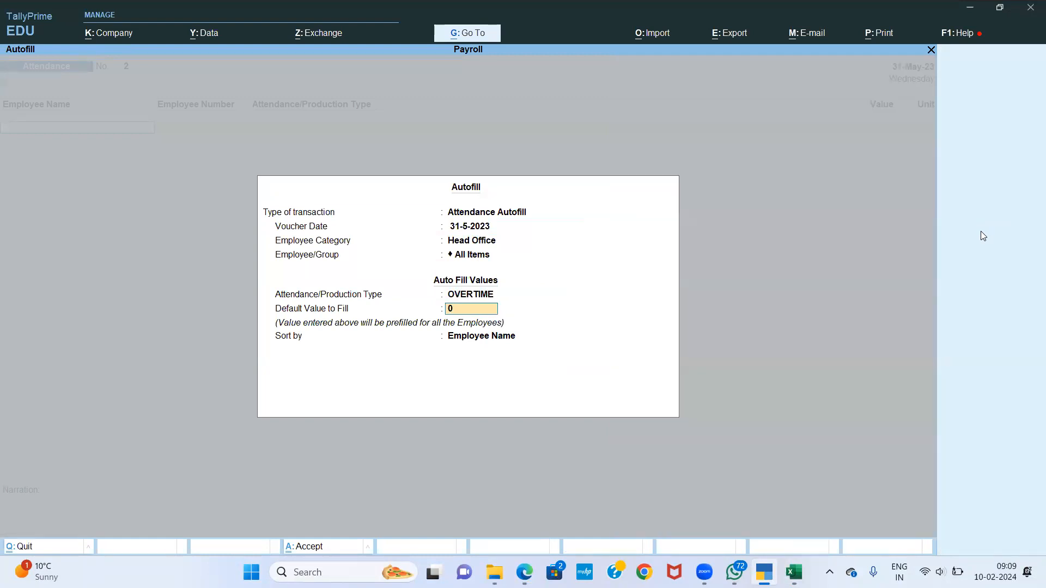
{"action": "key", "text": "Return"}
{"action": "key", "text": "Return"}
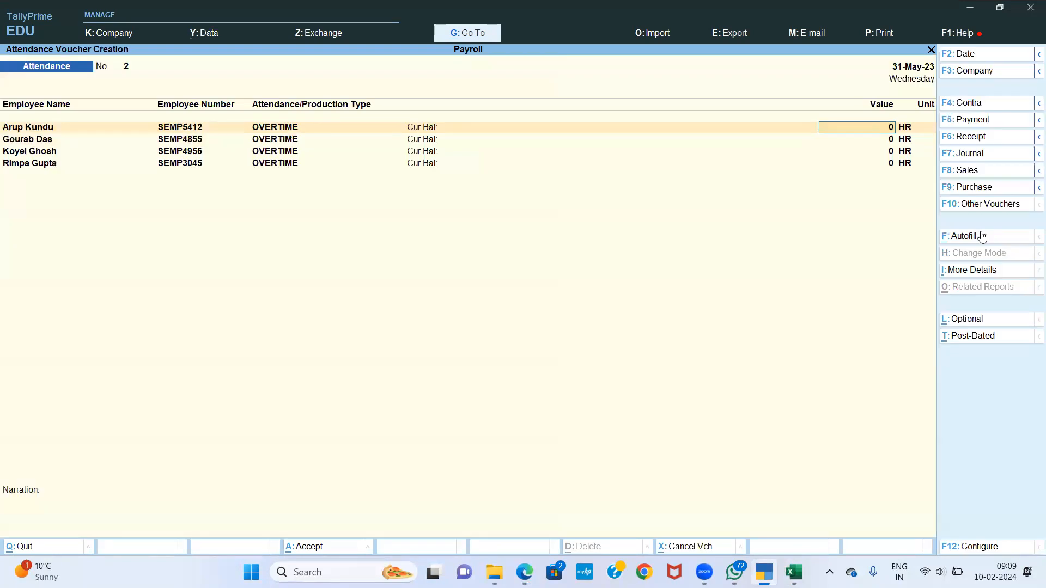
Step: Enter overtime hours of 2, 1, 2 and 1 for the four employees in listed order and save the voucher
{"action": "type", "text": "2"}
{"action": "key", "text": "Return"}
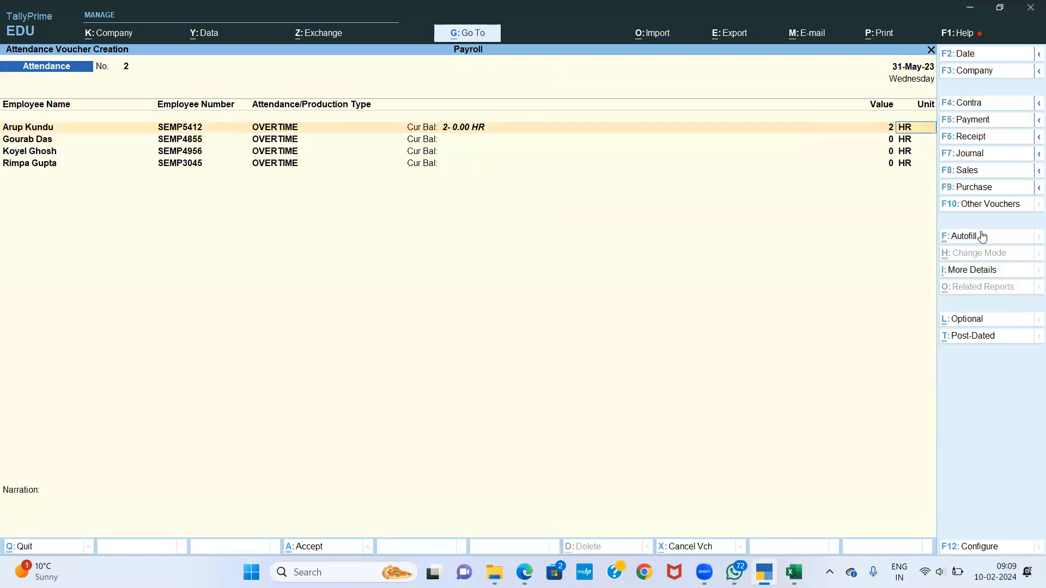
{"action": "type", "text": "1"}
{"action": "key", "text": "Return"}
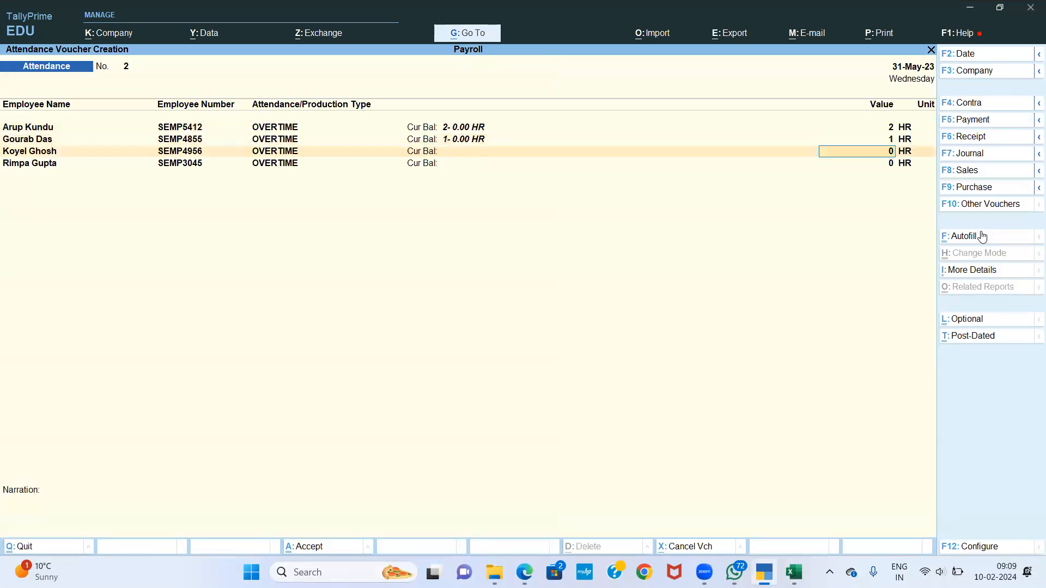
{"action": "type", "text": "2"}
{"action": "key", "text": "Return"}
{"action": "type", "text": "1"}
{"action": "key", "text": "Return"}
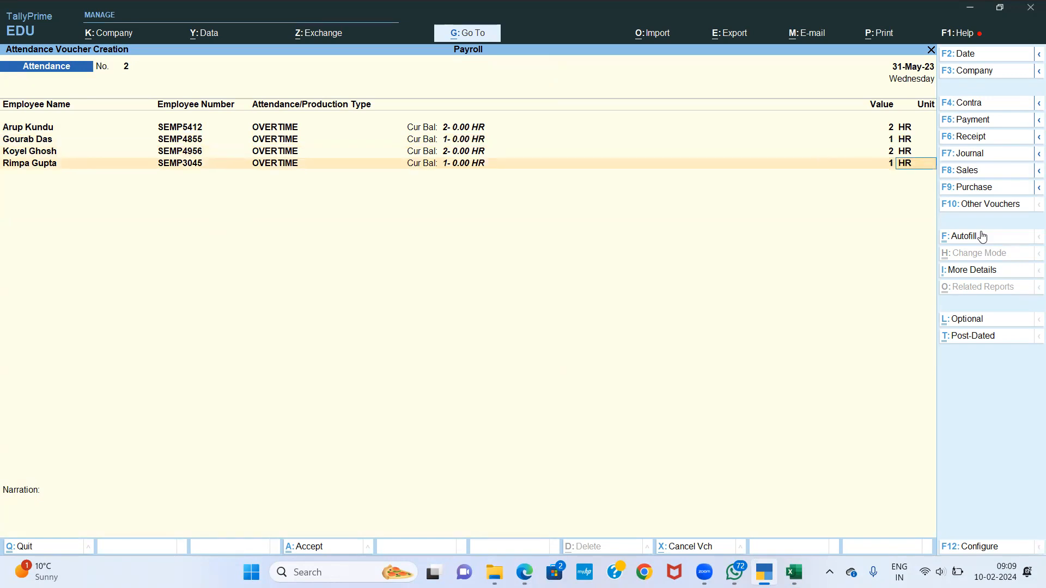
{"action": "key", "text": "Return"}
{"action": "key", "text": "Return"}
{"action": "key", "text": "Return"}
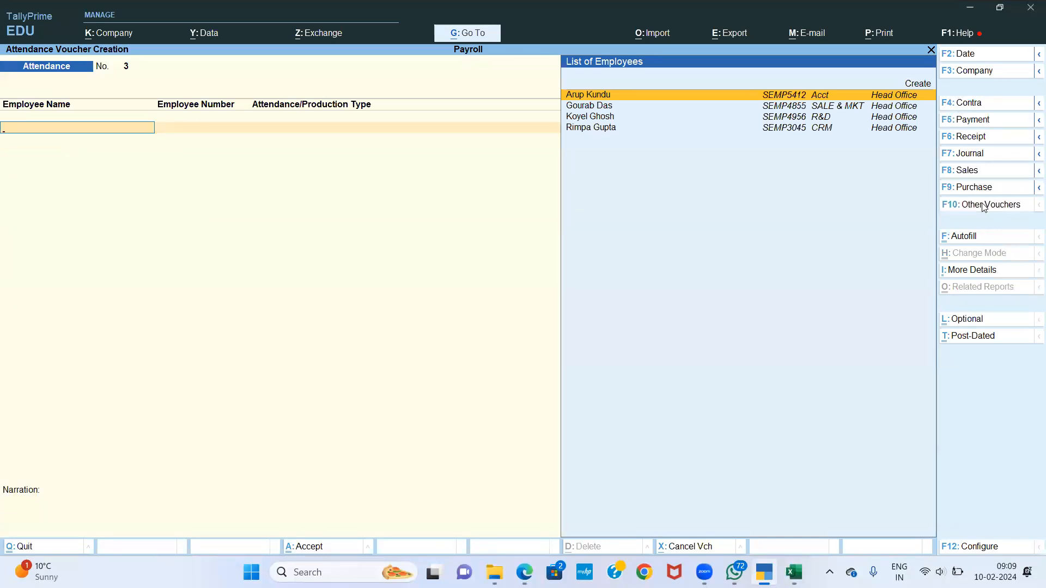
Step: Change the voucher type to Payroll
{"action": "left_click", "coordinate": [983, 206]}
{"action": "key", "text": "Down"}
{"action": "key", "text": "Return"}
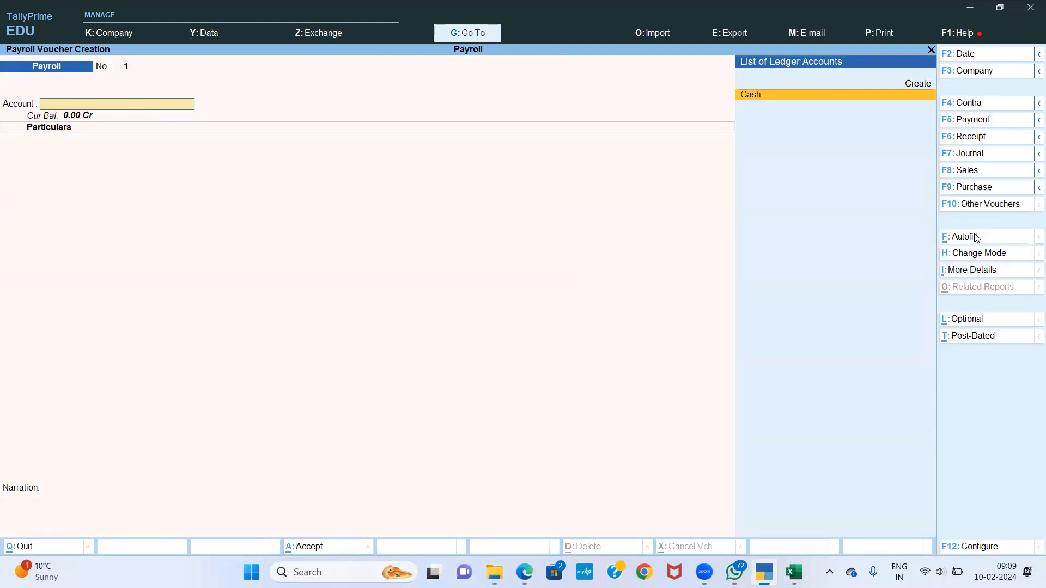
{"action": "left_click", "coordinate": [974, 236]}
{"action": "key", "text": "Down"}
{"action": "key", "text": "Down"}
{"action": "key", "text": "Down"}
{"action": "key", "text": "Down"}
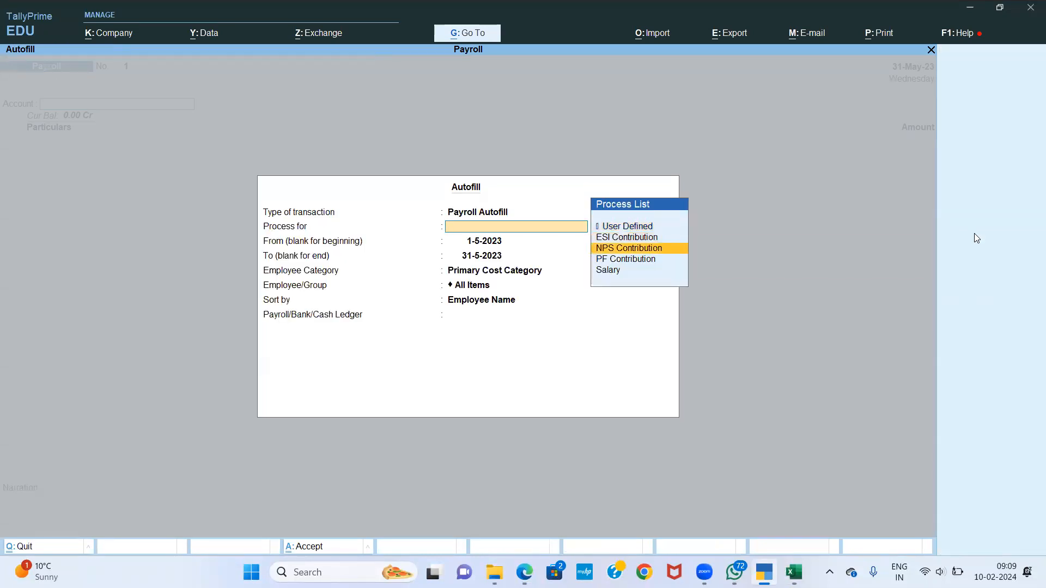
{"action": "key", "text": "Return"}
{"action": "key", "text": "Return"}
{"action": "key", "text": "BackSpace"}
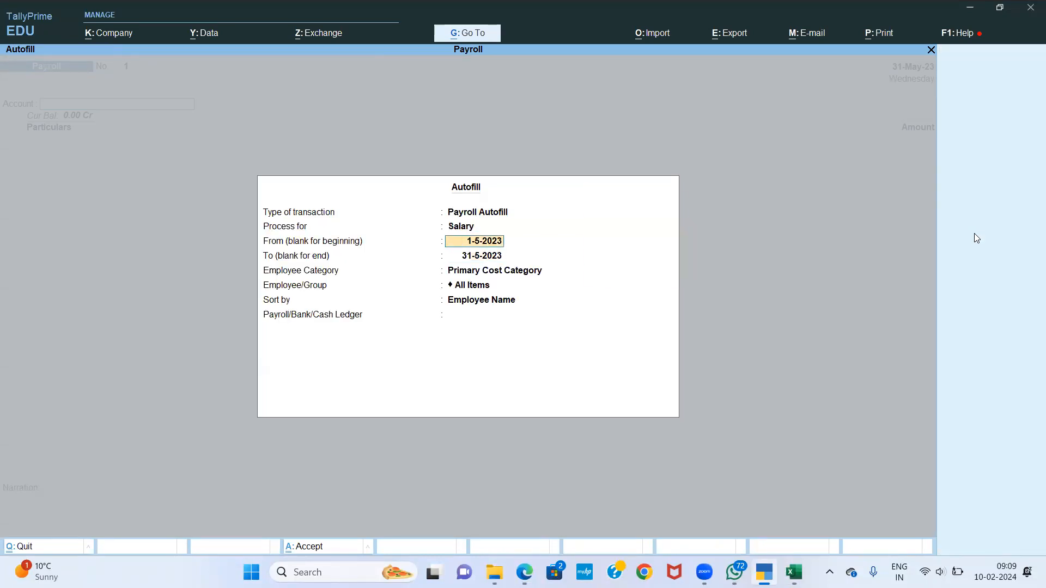
{"action": "key", "text": "Return"}
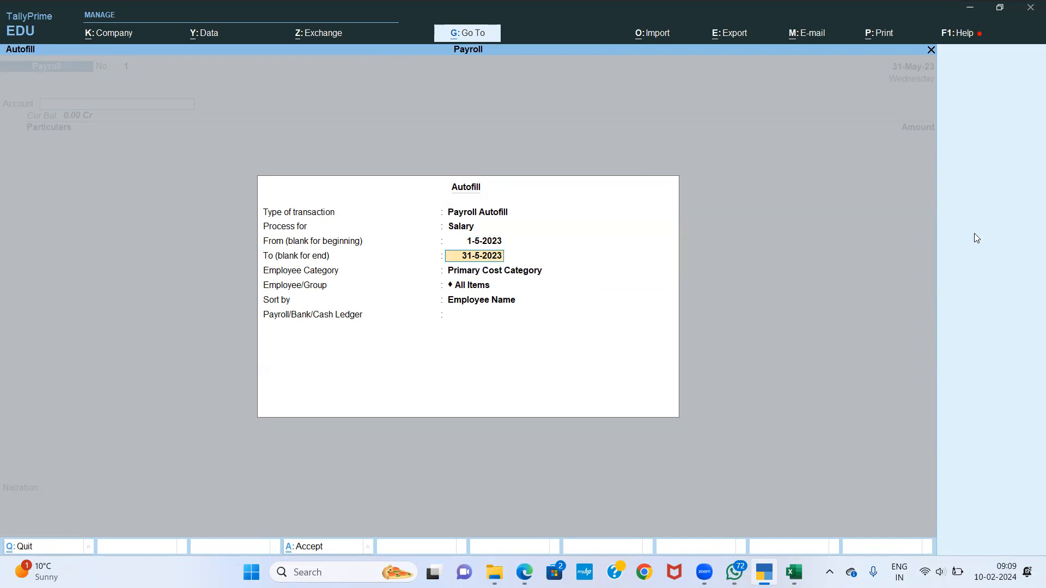
{"action": "key", "text": "Escape"}
{"action": "key", "text": "Escape"}
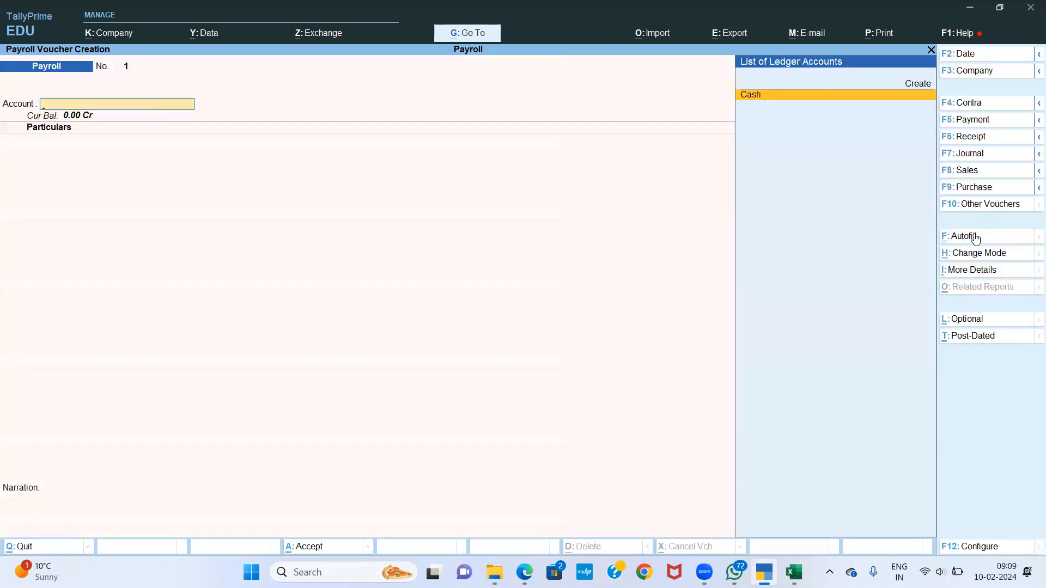
Step: Quit the Payroll voucher, return to the Gateway of Tally and open ledger creation
{"action": "key", "text": "Escape"}
{"action": "key", "text": "y"}
{"action": "key", "text": "Up"}
{"action": "key", "text": "Up"}
{"action": "key", "text": "Up"}
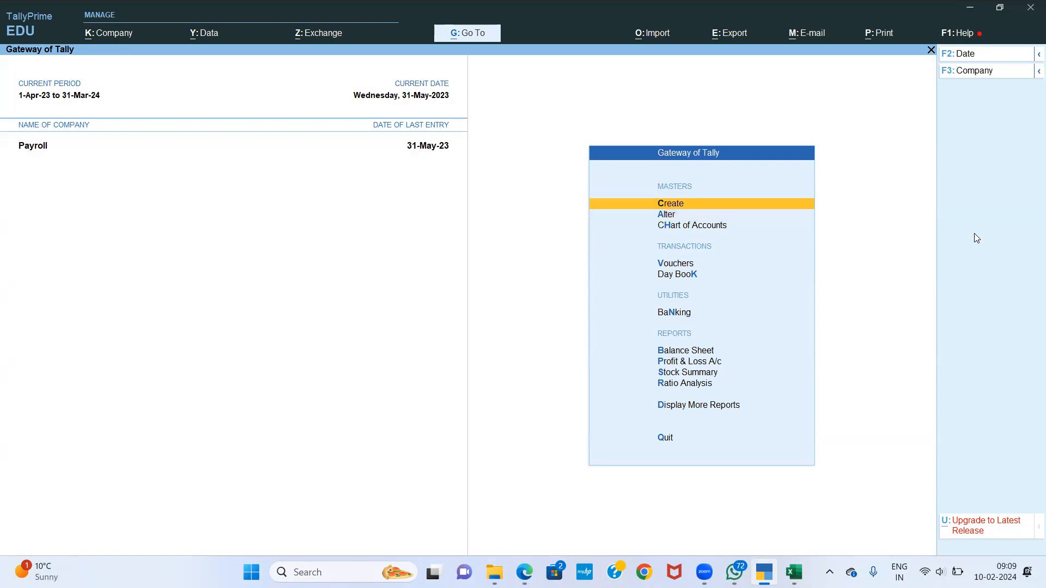
{"action": "key", "text": "Return"}
{"action": "key", "text": "Down"}
{"action": "key", "text": "Down"}
{"action": "key", "text": "Down"}
{"action": "key", "text": "Down"}
{"action": "key", "text": "Down"}
{"action": "key", "text": "Down"}
{"action": "key", "text": "Down"}
{"action": "key", "text": "Down"}
{"action": "key", "text": "Down"}
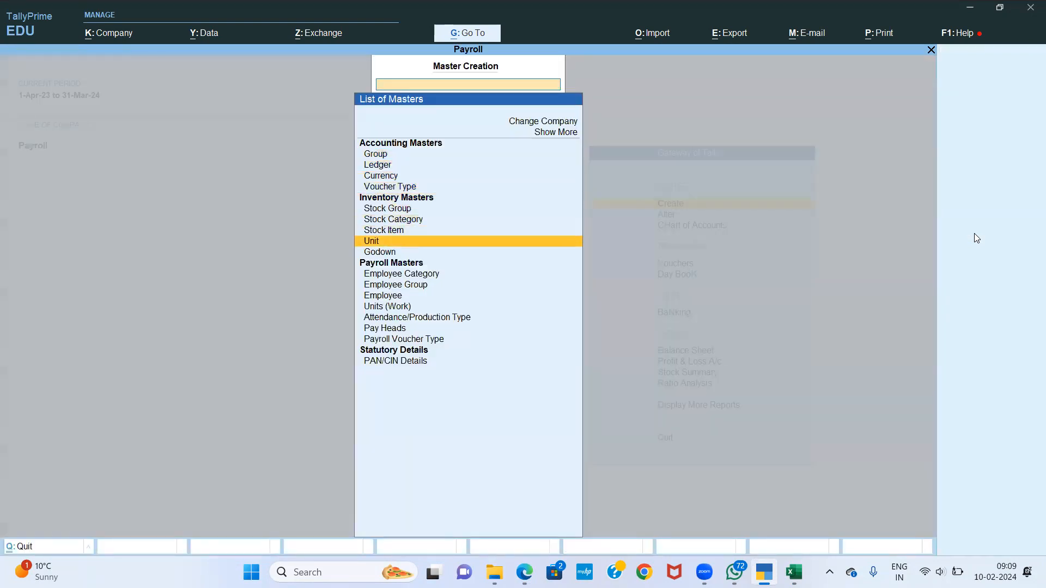
{"action": "key", "text": "Up"}
{"action": "key", "text": "Up"}
{"action": "key", "text": "Up"}
{"action": "key", "text": "Up"}
{"action": "key", "text": "Up"}
{"action": "key", "text": "Up"}
{"action": "key", "text": "Up"}
{"action": "key", "text": "Up"}
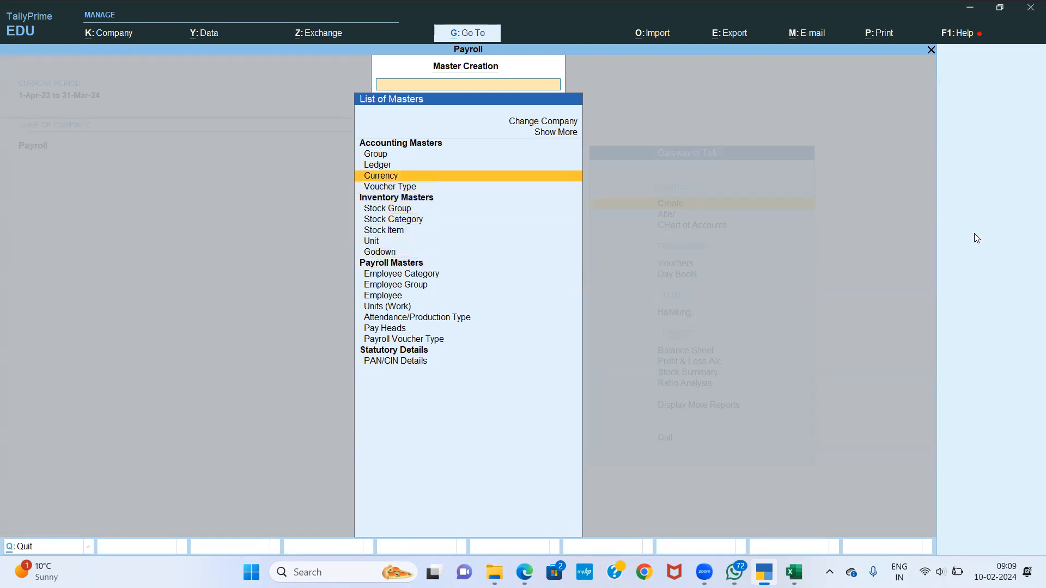
{"action": "key", "text": "Return"}
Step: Create a SALARY PAYABLE ledger under Current Liabilities and save it
{"action": "type", "text": "SALARY"}
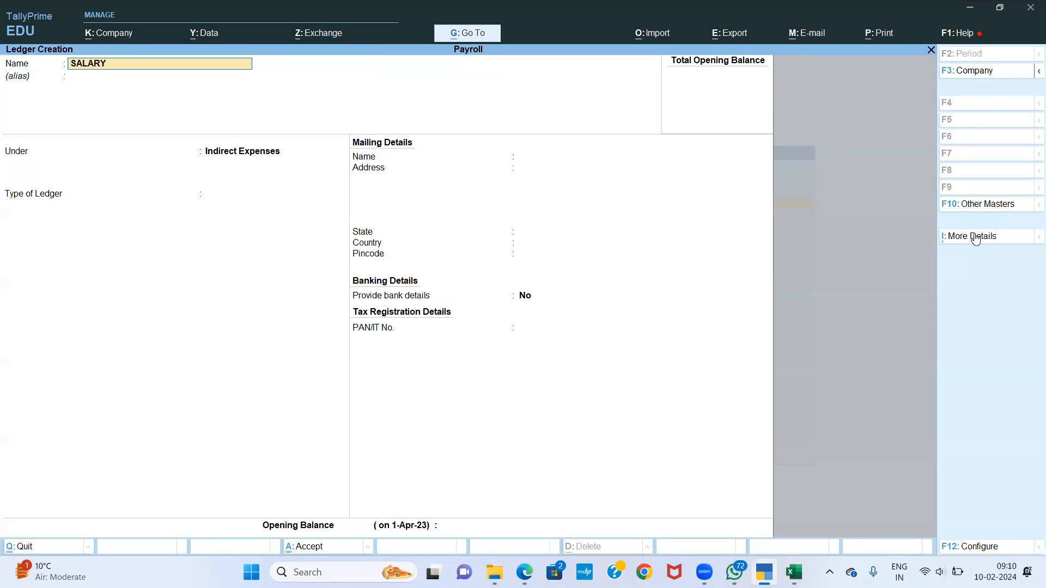
{"action": "type", "text": " PAYAB"}
{"action": "key", "text": "Return"}
{"action": "key", "text": "Return"}
{"action": "key", "text": "Return"}
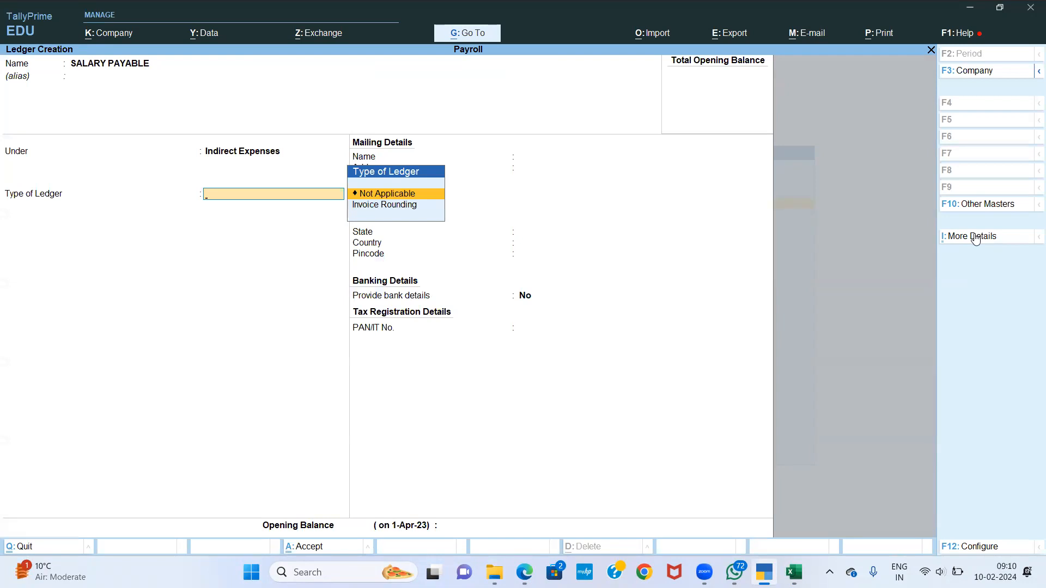
{"action": "key", "text": "BackSpace"}
{"action": "type", "text": "CU"}
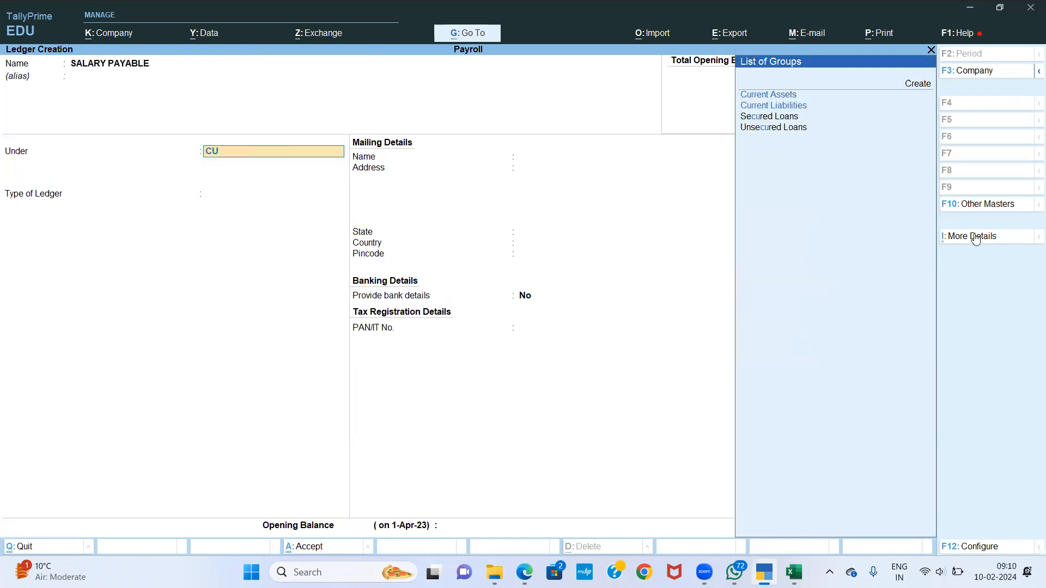
{"action": "key", "text": "Down"}
{"action": "key", "text": "Return"}
{"action": "key", "text": "ctrl+a"}
Step: Create a PF PAYABLE ledger under Current Liabilities and save it
{"action": "type", "text": "PF PAYABLE"}
{"action": "key", "text": "Return"}
{"action": "key", "text": "Return"}
{"action": "key", "text": "Return"}
{"action": "key", "text": "Return"}
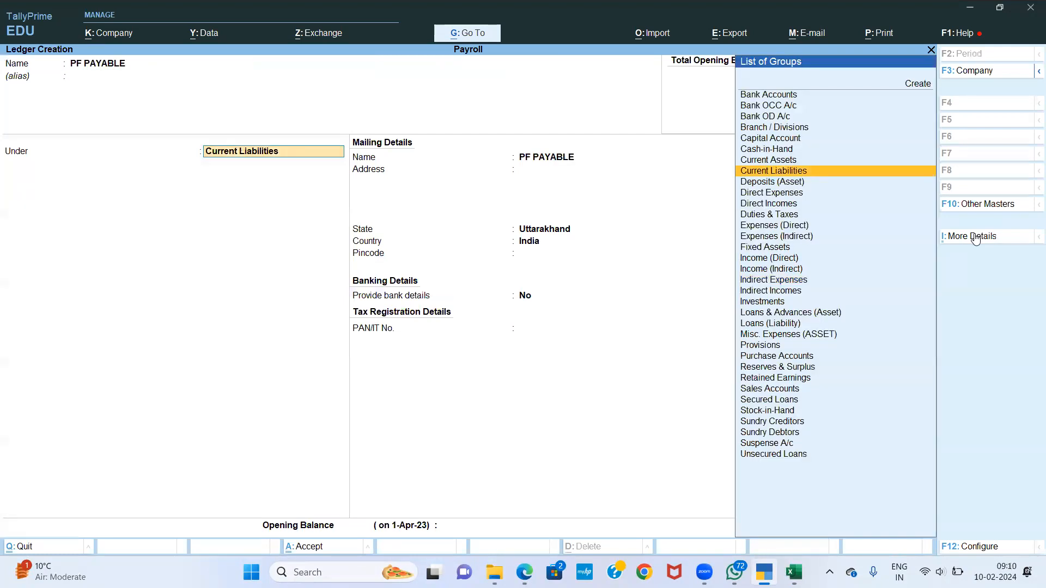
{"action": "key", "text": "Return"}
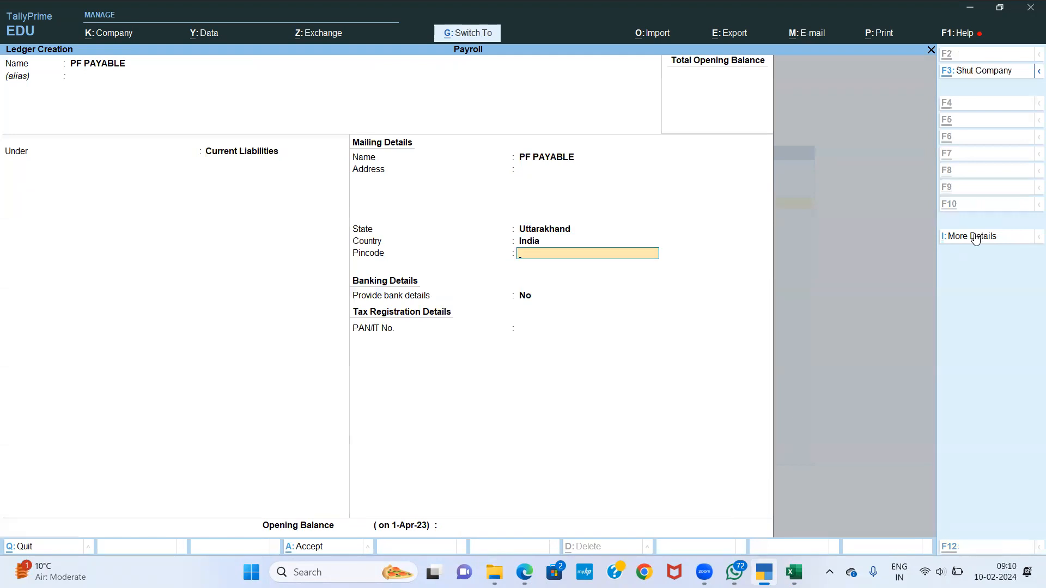
{"action": "key", "text": "ctrl+a"}
Step: Create an ESI PAYABLE ledger under Current Liabilities and save it
{"action": "type", "text": "ESI PAYABL"}
{"action": "key", "text": "Return"}
{"action": "key", "text": "Return"}
{"action": "key", "text": "ctrl+a"}
Step: Create a PF ADMIN CHG ledger under Indirect Expenses and save it
{"action": "type", "text": "PF ADMIN"}
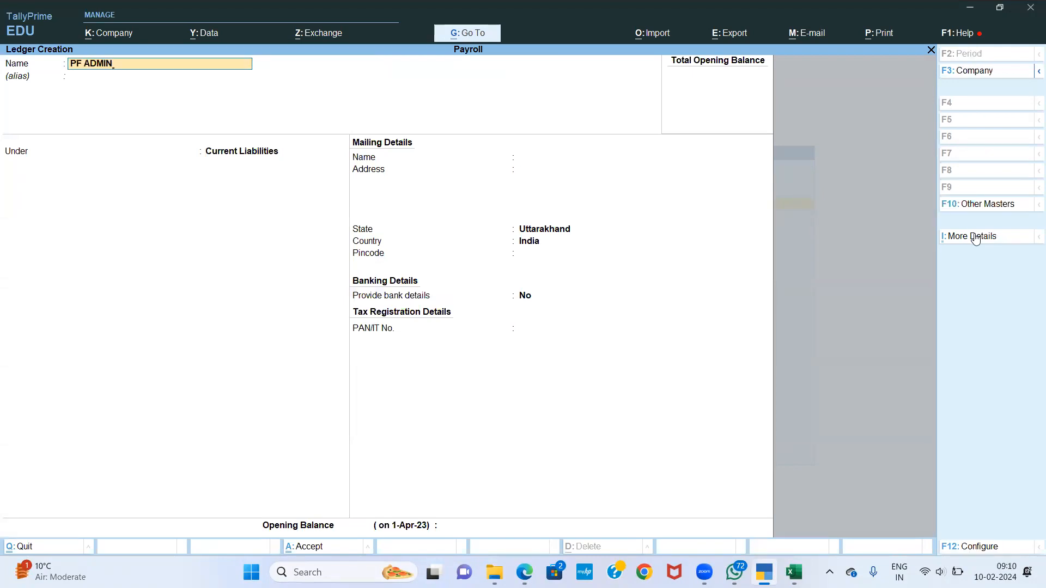
{"action": "type", "text": " CHG"}
{"action": "key", "text": "Return"}
{"action": "type", "text": "IN"}
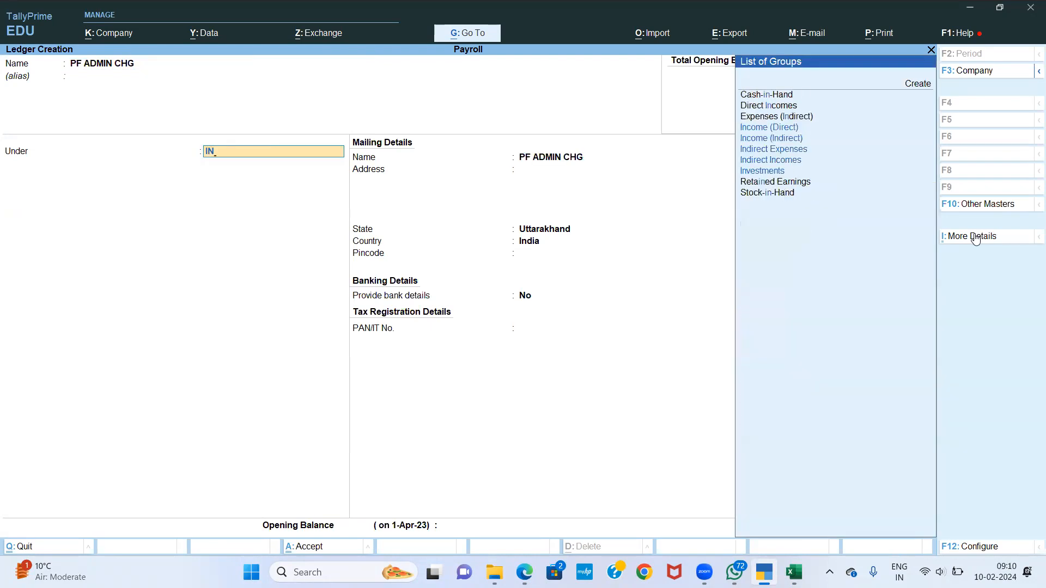
{"action": "type", "text": "D"}
{"action": "key", "text": "Return"}
{"action": "key", "text": "ctrl+a"}
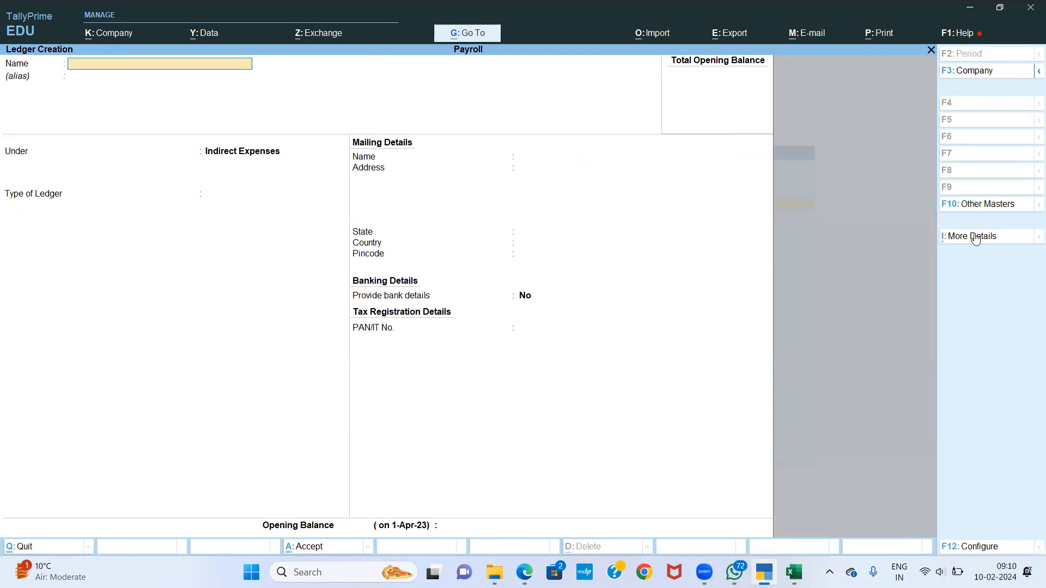
Step: Leave ledger creation, return to the Gateway of Tally and reopen Payroll voucher creation
{"action": "key", "text": "Escape"}
{"action": "key", "text": "y"}
{"action": "key", "text": "Escape"}
{"action": "key", "text": "Down"}
{"action": "key", "text": "Down"}
{"action": "key", "text": "Down"}
{"action": "key", "text": "Return"}
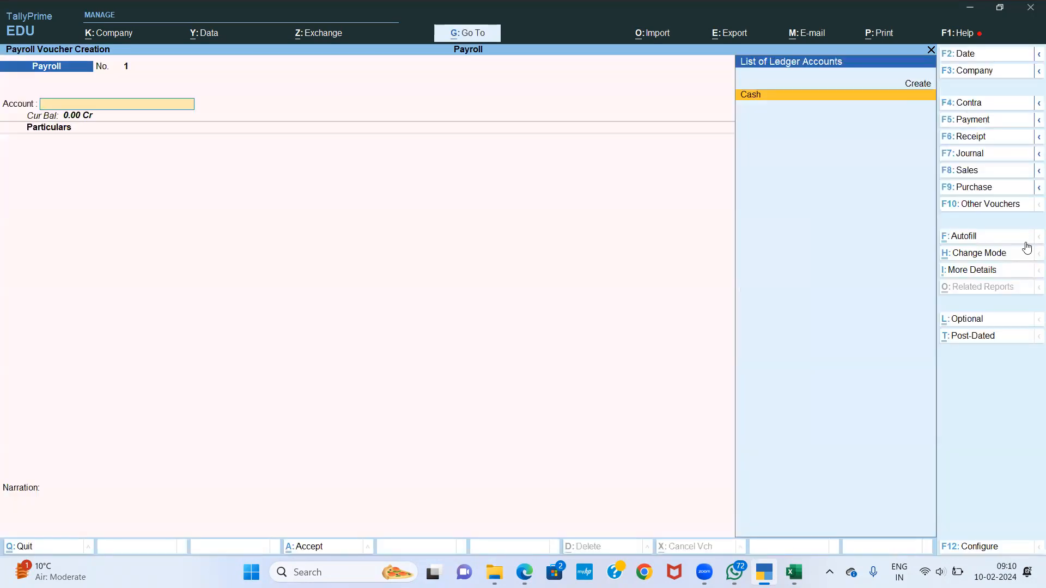
Step: Start a Payroll Autofill in the voucher with Salary as the process
{"action": "left_click", "coordinate": [977, 243]}
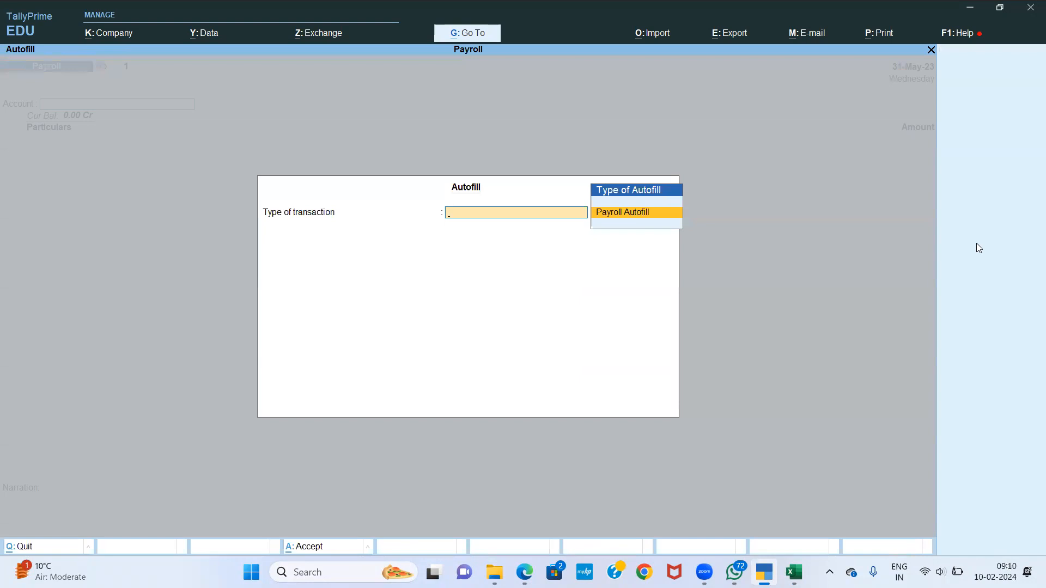
{"action": "key", "text": "Return"}
{"action": "key", "text": "Down"}
{"action": "key", "text": "Down"}
{"action": "key", "text": "Down"}
{"action": "key", "text": "Down"}
{"action": "key", "text": "Return"}
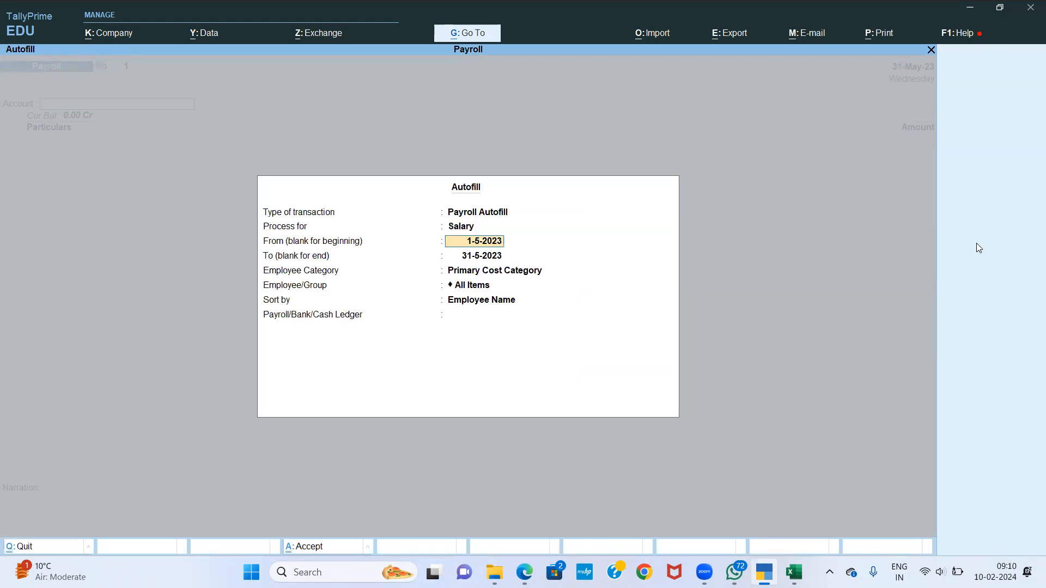
Step: Set the payroll autofill for 1-5-2023 to 31-5-2023, Head Office category, All Items, sorted by Employee Name
{"action": "key", "text": "Return"}
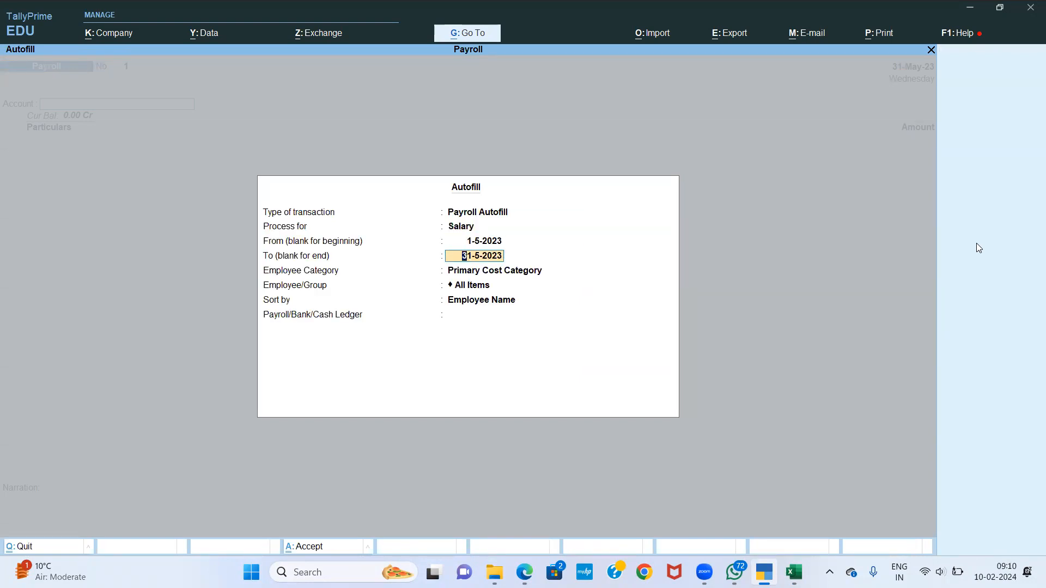
{"action": "key", "text": "Return"}
{"action": "key", "text": "Up"}
{"action": "key", "text": "Return"}
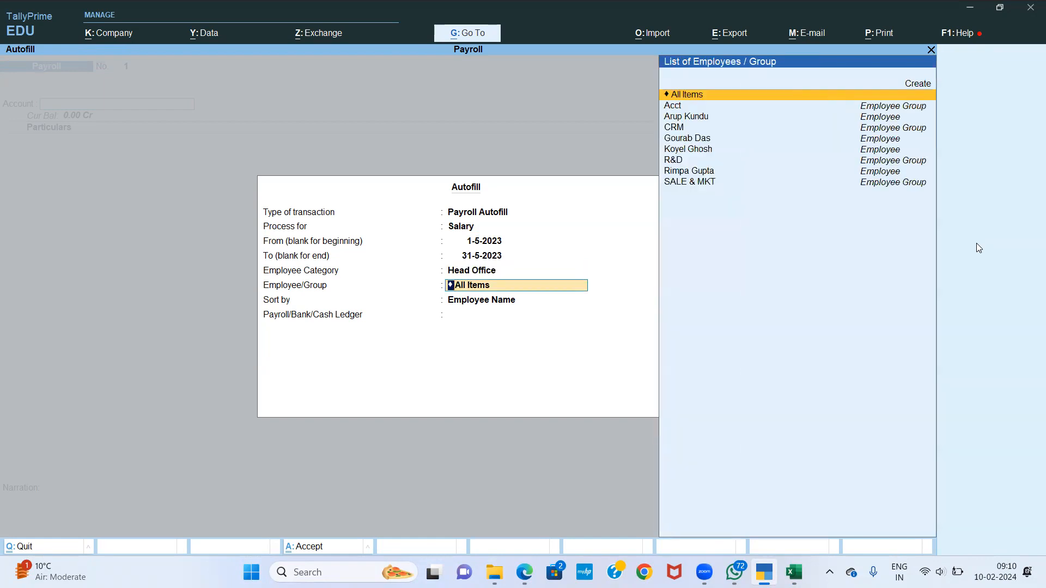
{"action": "key", "text": "Return"}
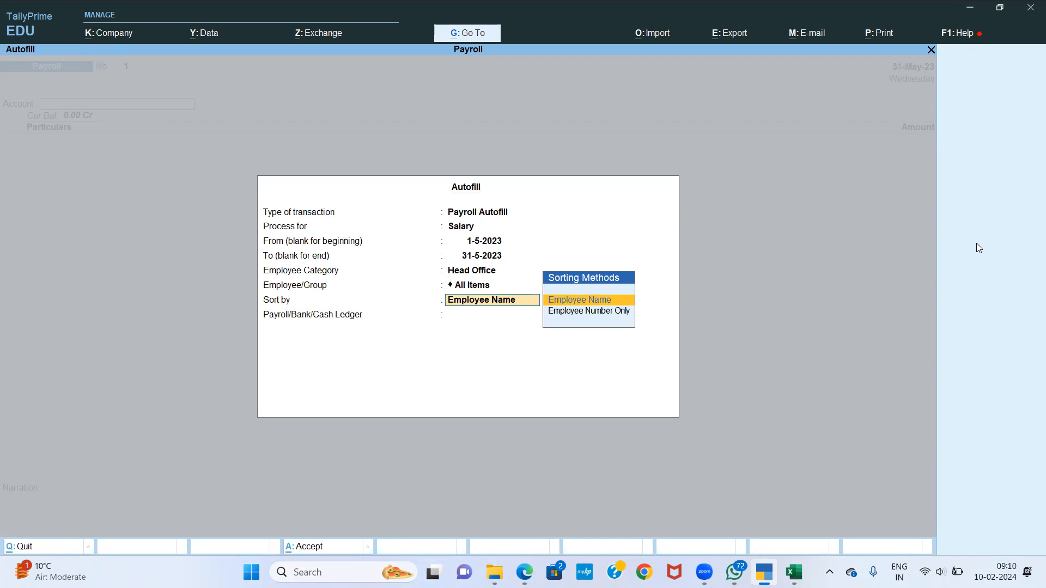
{"action": "key", "text": "Return"}
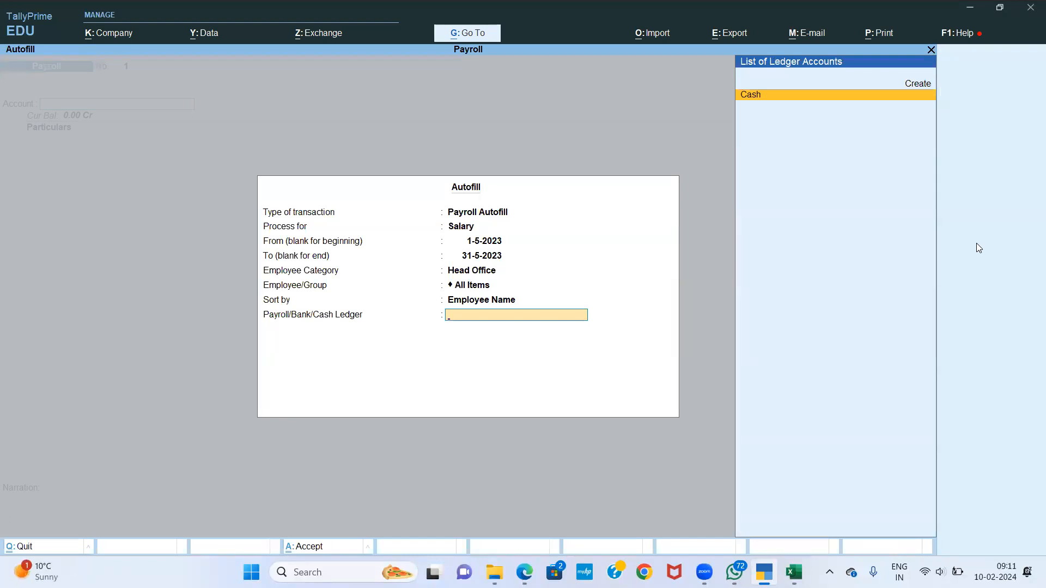
Step: Abandon the payroll autofill, return to the Gateway of Tally and open the list of ledgers for alteration
{"action": "key", "text": "Escape"}
{"action": "key", "text": "Escape"}
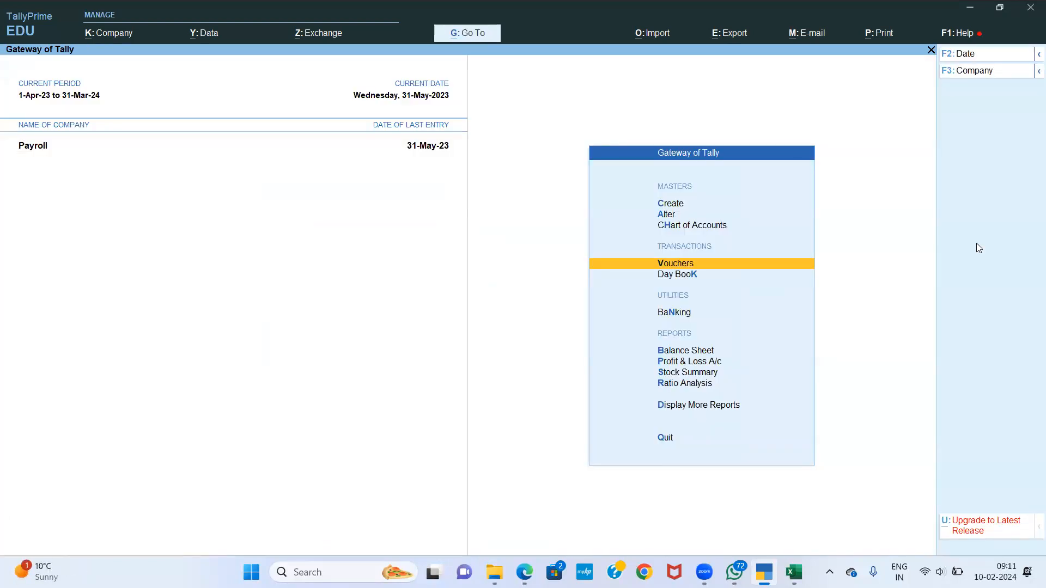
{"action": "key", "text": "Down"}
{"action": "key", "text": "Down"}
{"action": "key", "text": "Down"}
{"action": "key", "text": "Down"}
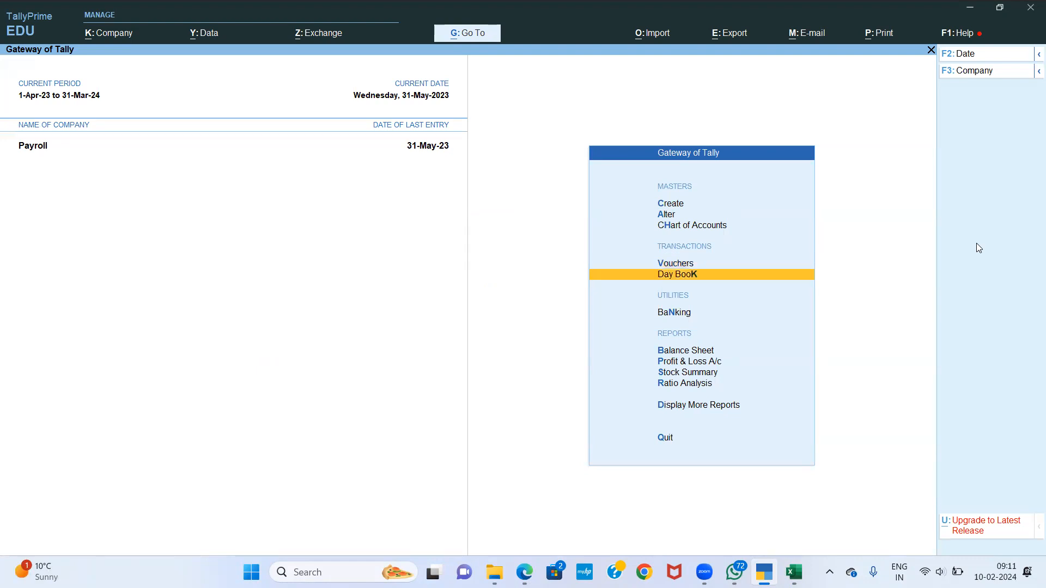
{"action": "key", "text": "Down"}
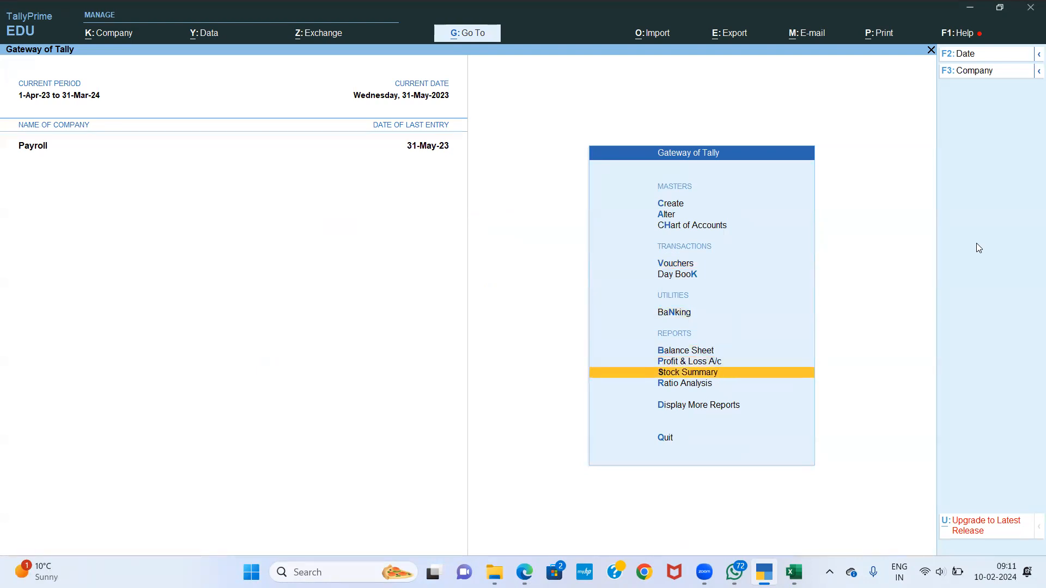
{"action": "key", "text": "Up"}
{"action": "key", "text": "Up"}
{"action": "key", "text": "Up"}
{"action": "key", "text": "Up"}
{"action": "key", "text": "Up"}
{"action": "key", "text": "Up"}
{"action": "key", "text": "Up"}
{"action": "key", "text": "Return"}
{"action": "key", "text": "Down"}
{"action": "key", "text": "Return"}
Step: Open the ESI PAYABLE ledger for alteration and delete it
{"action": "key", "text": "Down"}
{"action": "key", "text": "Down"}
{"action": "key", "text": "Down"}
{"action": "key", "text": "Down"}
{"action": "key", "text": "Down"}
{"action": "key", "text": "Down"}
{"action": "key", "text": "Down"}
{"action": "key", "text": "Down"}
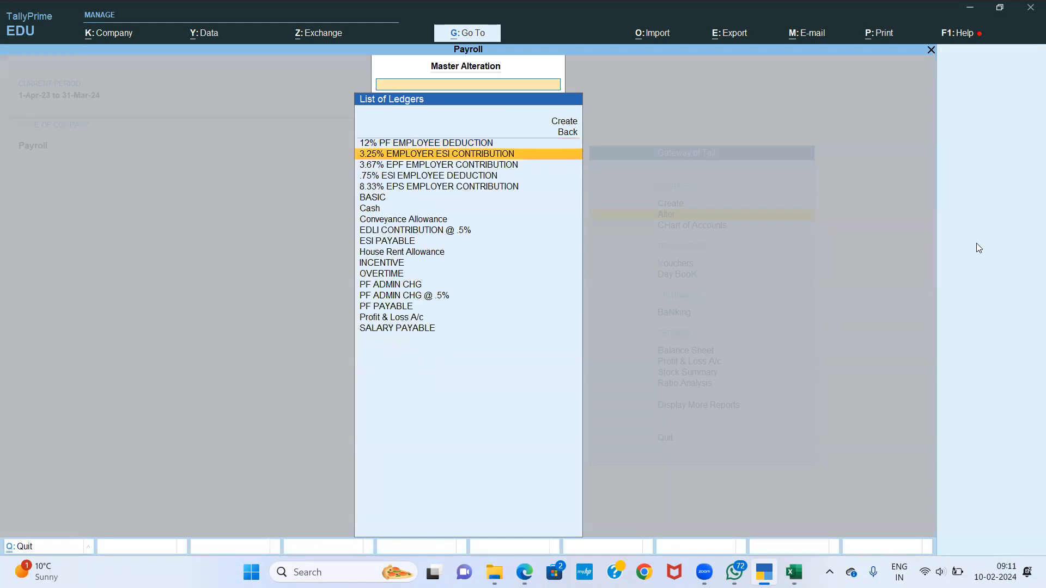
{"action": "key", "text": "Escape"}
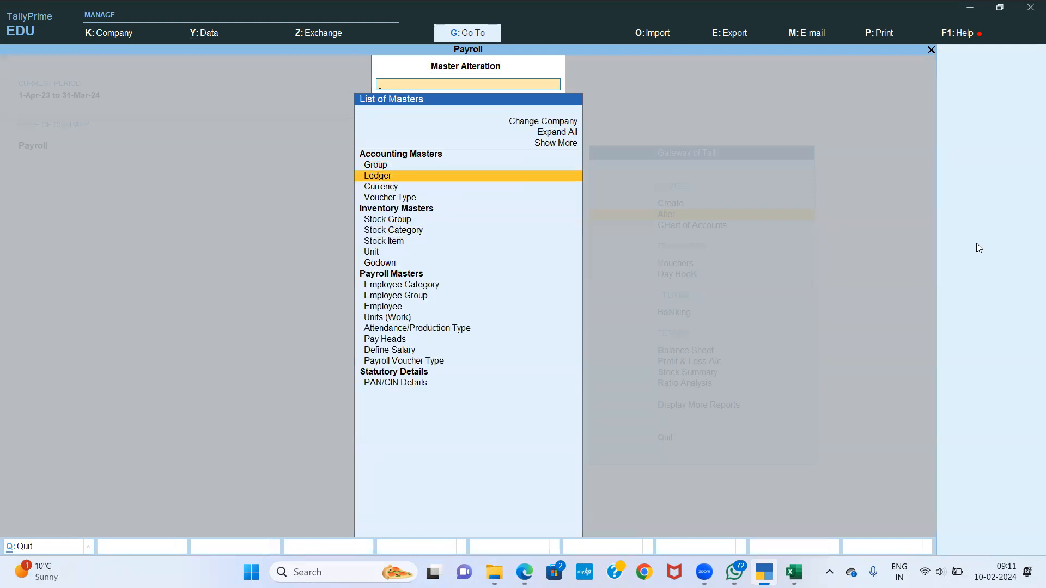
{"action": "key", "text": "Return"}
{"action": "key", "text": "Down"}
{"action": "key", "text": "Down"}
{"action": "key", "text": "Down"}
{"action": "key", "text": "Down"}
{"action": "key", "text": "Down"}
{"action": "key", "text": "Down"}
{"action": "key", "text": "Down"}
{"action": "key", "text": "Down"}
{"action": "key", "text": "Down"}
{"action": "key", "text": "Return"}
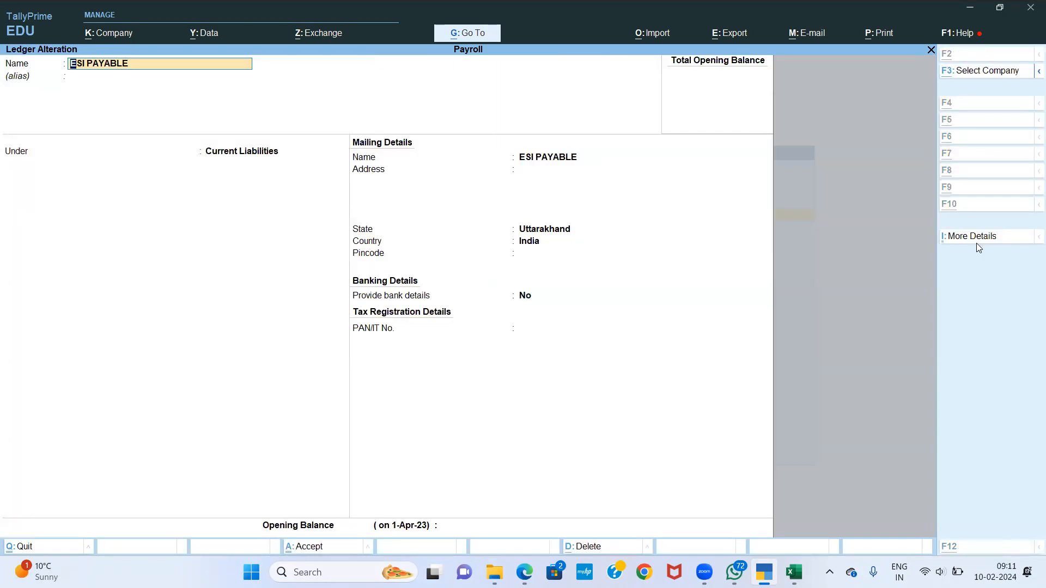
{"action": "key", "text": "alt+d"}
{"action": "key", "text": "Return"}
Step: Open the SALARY PAYABLE ledger for alteration and delete it
{"action": "key", "text": "Down"}
{"action": "key", "text": "Down"}
{"action": "key", "text": "Down"}
{"action": "key", "text": "Down"}
{"action": "key", "text": "Down"}
{"action": "key", "text": "Down"}
{"action": "key", "text": "Down"}
{"action": "key", "text": "Down"}
{"action": "key", "text": "Down"}
{"action": "key", "text": "Down"}
{"action": "key", "text": "Down"}
{"action": "key", "text": "Down"}
{"action": "key", "text": "Down"}
{"action": "key", "text": "Down"}
{"action": "key", "text": "Down"}
{"action": "key", "text": "Down"}
{"action": "key", "text": "Return"}
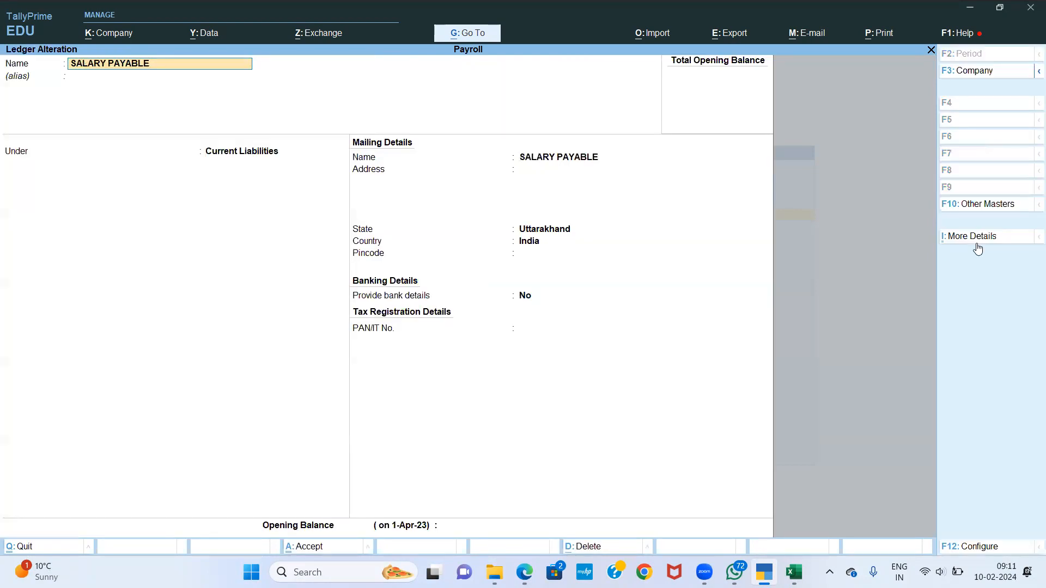
{"action": "key", "text": "alt+d"}
{"action": "key", "text": "Return"}
Step: Open the PF PAYABLE ledger for alteration and delete it
{"action": "key", "text": "Down"}
{"action": "key", "text": "Down"}
{"action": "key", "text": "Down"}
{"action": "key", "text": "Down"}
{"action": "key", "text": "Down"}
{"action": "key", "text": "Down"}
{"action": "key", "text": "Down"}
{"action": "key", "text": "Down"}
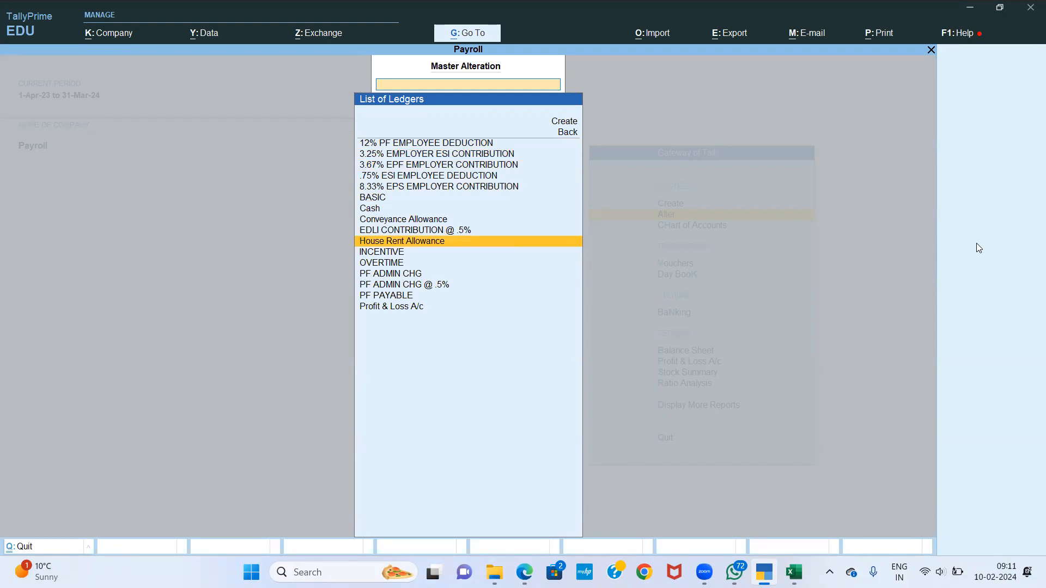
{"action": "key", "text": "Down"}
{"action": "key", "text": "Down"}
{"action": "key", "text": "Down"}
{"action": "key", "text": "Down"}
{"action": "key", "text": "Down"}
{"action": "key", "text": "Return"}
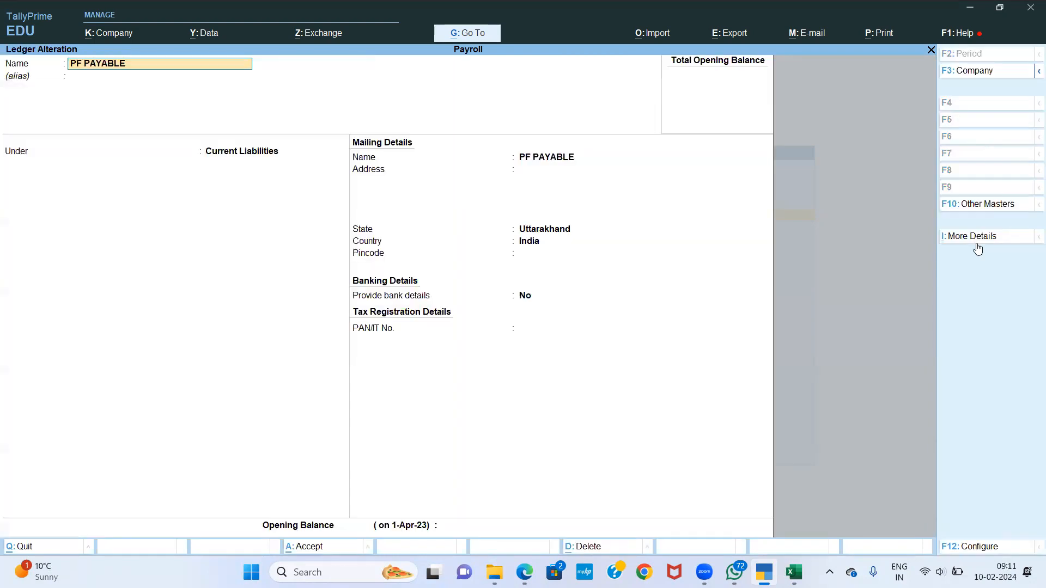
{"action": "key", "text": "alt+d"}
{"action": "key", "text": "Return"}
Step: Leave ledger alteration, return to the Gateway of Tally and open Pay Head creation
{"action": "key", "text": "Escape"}
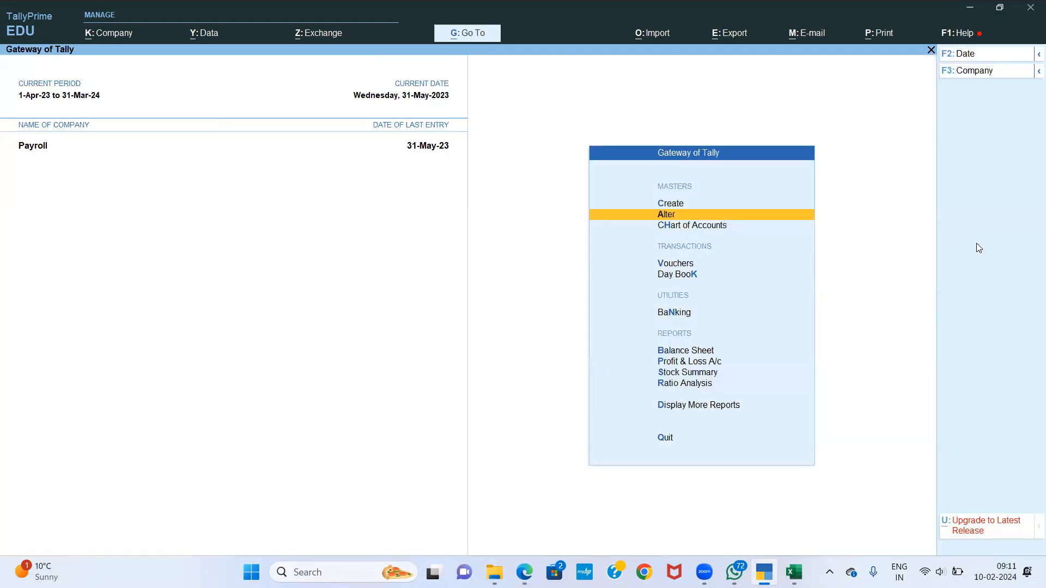
{"action": "key", "text": "Escape"}
{"action": "key", "text": "Escape"}
{"action": "key", "text": "Up"}
{"action": "key", "text": "Return"}
{"action": "key", "text": "Down"}
{"action": "key", "text": "Down"}
{"action": "key", "text": "Down"}
{"action": "key", "text": "Down"}
{"action": "key", "text": "Down"}
{"action": "key", "text": "Down"}
{"action": "key", "text": "Down"}
{"action": "key", "text": "Down"}
{"action": "key", "text": "Down"}
{"action": "key", "text": "Down"}
{"action": "key", "text": "Down"}
{"action": "key", "text": "Down"}
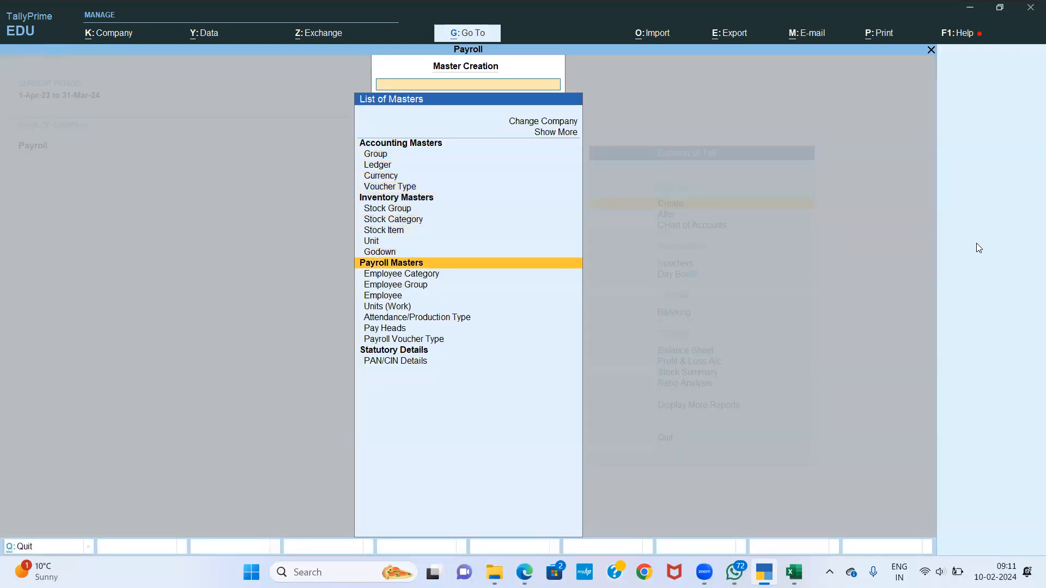
{"action": "key", "text": "Down"}
{"action": "key", "text": "Down"}
{"action": "key", "text": "Down"}
{"action": "key", "text": "Down"}
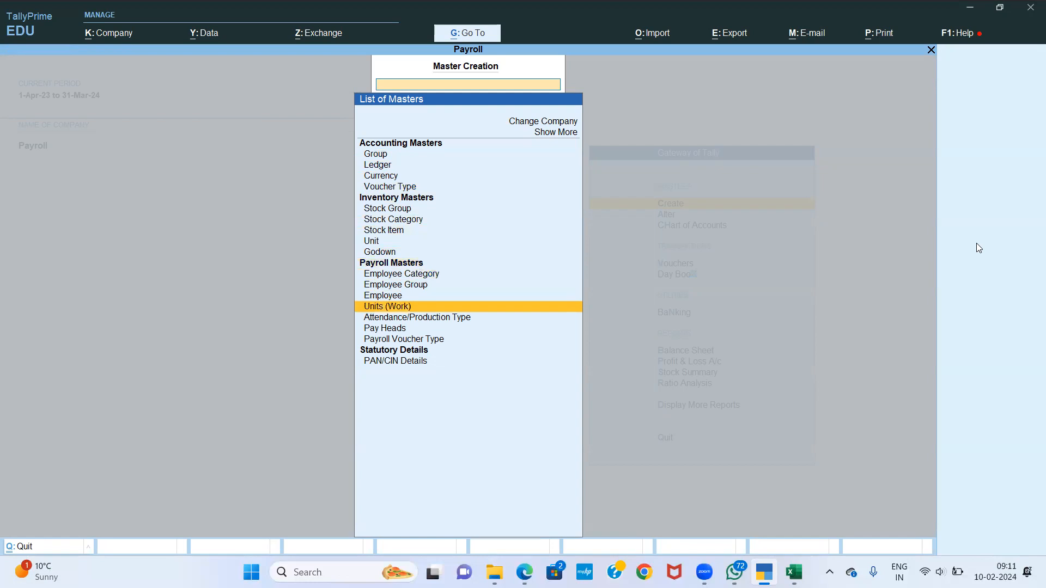
{"action": "key", "text": "Return"}
Step: Create a SALARY PAYABLE pay head of type Not Applicable under Current Liabilities and save it
{"action": "type", "text": "SALARY PAYABLE"}
{"action": "key", "text": "Return"}
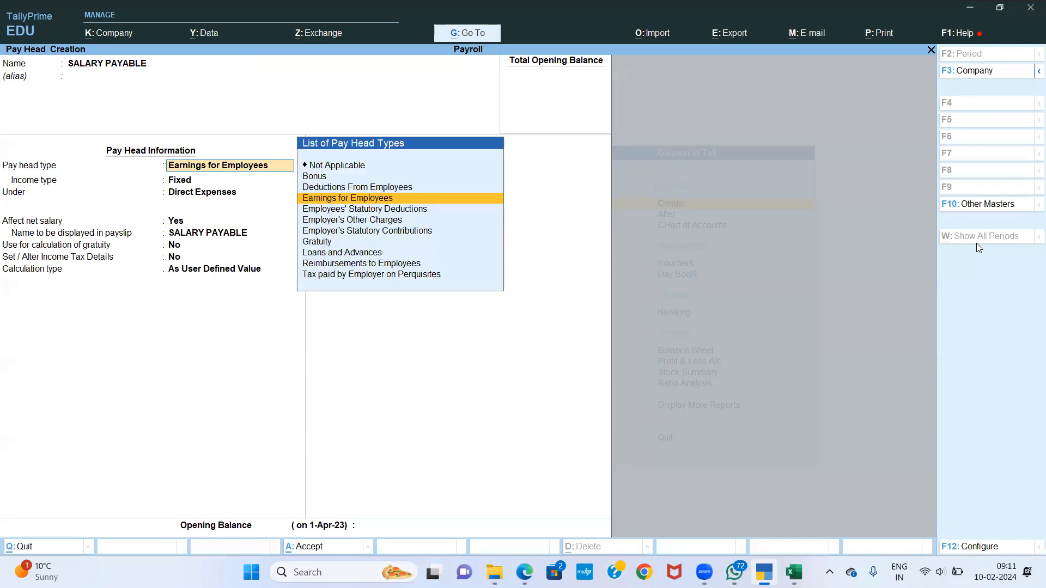
{"action": "key", "text": "Up"}
{"action": "key", "text": "Up"}
{"action": "key", "text": "Up"}
{"action": "key", "text": "Return"}
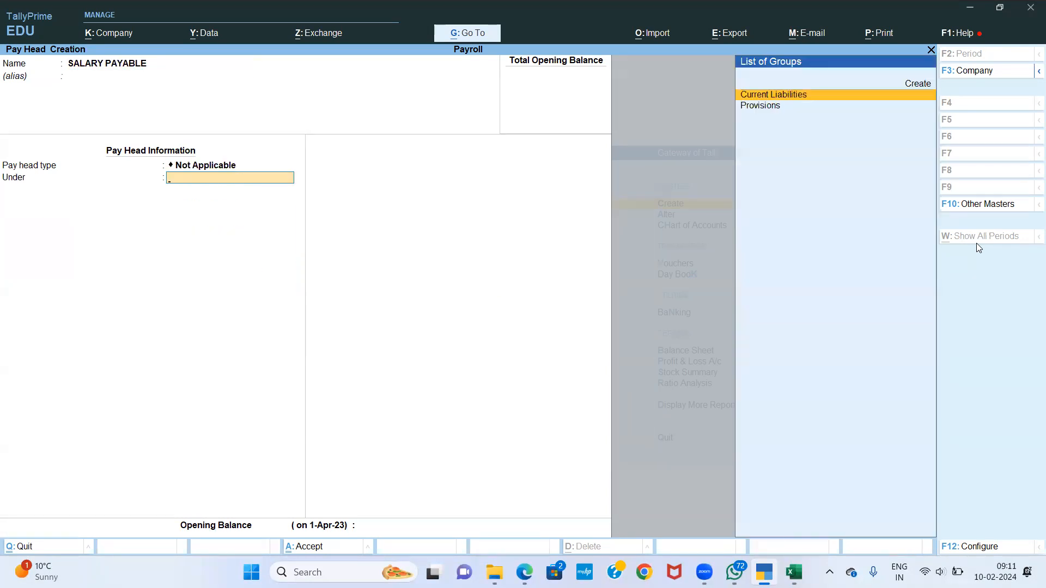
{"action": "key", "text": "Return"}
{"action": "key", "text": "Return"}
{"action": "key", "text": "Return"}
Step: Create a PF PAYABLE pay head of type Not Applicable under Current Liabilities and save it
{"action": "type", "text": "PF PAYABLE"}
{"action": "key", "text": "Return"}
{"action": "key", "text": "Return"}
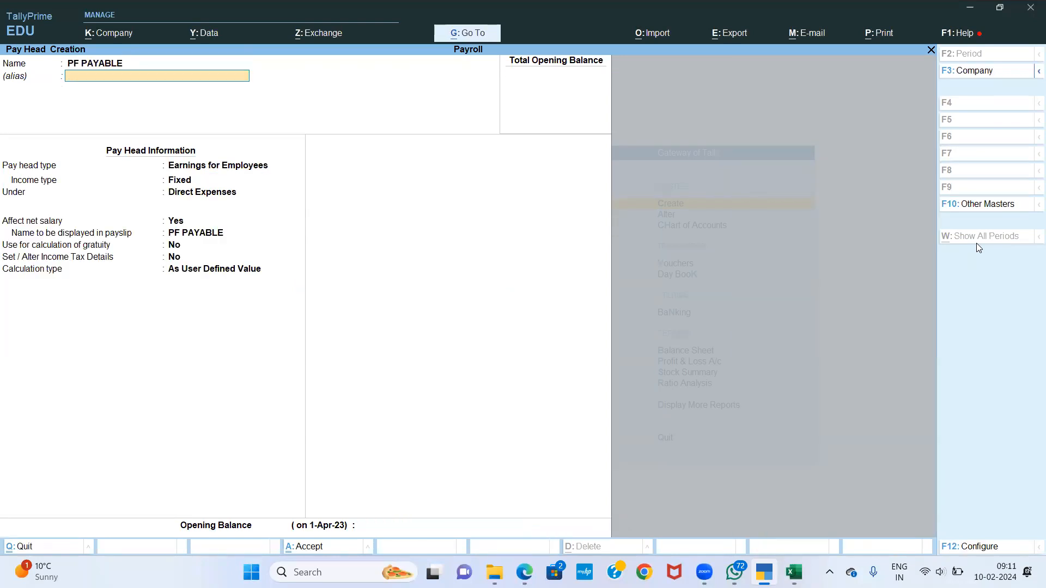
{"action": "key", "text": "Up"}
{"action": "key", "text": "Up"}
{"action": "key", "text": "Up"}
{"action": "key", "text": "Return"}
{"action": "key", "text": "Down"}
{"action": "key", "text": "Up"}
{"action": "key", "text": "Return"}
{"action": "key", "text": "Return"}
{"action": "key", "text": "Return"}
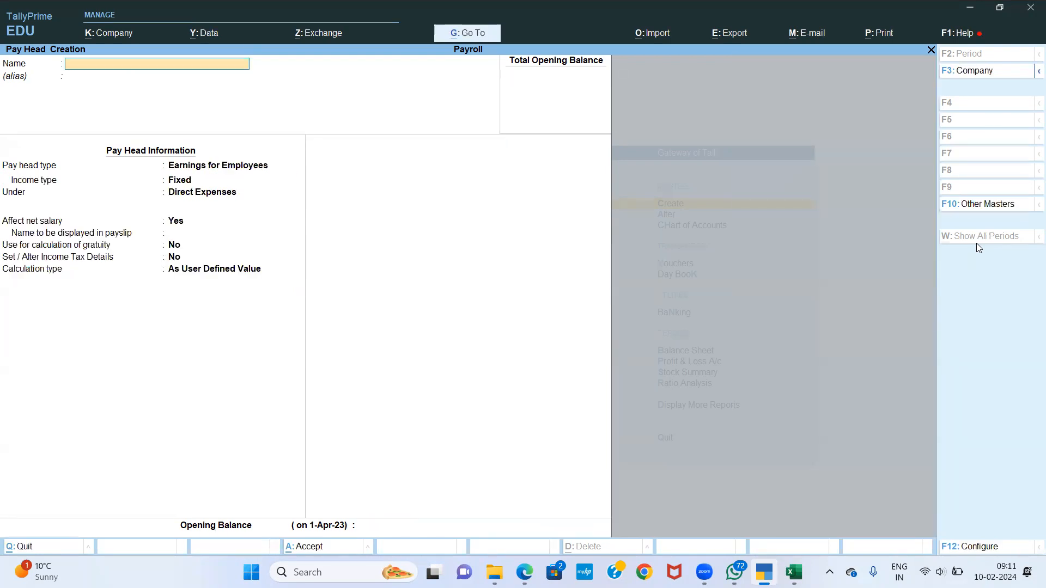
Step: Create an ESI PAYABLE pay head of type Not Applicable under Current Liabilities and save it
{"action": "type", "text": "ESI PAYABLE"}
{"action": "key", "text": "Return"}
{"action": "key", "text": "Return"}
{"action": "key", "text": "Up"}
{"action": "key", "text": "Up"}
{"action": "key", "text": "Up"}
{"action": "key", "text": "Return"}
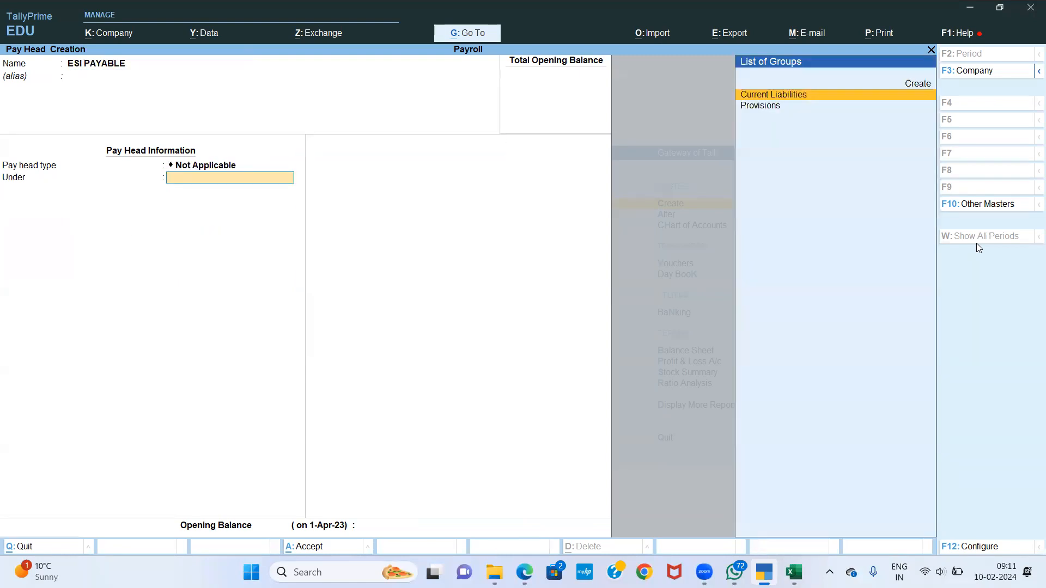
{"action": "key", "text": "Return"}
{"action": "key", "text": "Return"}
{"action": "key", "text": "Return"}
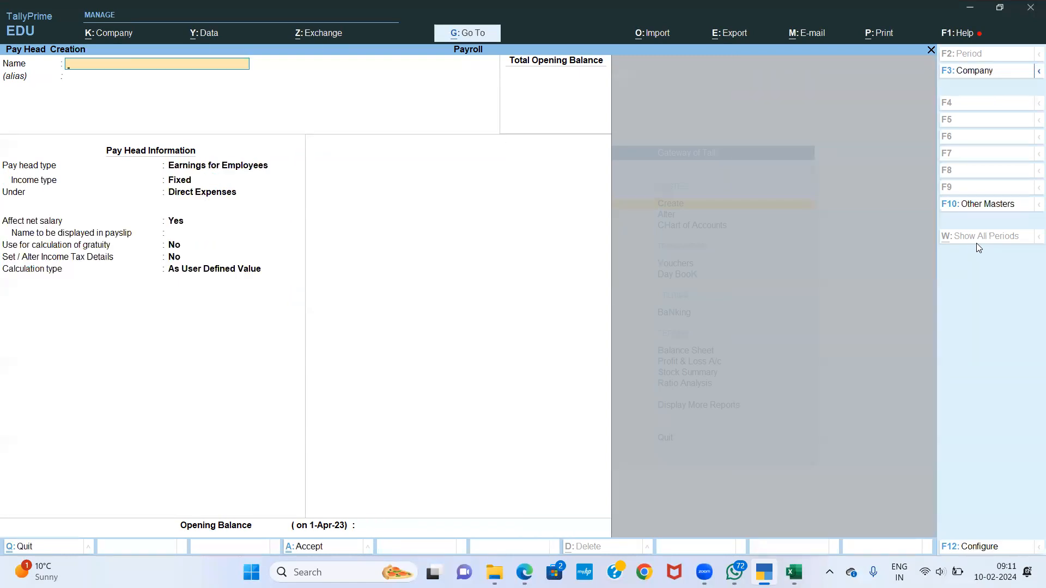
Step: Leave pay head creation, return to the Gateway of Tally and open Payroll voucher creation
{"action": "key", "text": "Escape"}
{"action": "key", "text": "Escape"}
{"action": "key", "text": "Down"}
{"action": "key", "text": "Down"}
{"action": "key", "text": "Down"}
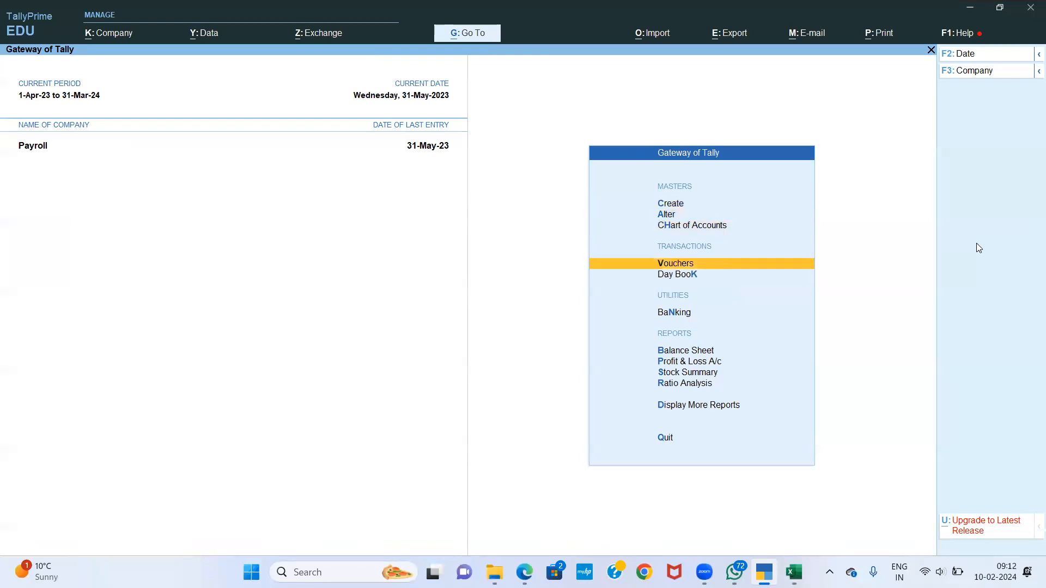
{"action": "key", "text": "Return"}
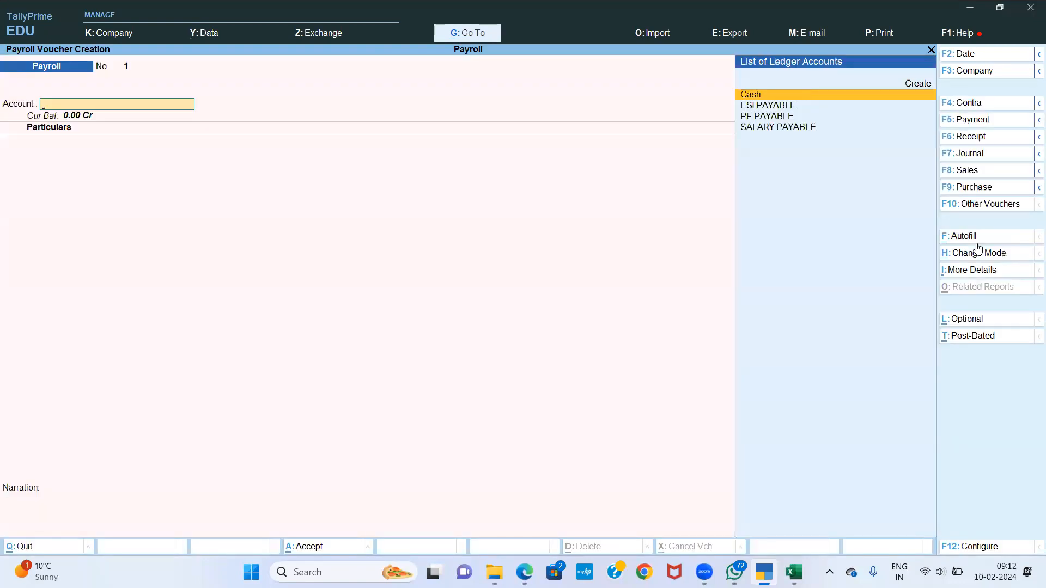
Step: Start a Payroll Autofill in voucher No. 1 with Salary as the process
{"action": "left_click", "coordinate": [977, 243]}
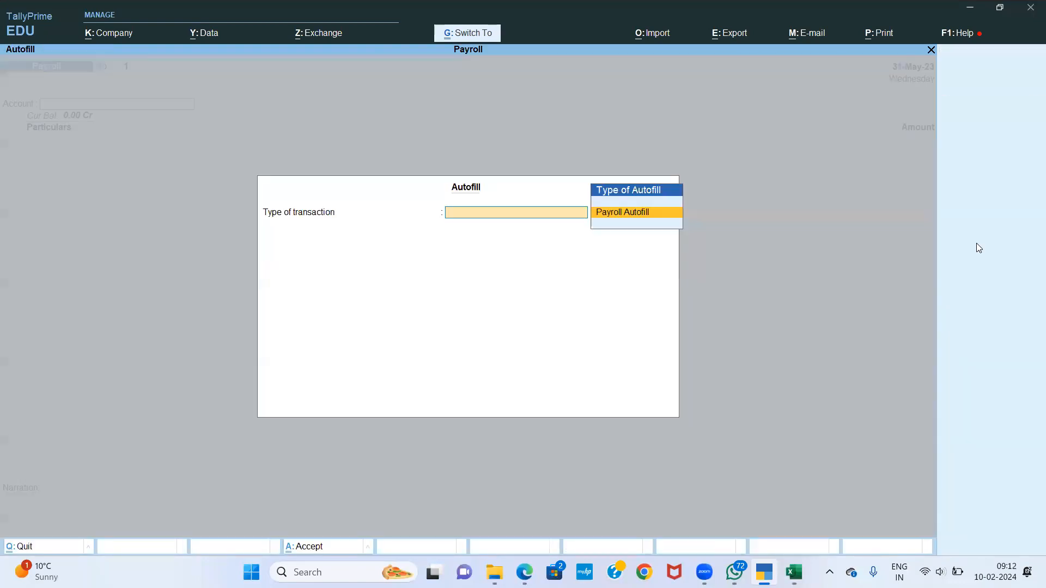
{"action": "key", "text": "Return"}
{"action": "key", "text": "Down"}
{"action": "key", "text": "Down"}
{"action": "key", "text": "Down"}
{"action": "key", "text": "Down"}
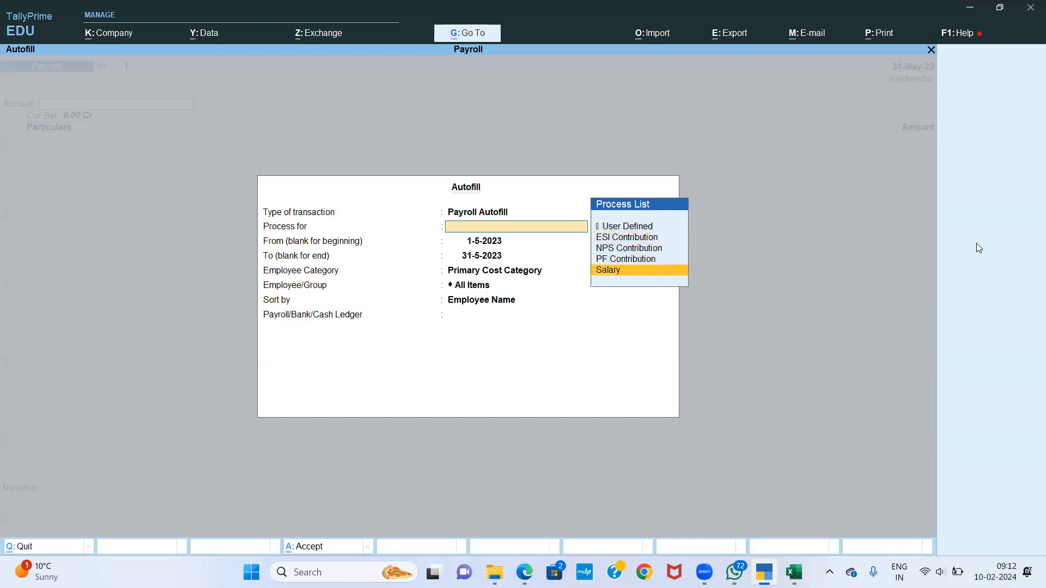
{"action": "key", "text": "Return"}
Step: Set the salary autofill for 1-5-2023 to 31-5-2023, Head Office category, All Items, sorted by Employee Name
{"action": "key", "text": "Return"}
{"action": "key", "text": "Return"}
{"action": "key", "text": "Up"}
{"action": "key", "text": "Return"}
{"action": "key", "text": "Return"}
{"action": "key", "text": "Return"}
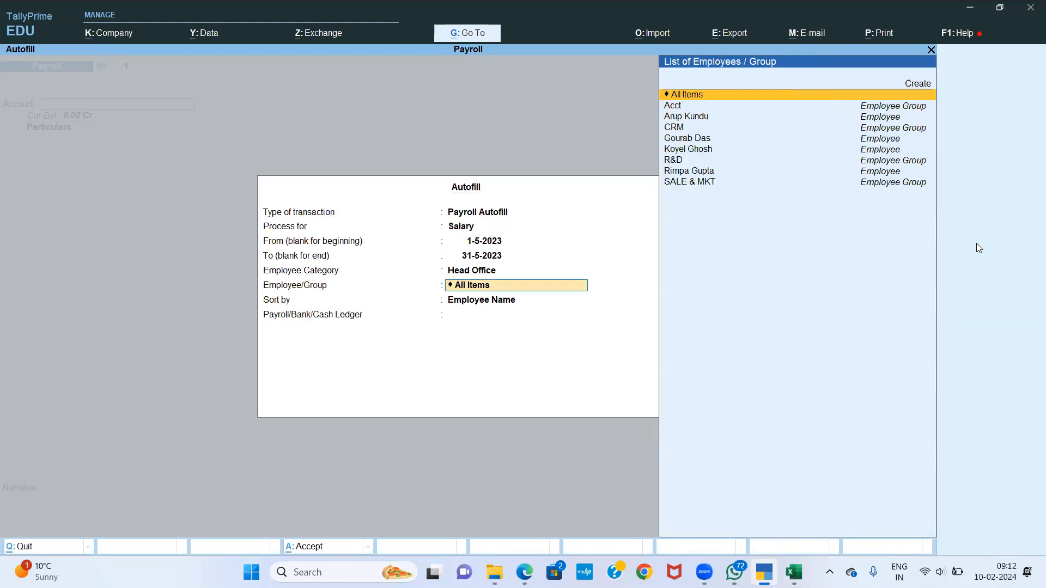
Step: Fill the salary voucher with SALARY PAYABLE as the payroll ledger and save it
{"action": "key", "text": "Down"}
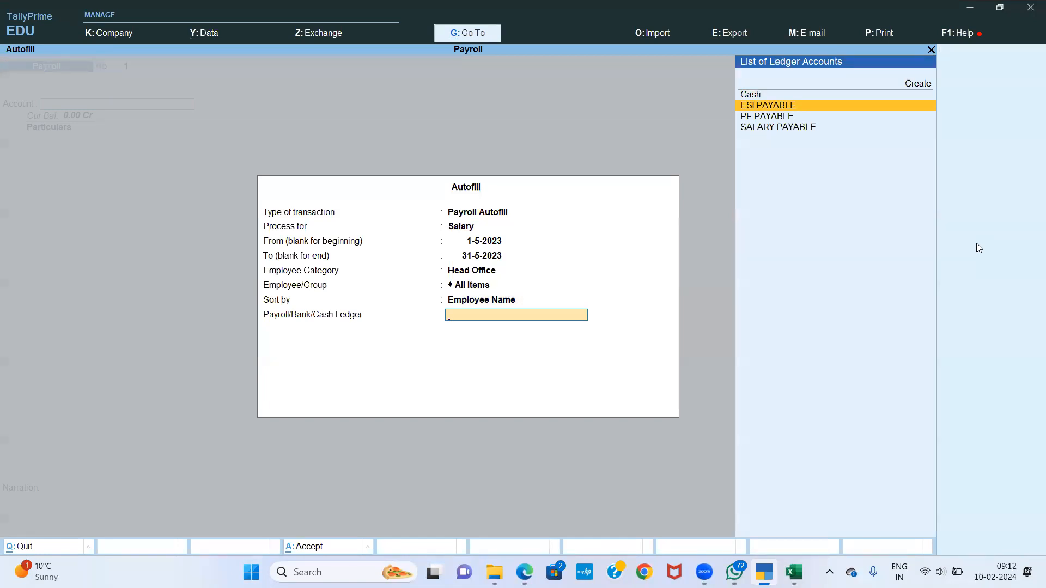
{"action": "key", "text": "Down"}
{"action": "key", "text": "Down"}
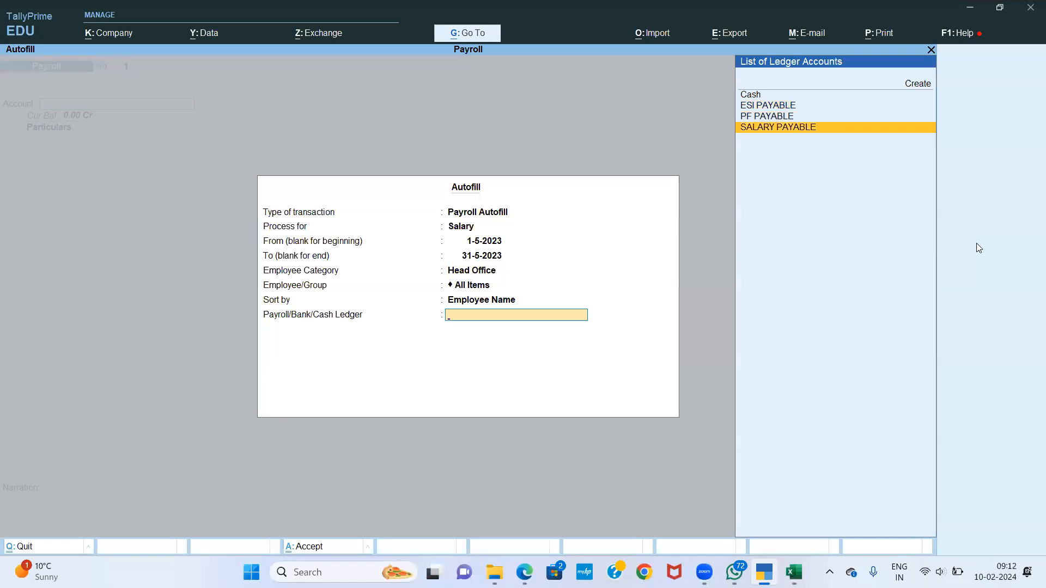
{"action": "key", "text": "Return"}
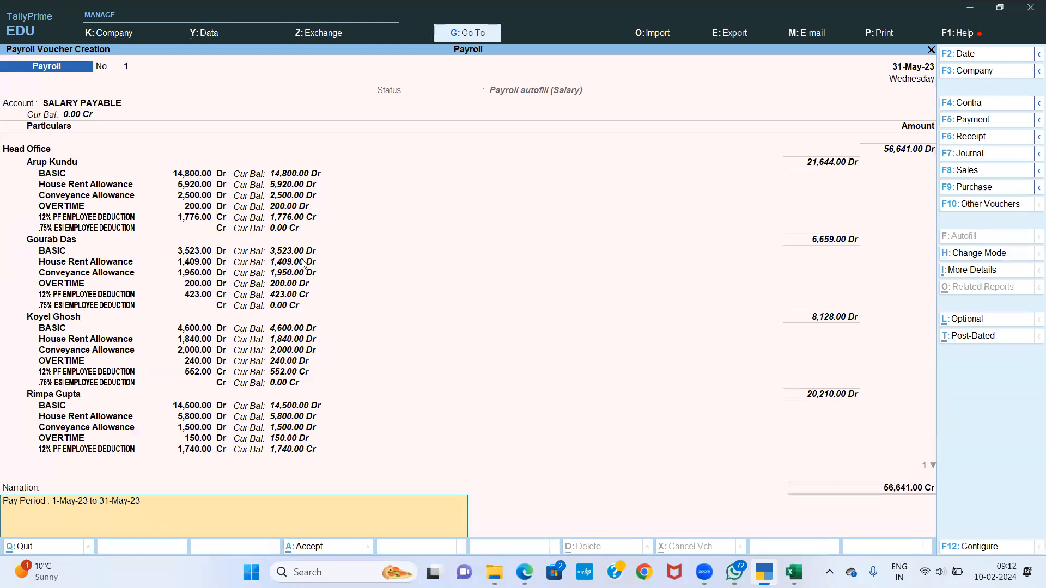
{"action": "key", "text": "Return"}
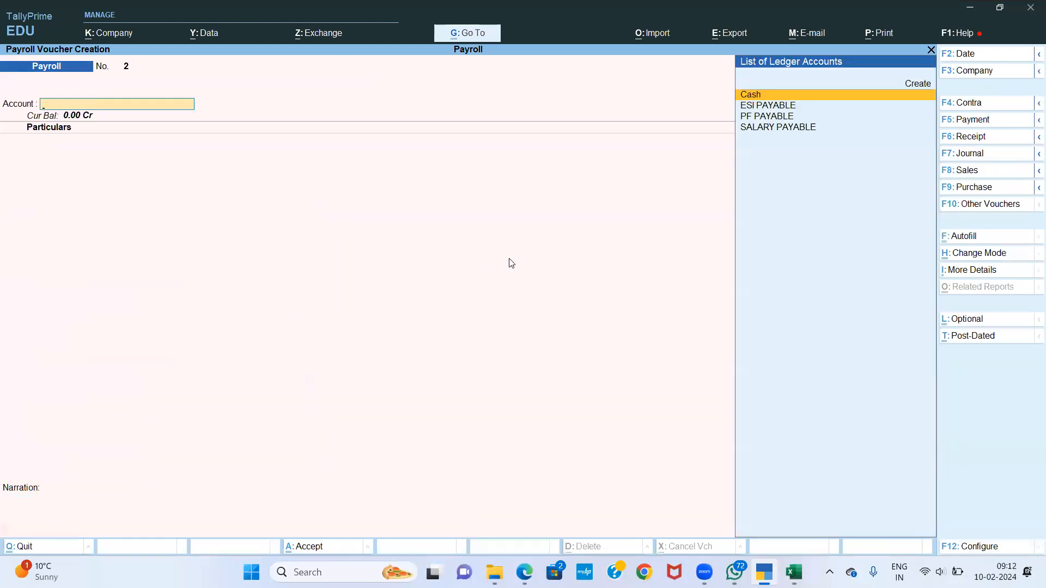
Step: Start a Payroll Autofill in voucher No. 2 with User Defined as the process, for 1-5-2023 to 31-5-2023
{"action": "left_click", "coordinate": [973, 241]}
{"action": "key", "text": "Return"}
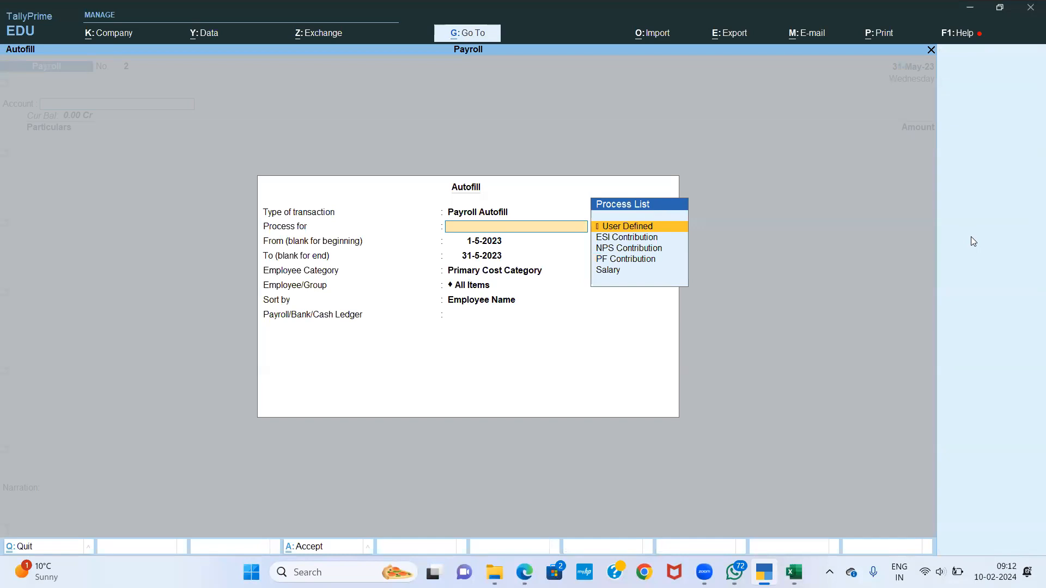
{"action": "key", "text": "Return"}
{"action": "key", "text": "Return"}
{"action": "key", "text": "Return"}
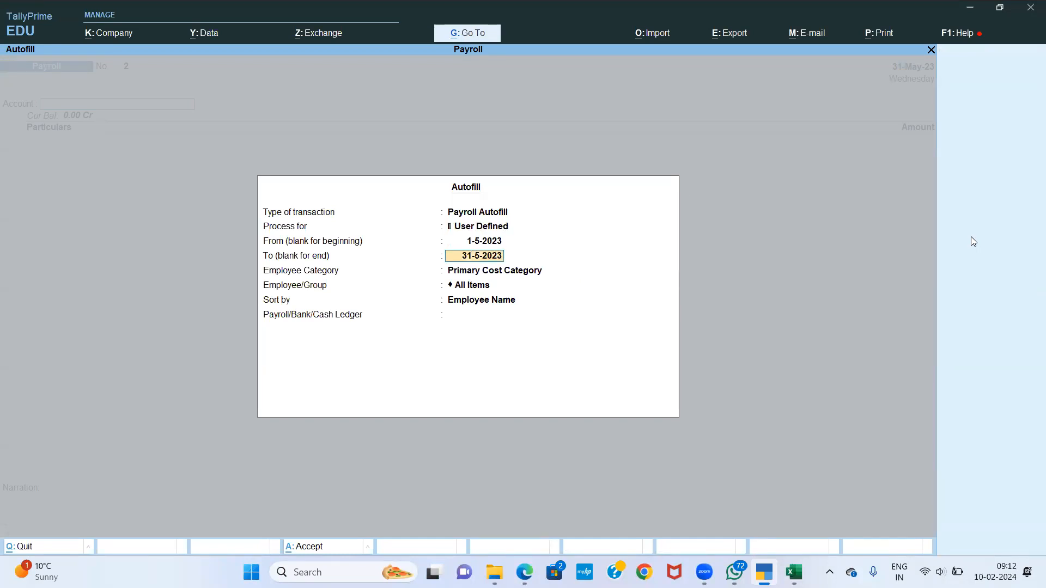
Step: Fill the user-defined voucher for the Head Office category, All Items, sorted by Employee Name, with SALARY PAYABLE as the payroll ledger
{"action": "key", "text": "Up"}
{"action": "key", "text": "Return"}
{"action": "key", "text": "Return"}
{"action": "key", "text": "Return"}
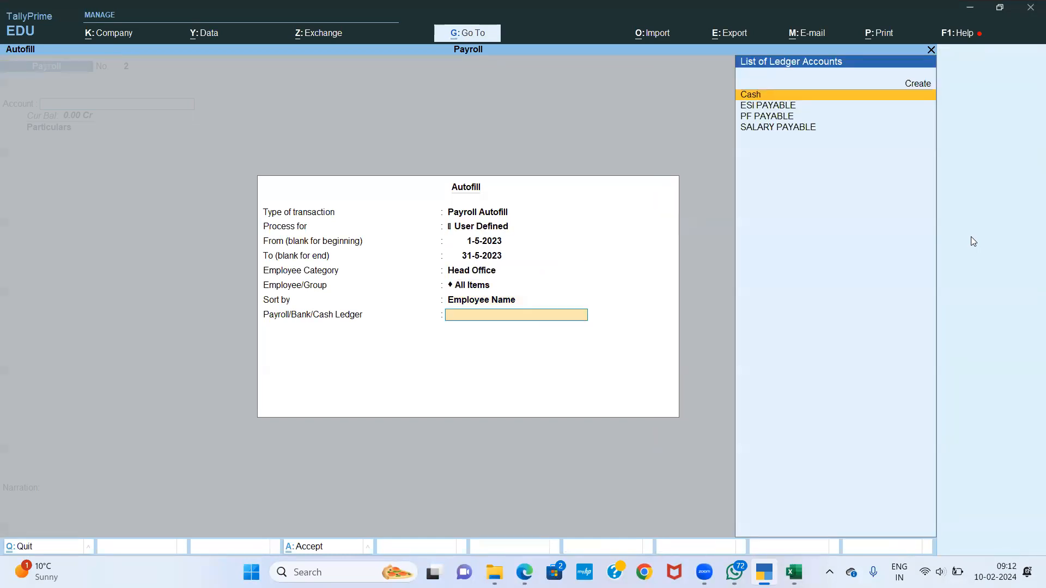
{"action": "key", "text": "Down"}
{"action": "key", "text": "Down"}
{"action": "key", "text": "Down"}
{"action": "key", "text": "Return"}
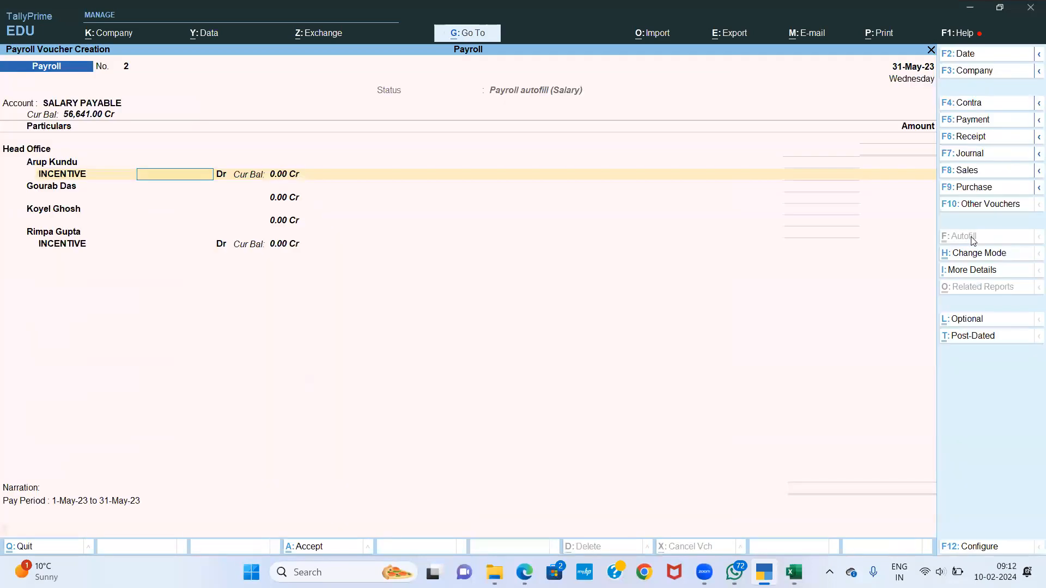
Step: Enter an INCENTIVE of 1,000 for the first and last employees and save the voucher
{"action": "type", "text": "1000"}
{"action": "key", "text": "Return"}
{"action": "key", "text": "Return"}
{"action": "key", "text": "BackSpace"}
{"action": "type", "text": "1,000"}
{"action": "key", "text": "Return"}
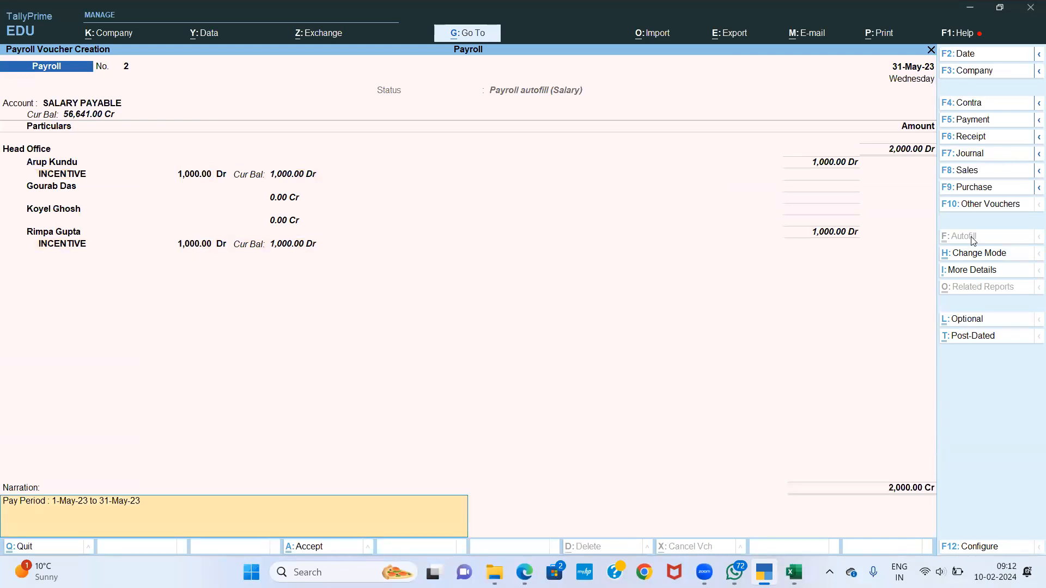
{"action": "key", "text": "Return"}
{"action": "key", "text": "Return"}
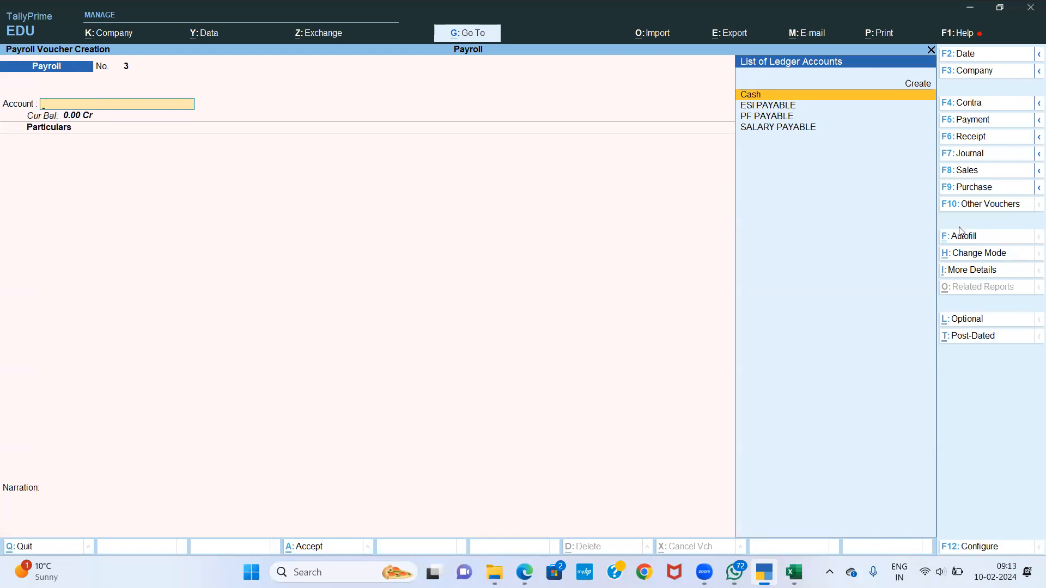
Step: Start a Payroll Autofill in voucher No. 3 with PF Contribution as the process, for 1-5-2023 to 31-5-2023
{"action": "left_click", "coordinate": [962, 240]}
{"action": "key", "text": "Return"}
{"action": "key", "text": "Down"}
{"action": "key", "text": "Down"}
{"action": "key", "text": "Down"}
{"action": "key", "text": "Return"}
{"action": "key", "text": "Return"}
{"action": "key", "text": "Return"}
Step: Fill the PF contribution voucher for the Head Office category with PF PAYABLE as the payroll ledger and save it
{"action": "key", "text": "Up"}
{"action": "key", "text": "Return"}
{"action": "key", "text": "Return"}
{"action": "key", "text": "Return"}
{"action": "key", "text": "Down"}
{"action": "key", "text": "Down"}
{"action": "key", "text": "Return"}
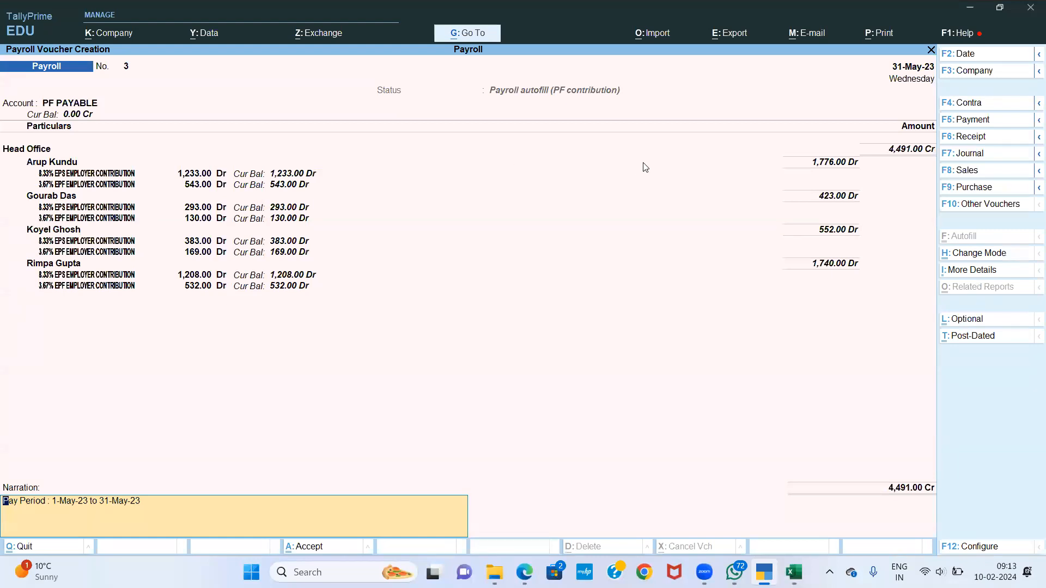
{"action": "key", "text": "ctrl+a"}
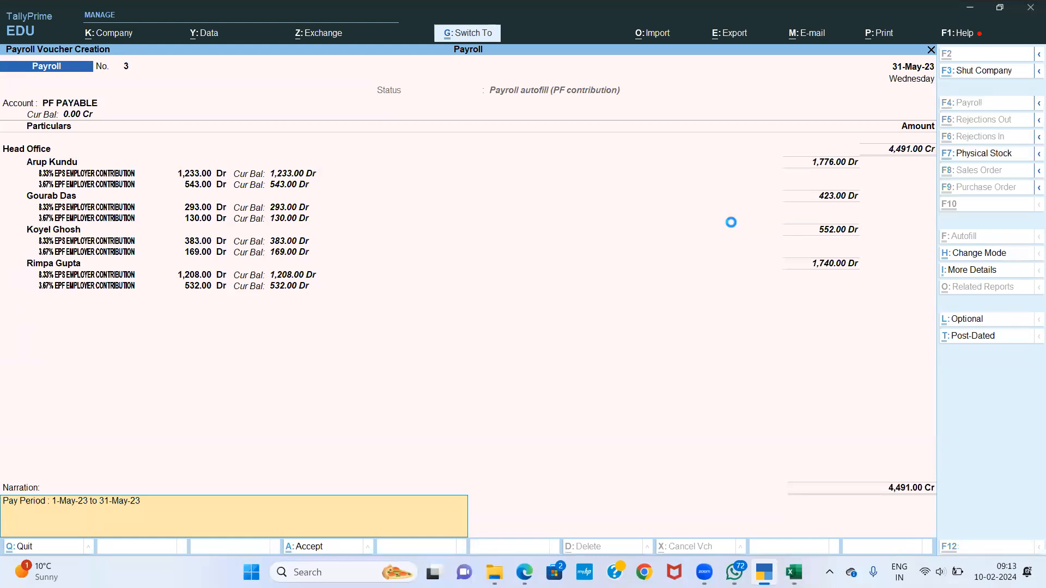
Step: Start a Payroll Autofill in voucher No. 4 with ESI Contribution as the process, for 1-5-2023 to 31-5-2023
{"action": "left_click", "coordinate": [977, 236]}
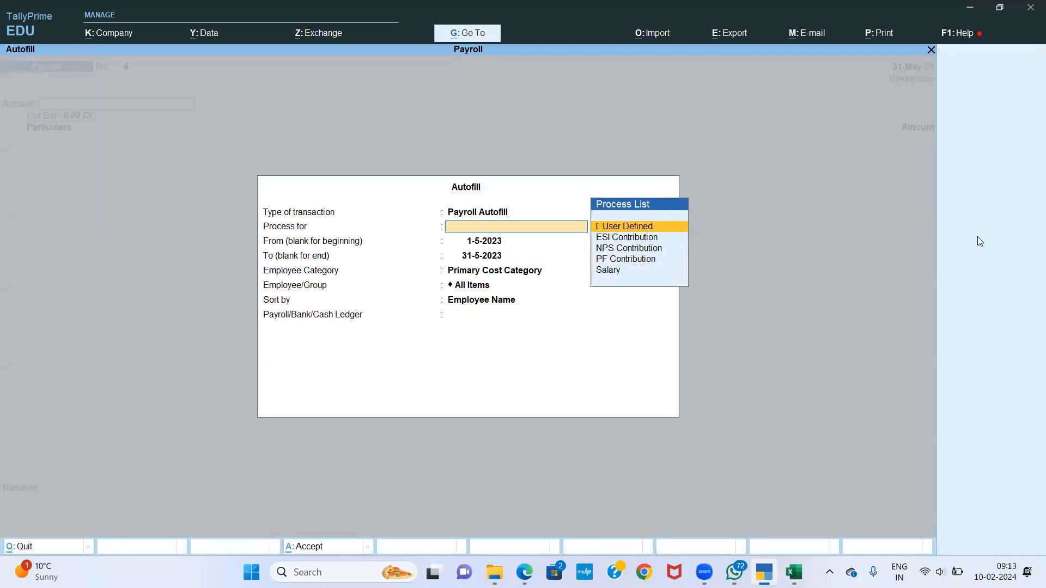
{"action": "key", "text": "Down"}
{"action": "key", "text": "Down"}
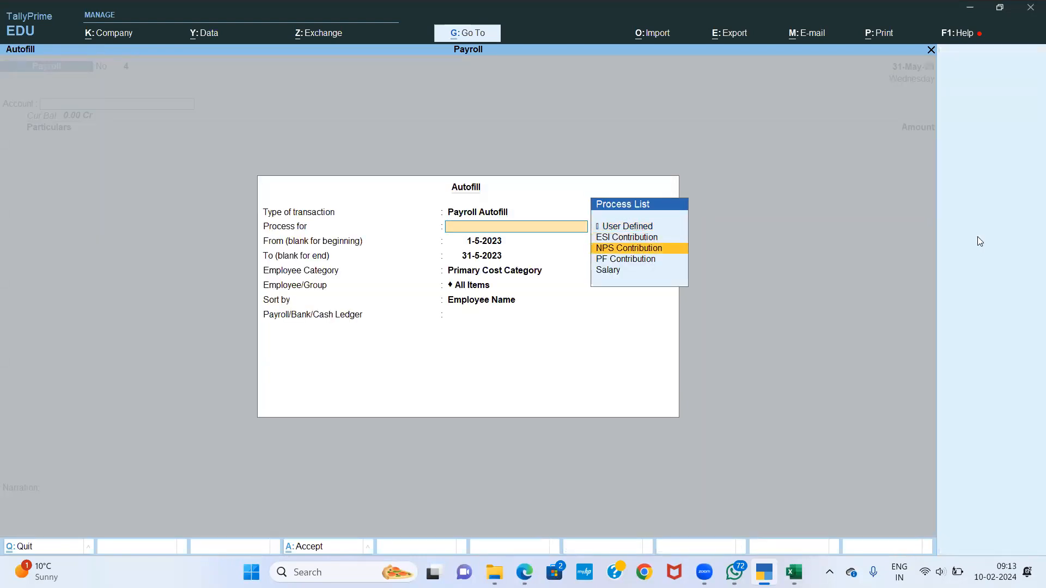
{"action": "key", "text": "Down"}
{"action": "key", "text": "Up"}
{"action": "key", "text": "Up"}
{"action": "key", "text": "Return"}
{"action": "key", "text": "Return"}
{"action": "key", "text": "Return"}
Step: Fill the ESI contribution voucher for Head Office, All Items, sorted by Employee Name, with ESI PAYABLE as the ledger, and save it
{"action": "key", "text": "Up"}
{"action": "key", "text": "Return"}
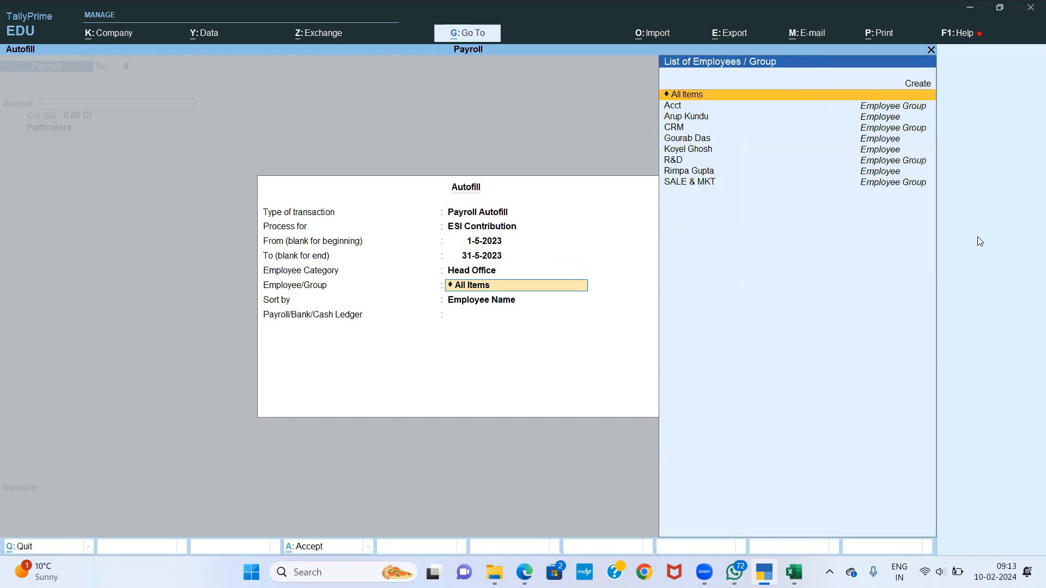
{"action": "key", "text": "Return"}
{"action": "key", "text": "Return"}
{"action": "key", "text": "Down"}
{"action": "key", "text": "Return"}
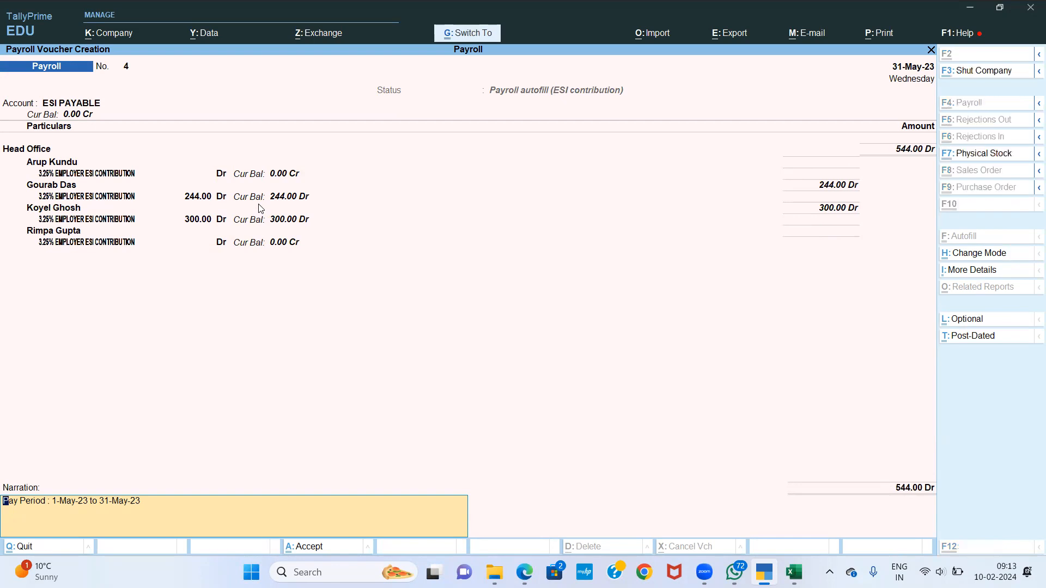
{"action": "key", "text": "ctrl+a"}
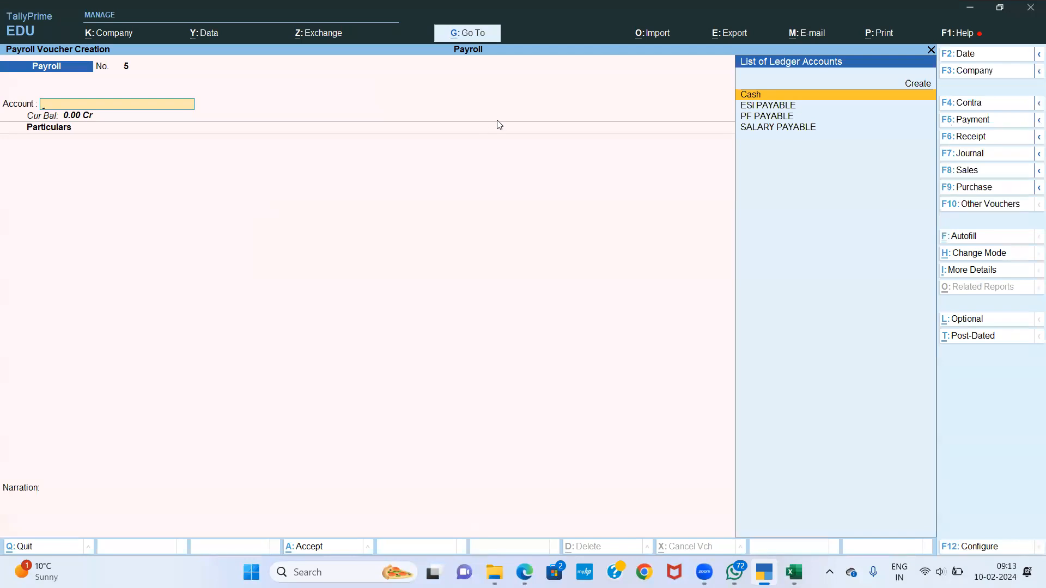
Step: In a new Journal voucher, set a PF Other Charges autofill for 1-5-2023 to 31-5-2023, Head Office category, All Items
{"action": "left_click", "coordinate": [981, 155]}
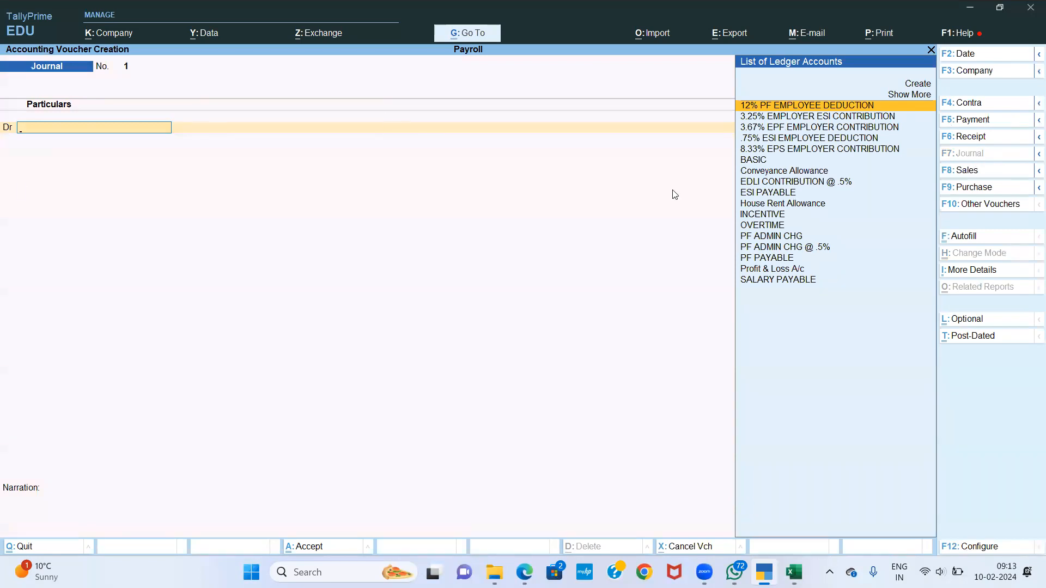
{"action": "left_click", "coordinate": [973, 239]}
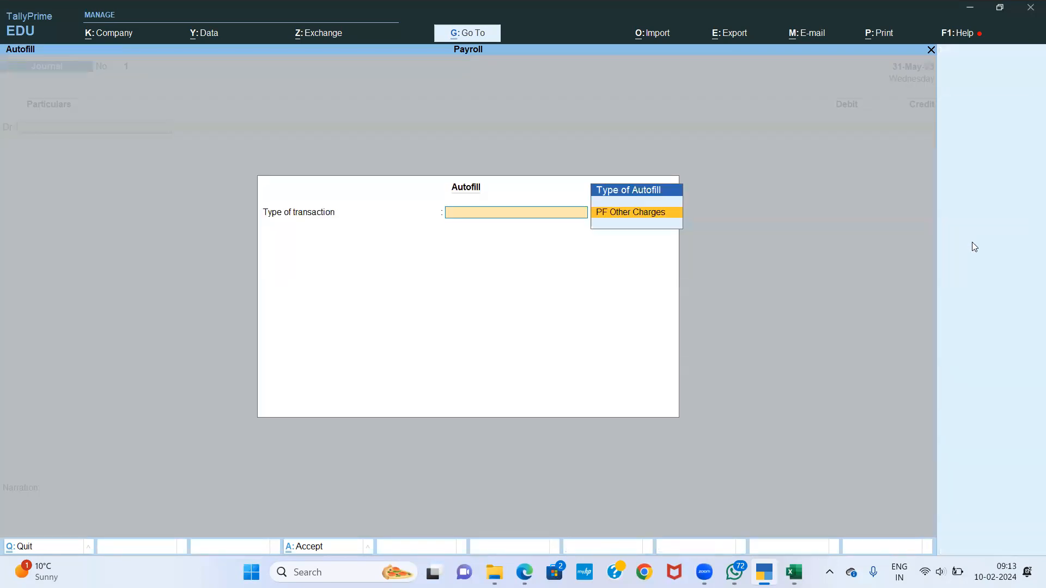
{"action": "key", "text": "Return"}
{"action": "key", "text": "Return"}
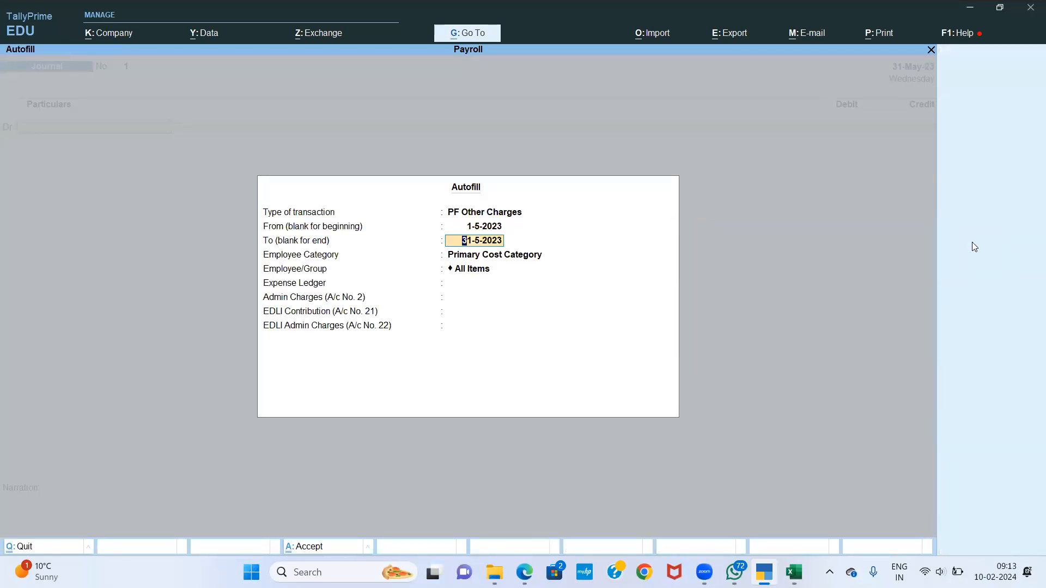
{"action": "key", "text": "Return"}
{"action": "key", "text": "Up"}
{"action": "key", "text": "Return"}
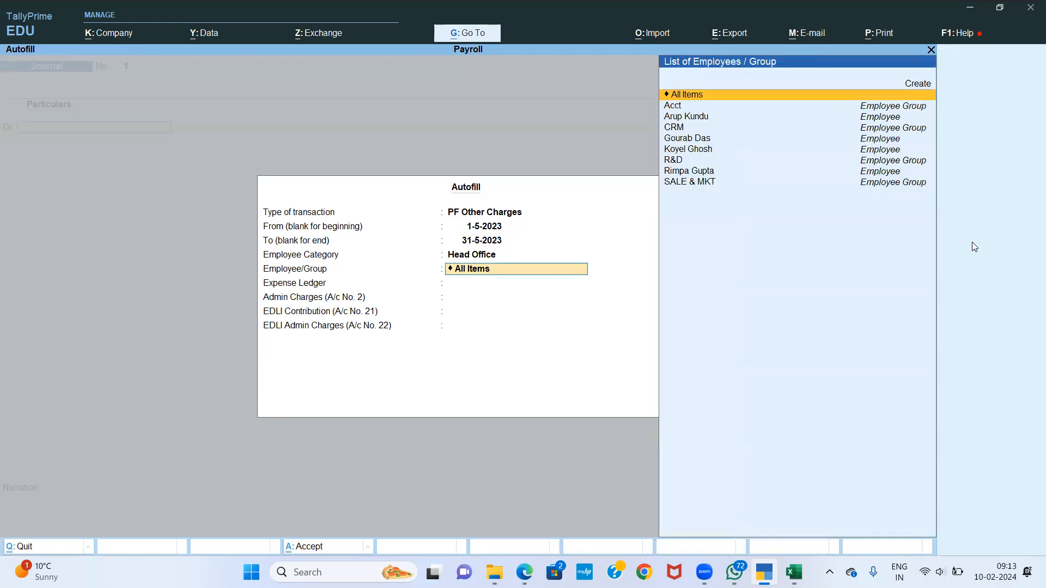
{"action": "key", "text": "Return"}
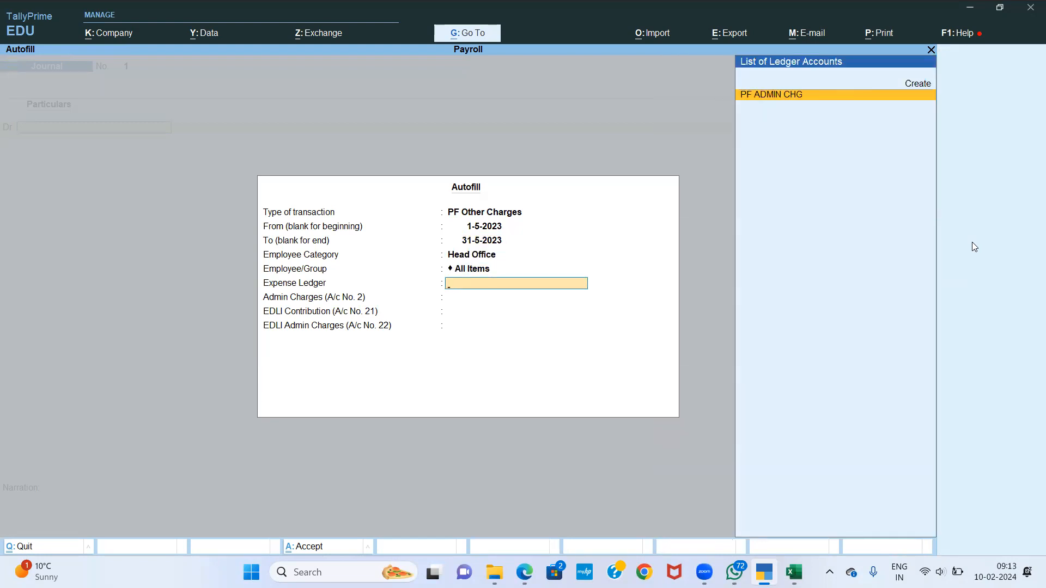
Step: Assign PF ADMIN CHG, PF ADMIN CHG @ .5%, EDLI CONTRIBUTION @ .5% and Not Applicable to the charge ledger fields and save the journal
{"action": "key", "text": "Return"}
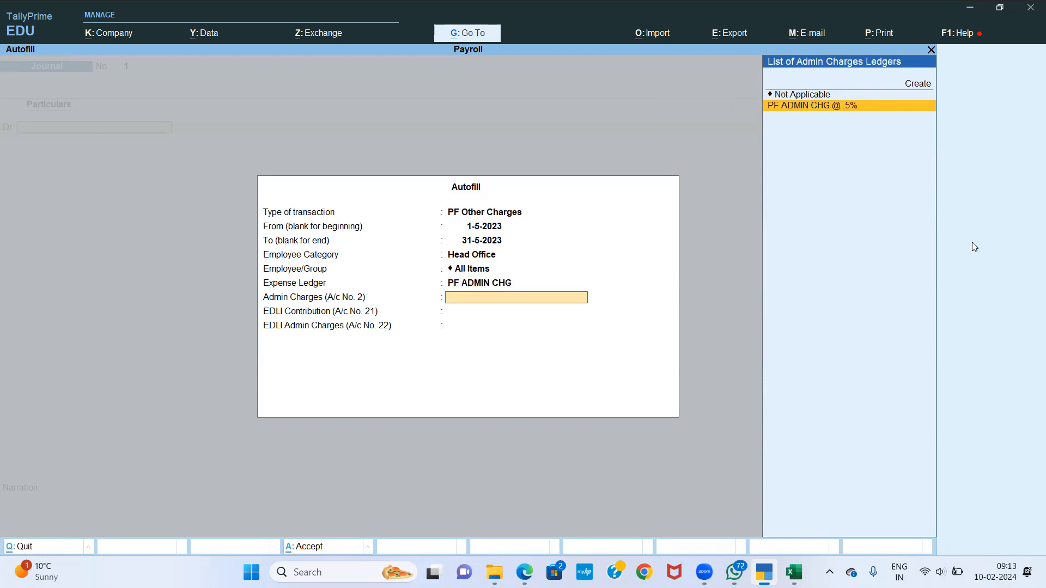
{"action": "key", "text": "Return"}
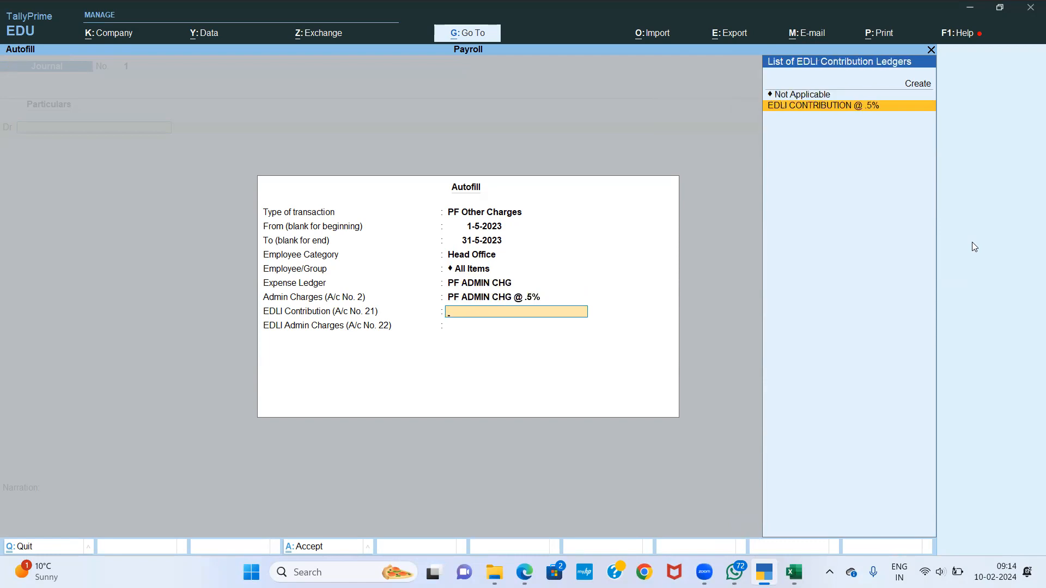
{"action": "key", "text": "Return"}
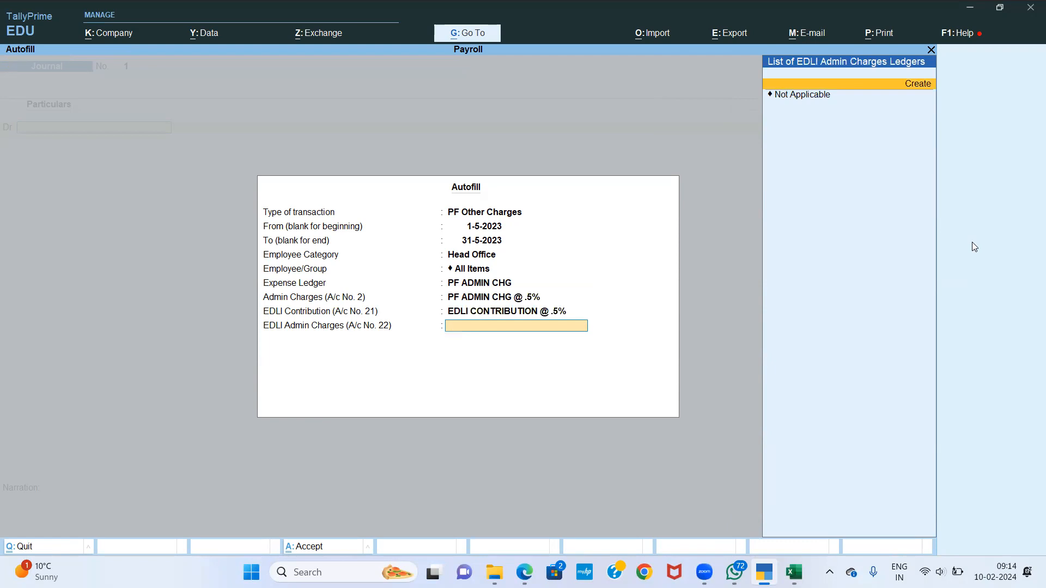
{"action": "key", "text": "Down"}
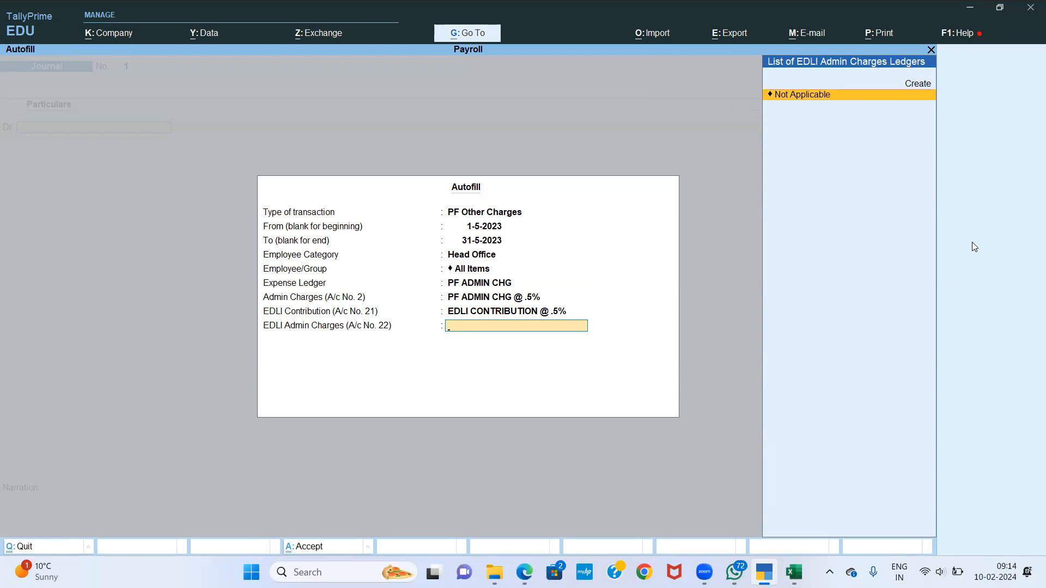
{"action": "key", "text": "Return"}
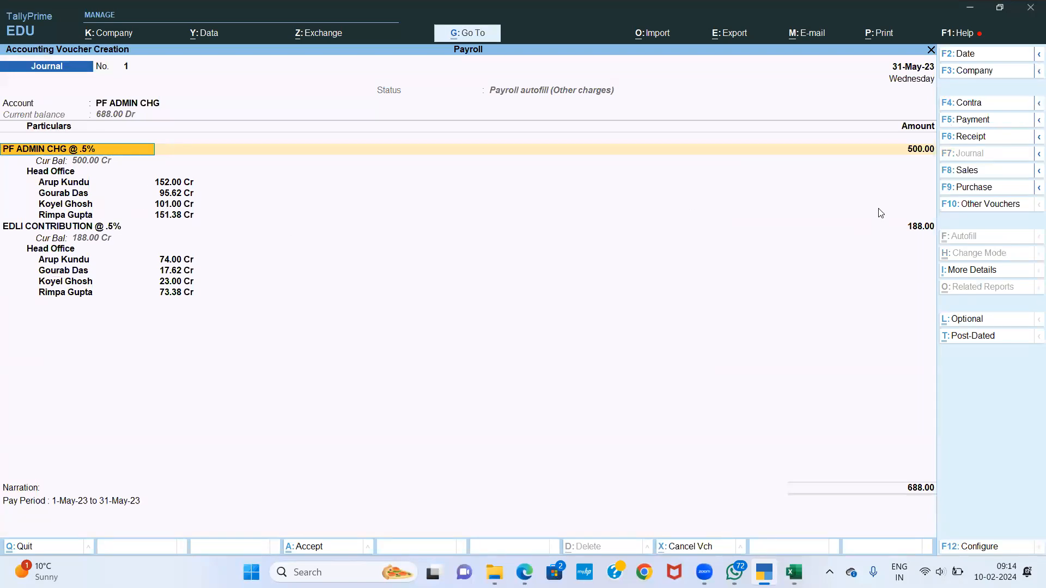
{"action": "key", "text": "ctrl+a"}
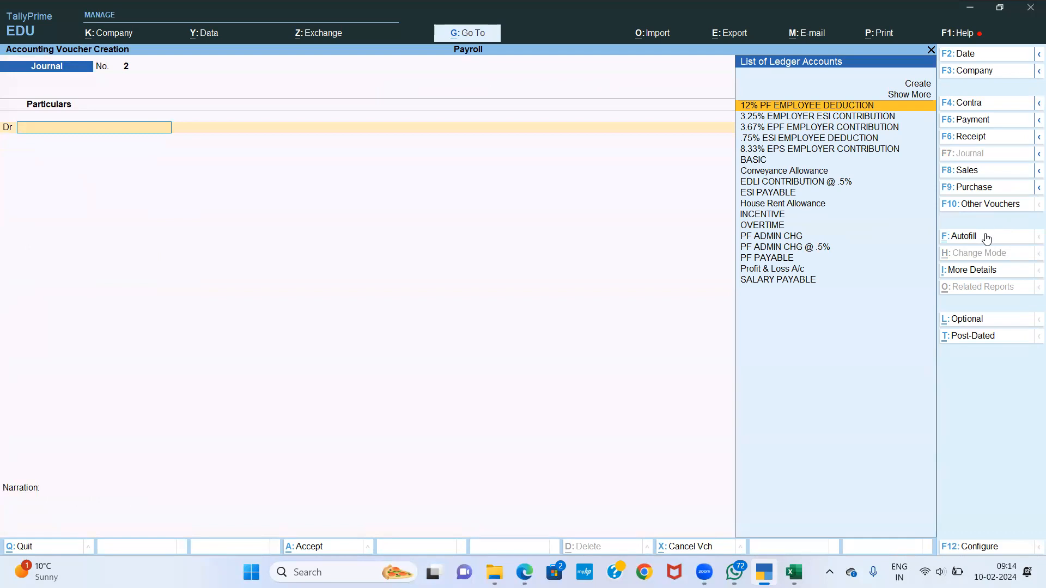
Step: Switch to a Payment voucher and date it 1-6-2023
{"action": "left_click", "coordinate": [972, 122]}
{"action": "key", "text": "F2"}
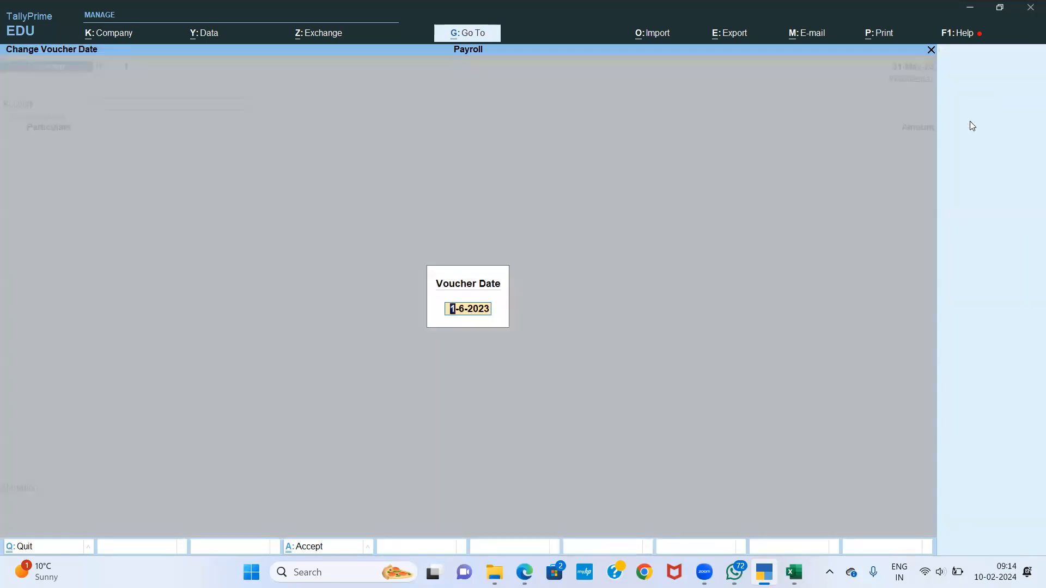
{"action": "key", "text": "Return"}
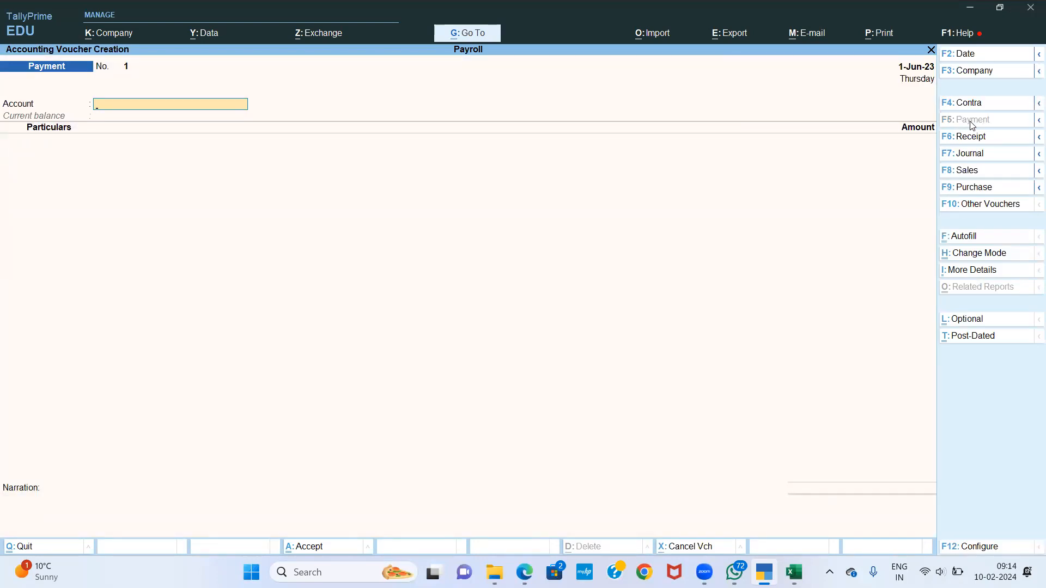
Step: Start a Payroll Autofill in the Payment voucher with Salary Payment as the process
{"action": "left_click", "coordinate": [986, 238]}
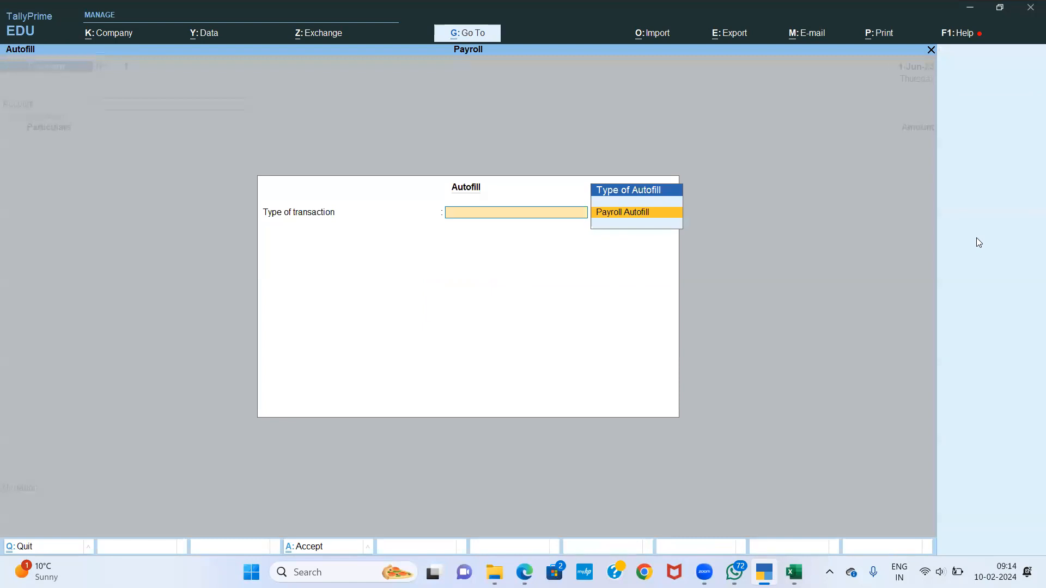
{"action": "key", "text": "Return"}
{"action": "key", "text": "Up"}
{"action": "key", "text": "Up"}
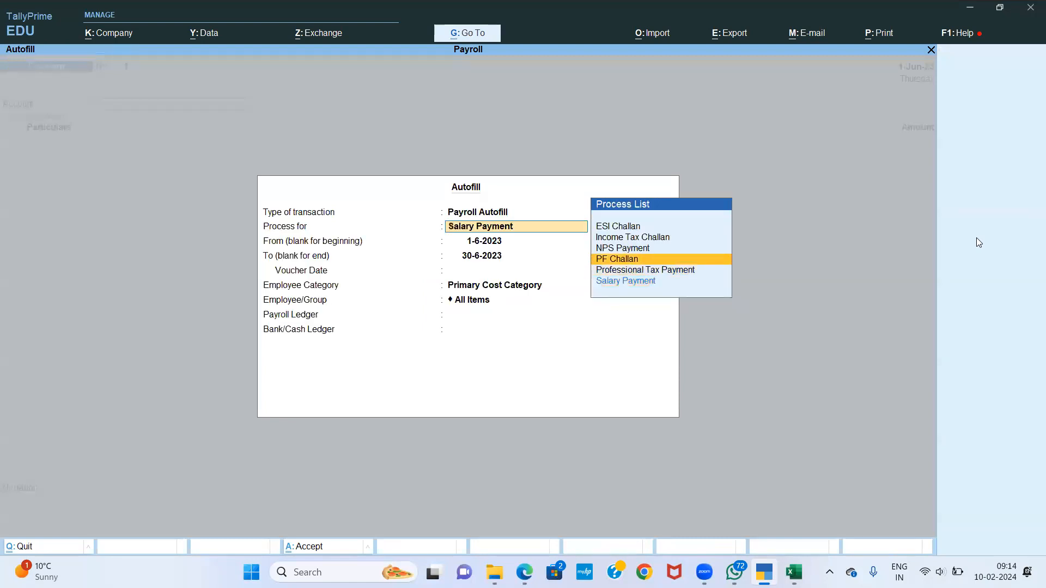
{"action": "key", "text": "Down"}
{"action": "key", "text": "Down"}
{"action": "key", "text": "Return"}
Step: Set the salary payment period to 1-5-2023 through 31-5-2023 and the voucher date to 1-6-2023
{"action": "type", "text": "1-5"}
{"action": "key", "text": "Return"}
{"action": "type", "text": "31-5"}
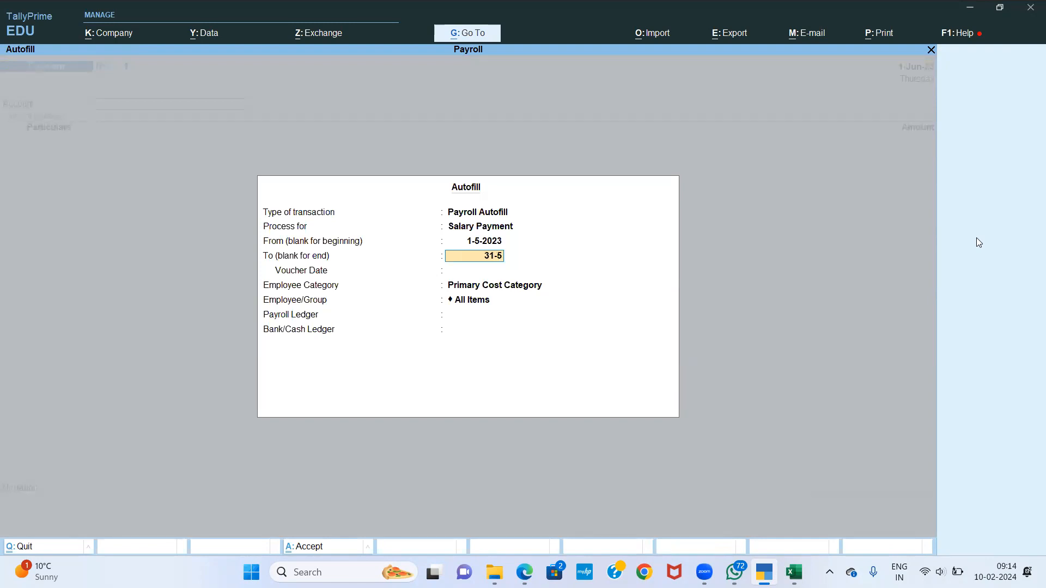
{"action": "key", "text": "Return"}
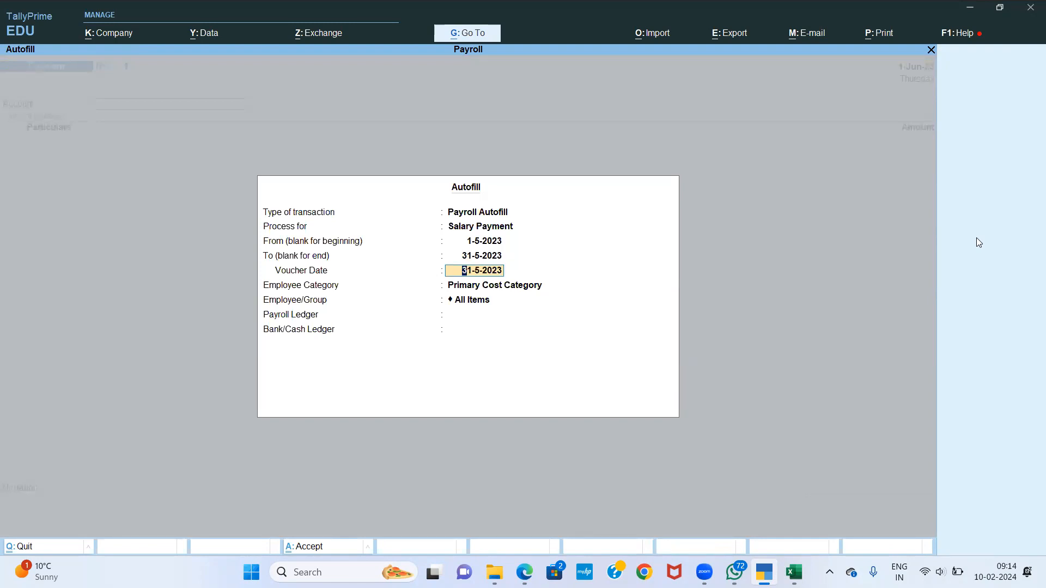
{"action": "type", "text": "1-6"}
{"action": "key", "text": "Return"}
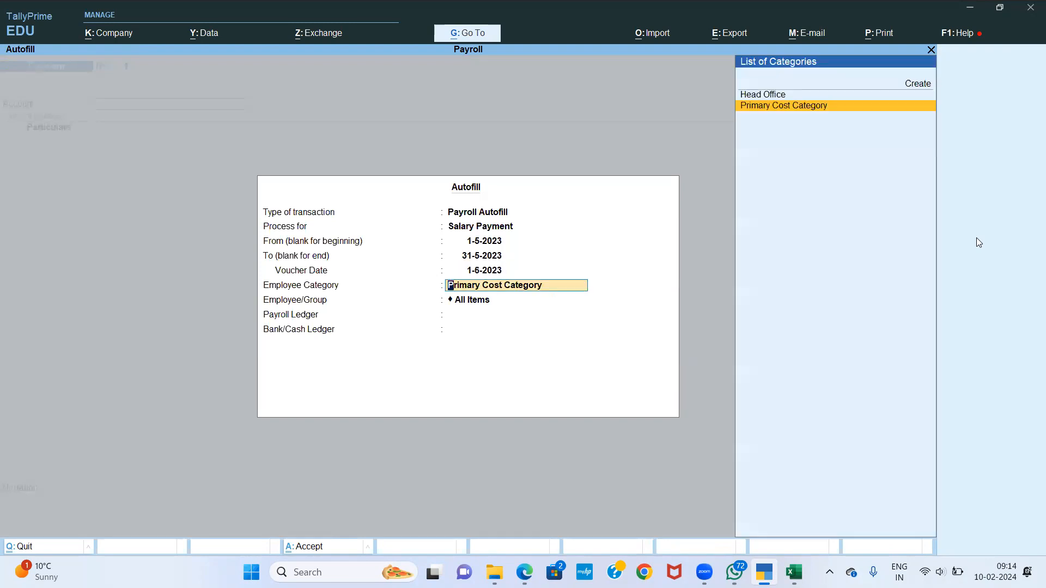
Step: Set the salary payment autofill to the Head Office category, All Items, with SALARY PAYABLE as the payroll ledger
{"action": "key", "text": "Up"}
{"action": "key", "text": "Return"}
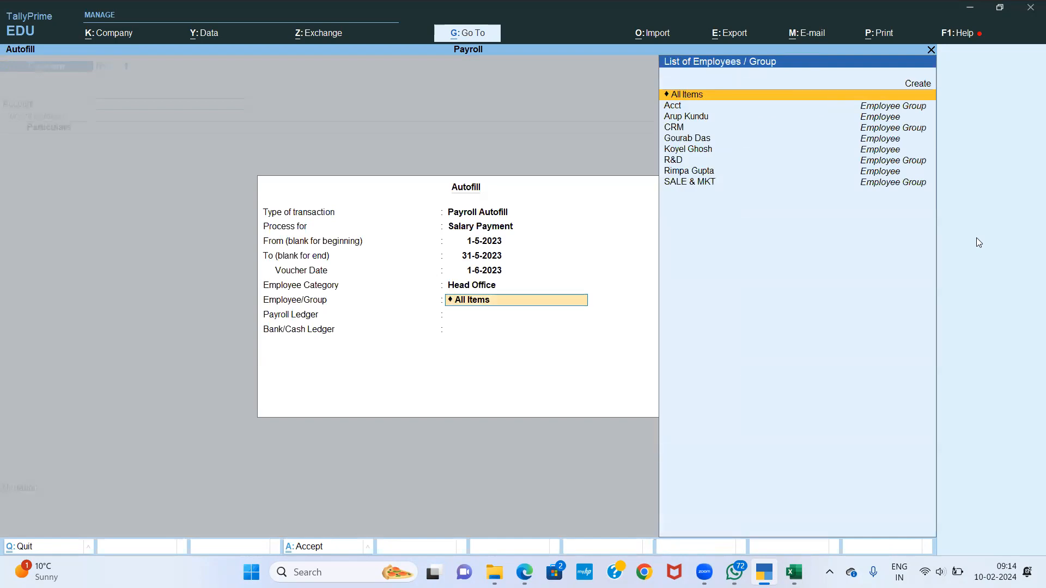
{"action": "key", "text": "Return"}
{"action": "key", "text": "Down"}
{"action": "key", "text": "Down"}
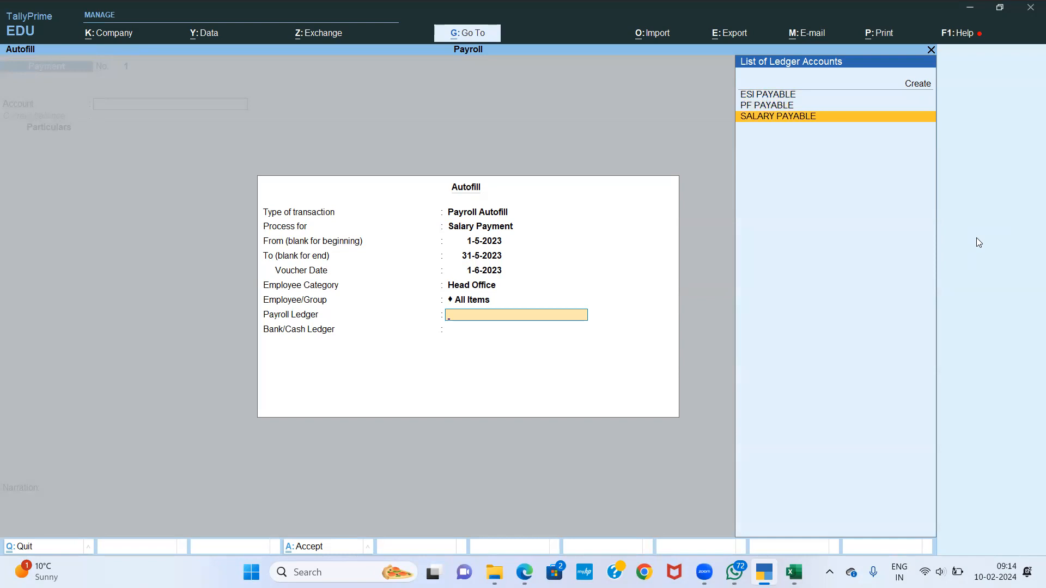
{"action": "key", "text": "Return"}
Step: Create an SBI ledger under Bank Accounts and use it as the bank ledger for the salary payment autofill
{"action": "key", "text": "Up"}
{"action": "key", "text": "Return"}
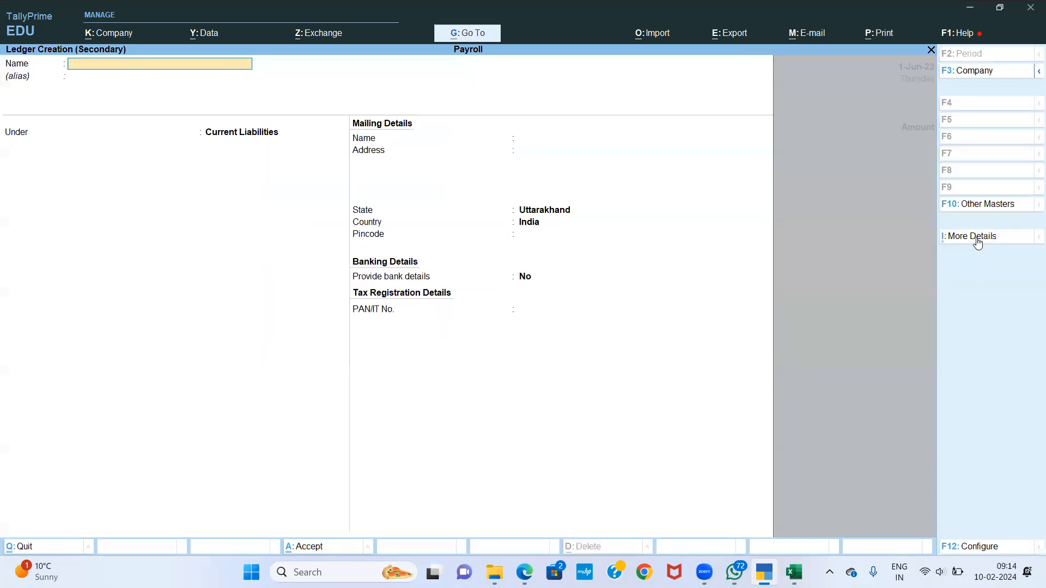
{"action": "key", "text": "Return"}
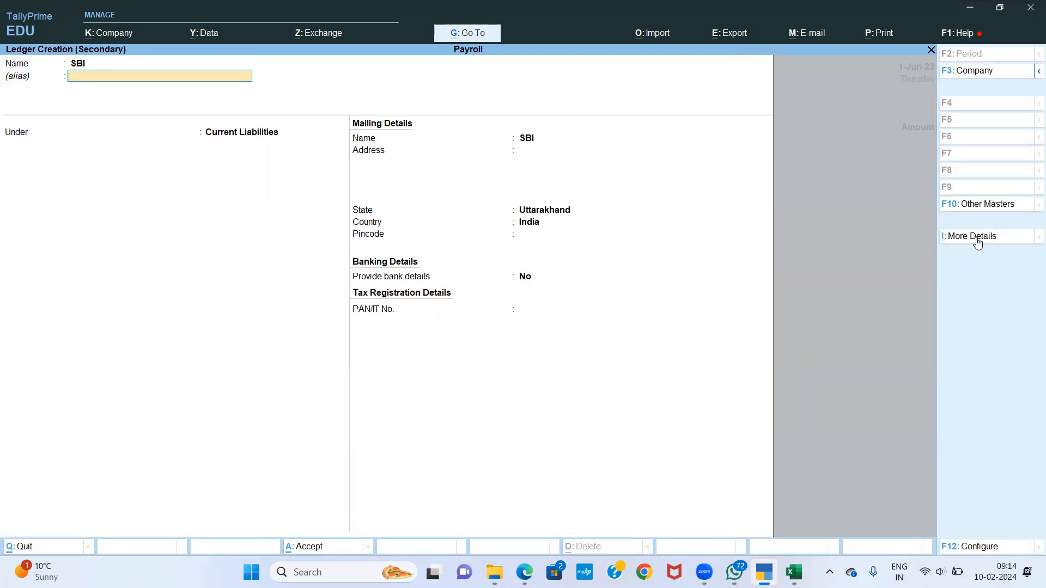
{"action": "key", "text": "Return"}
{"action": "type", "text": "Bank Accounts"}
{"action": "key", "text": "Return"}
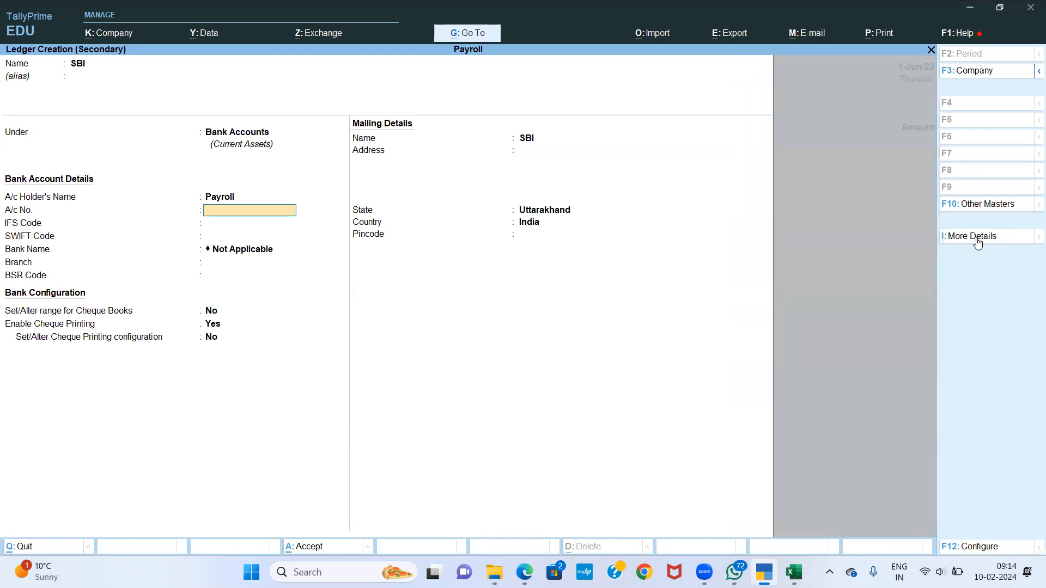
{"action": "key", "text": "ctrl+a"}
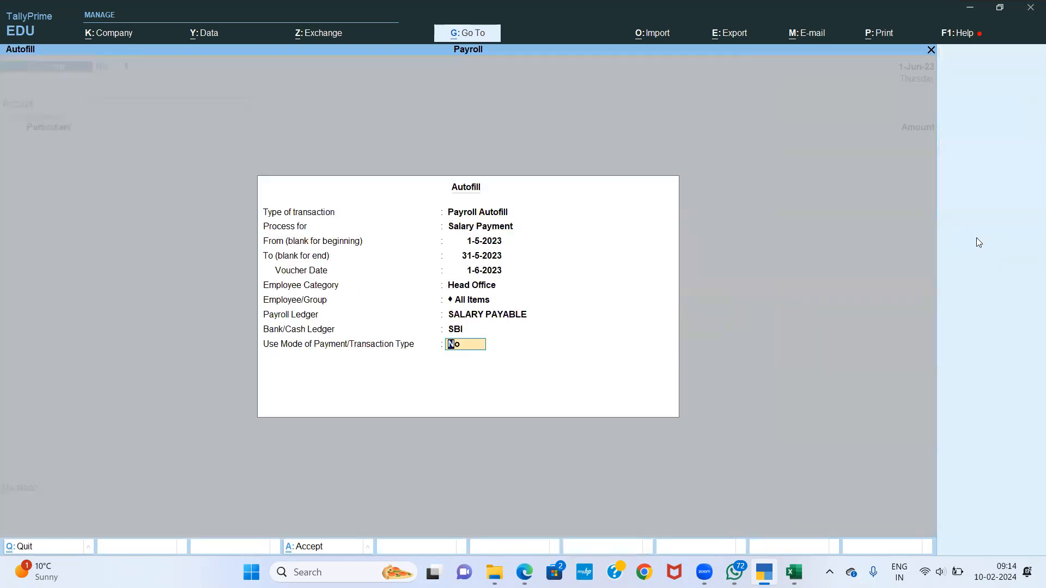
Step: Fill the salary payment voucher with Use Mode of Payment/Transaction Type set to No, and save it without a narration
{"action": "key", "text": "Return"}
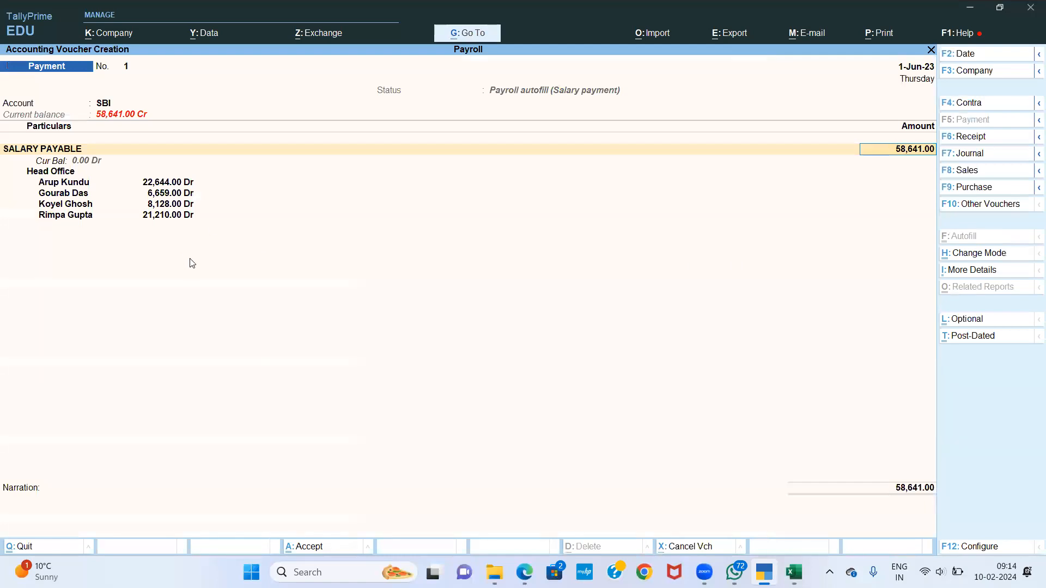
{"action": "key", "text": "Return"}
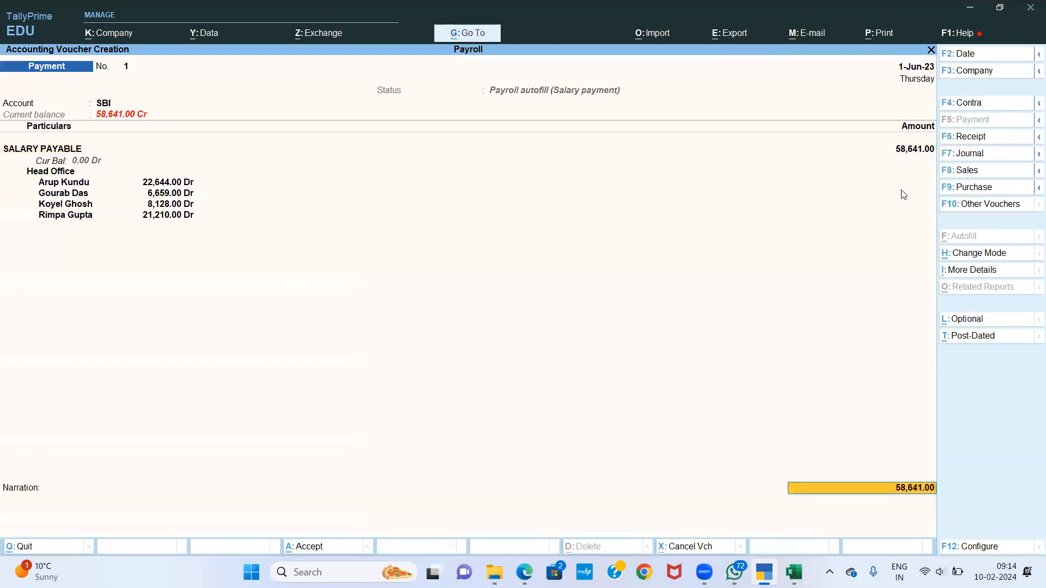
{"action": "key", "text": "Return"}
{"action": "key", "text": "Return"}
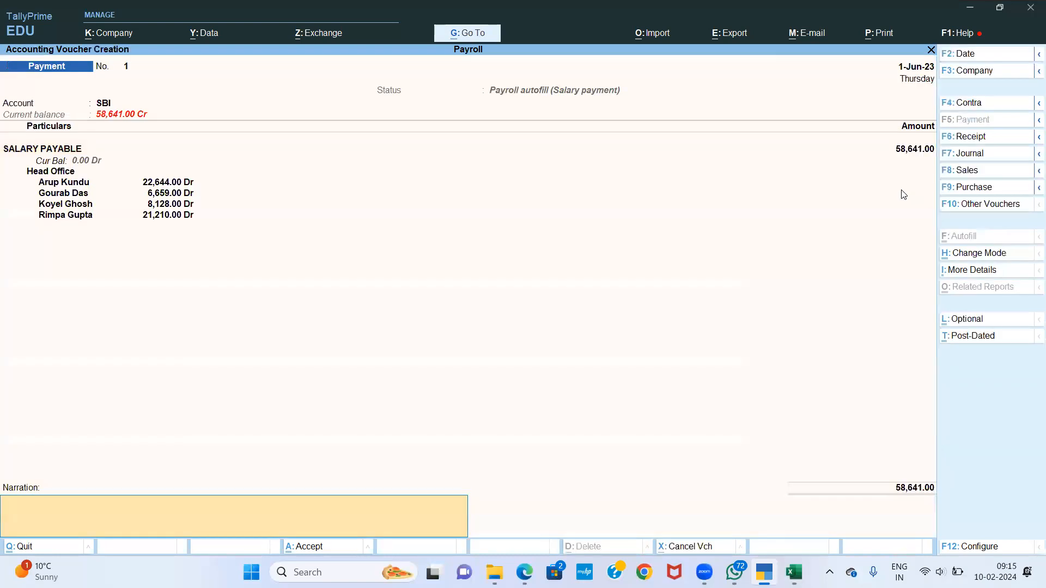
{"action": "key", "text": "Return"}
{"action": "key", "text": "Return"}
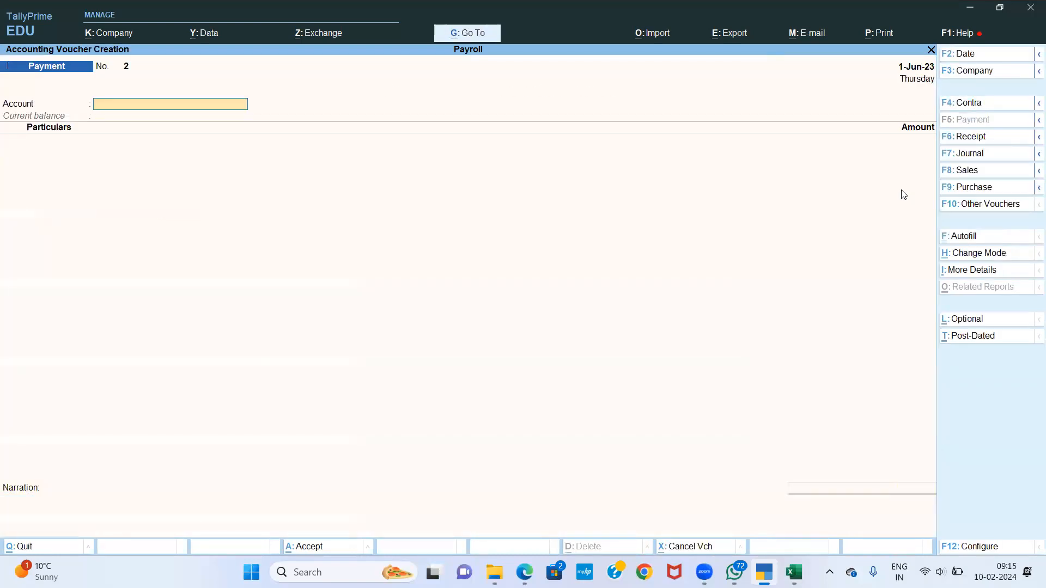
Step: Start a Payroll Autofill in the new Payment voucher with PF Challan as the process
{"action": "left_click", "coordinate": [988, 235]}
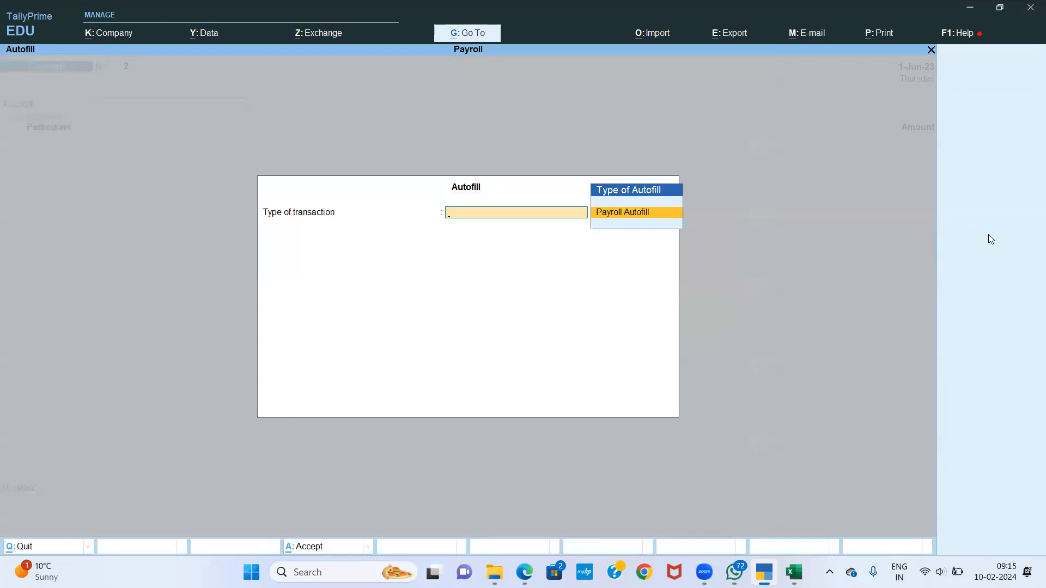
{"action": "key", "text": "Return"}
{"action": "key", "text": "Up"}
{"action": "key", "text": "Up"}
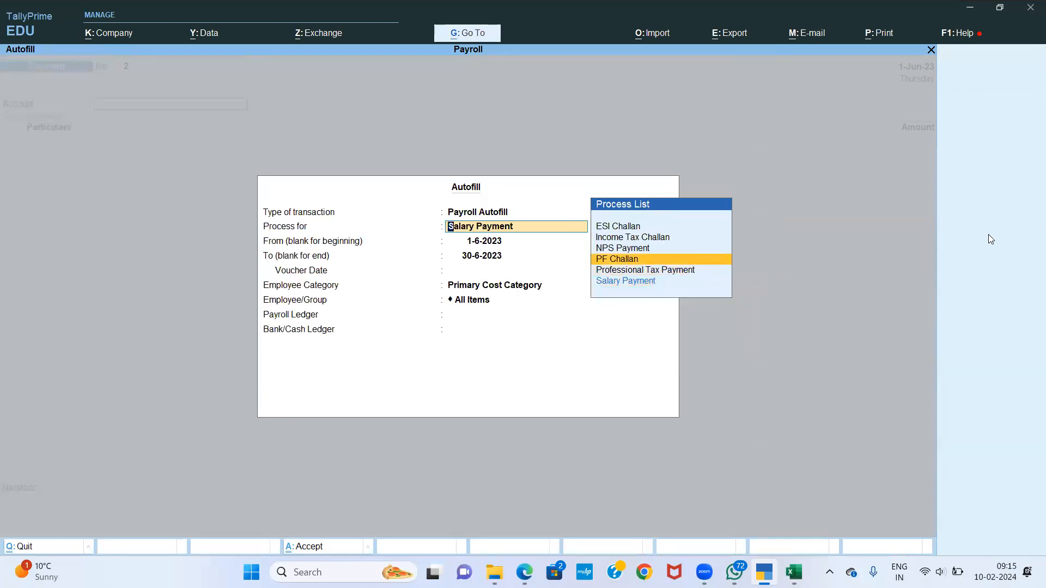
{"action": "key", "text": "Return"}
Step: Set the PF challan period to 1-5-2023 through 31-5-2023 and the voucher date to 1-6-2023
{"action": "type", "text": "1-"}
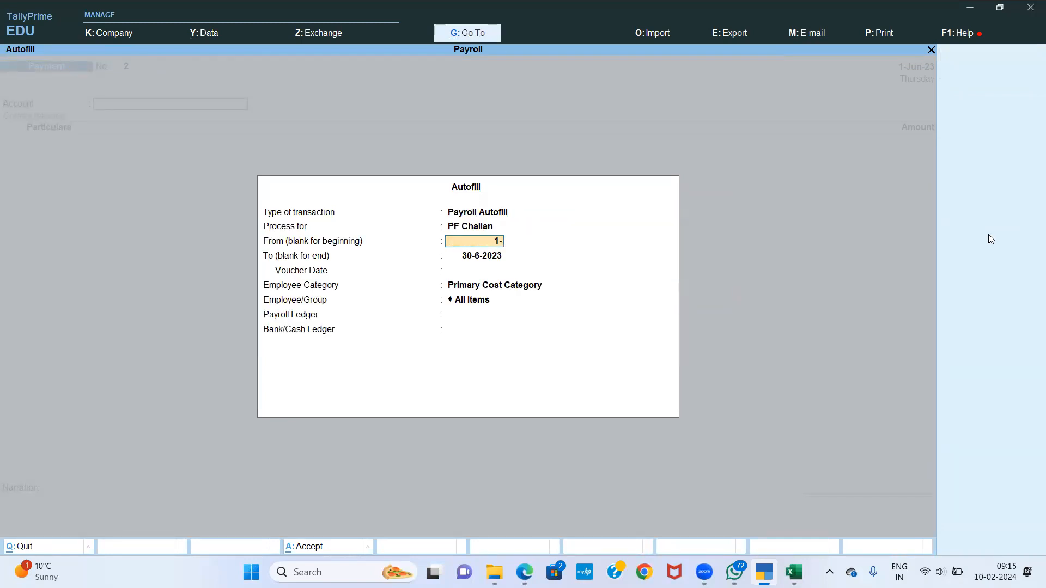
{"action": "type", "text": "5"}
{"action": "key", "text": "Return"}
{"action": "type", "text": "31-5"}
{"action": "key", "text": "Return"}
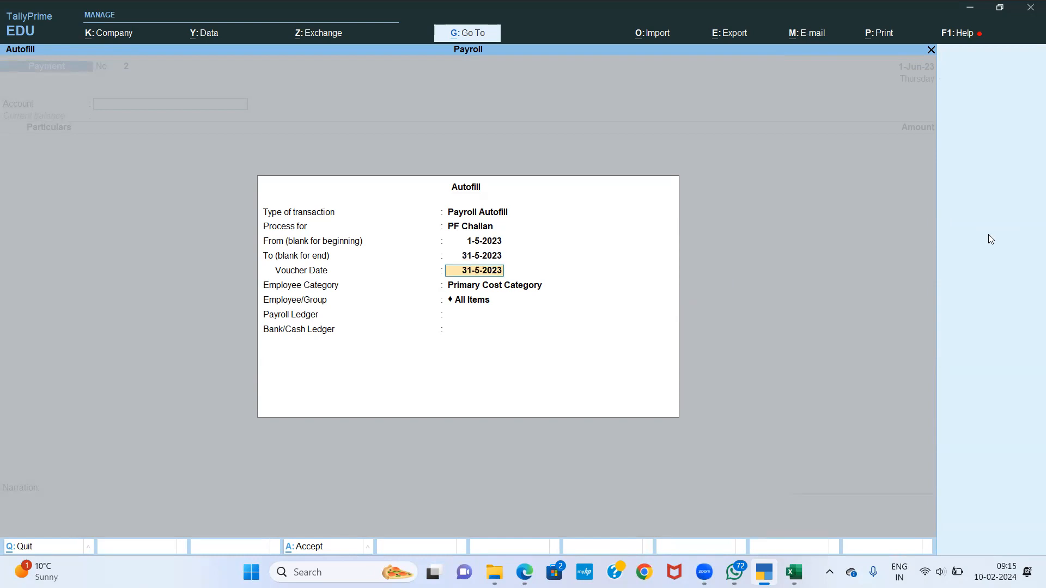
{"action": "type", "text": "1-6"}
{"action": "key", "text": "Return"}
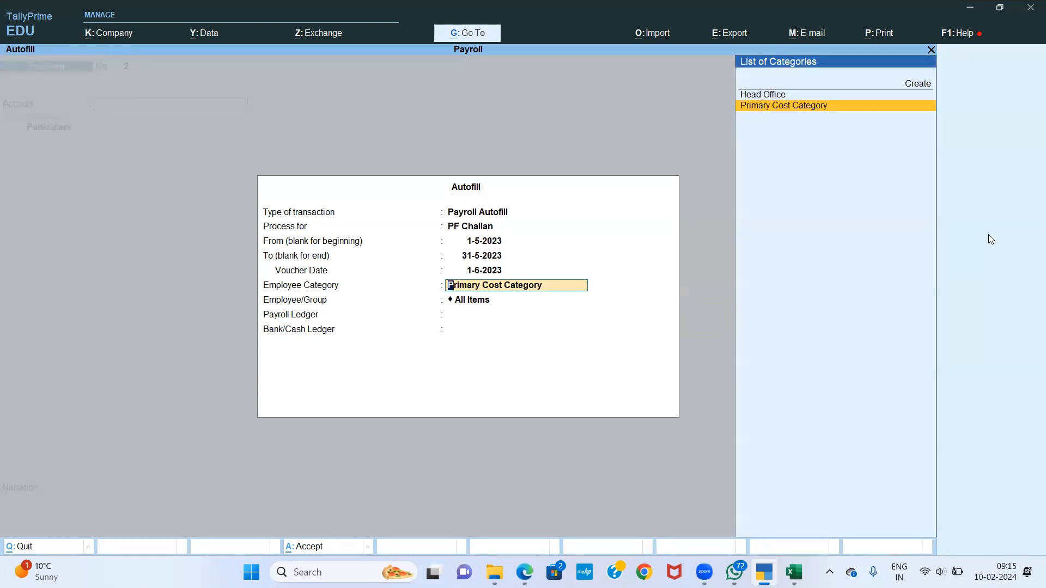
Step: Autofill the PF challan for Head Office, All Items, with the PF PAYABLE and SBI ledgers, and save the voucher
{"action": "key", "text": "Up"}
{"action": "key", "text": "Return"}
{"action": "key", "text": "Return"}
{"action": "key", "text": "Down"}
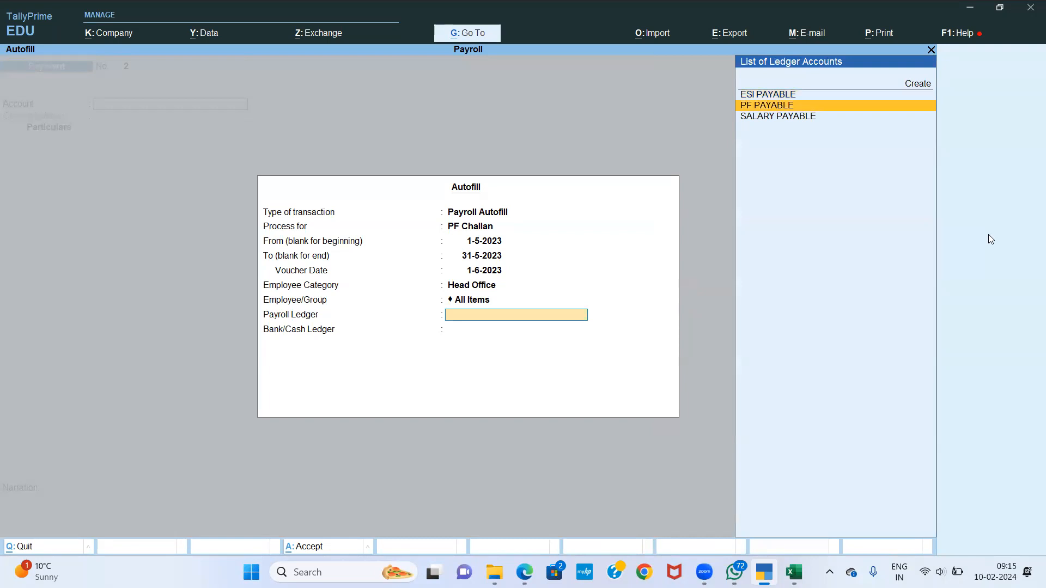
{"action": "key", "text": "Return"}
{"action": "key", "text": "Down"}
{"action": "key", "text": "Return"}
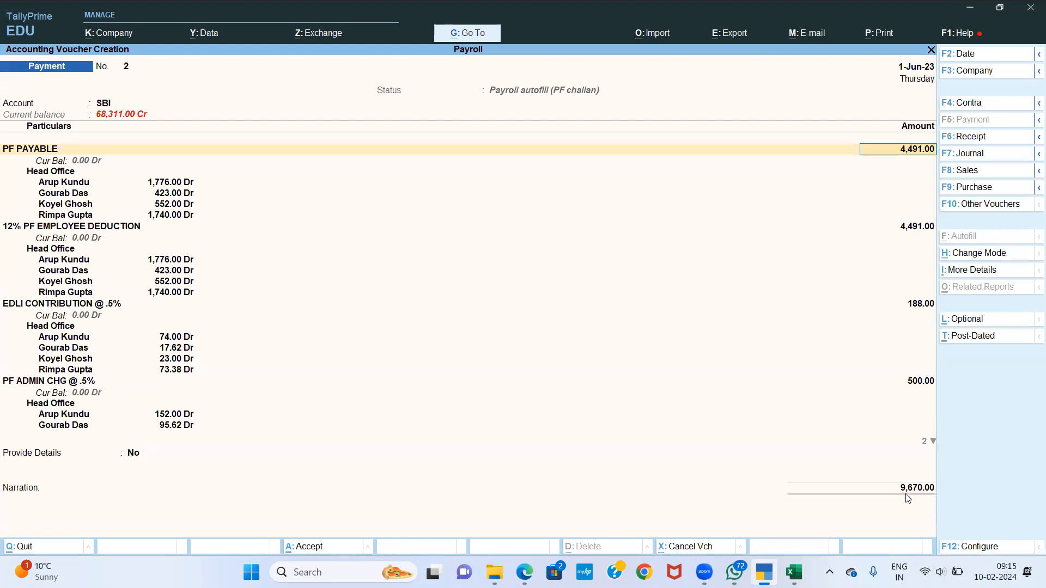
{"action": "key", "text": "ctrl+a"}
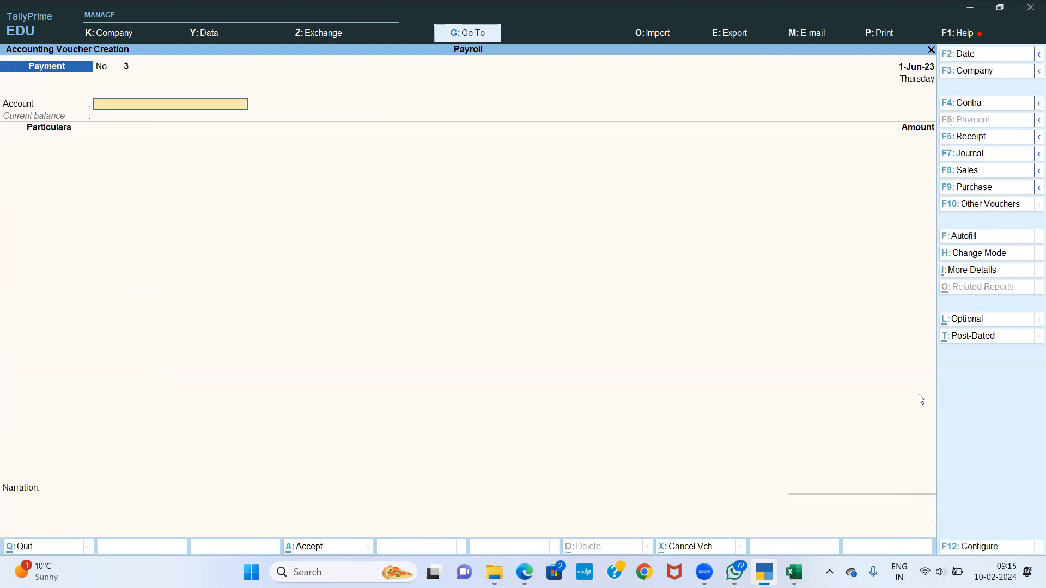
Step: Reopen the saved PF payment voucher, examine its challan in an enlarged print preview, and return to the blank Payment voucher
{"action": "key", "text": "Page_Up"}
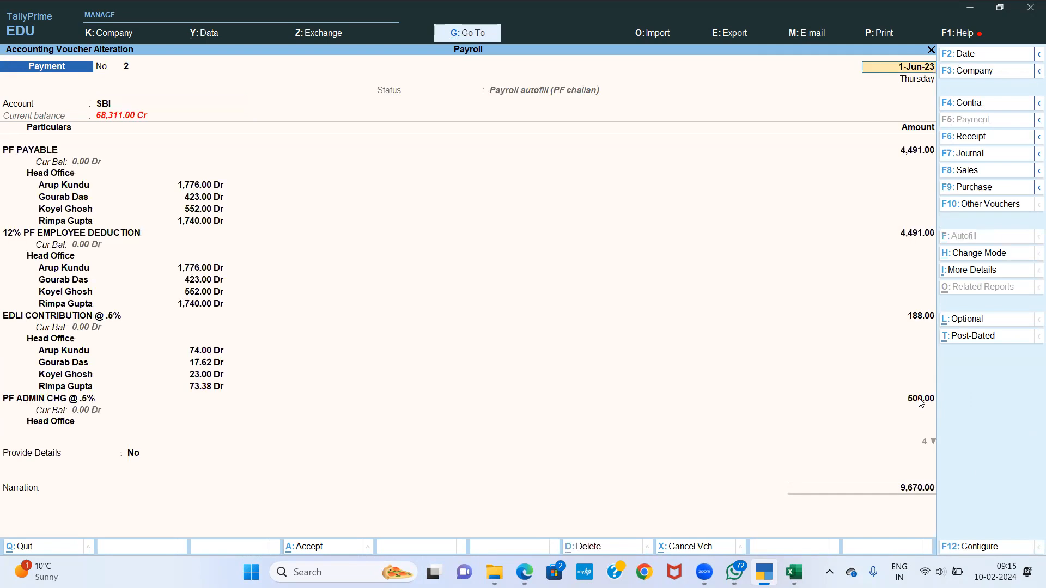
{"action": "key", "text": "ctrl+p"}
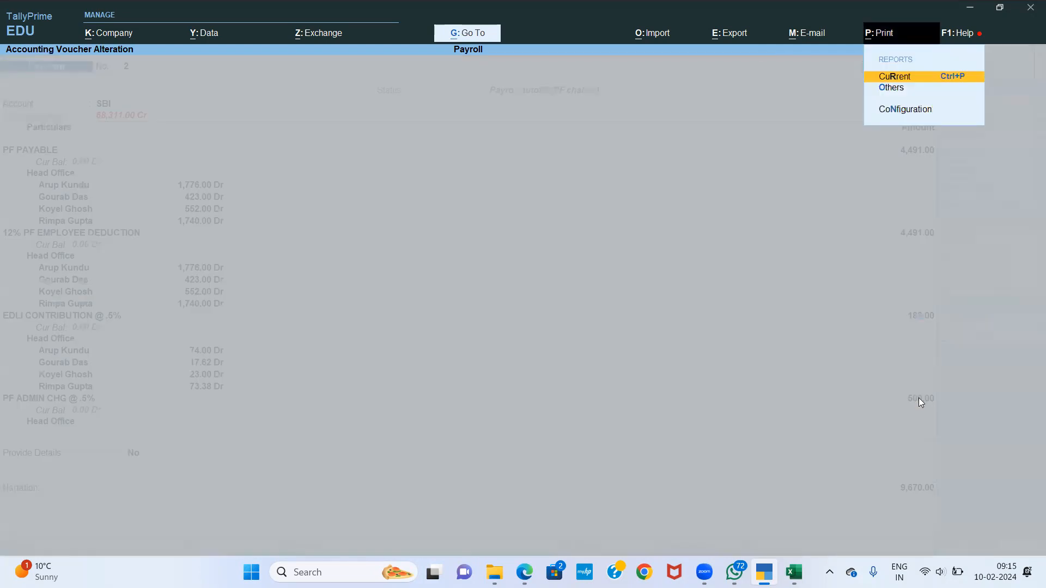
{"action": "key", "text": "Return"}
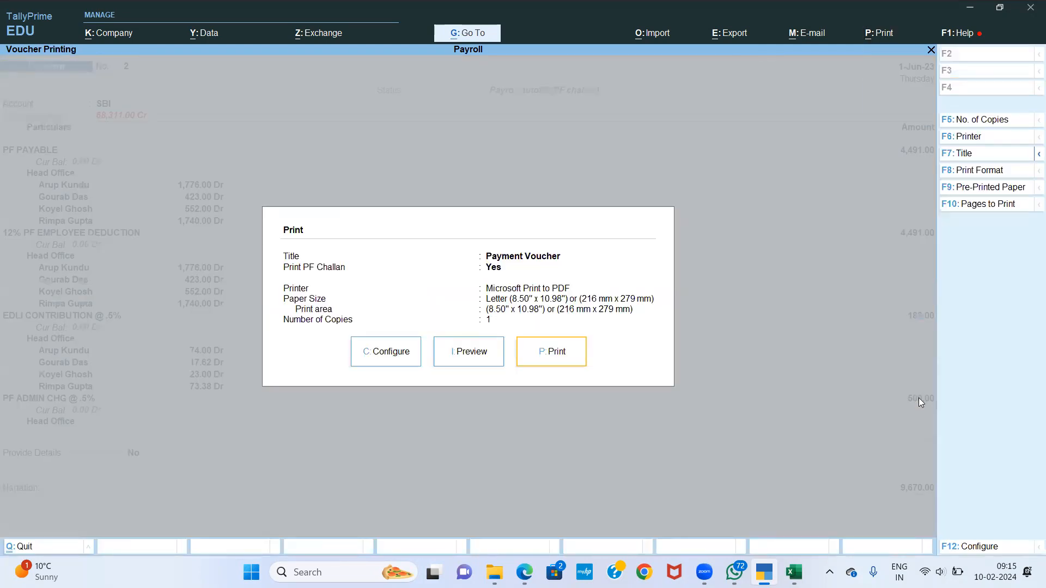
{"action": "key", "text": "i"}
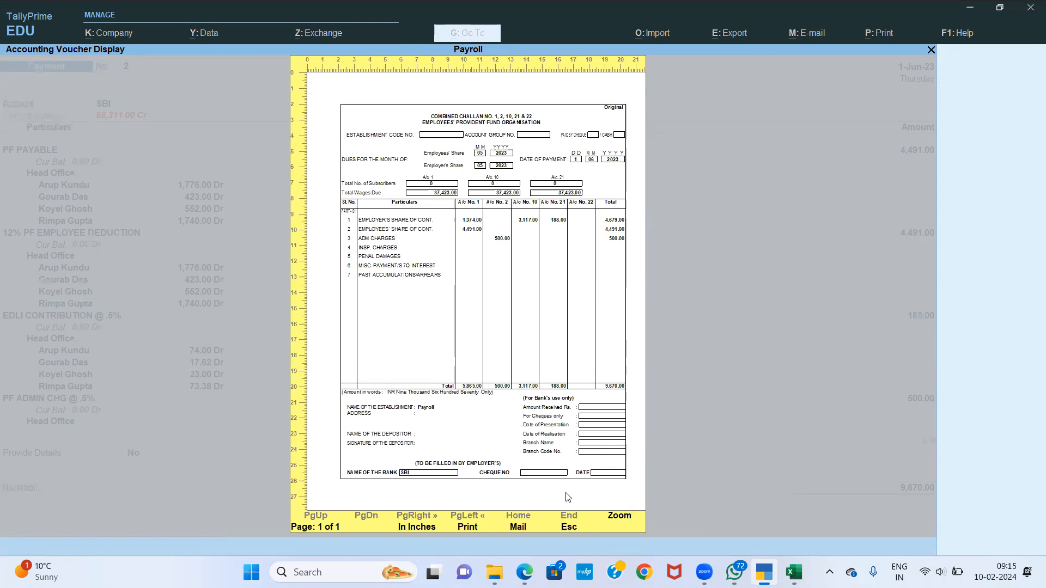
{"action": "left_click", "coordinate": [622, 518]}
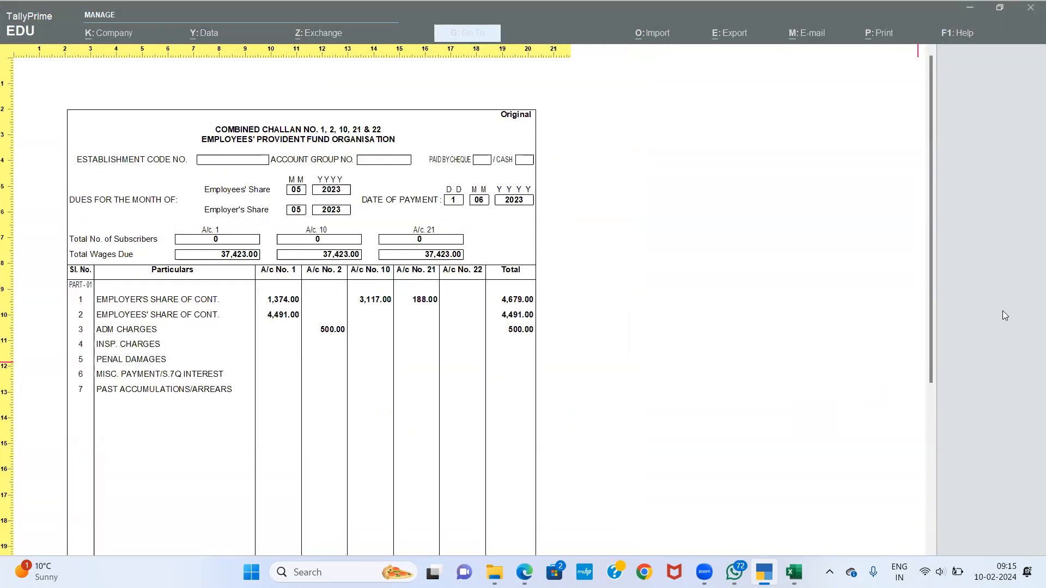
{"action": "key", "text": "Escape"}
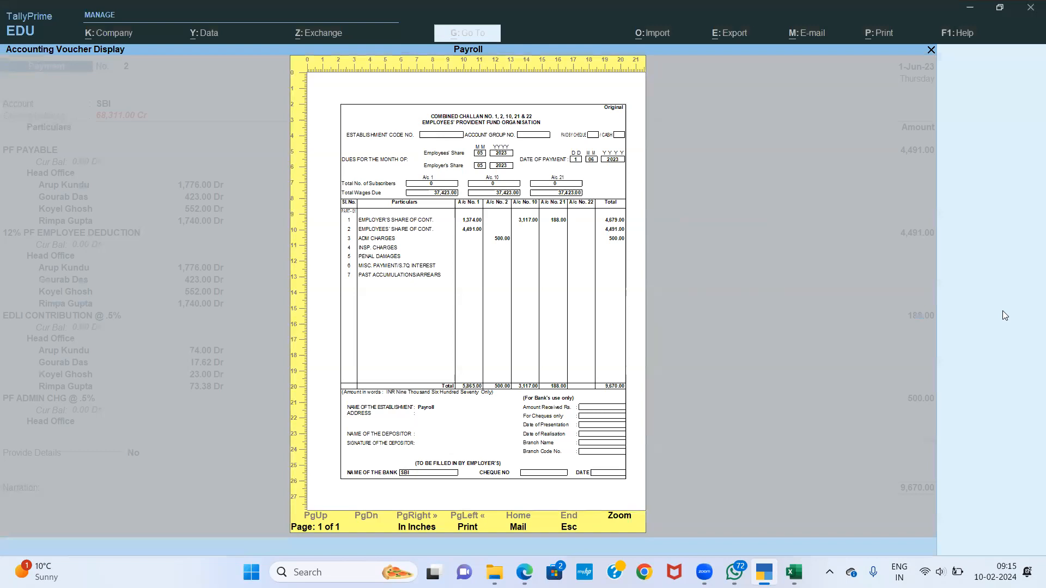
{"action": "left_click", "coordinate": [935, 49]}
{"action": "left_click", "coordinate": [935, 50]}
{"action": "left_click", "coordinate": [931, 49]}
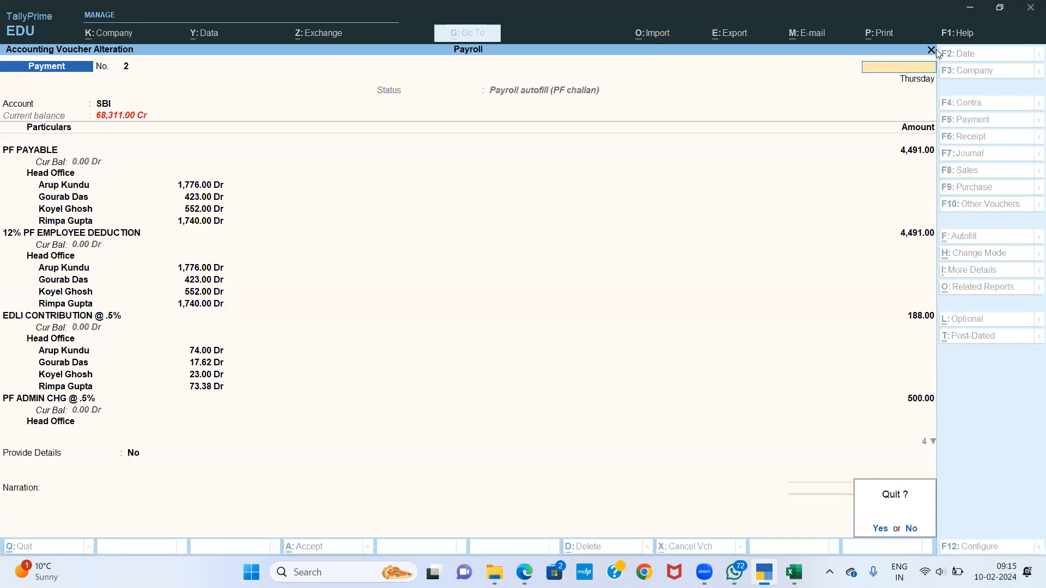
{"action": "key", "text": "y"}
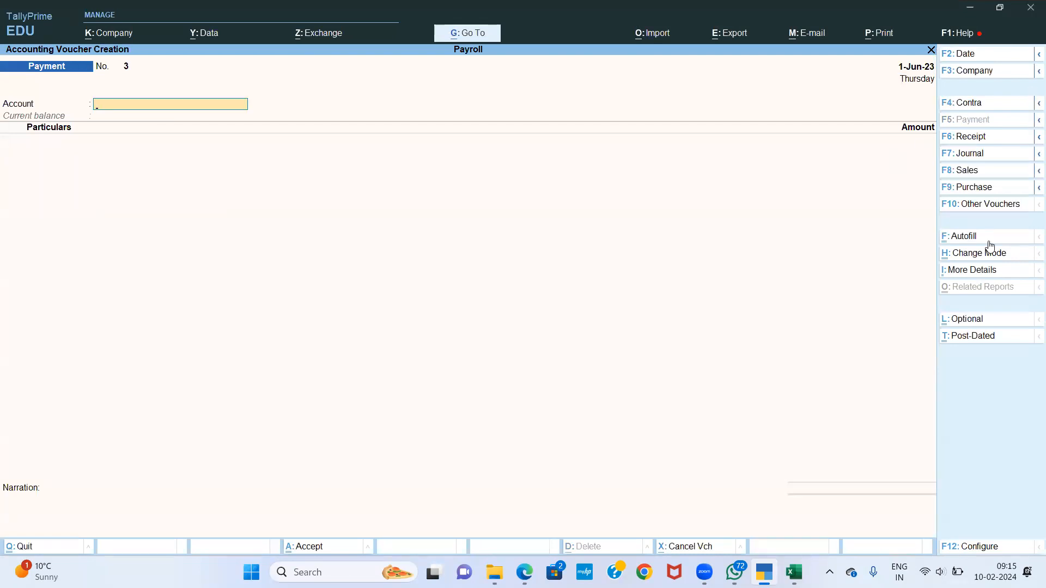
Step: Start a Payroll Autofill in the new Payment voucher with ESI Challan as the process
{"action": "left_click", "coordinate": [970, 242]}
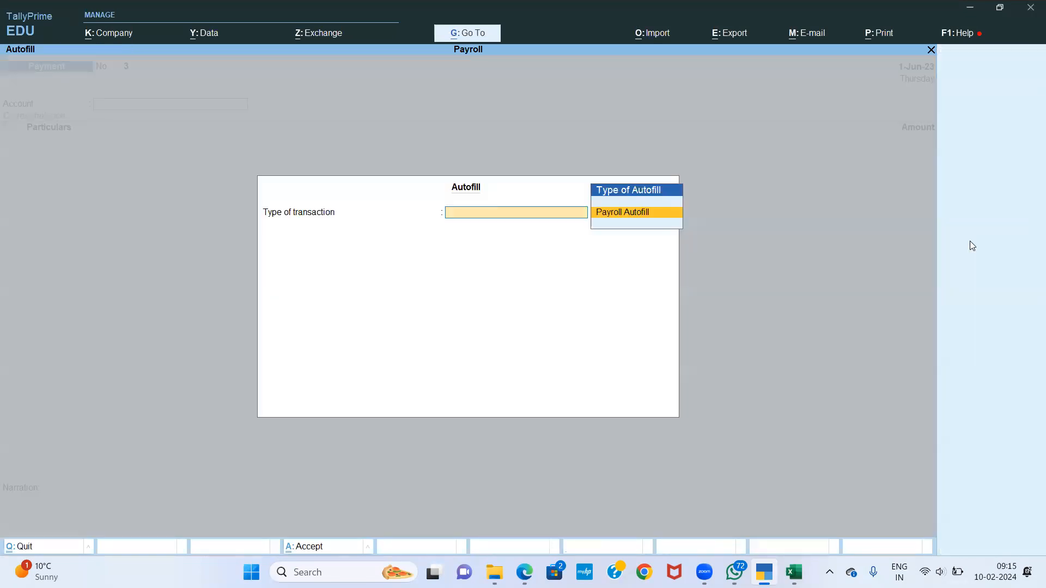
{"action": "key", "text": "Return"}
{"action": "key", "text": "Up"}
{"action": "key", "text": "Up"}
{"action": "key", "text": "Up"}
{"action": "key", "text": "Up"}
{"action": "key", "text": "Up"}
{"action": "key", "text": "Return"}
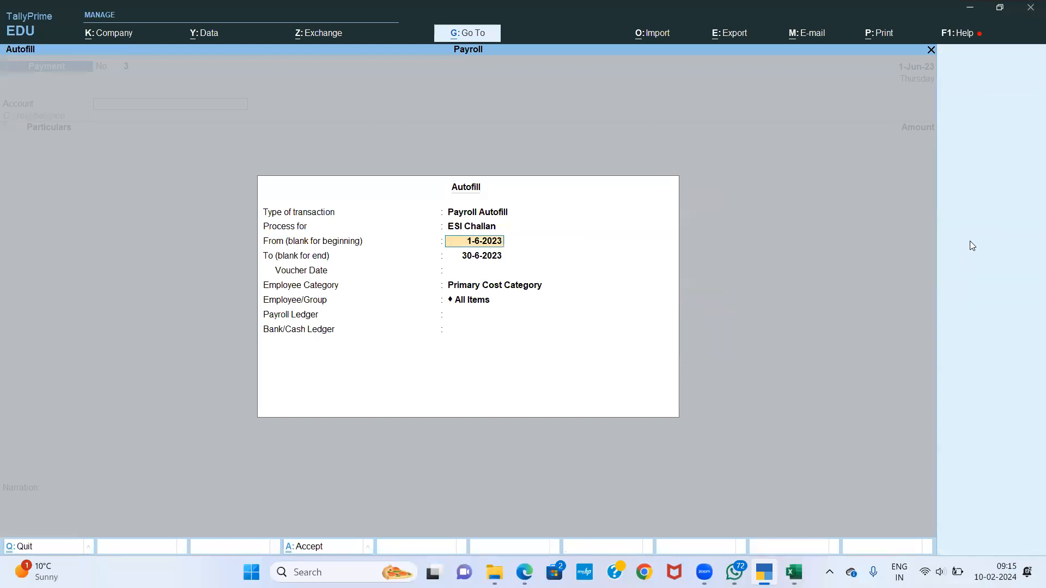
Step: Set the ESI challan period to 1-5-2023 through 31-5-2023 and the voucher date to 1-6-2023
{"action": "type", "text": "1-5"}
{"action": "key", "text": "Return"}
{"action": "type", "text": "31-5"}
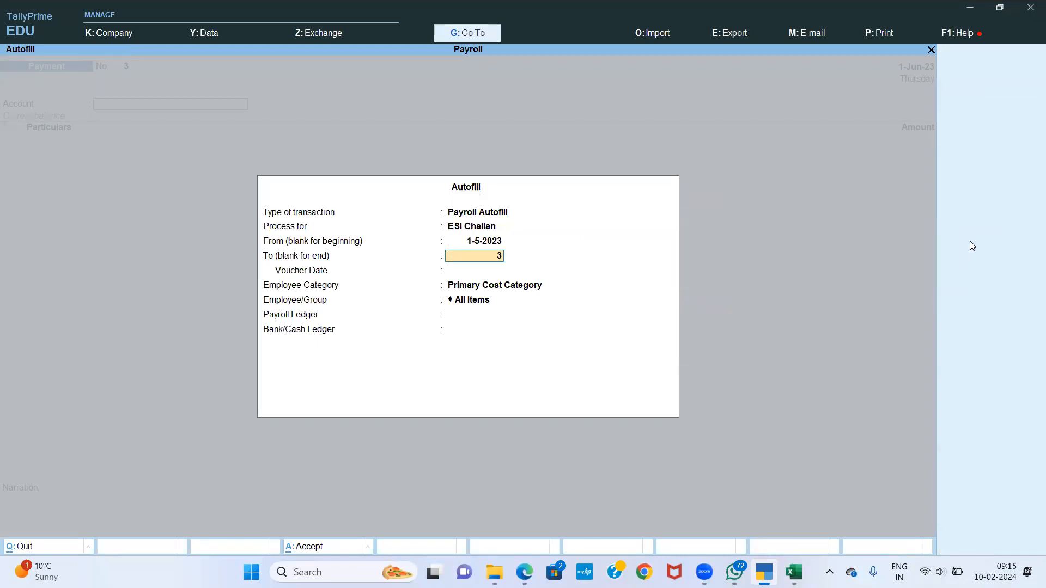
{"action": "key", "text": "Return"}
{"action": "type", "text": "1-6-2023"}
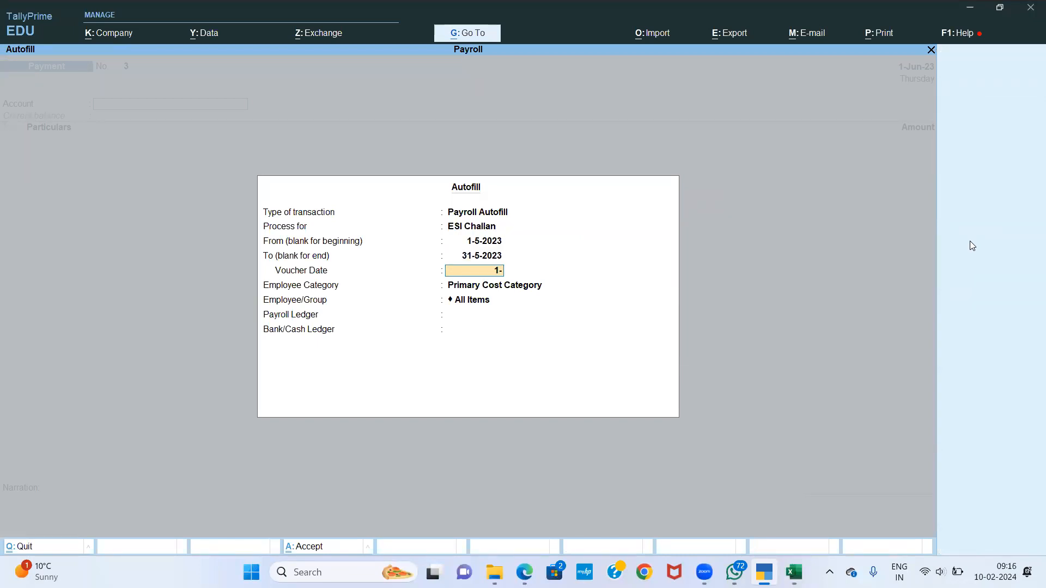
{"action": "key", "text": "Return"}
Step: Autofill the ESI challan for Head Office, All Items, with the ESI PAYABLE and SBI ledgers, and save the voucher
{"action": "key", "text": "Up"}
{"action": "key", "text": "Return"}
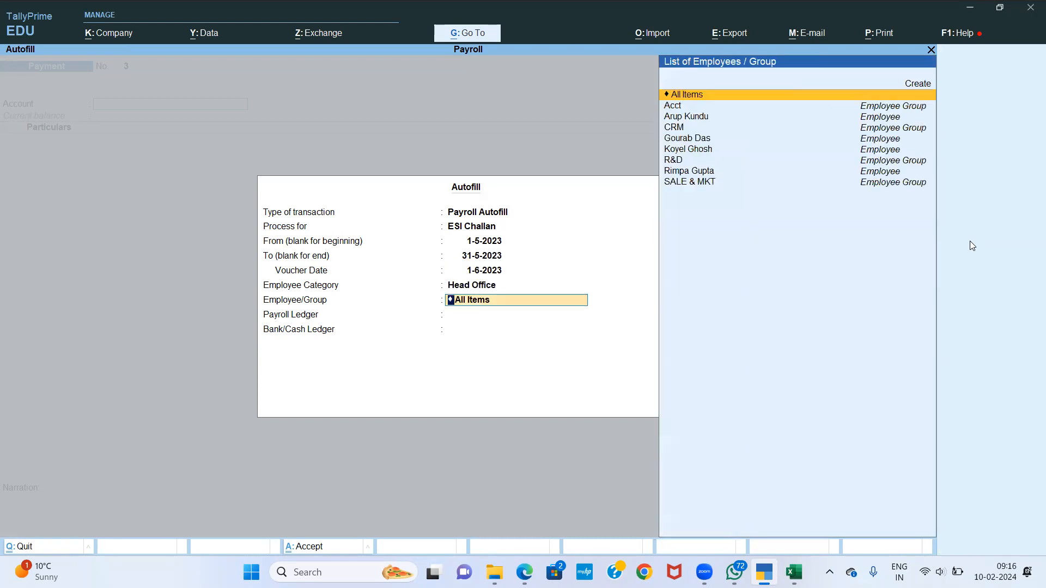
{"action": "key", "text": "Return"}
{"action": "key", "text": "Return"}
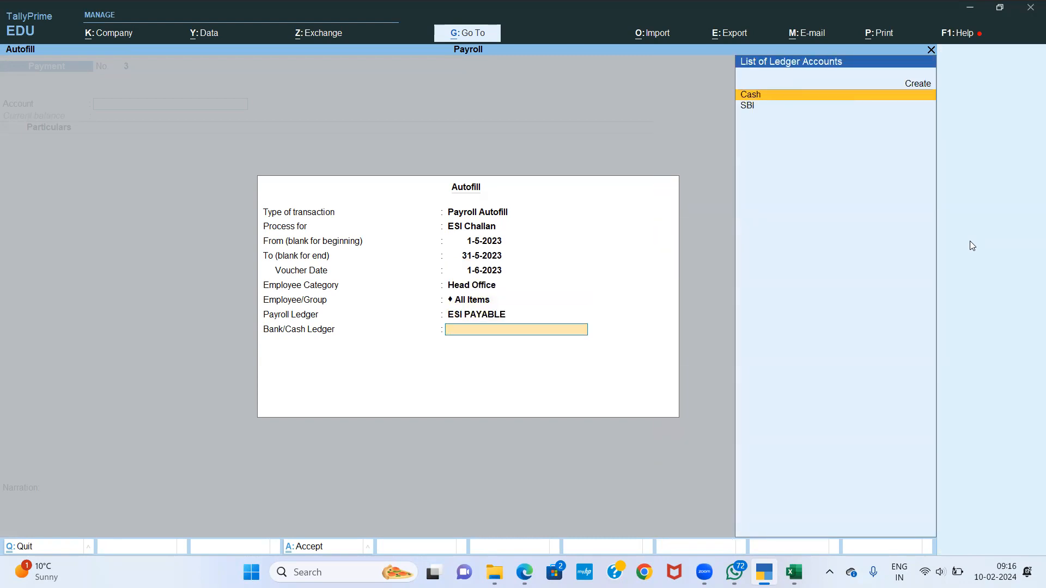
{"action": "key", "text": "Down"}
{"action": "key", "text": "Return"}
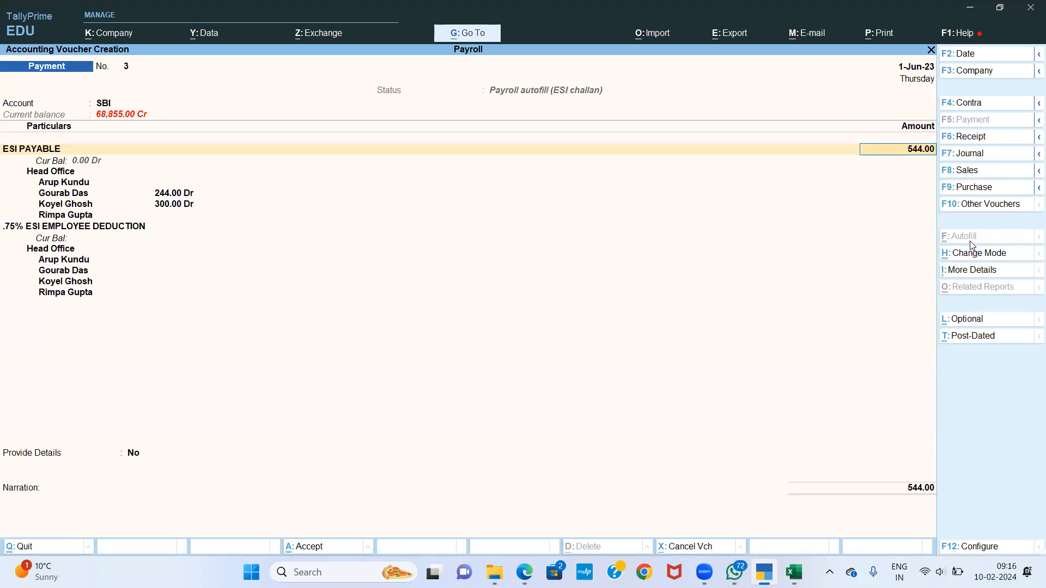
{"action": "key", "text": "ctrl"}
{"action": "key", "text": "ctrl+a"}
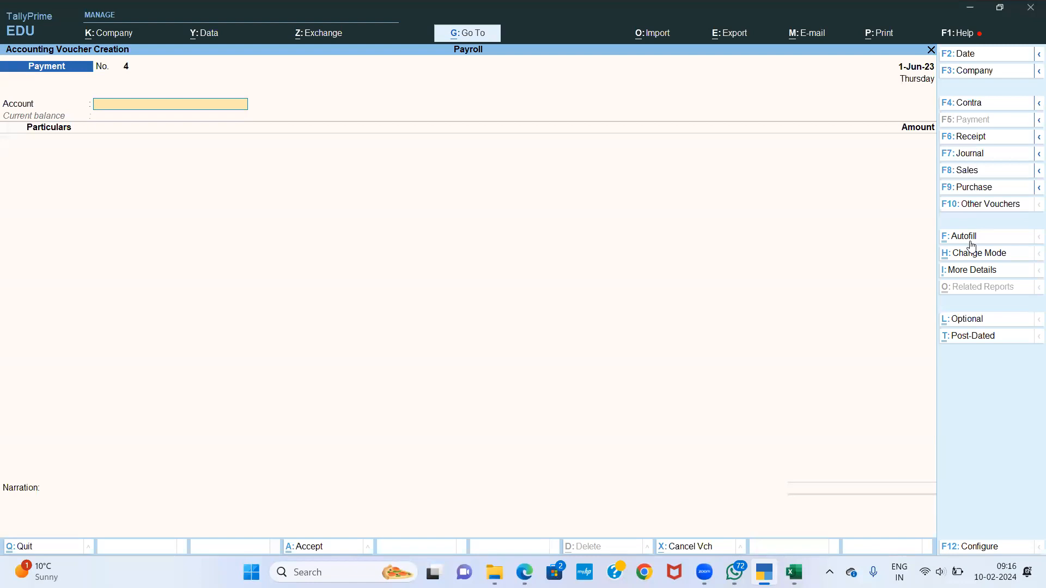
Step: Reopen the saved ESI payment voucher, examine its challan in an enlarged print preview, and leave the enlarged view
{"action": "key", "text": "Page_Up"}
{"action": "key", "text": "alt+p"}
{"action": "key", "text": "Return"}
{"action": "key", "text": "i"}
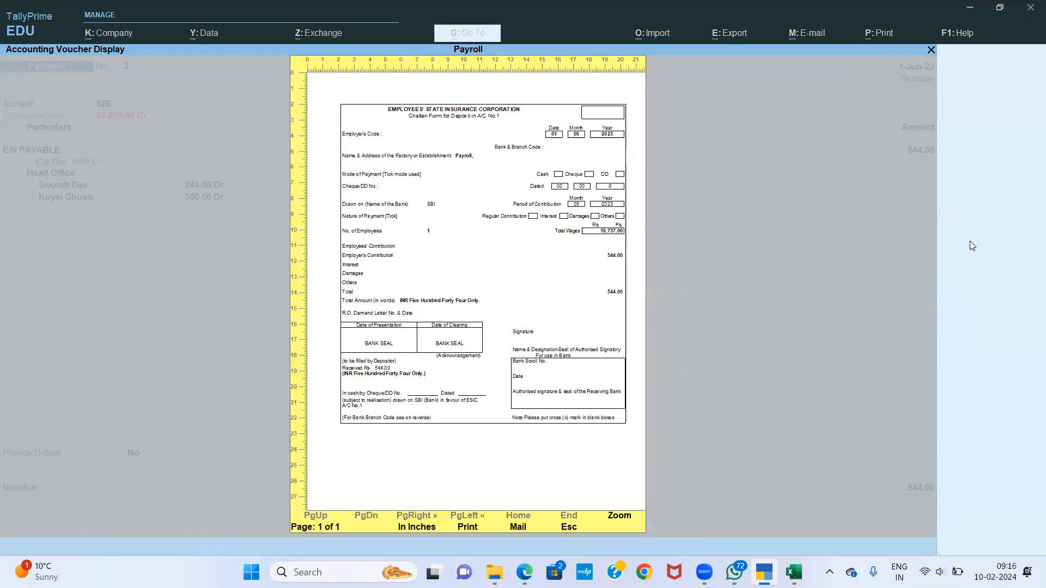
{"action": "left_click", "coordinate": [628, 517]}
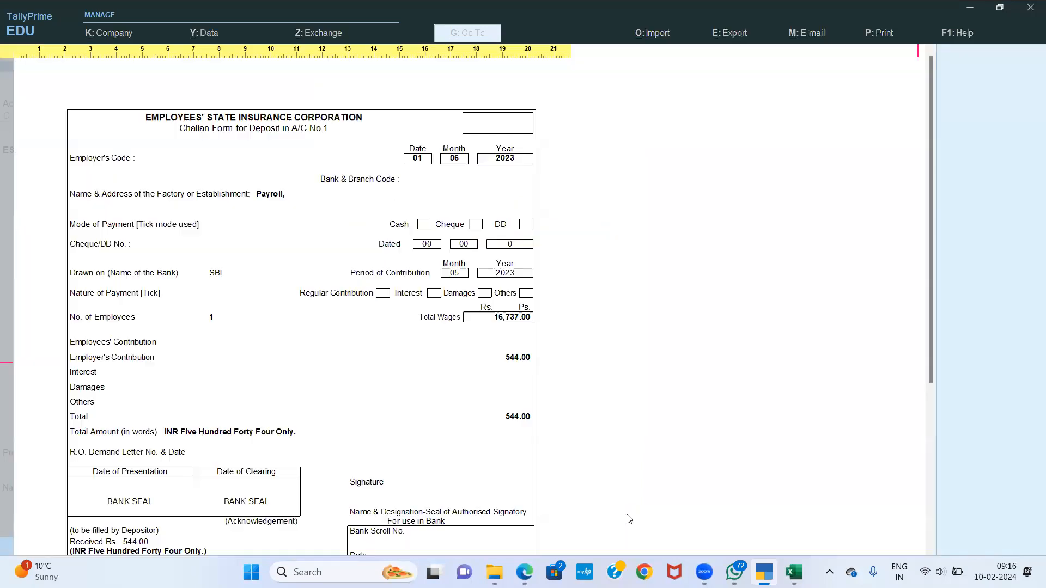
{"action": "key", "text": "Escape"}
{"action": "key", "text": "Escape"}
{"action": "key", "text": "Escape"}
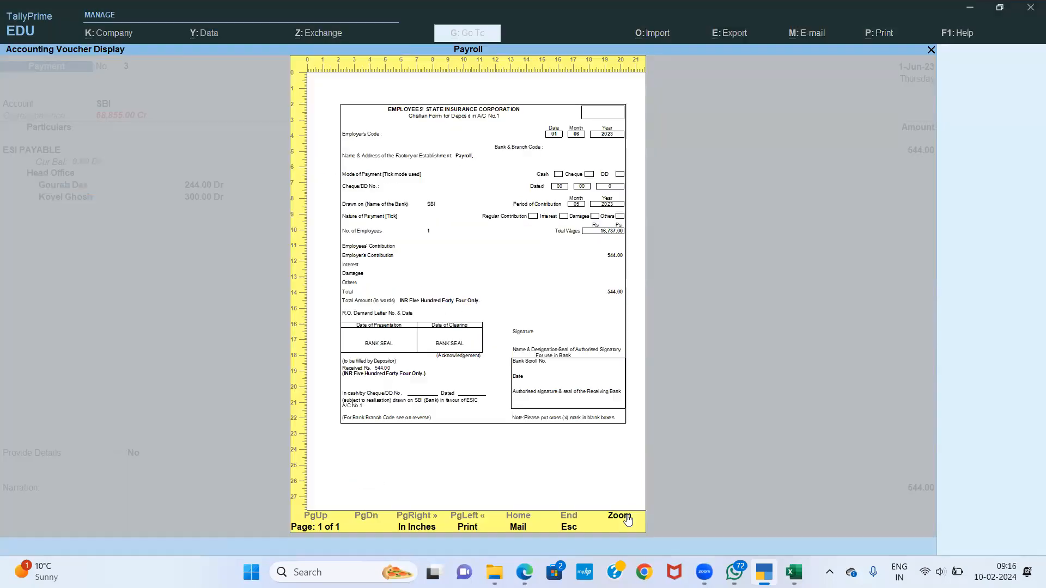
Step: Close the ESI challan print preview and quit the payment voucher without changes, returning to the Gateway of Tally
{"action": "key", "text": "Escape"}
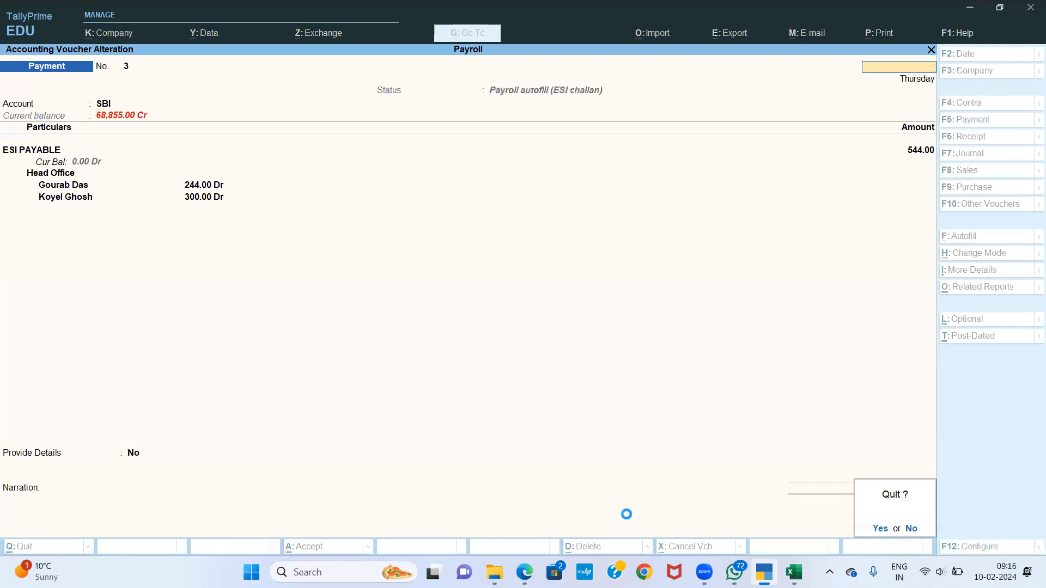
{"action": "key", "text": "y"}
{"action": "key", "text": "Escape"}
{"action": "key", "text": "y"}
Step: Open the Payment Advice from the Payroll Reports under Display More Reports
{"action": "key", "text": "Down"}
{"action": "key", "text": "Down"}
{"action": "key", "text": "Down"}
{"action": "key", "text": "Down"}
{"action": "key", "text": "Down"}
{"action": "key", "text": "Down"}
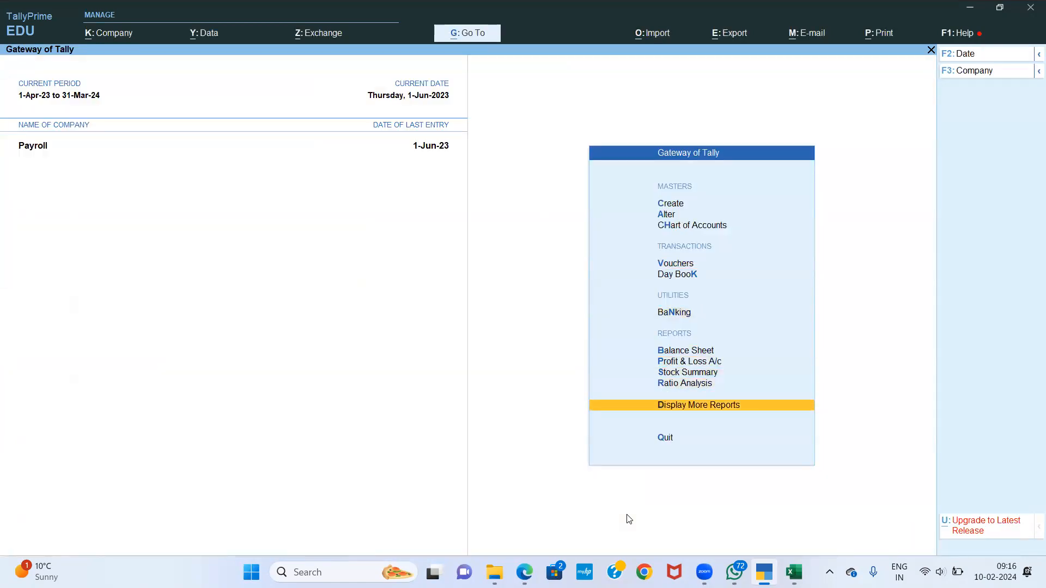
{"action": "key", "text": "Return"}
{"action": "key", "text": "Down"}
{"action": "key", "text": "Down"}
{"action": "key", "text": "Down"}
{"action": "key", "text": "Down"}
{"action": "key", "text": "Down"}
{"action": "key", "text": "Down"}
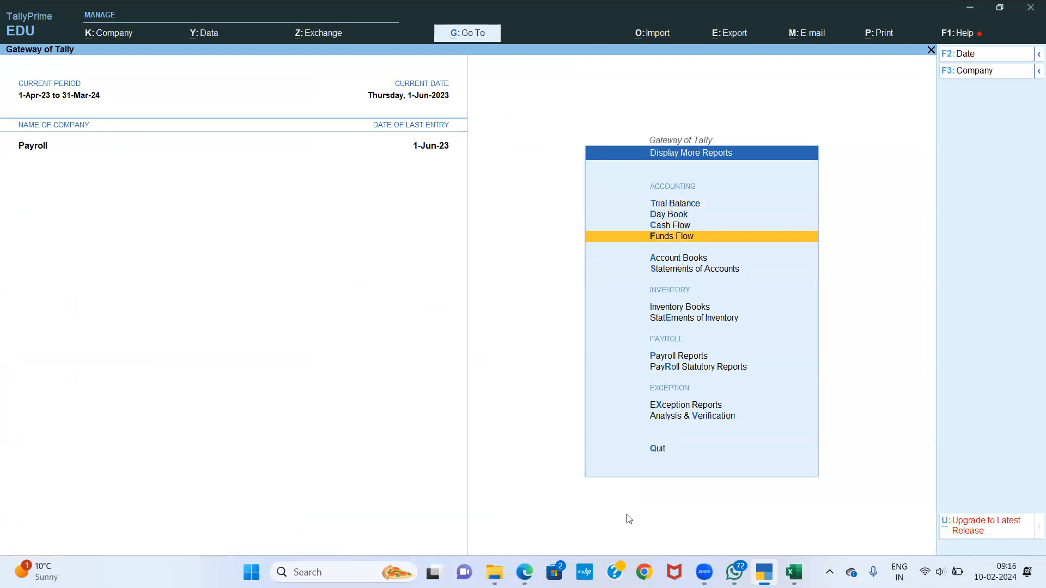
{"action": "key", "text": "Down"}
{"action": "key", "text": "Down"}
{"action": "key", "text": "Up"}
{"action": "key", "text": "Up"}
{"action": "key", "text": "Down"}
{"action": "key", "text": "Down"}
{"action": "key", "text": "Return"}
{"action": "key", "text": "Down"}
{"action": "key", "text": "Down"}
{"action": "key", "text": "Down"}
{"action": "key", "text": "Return"}
Step: Configure the payment advice with a payment voucher period from 1-5-2023 to 1-6-2023
{"action": "key", "text": "Left"}
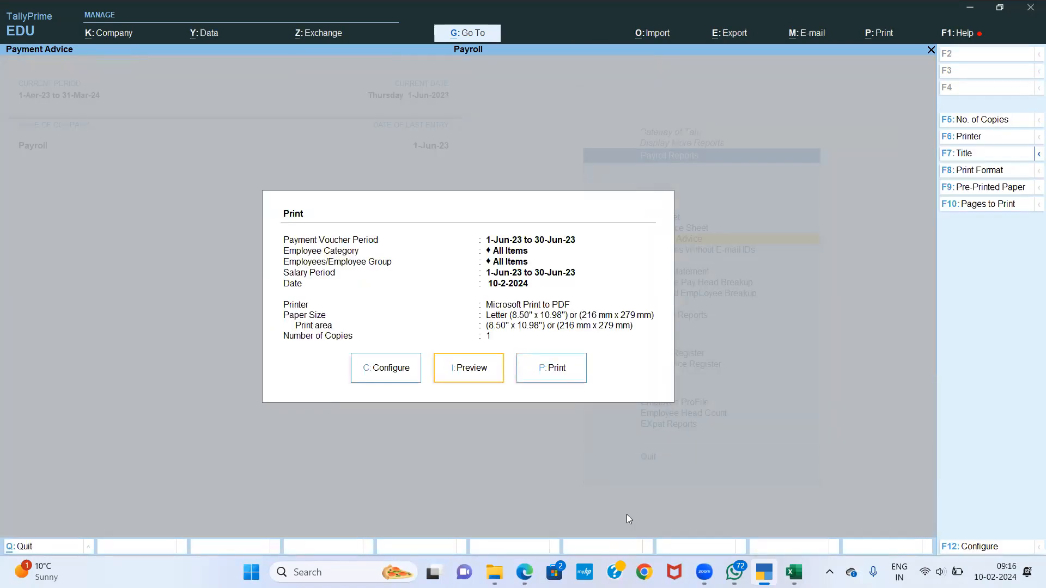
{"action": "key", "text": "Left"}
{"action": "key", "text": "Return"}
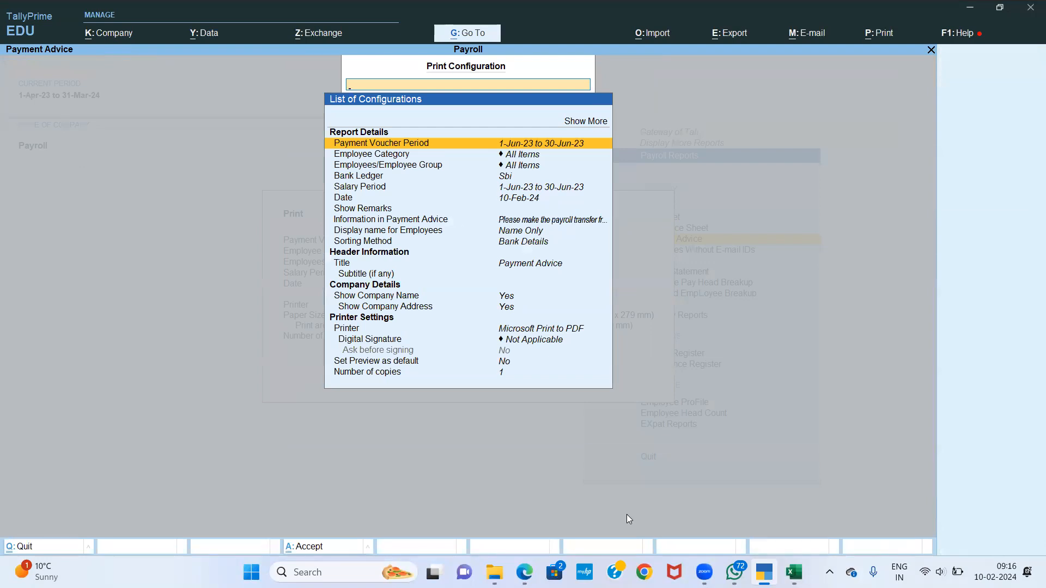
{"action": "key", "text": "Return"}
{"action": "type", "text": "1-5"}
{"action": "key", "text": "Return"}
{"action": "type", "text": "1-6"}
{"action": "key", "text": "Return"}
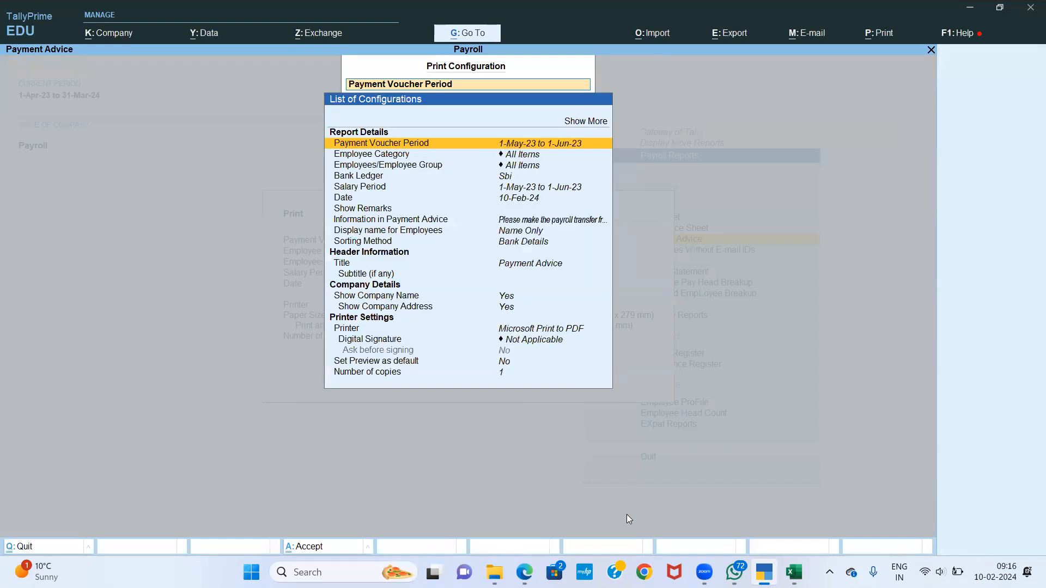
{"action": "key", "text": "Return"}
{"action": "key", "text": "Return"}
{"action": "key", "text": "Return"}
{"action": "key", "text": "Down"}
{"action": "key", "text": "Down"}
{"action": "key", "text": "Down"}
{"action": "key", "text": "Down"}
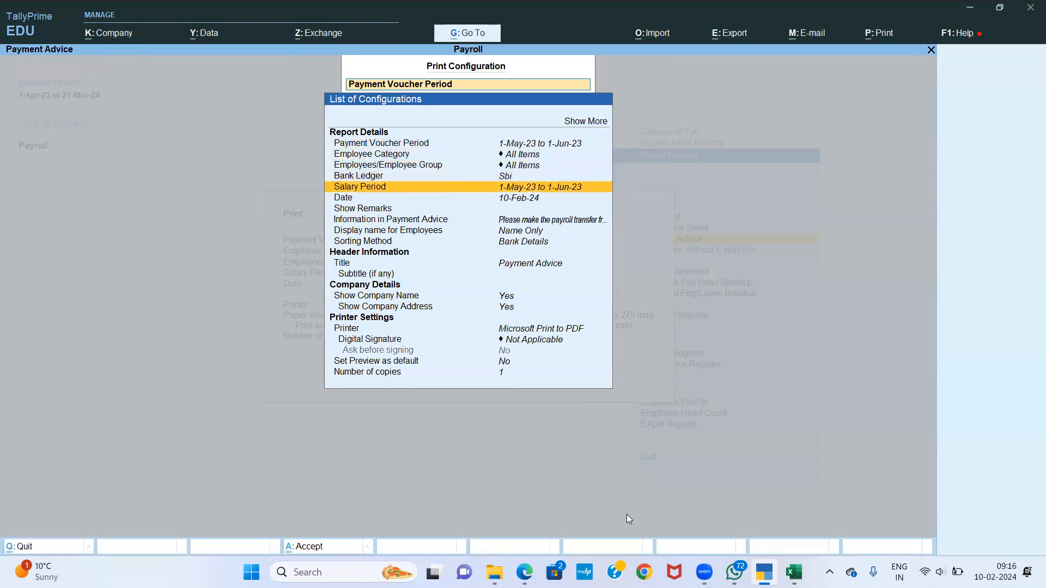
{"action": "type", "text": "1"}
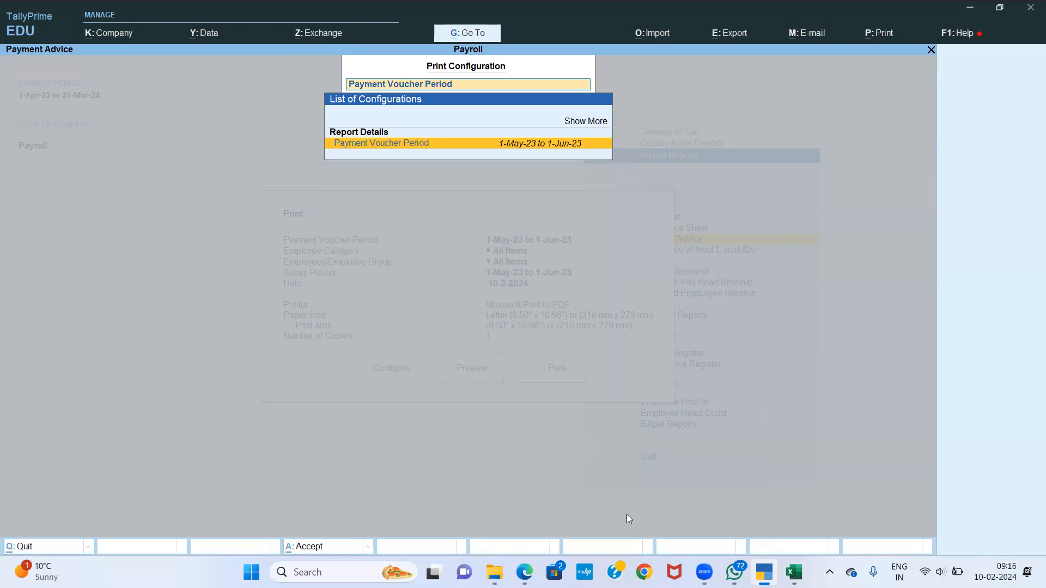
{"action": "key", "text": "BackSpace"}
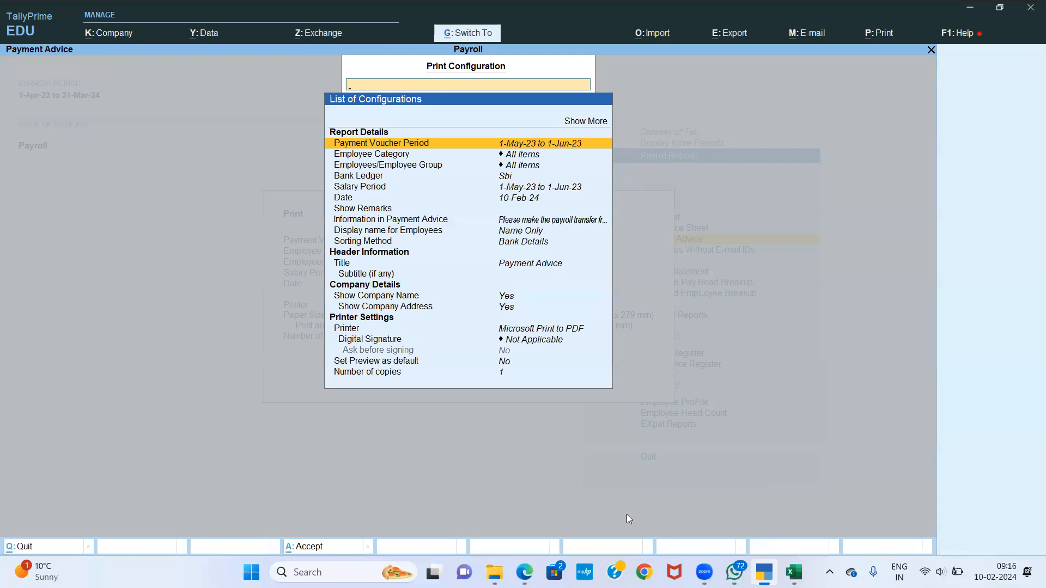
Step: Preview the payment advice addressed to SBI at enlarged size, examine the employee transfer list, and return to Payroll Reports
{"action": "key", "text": "Escape"}
{"action": "key", "text": "i"}
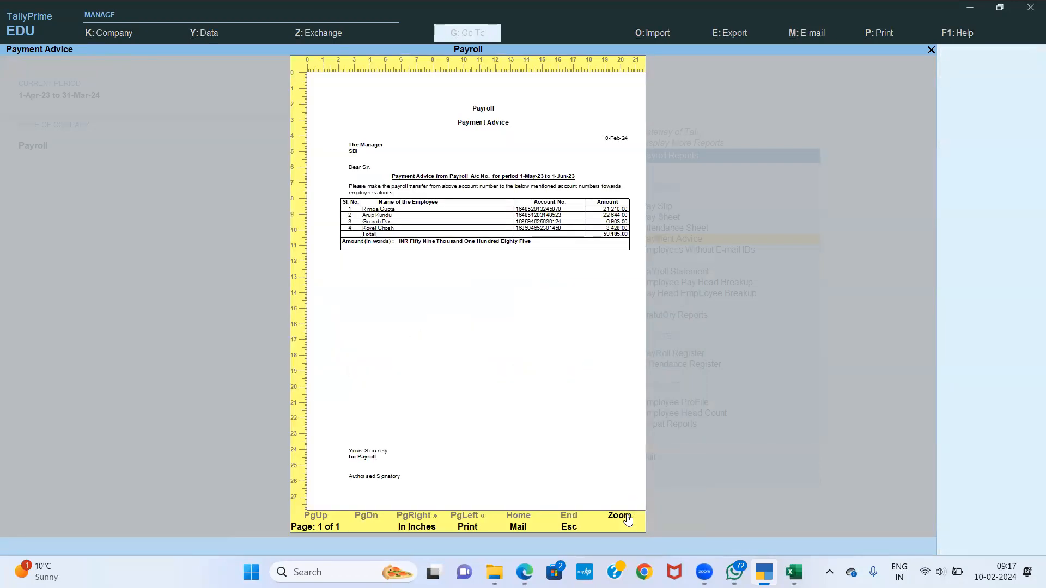
{"action": "left_click", "coordinate": [625, 520]}
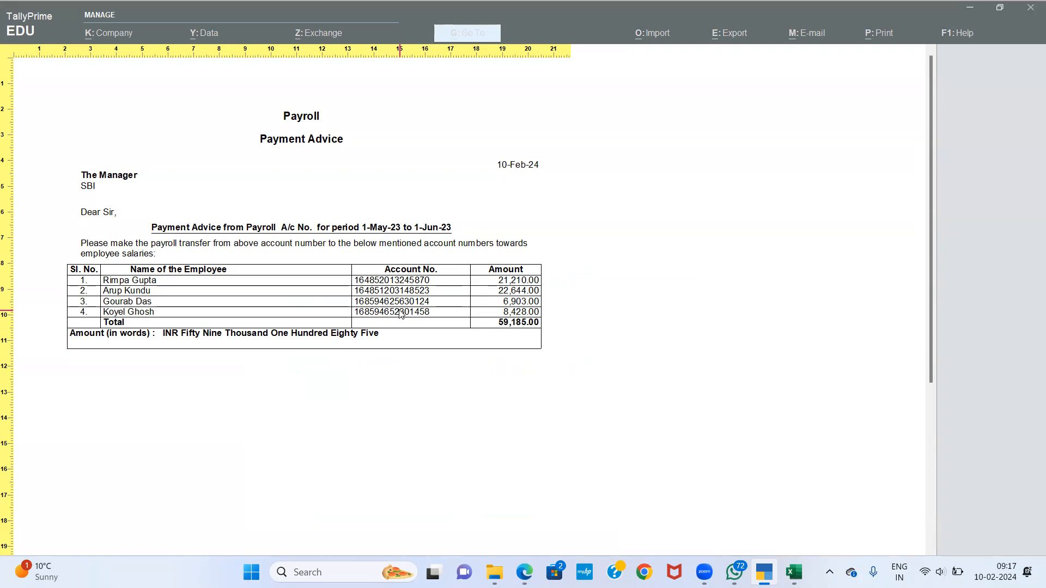
{"action": "key", "text": "Escape"}
{"action": "key", "text": "Escape"}
{"action": "key", "text": "Escape"}
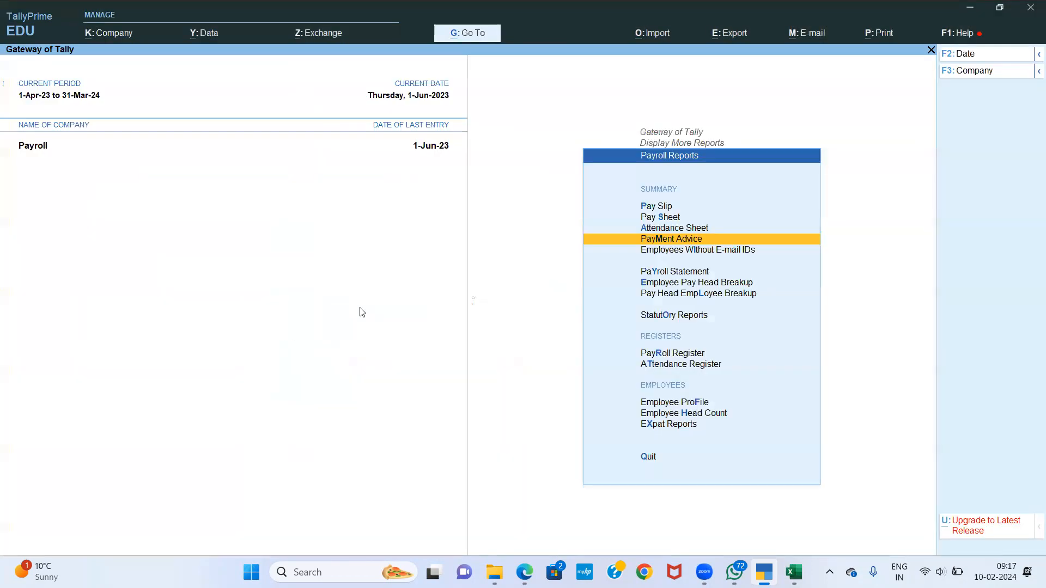
Step: Reopen the Payment Advice and set its payment voucher period to 1-5-2023 through 1-6-2023
{"action": "key", "text": "Return"}
{"action": "key", "text": "c"}
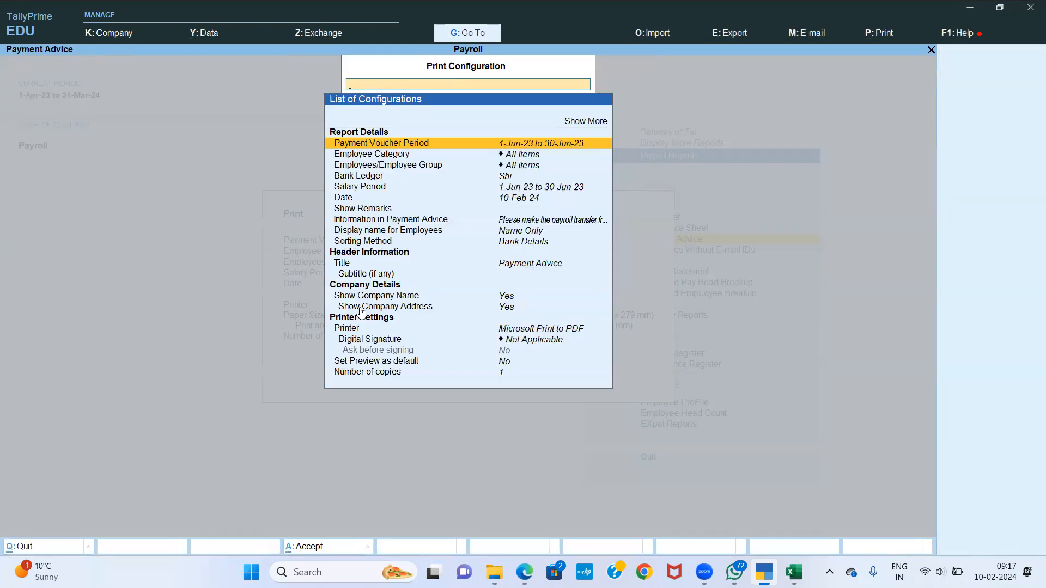
{"action": "key", "text": "Return"}
{"action": "type", "text": "1-5"}
{"action": "key", "text": "Return"}
{"action": "type", "text": "1-"}
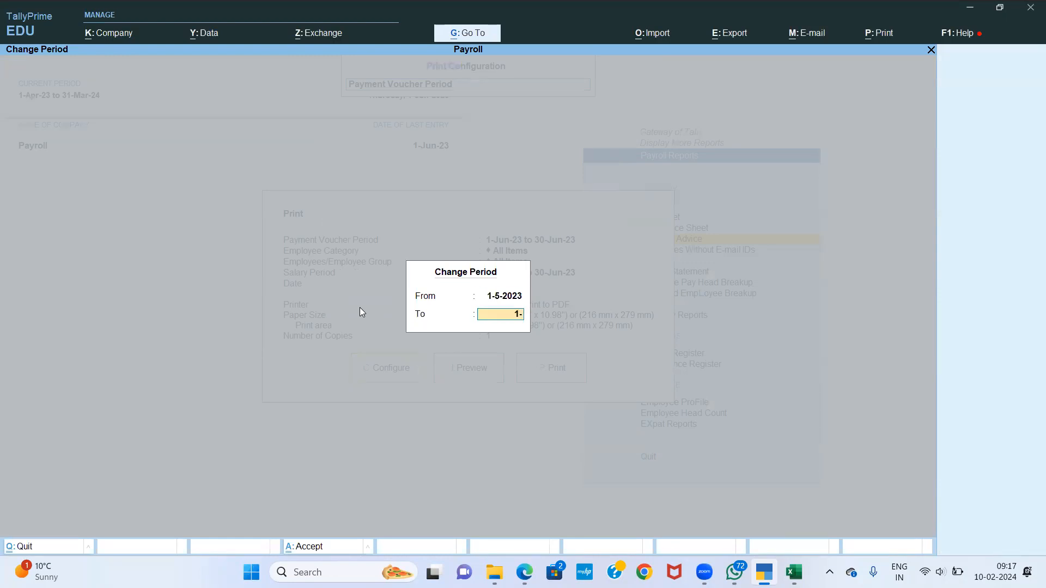
{"action": "type", "text": "6"}
{"action": "key", "text": "Return"}
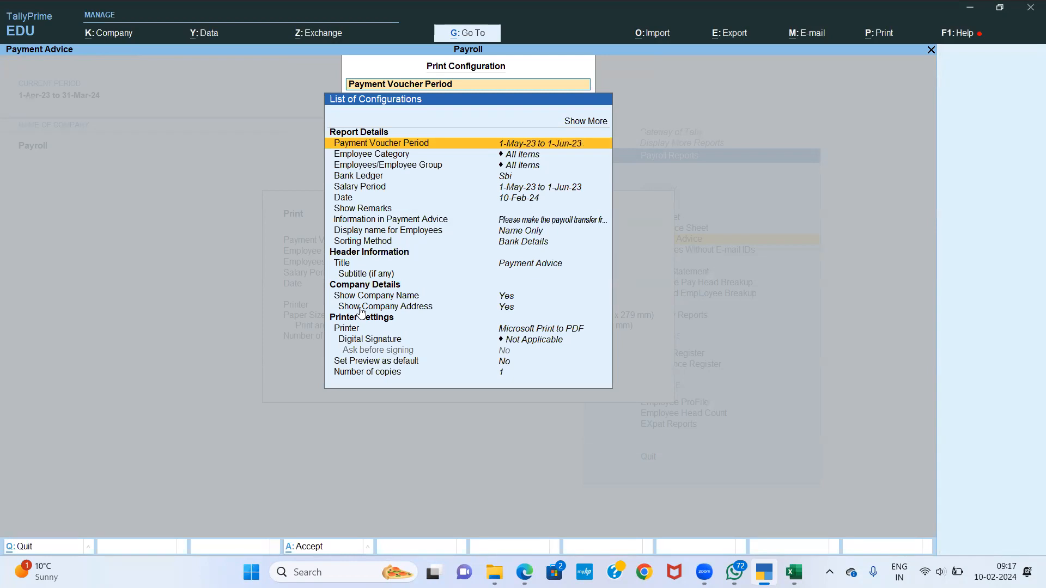
Step: Set the end of the payment voucher period to 31-5-2023, preview the resulting advice, and close the preview
{"action": "key", "text": "Return"}
{"action": "key", "text": "Return"}
{"action": "type", "text": "31"}
{"action": "key", "text": "Return"}
{"action": "key", "text": "Escape"}
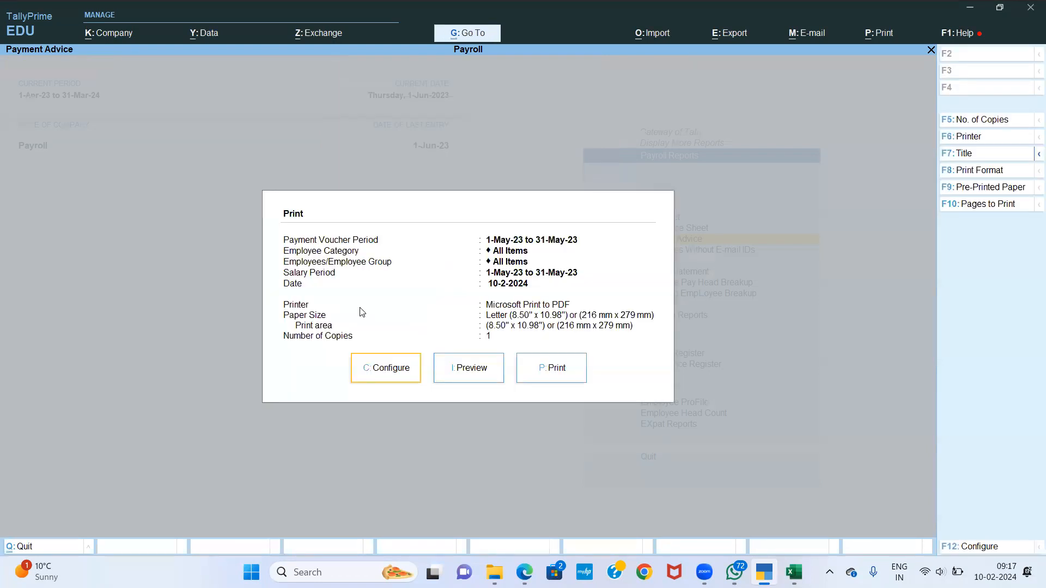
{"action": "key", "text": "i"}
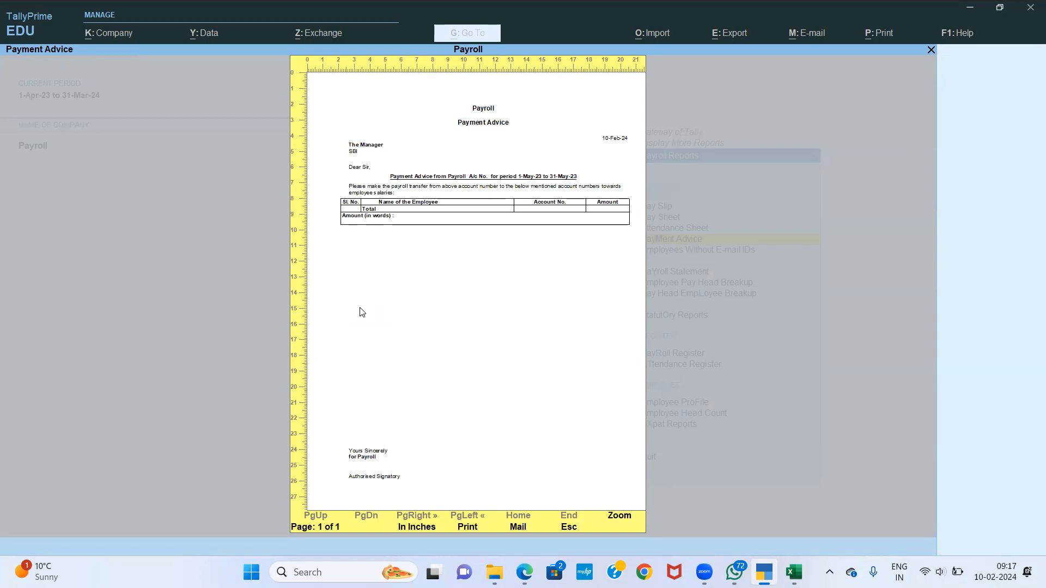
{"action": "key", "text": "Escape"}
Step: Reconfigure the payment advice with a payment voucher period ending 1-6-2023 and accept the configuration
{"action": "key", "text": "Left"}
{"action": "key", "text": "Left"}
{"action": "key", "text": "Return"}
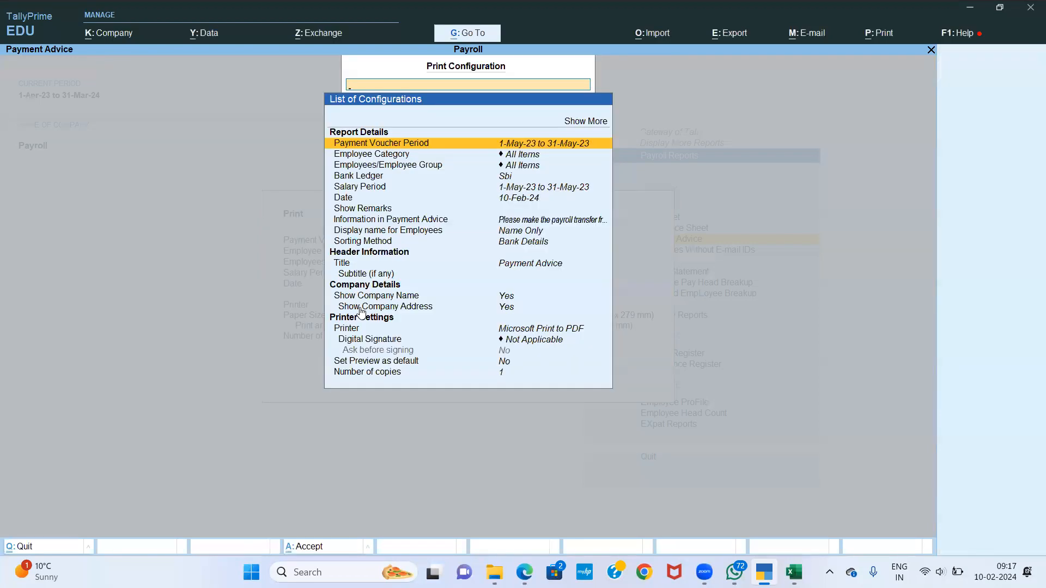
{"action": "type", "text": "1"}
{"action": "key", "text": "BackSpace"}
{"action": "key", "text": "Return"}
{"action": "type", "text": "1-"}
{"action": "key", "text": "Return"}
{"action": "type", "text": "1-6"}
{"action": "key", "text": "Return"}
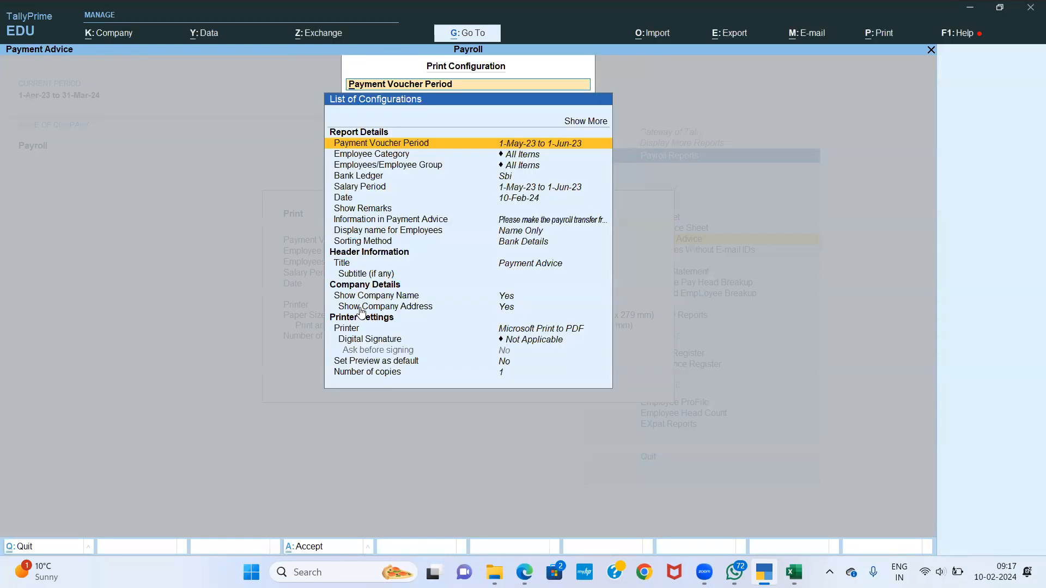
{"action": "key", "text": "ctrl+a"}
Step: Preview the reconfigured payment advice at enlarged size and close it back to Payroll Reports
{"action": "key", "text": "i"}
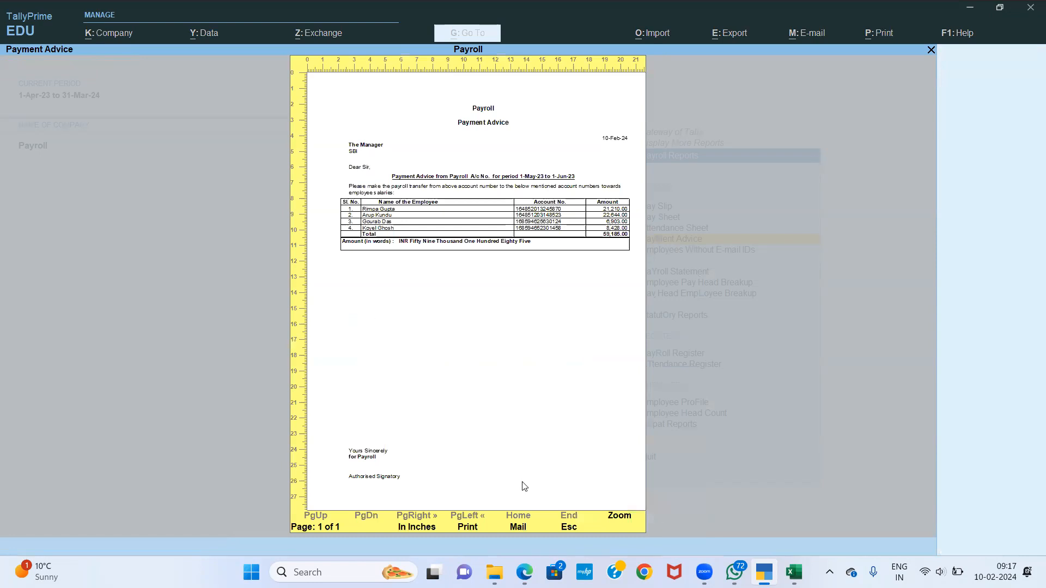
{"action": "left_click", "coordinate": [618, 517]}
{"action": "key", "text": "alt+z"}
{"action": "key", "text": "Escape"}
{"action": "key", "text": "Escape"}
Step: Open the Pay Slip report for All Items in both employee category and employee group
{"action": "key", "text": "Up"}
{"action": "key", "text": "Up"}
{"action": "key", "text": "Up"}
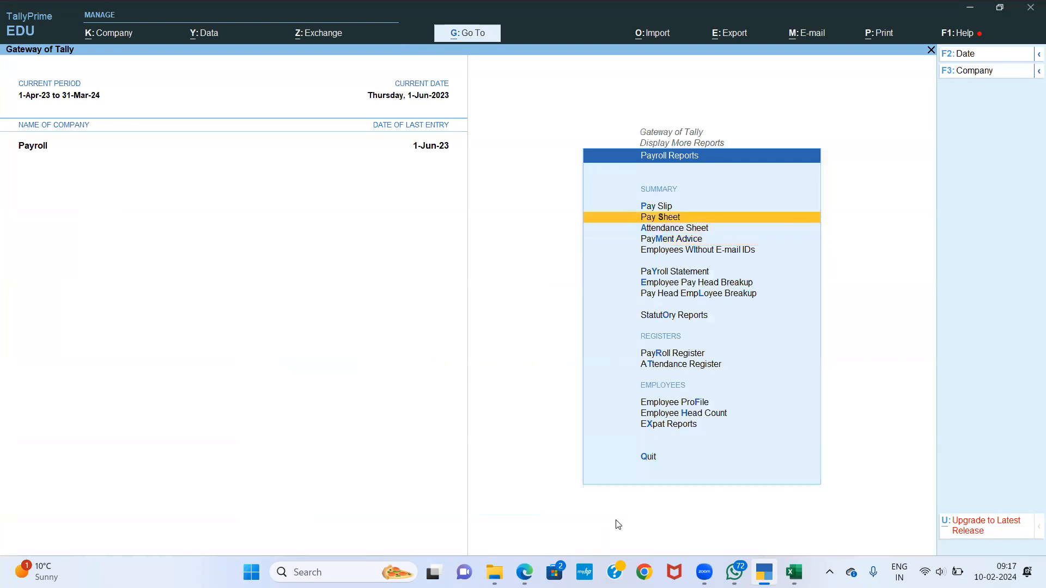
{"action": "key", "text": "Return"}
{"action": "key", "text": "Return"}
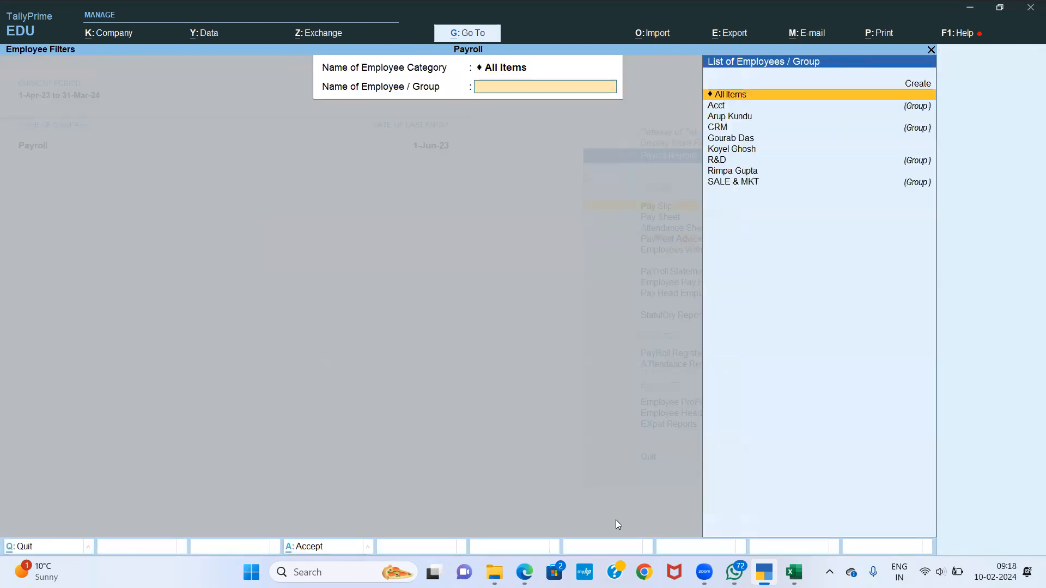
{"action": "key", "text": "Return"}
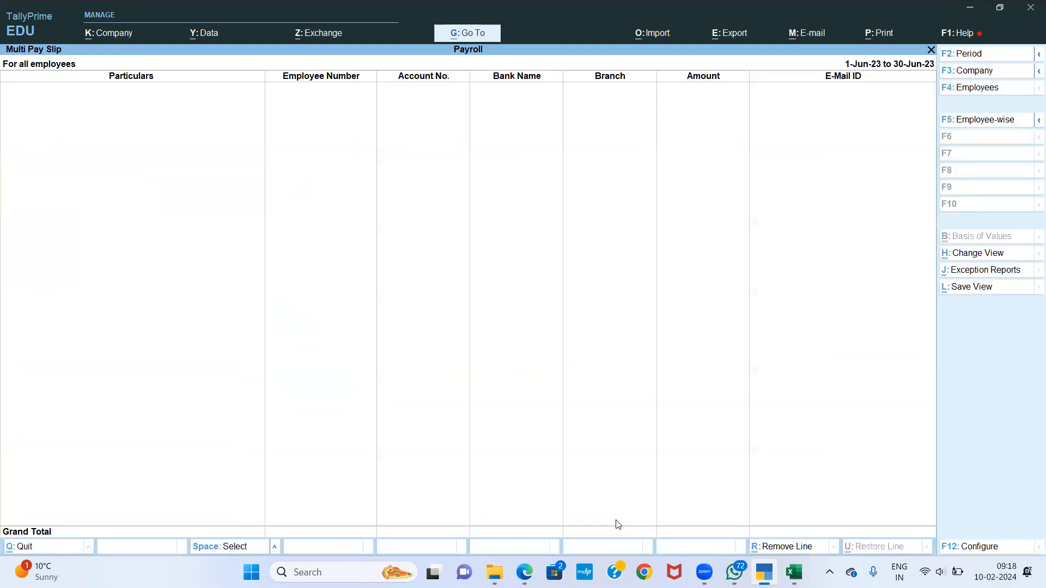
Step: Set the Multi Pay Slip period to May 2023, from 1-May-23 to 31-May-23
{"action": "key", "text": "alt+F2"}
{"action": "type", "text": "MA"}
{"action": "key", "text": "Return"}
{"action": "type", "text": "MAY"}
{"action": "key", "text": "Return"}
Step: Open the pay slip of the employee in the Acct group and examine its print preview at enlarged size
{"action": "key", "text": "Down"}
{"action": "key", "text": "Down"}
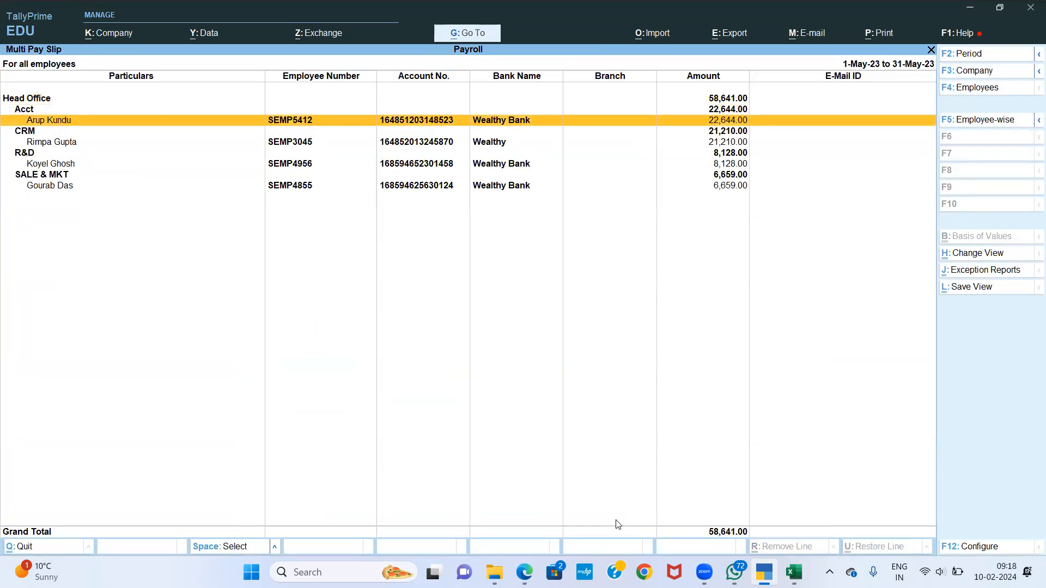
{"action": "key", "text": "Return"}
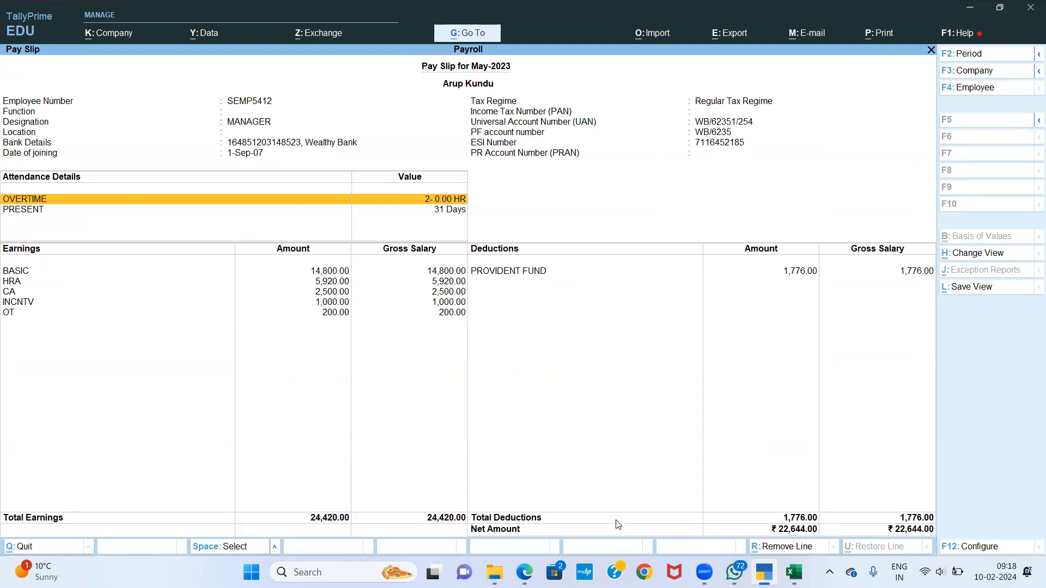
{"action": "key", "text": "alt+p"}
{"action": "key", "text": "Down"}
{"action": "key", "text": "Up"}
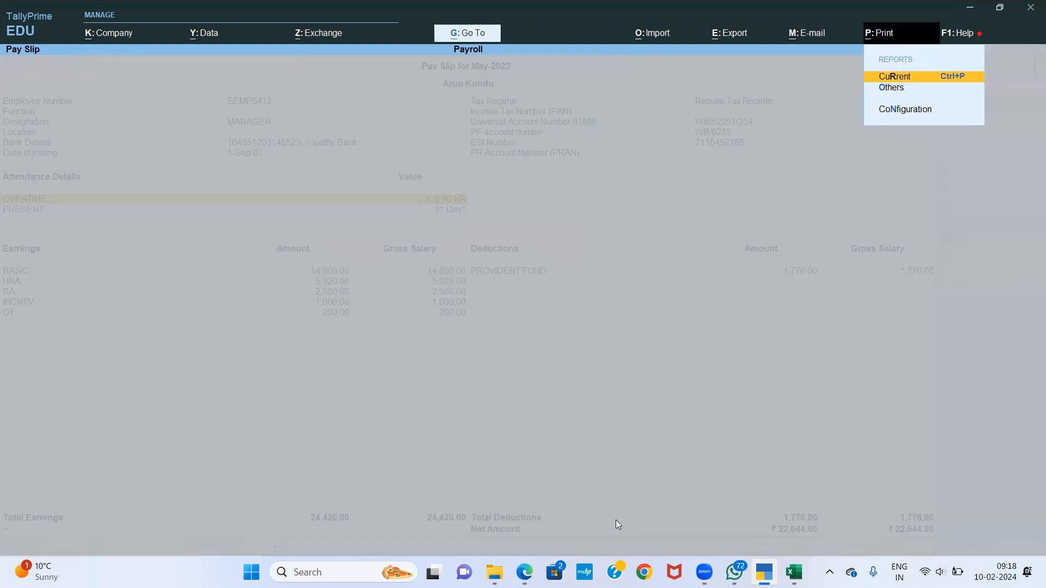
{"action": "key", "text": "Return"}
{"action": "key", "text": "Left"}
{"action": "key", "text": "Return"}
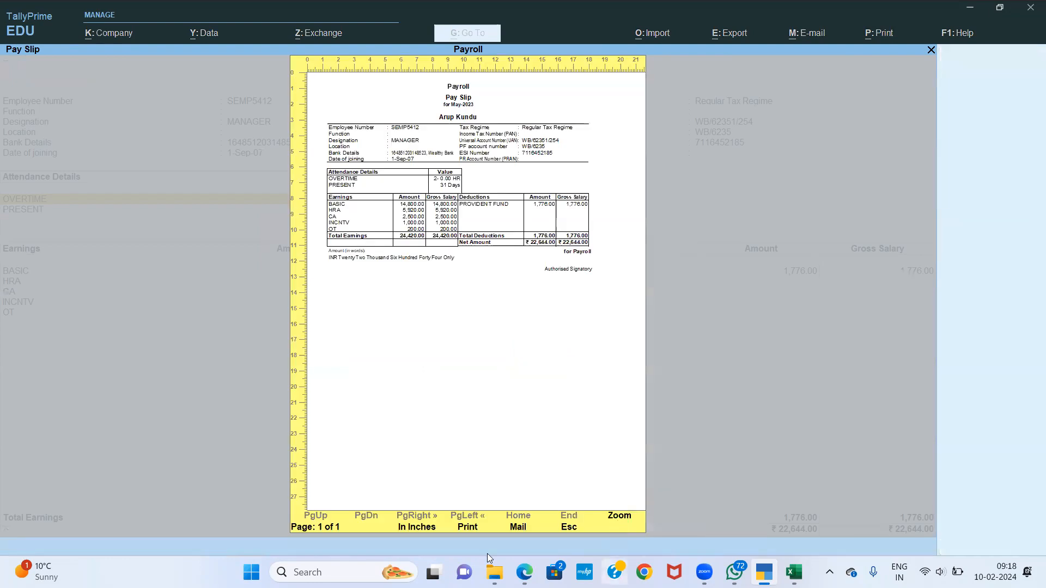
{"action": "left_click", "coordinate": [619, 516]}
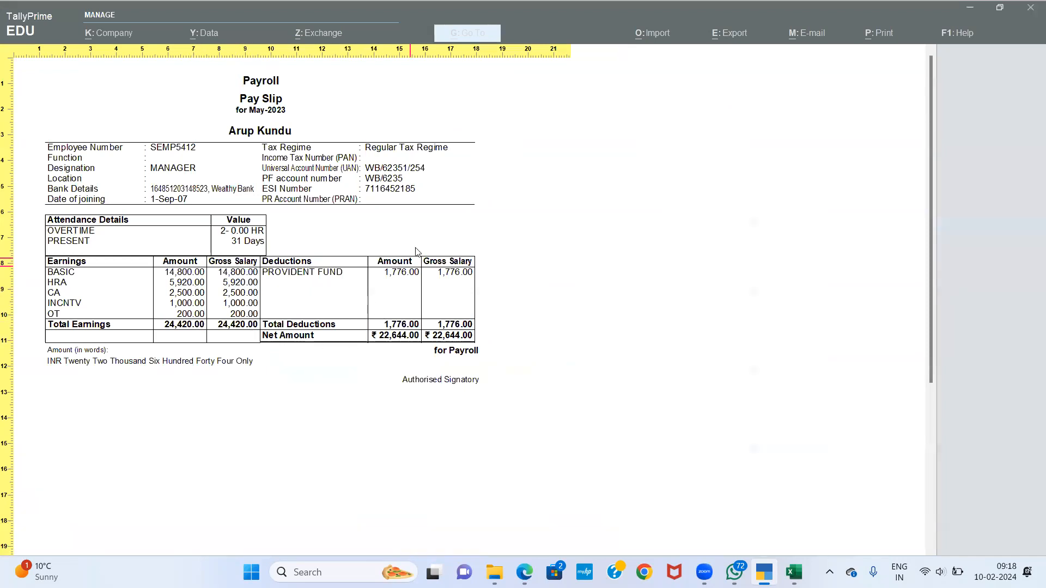
Step: Close the pay slip preview, the pay slip and the Multi Pay Slip list, returning to Payroll Reports at Pay Sheet
{"action": "key", "text": "Escape"}
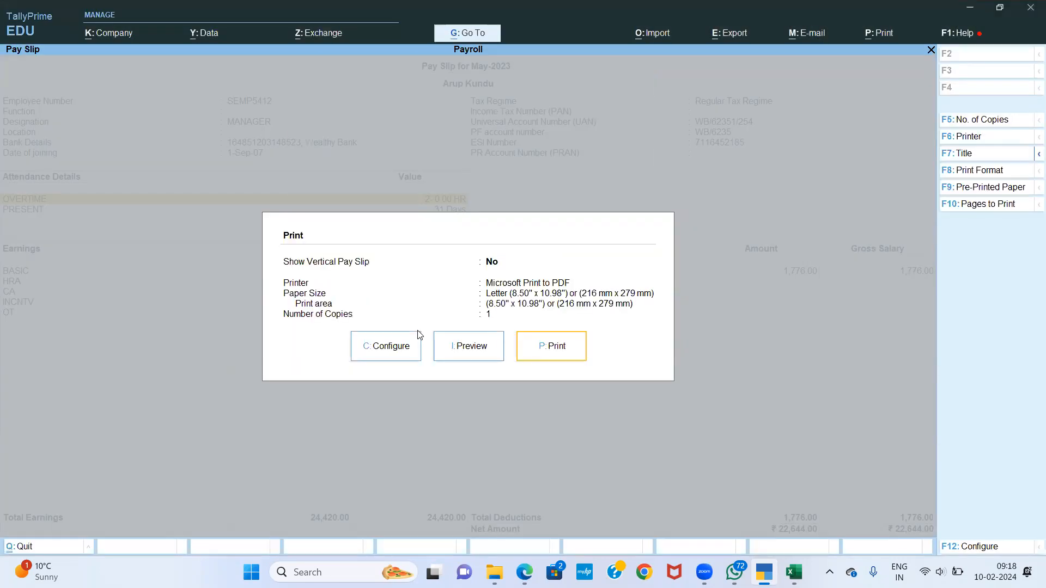
{"action": "key", "text": "Escape"}
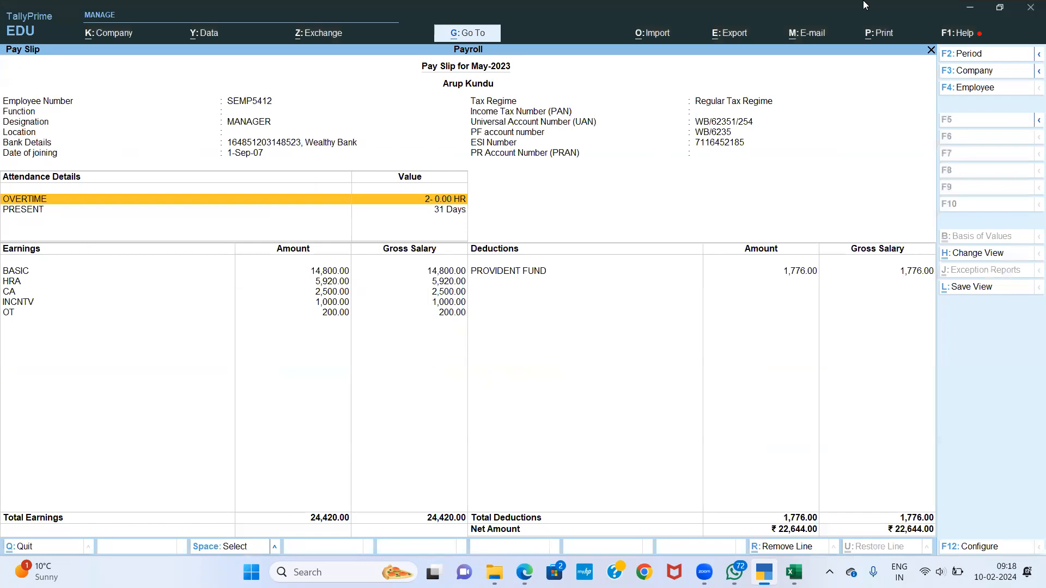
{"action": "key", "text": "Escape"}
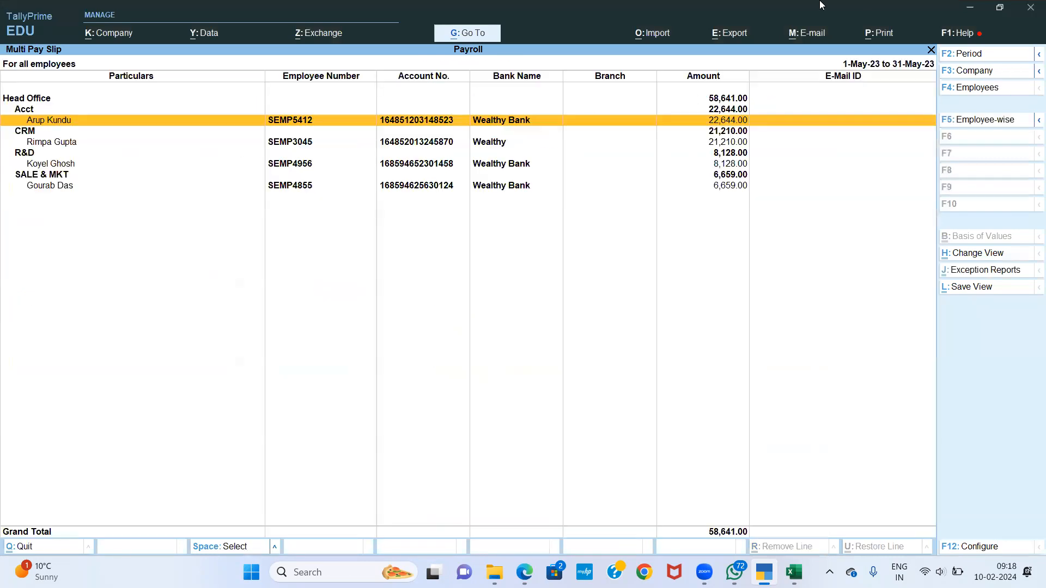
{"action": "key", "text": "Escape"}
{"action": "key", "text": "Escape"}
{"action": "key", "text": "Down"}
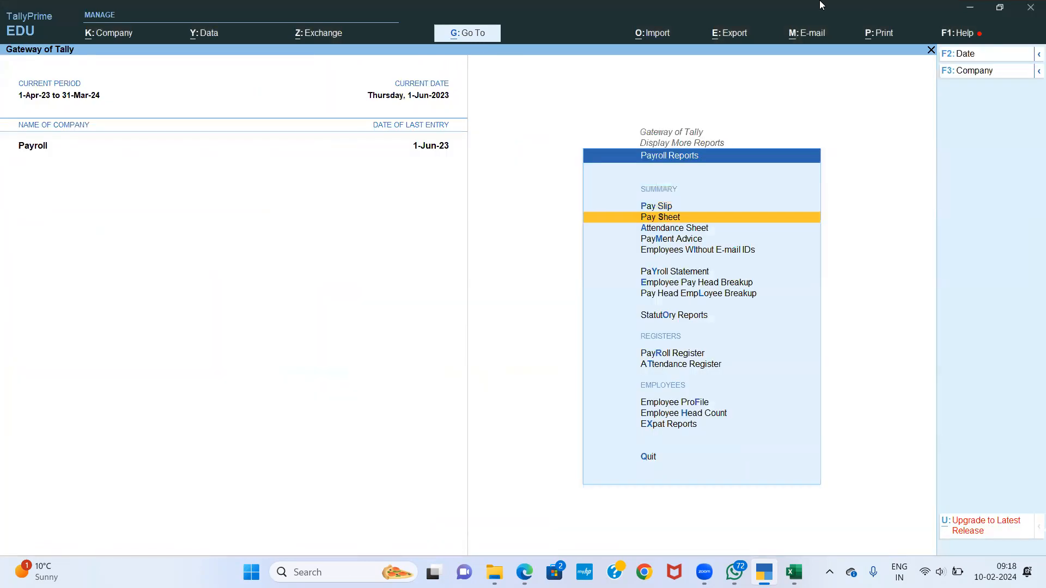
{"action": "key", "text": "Return"}
{"action": "key", "text": "Return"}
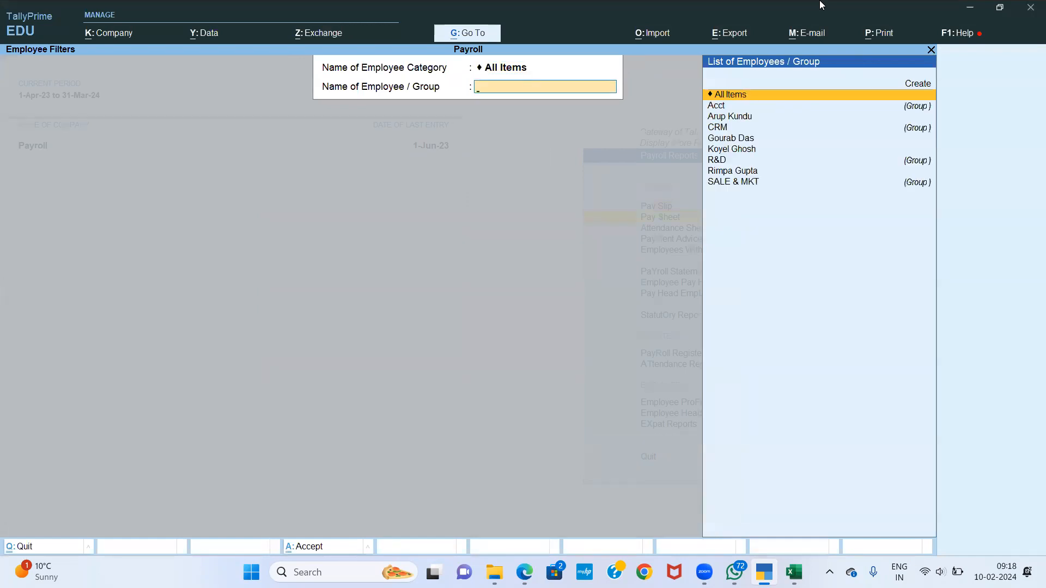
{"action": "key", "text": "Return"}
{"action": "key", "text": "F2"}
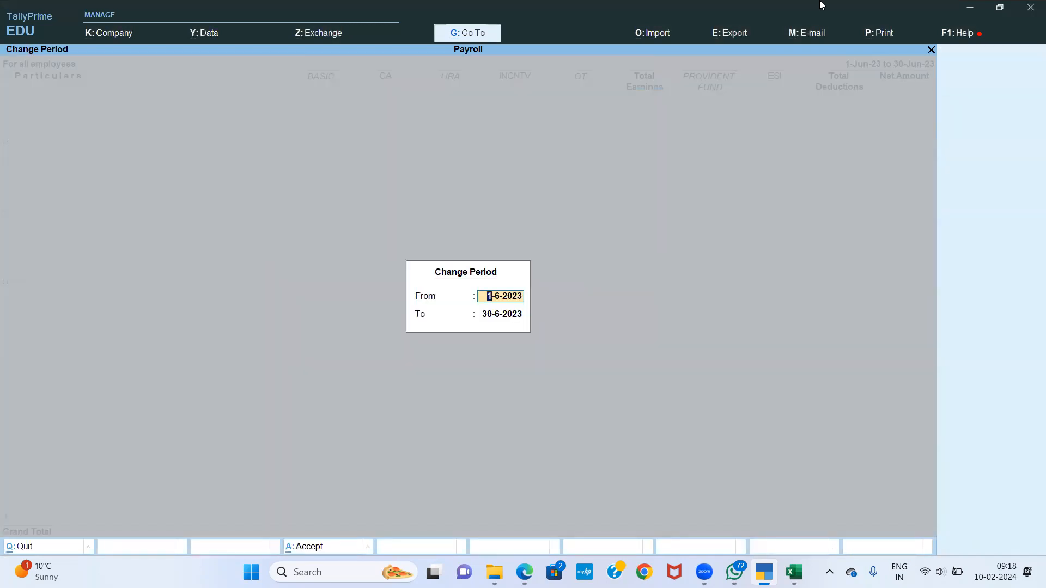
{"action": "key", "text": "Escape"}
{"action": "key", "text": "Escape"}
{"action": "key", "text": "Escape"}
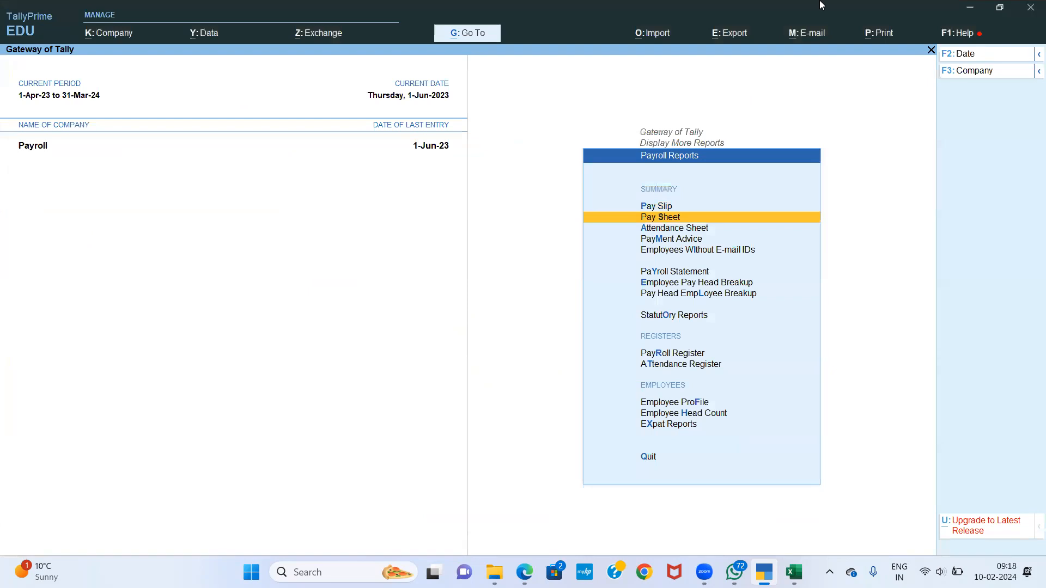
Step: Open the Pay Sheet for All Items and set its period to May 2023
{"action": "key", "text": "Return"}
{"action": "key", "text": "Return"}
{"action": "key", "text": "Return"}
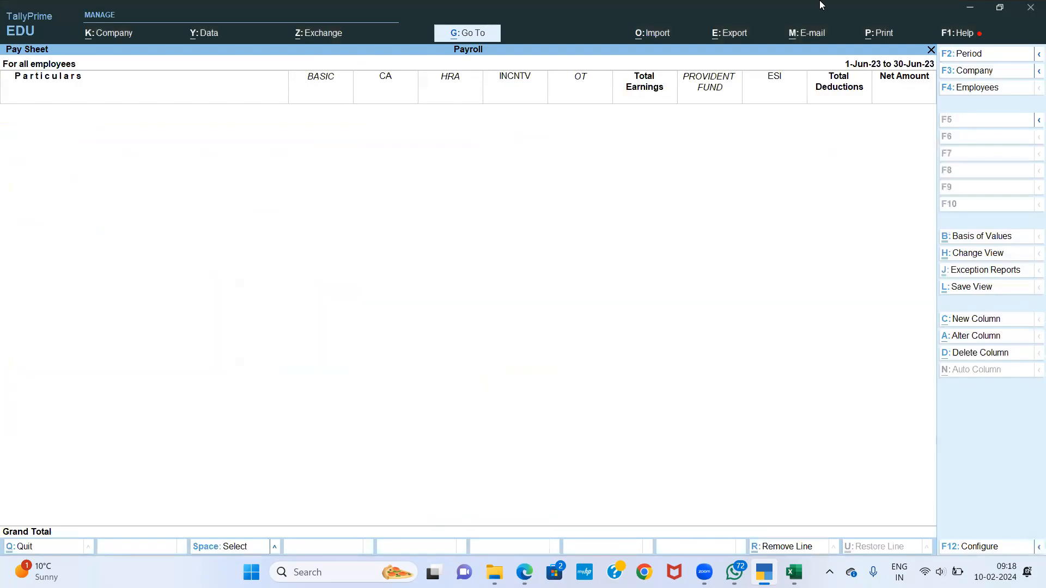
{"action": "key", "text": "alt+F2"}
{"action": "type", "text": "MAY"}
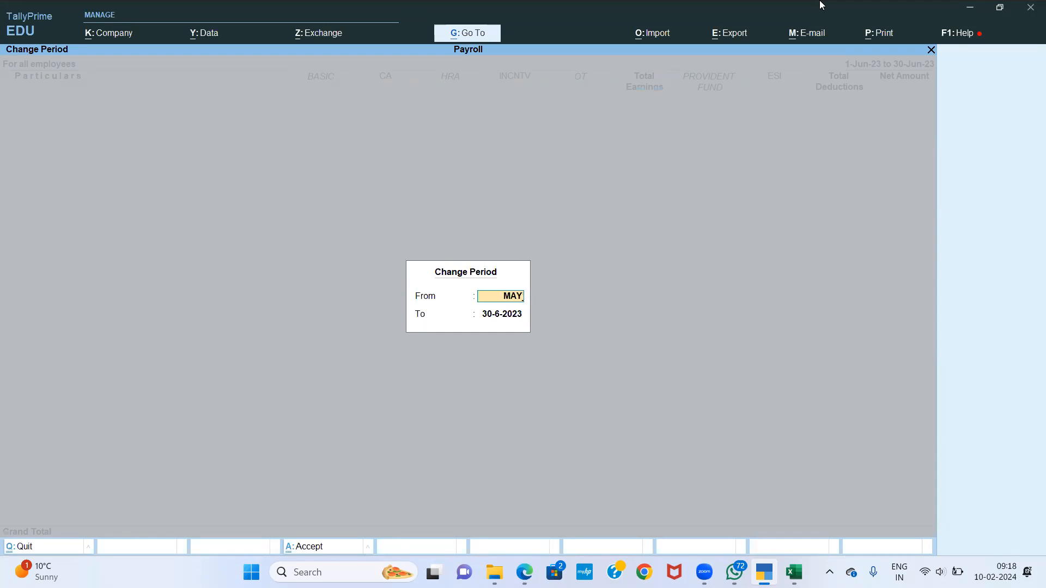
{"action": "key", "text": "Return"}
{"action": "type", "text": "MAY"}
{"action": "key", "text": "Return"}
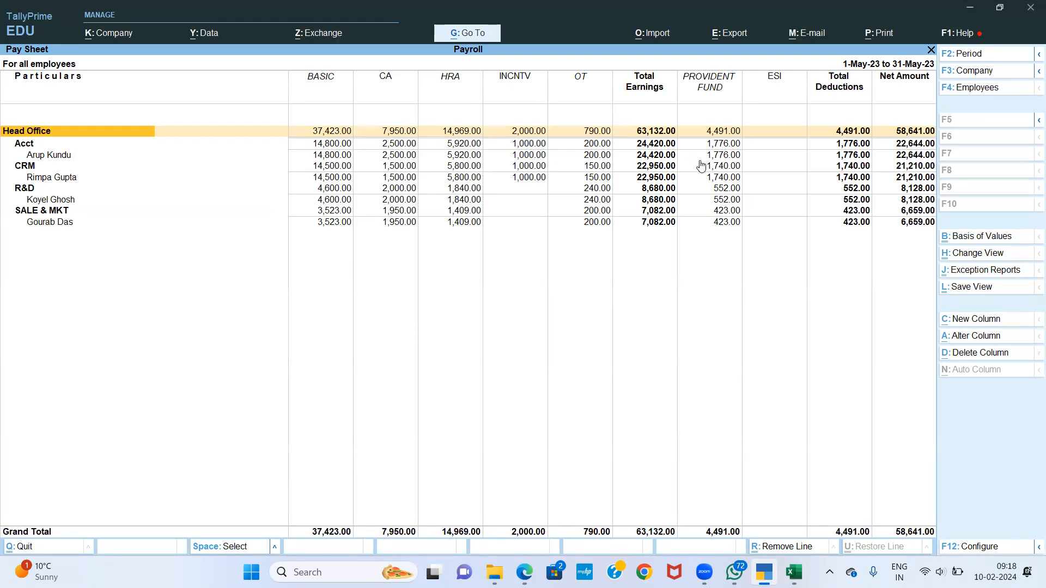
Step: Open the configuration options of the Pay Sheet
{"action": "key", "text": "F12"}
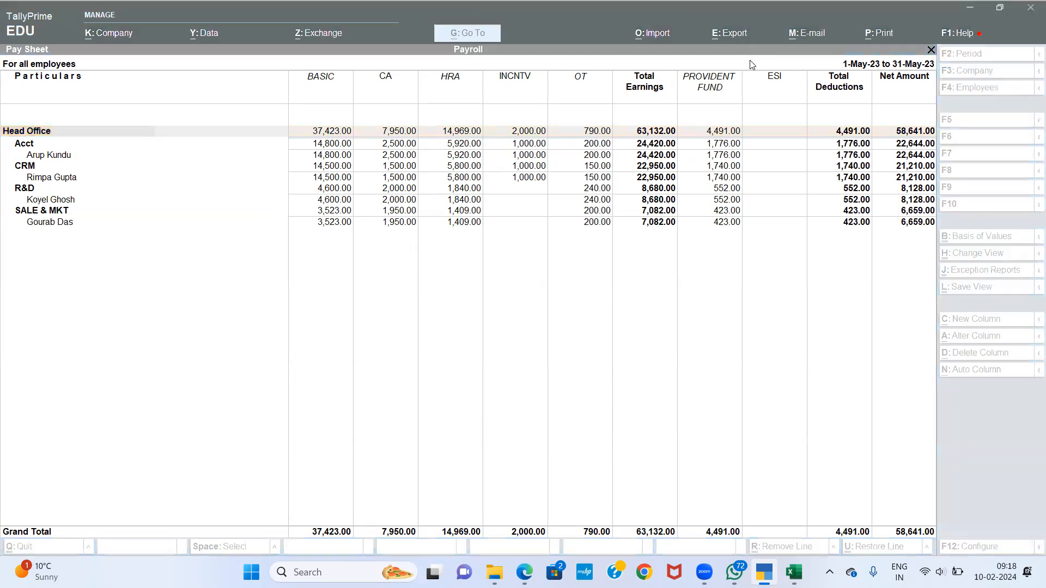